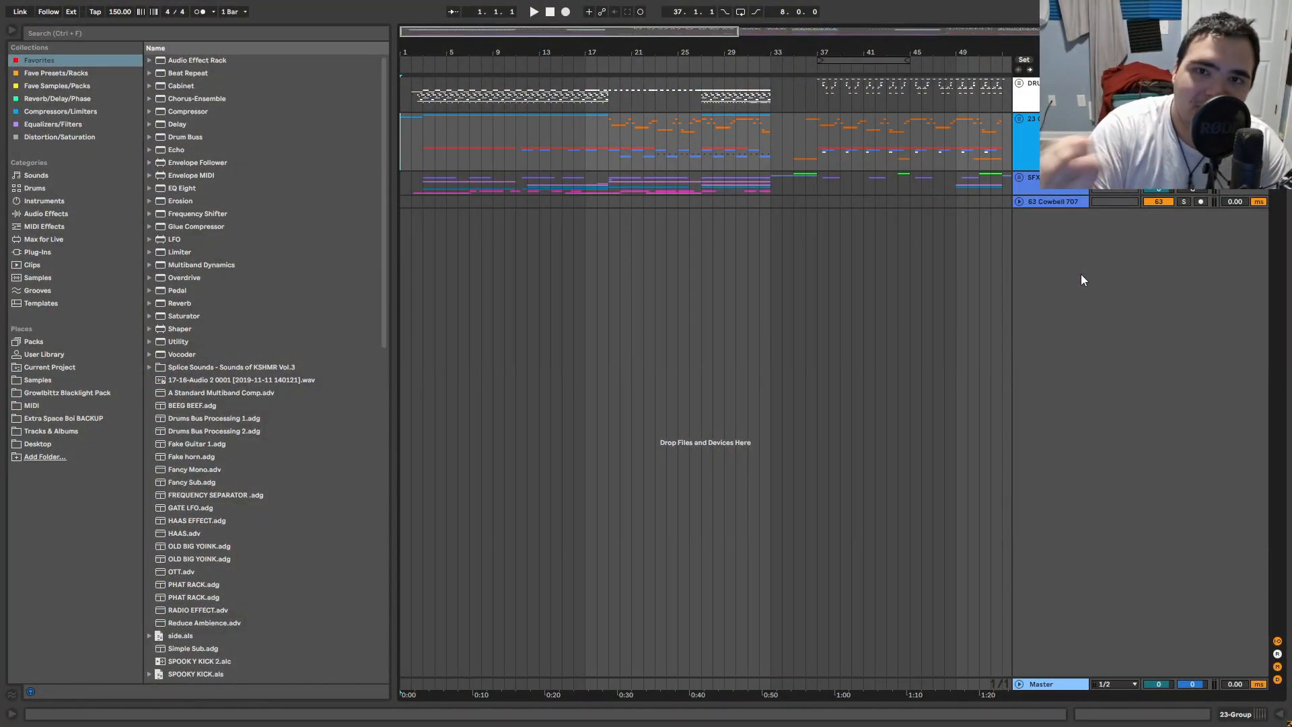
# Step: Unfold all the track groups to show the individual tracks over the arrangement's opening bars
pyautogui.keyDown('alt'); pyautogui.click(1019, 118); pyautogui.keyUp('alt')
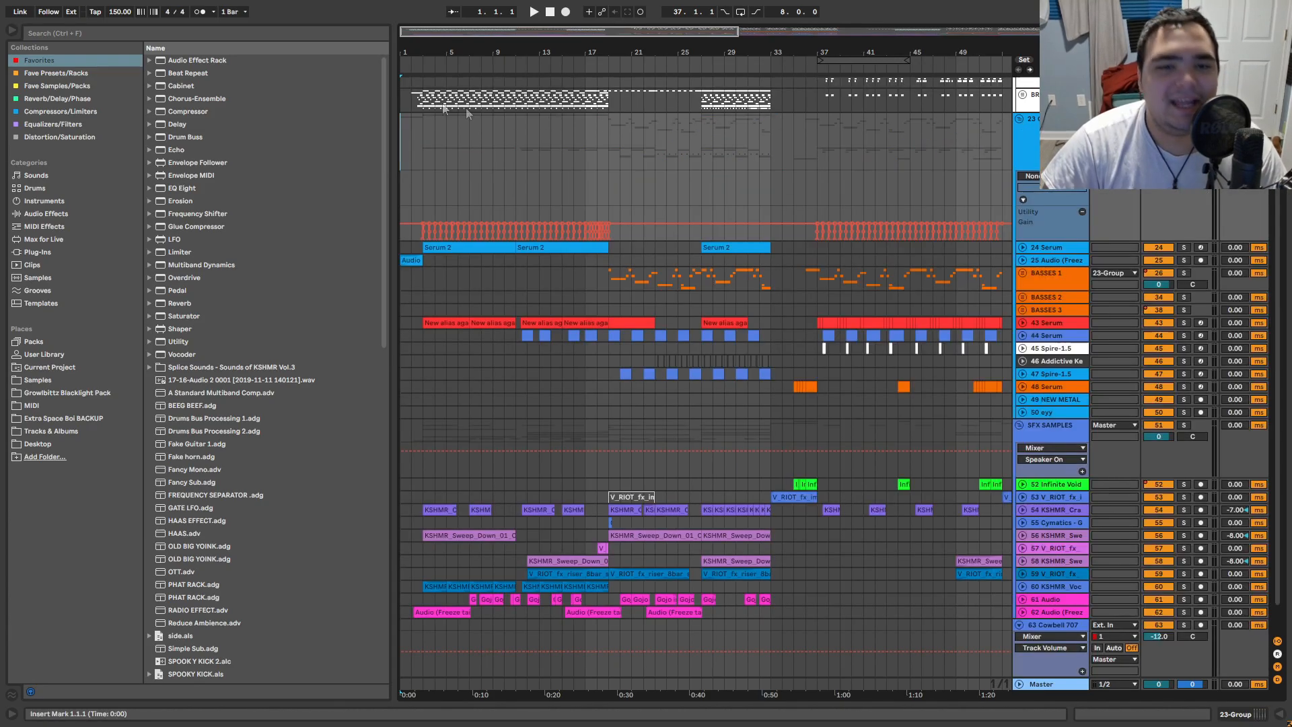
pyautogui.press('+')
pyautogui.press('+')
pyautogui.press('+')
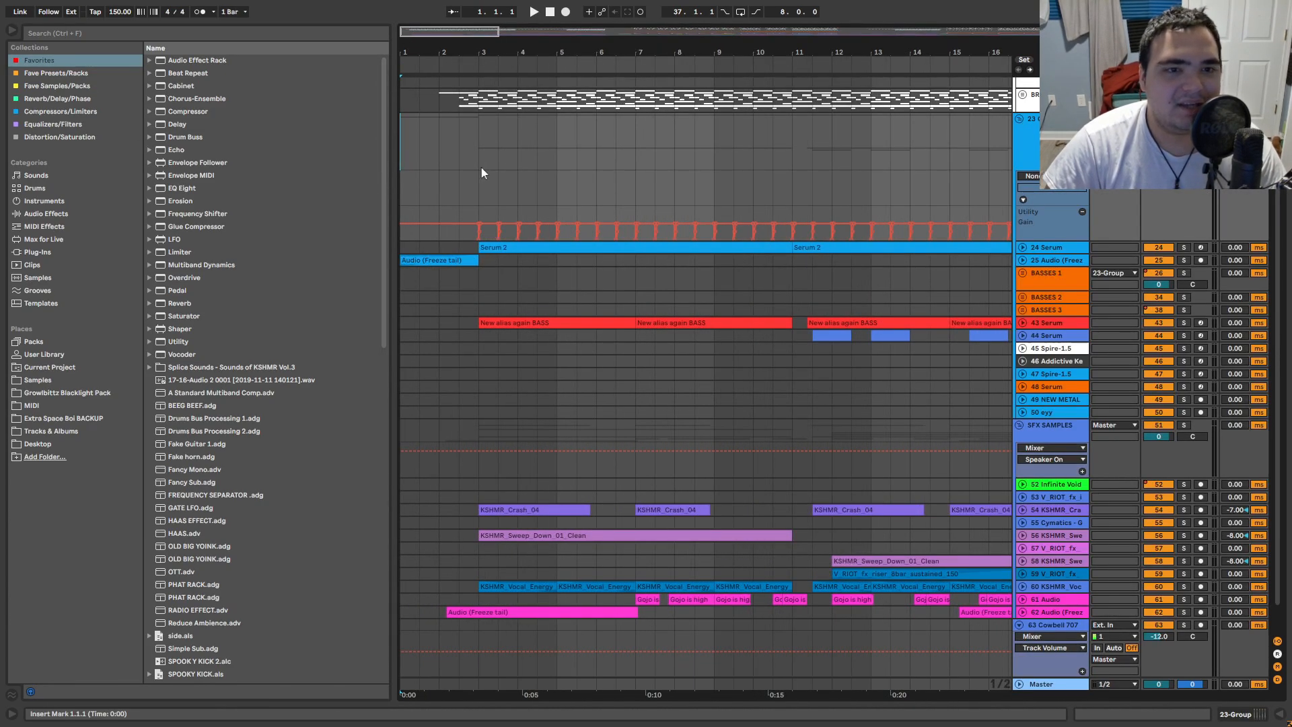
pyautogui.scroll(5, 421, 131)
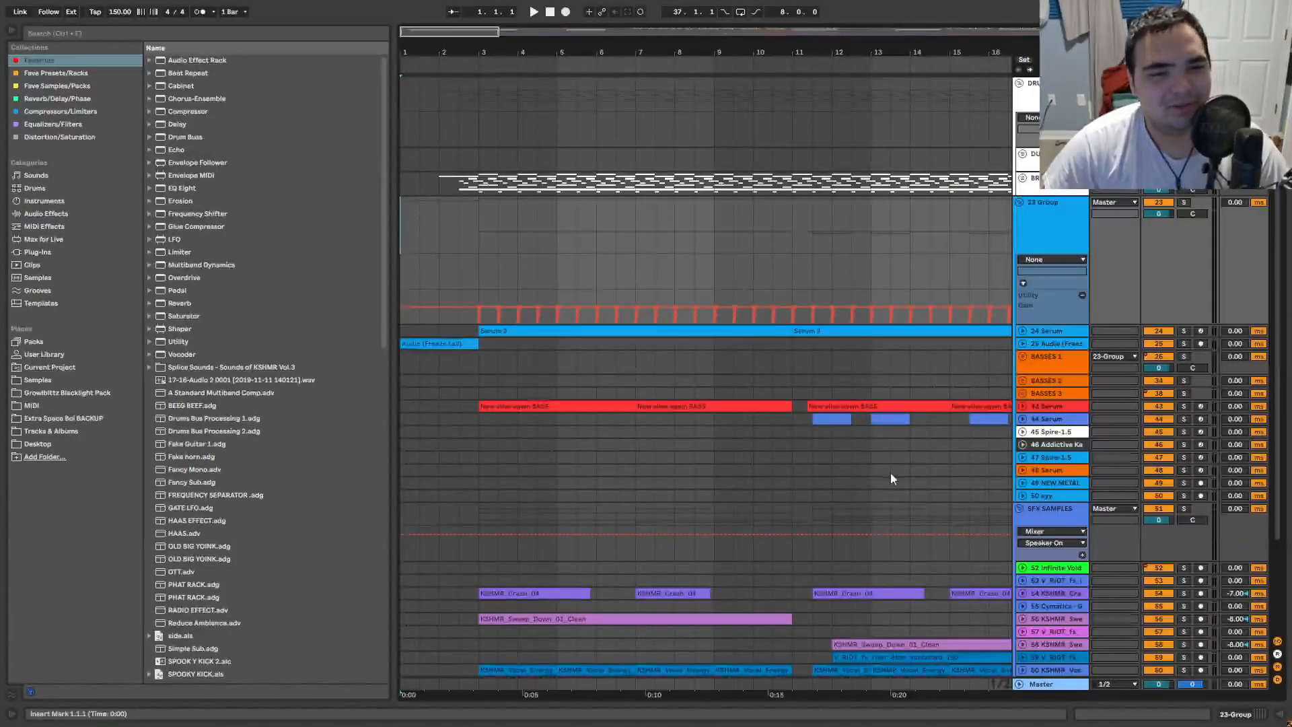
# Step: Examine the Utility Gain automation on the 23 Group over the arrangement's intro
pyautogui.scroll(-8, 898, 207)
pyautogui.click(570, 211)
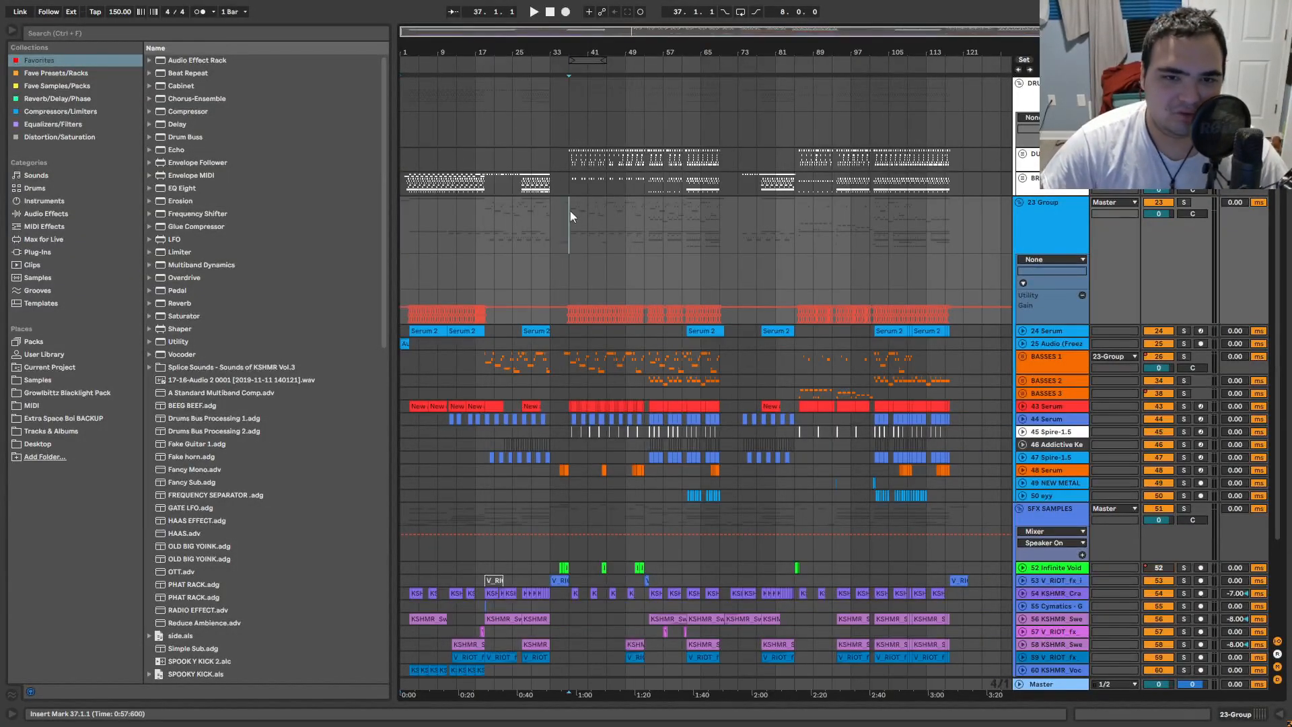
pyautogui.scroll(8, 569, 211)
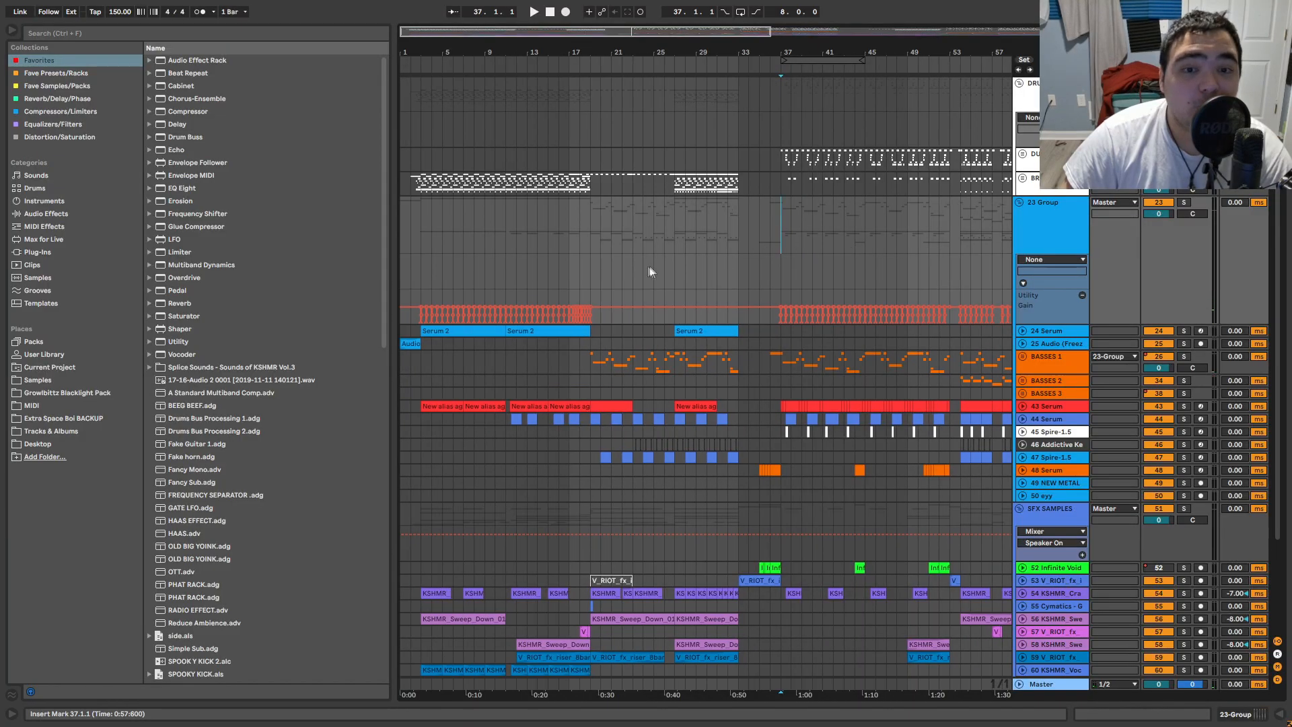
pyautogui.click(431, 234)
pyautogui.scroll(8, 410, 241)
pyautogui.scroll(-2, 688, 241)
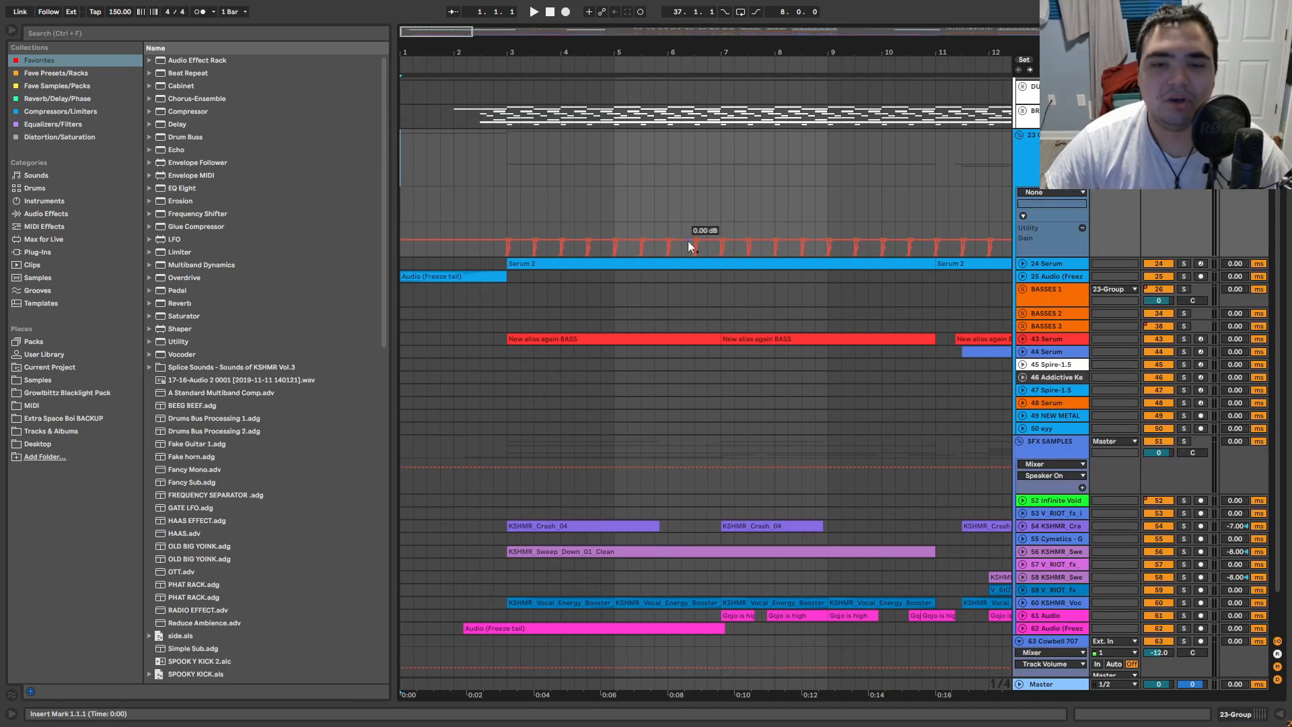
# Step: Play the drop from bar 37.1.1 for about three bars and stop playback
pyautogui.scroll(-10, 559, 159)
pyautogui.click(560, 160)
pyautogui.scroll(6, 567, 151)
pyautogui.click(567, 151)
pyautogui.moveTo(563, 172); pyautogui.dragTo(545, 222)
pyautogui.hotkey('ctrl', 's')
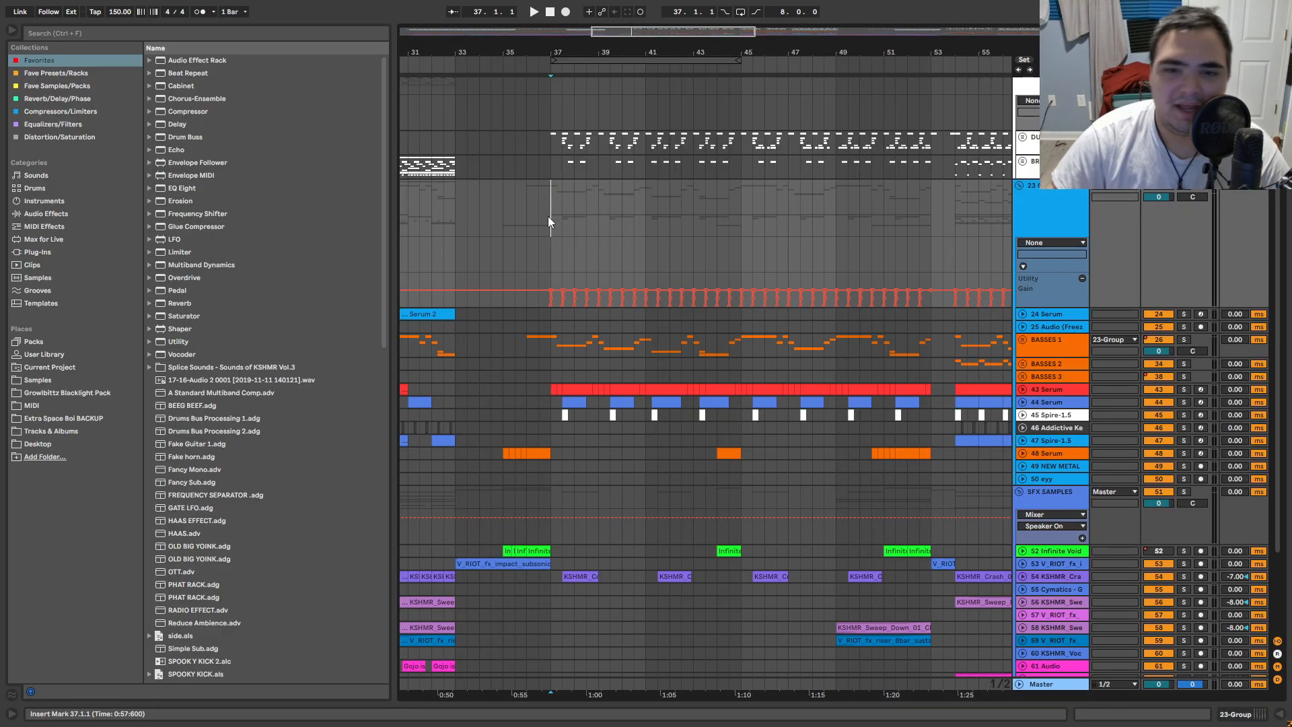
pyautogui.click(577, 168)
pyautogui.press('space')
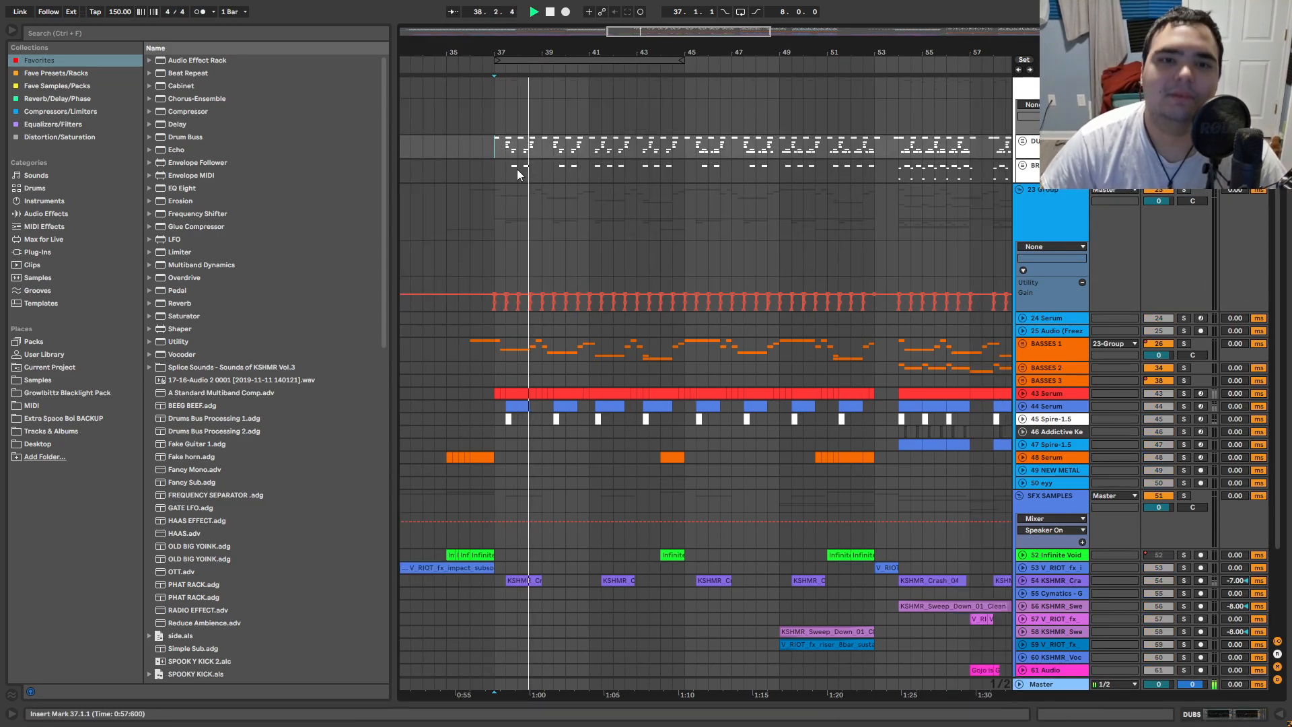
pyautogui.keyDown('ctrl'); pyautogui.scroll(3, 510, 171); pyautogui.keyUp('ctrl')
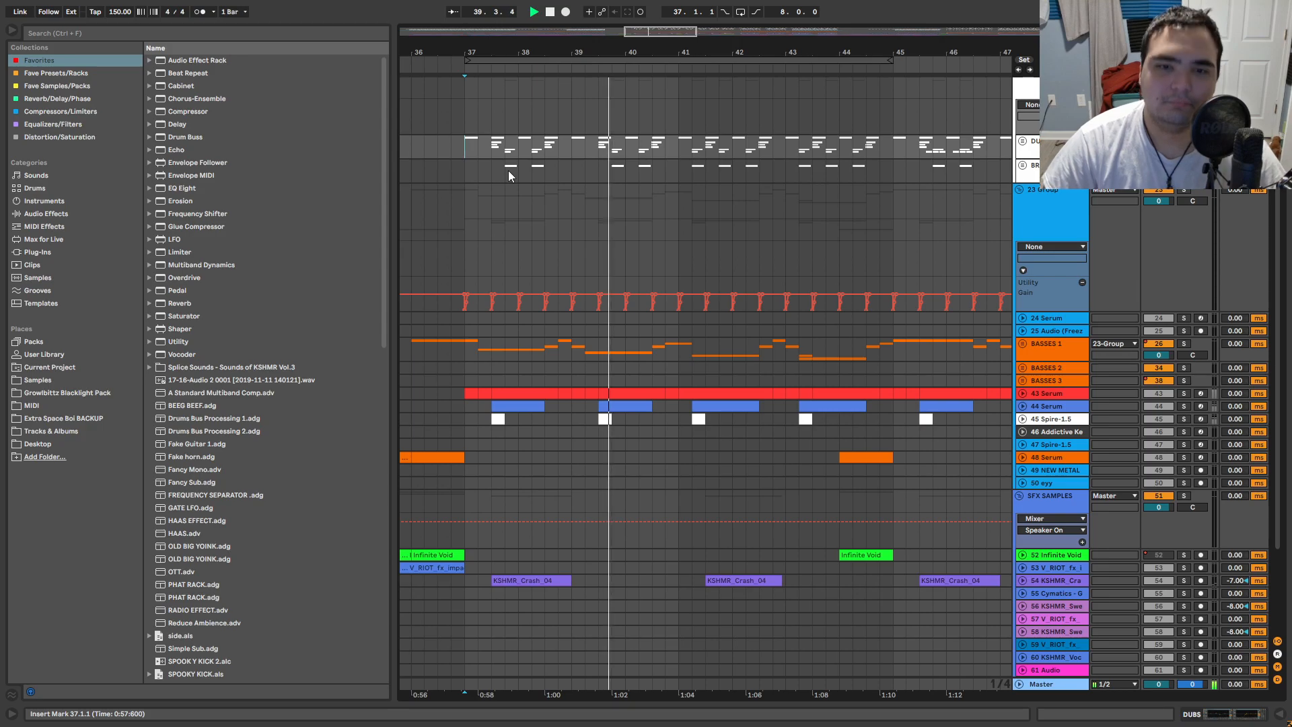
pyautogui.press('space')
# Step: Unfold the DUBS, RIDDIM and 6 Group tracks to inspect the kick, clap and hat clips at bar 37
pyautogui.press('u')
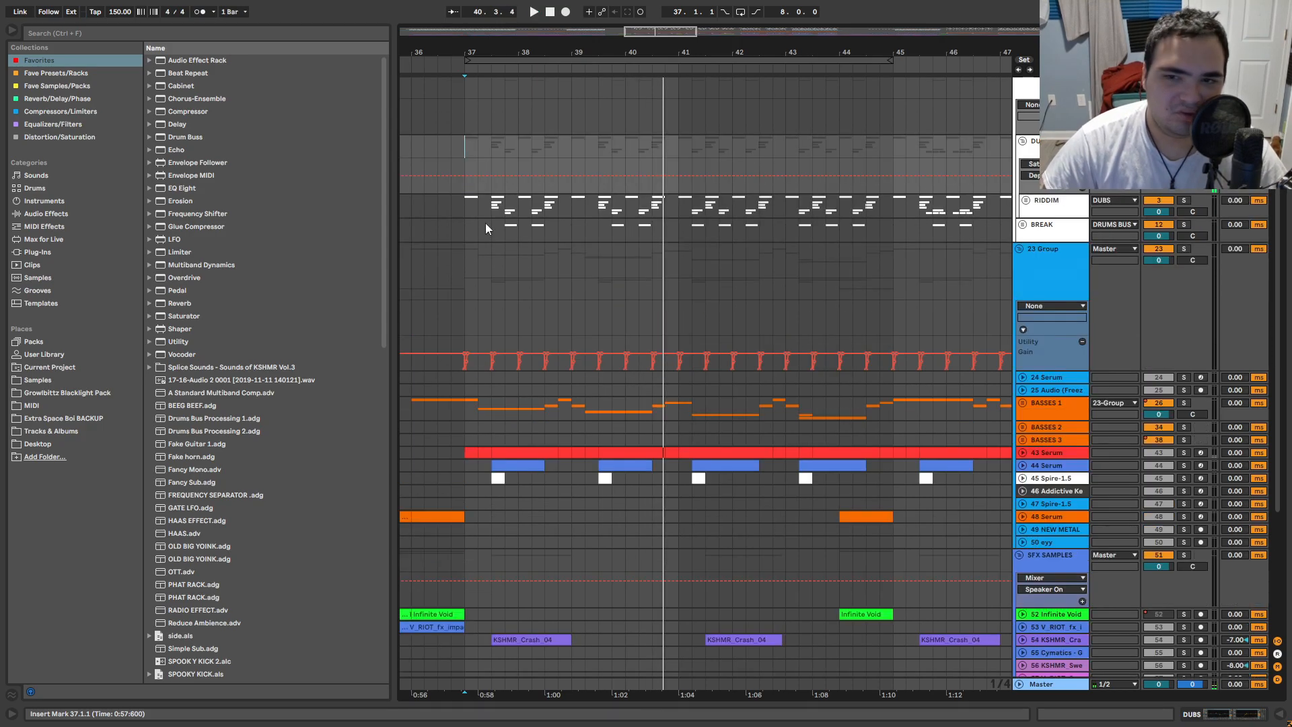
pyautogui.keyDown('ctrl'); pyautogui.scroll(5, 556, 203); pyautogui.keyUp('ctrl')
pyautogui.click(1026, 199)
pyautogui.keyDown('ctrl'); pyautogui.scroll(-3, 874, 259); pyautogui.keyUp('ctrl')
pyautogui.keyDown('ctrl'); pyautogui.scroll(6, 527, 270); pyautogui.keyUp('ctrl')
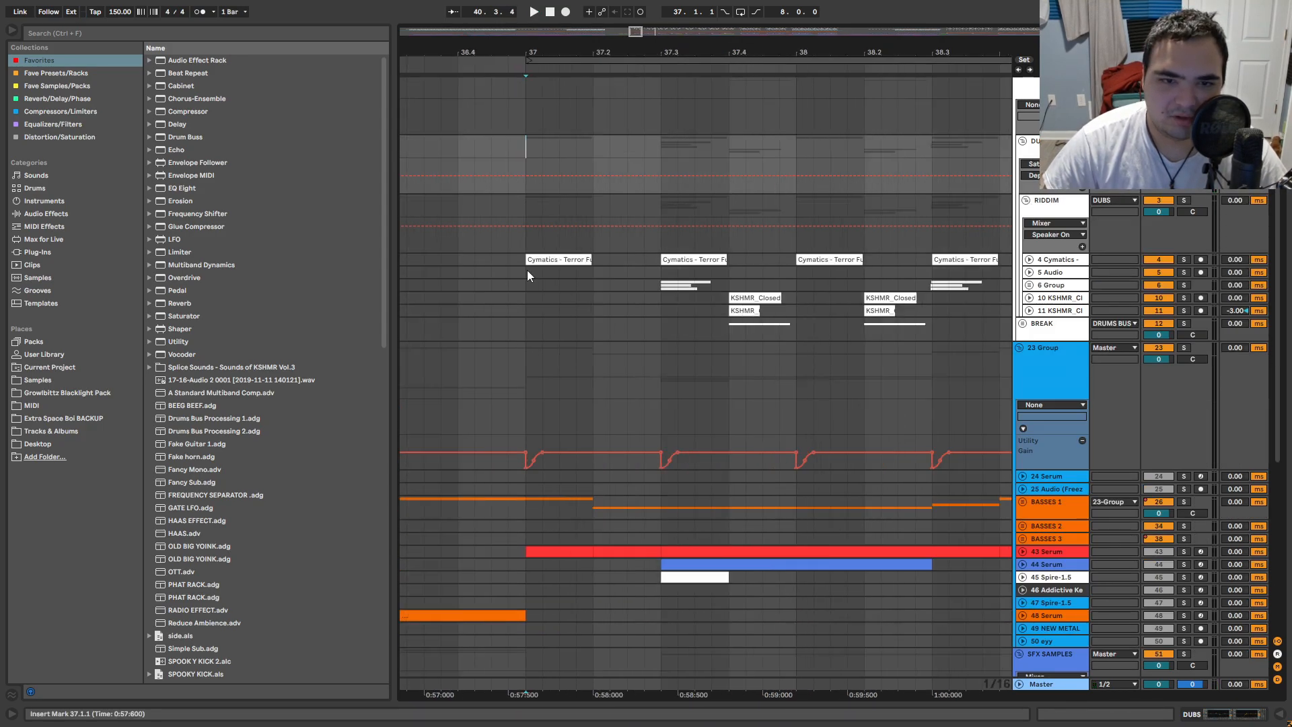
pyautogui.click(1033, 285)
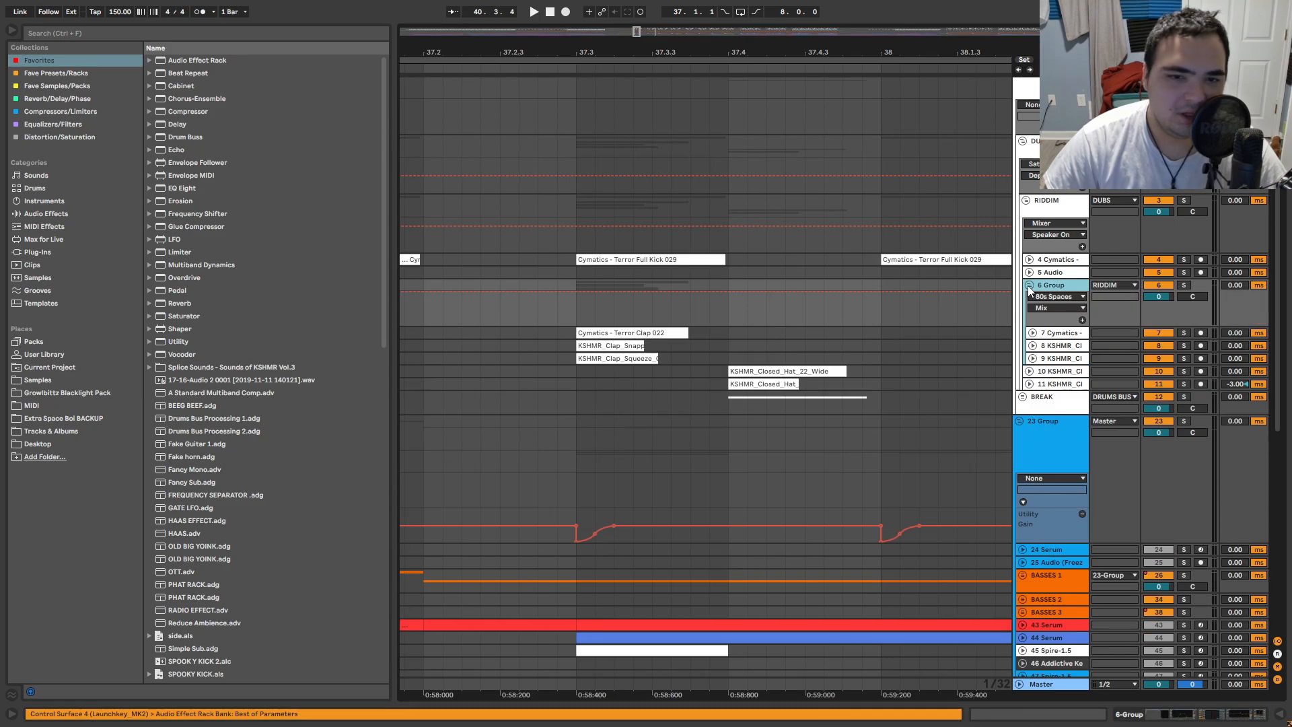
# Step: Fold the 6 Group and the RIDDIM group again
pyautogui.click(1030, 286)
pyautogui.click(1026, 200)
pyautogui.keyDown('ctrl'); pyautogui.scroll(-4, 633, 206); pyautogui.keyUp('ctrl')
# Step: Play the RIDDIM drum pattern from beat 37.2 and stop playback
pyautogui.click(479, 205)
pyautogui.keyDown('ctrl'); pyautogui.scroll(-2, 478, 207); pyautogui.keyUp('ctrl')
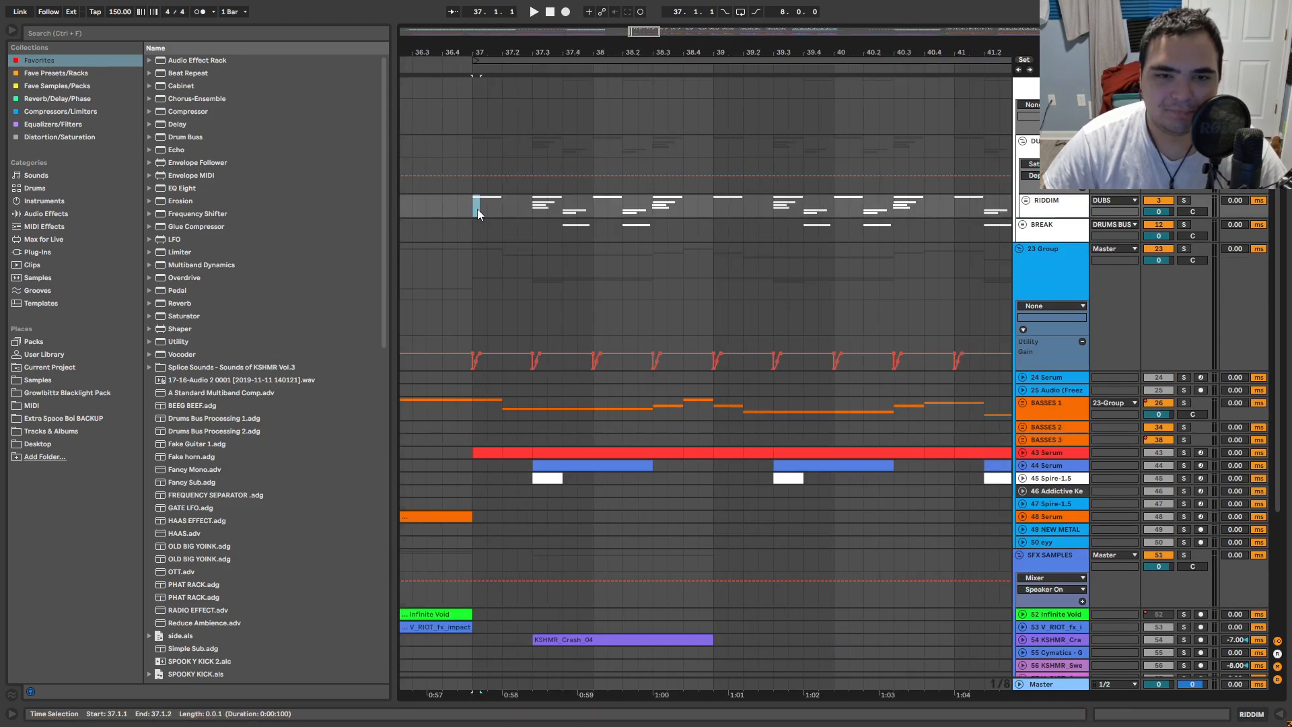
pyautogui.hotkey('ctrl', 'c')
pyautogui.click(506, 212)
pyautogui.hotkey('ctrl', 'v')
pyautogui.click(687, 212)
pyautogui.hotkey('ctrl', 'v')
pyautogui.click(475, 211)
pyautogui.press('space')
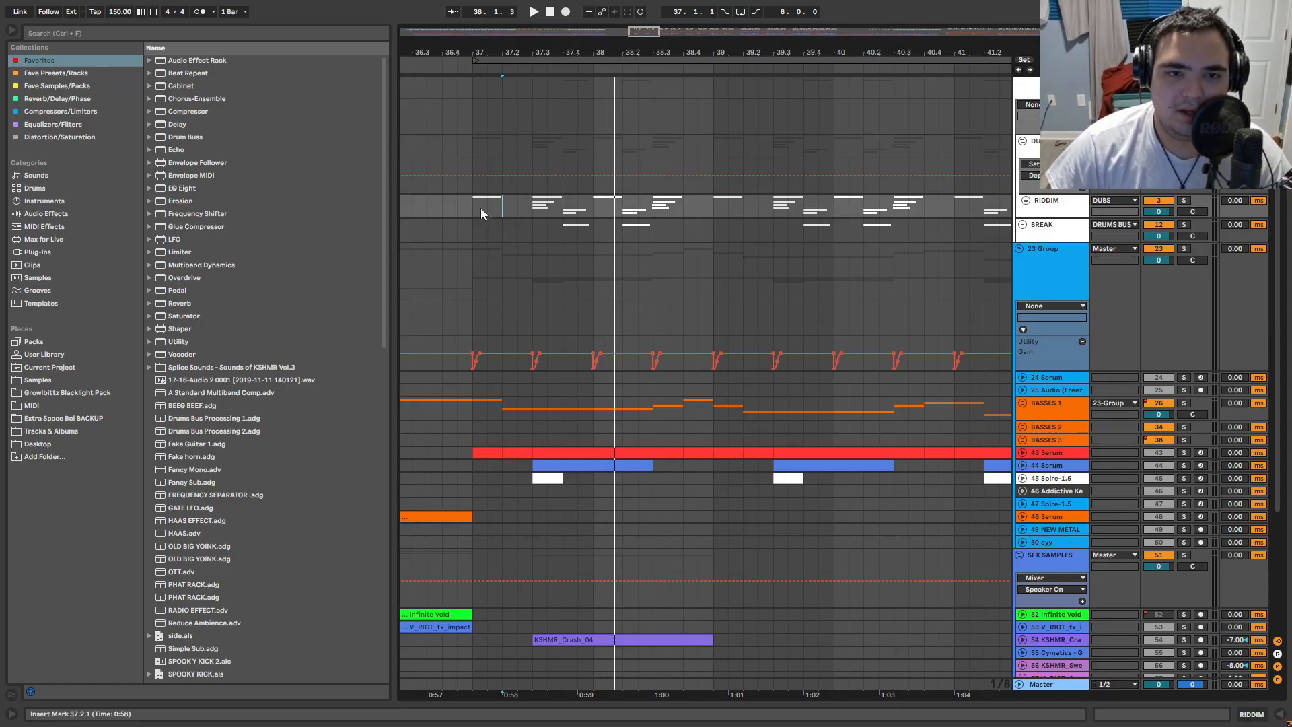
# Step: Unfold the Infinite Void track's automation lanes at bar 35 and show its device chain
pyautogui.hscroll(-5, 463, 232)
pyautogui.scroll(-3, 463, 232)
pyautogui.click(666, 481)
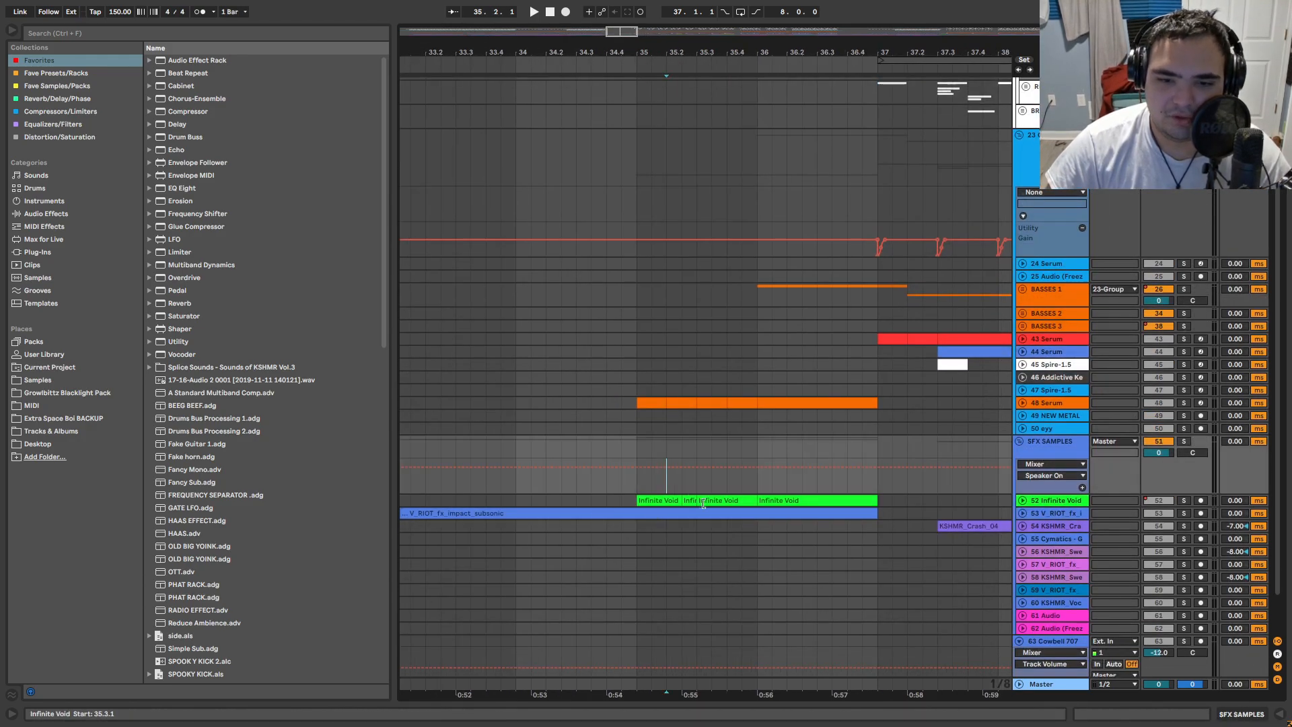
pyautogui.click(668, 500)
pyautogui.click(1023, 501)
pyautogui.doubleClick(1037, 501)
pyautogui.moveTo(777, 284); pyautogui.dragTo(721, 376)
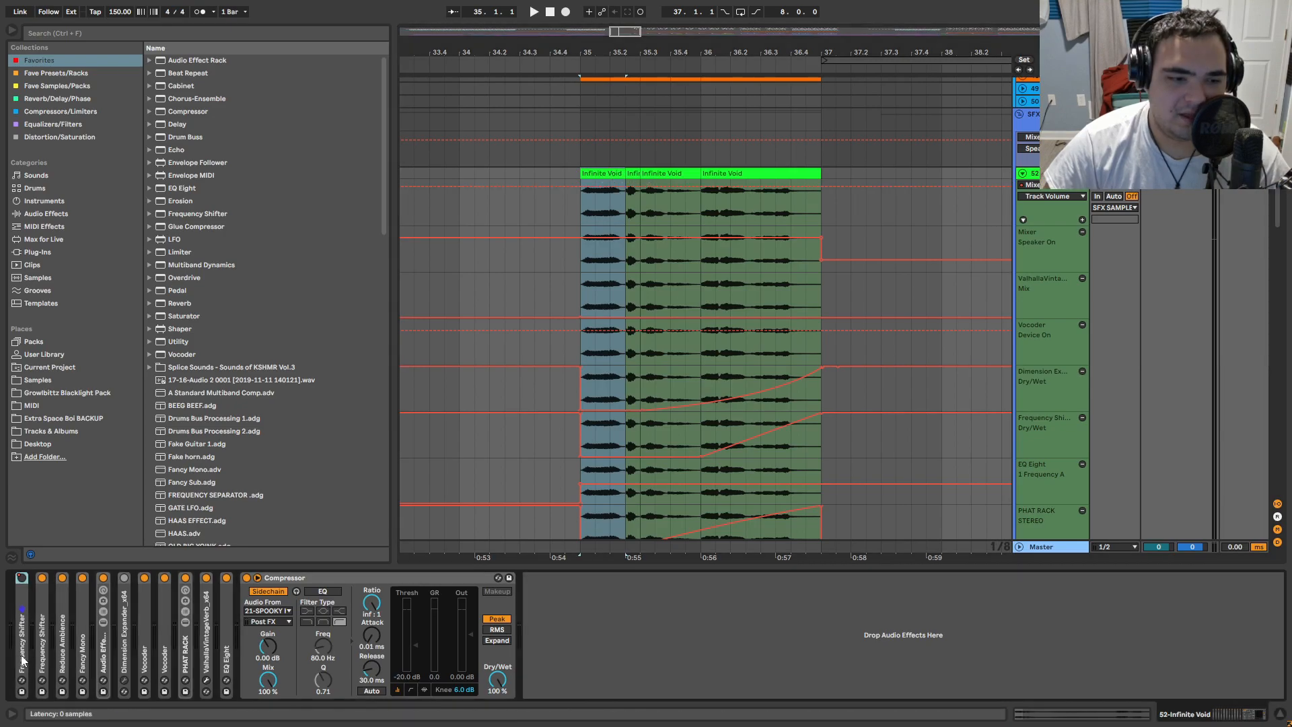
# Step: Group all the Infinite Void track's devices, from the first Frequency Shifter to the Compressor, and switch the resulting rack off
pyautogui.click(353, 577)
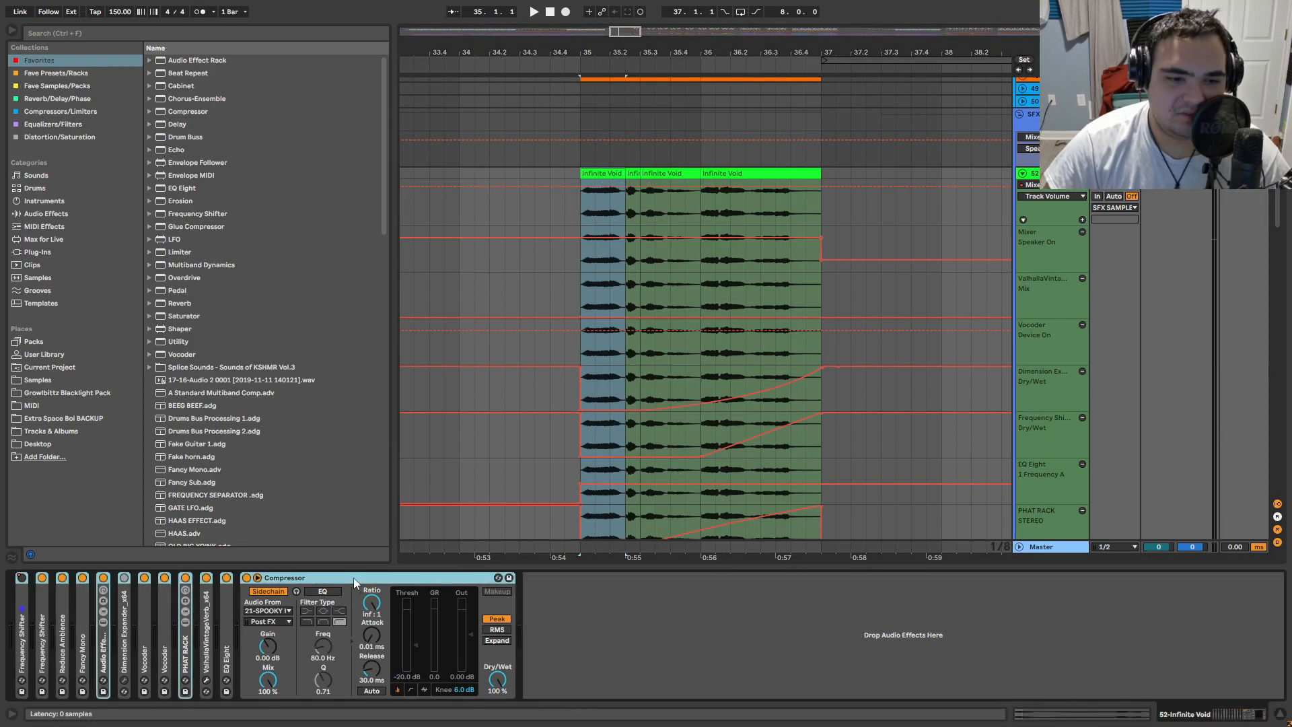
pyautogui.hotkey('ctrl', 'g')
pyautogui.click(22, 578)
# Step: Play the soloed Infinite Void clips from bar 35 with the rack bypassed, and switch the rack back on
pyautogui.press('space')
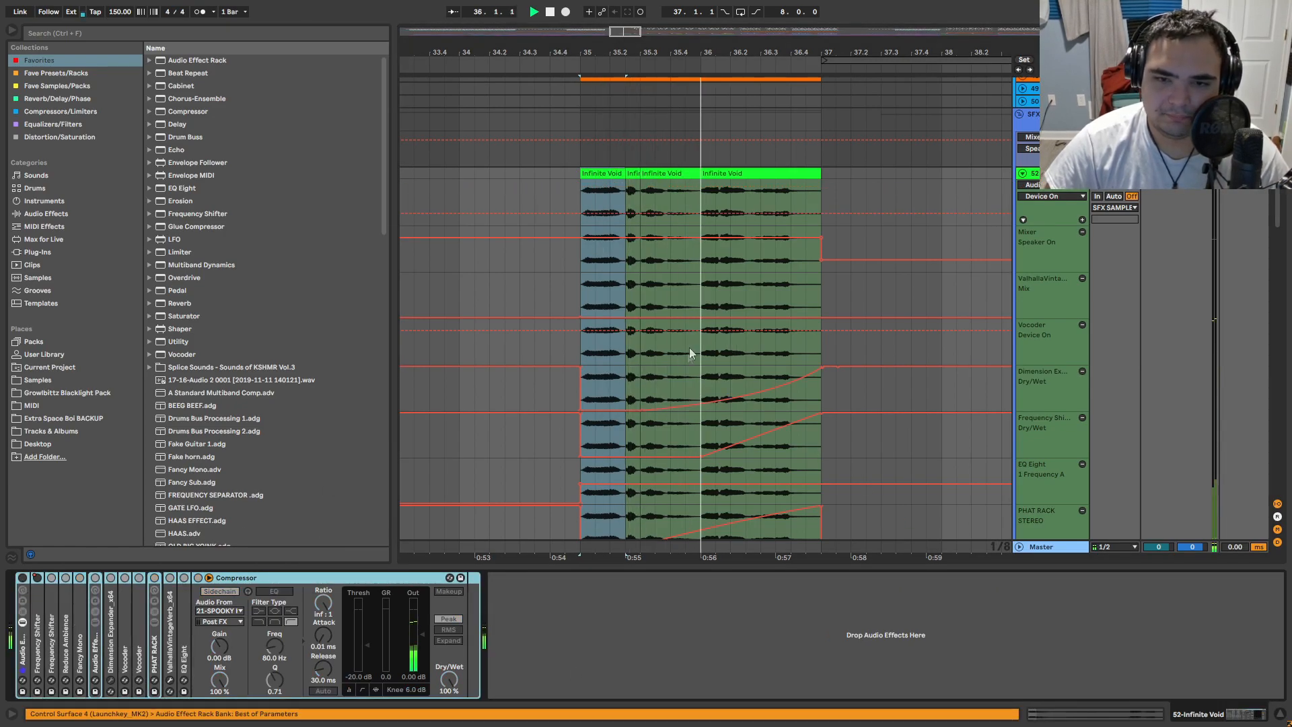
pyautogui.moveTo(693, 355); pyautogui.dragTo(602, 449)
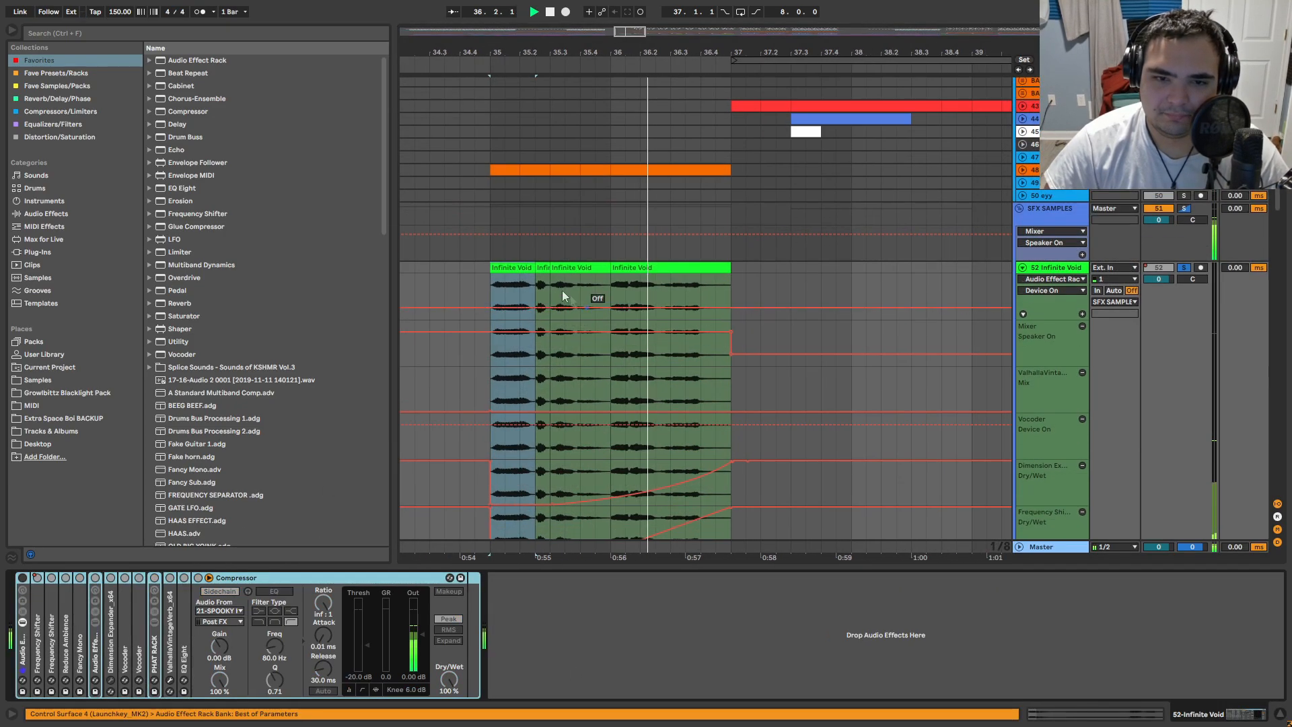
pyautogui.click(22, 578)
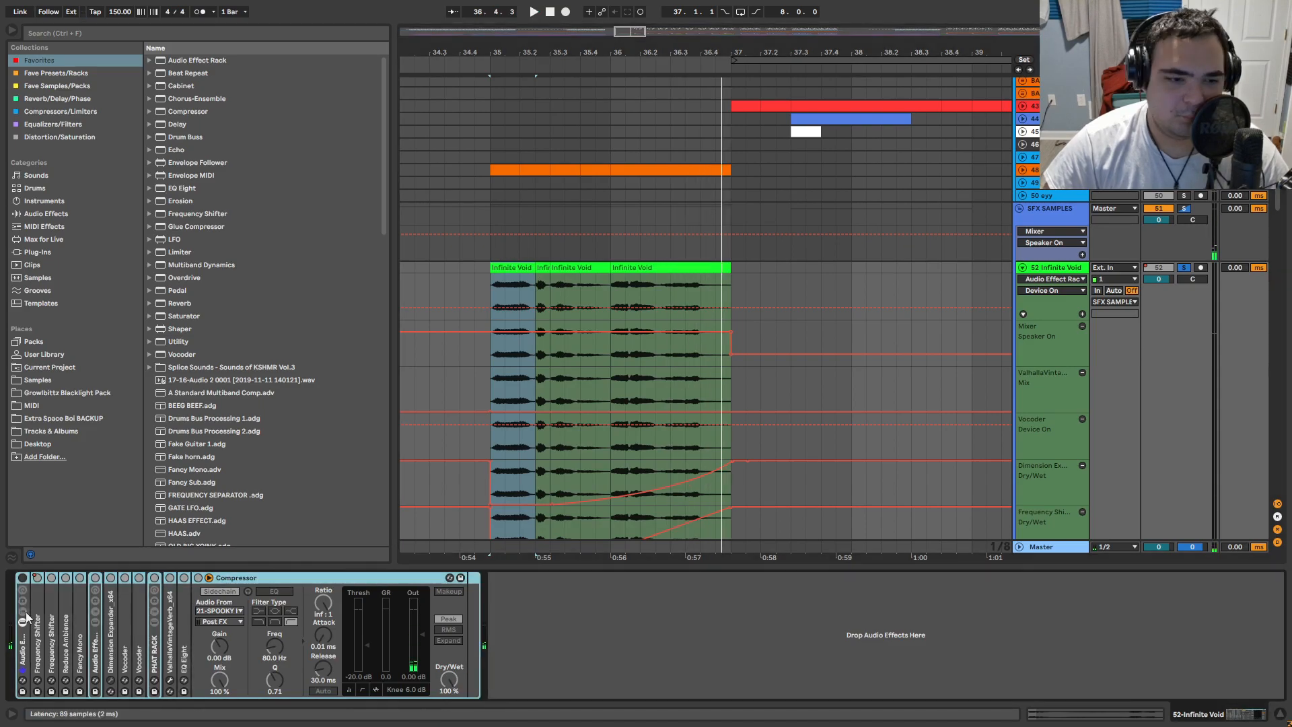
# Step: Show the first Frequency Shifter's Device On automation in its own lane on the Infinite Void track
pyautogui.rightClick(37, 578)
pyautogui.click(96, 343)
pyautogui.moveTo(610, 151); pyautogui.dragTo(630, 224)
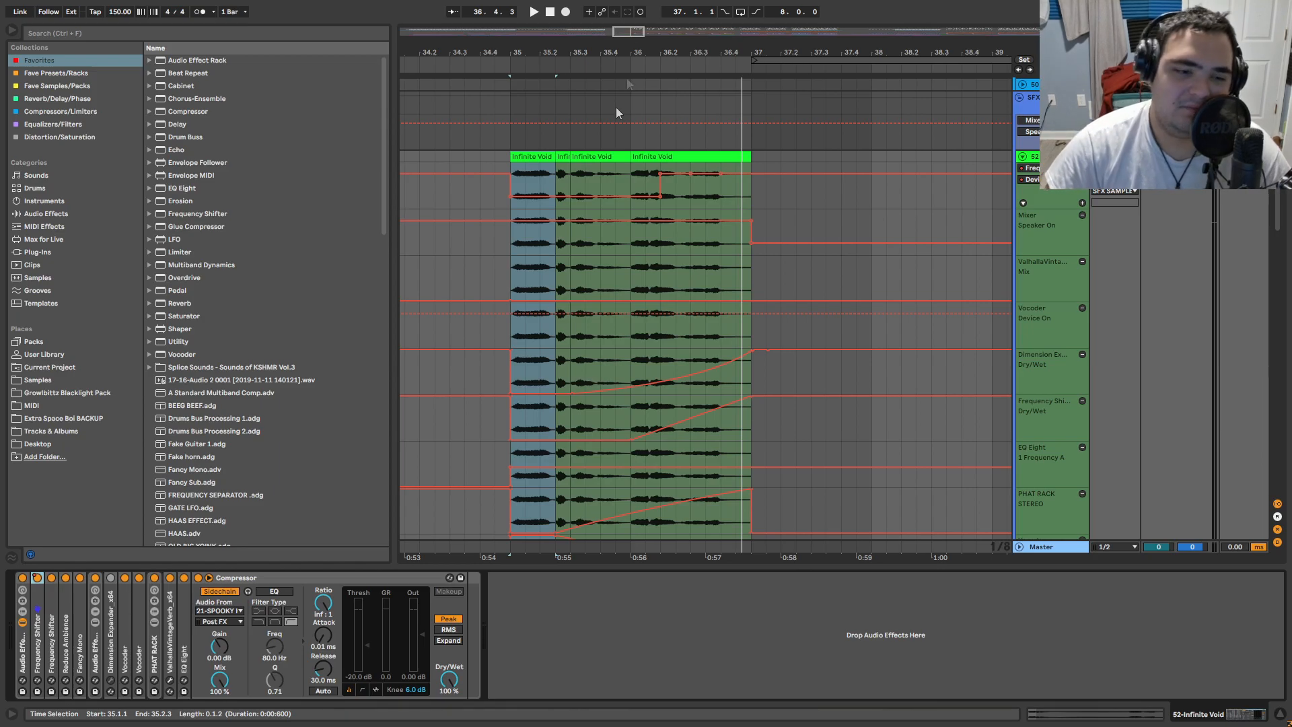
pyautogui.scroll(1, 1111, 269)
pyautogui.click(1082, 229)
# Step: Play the Infinite Void clips from bar 35.1.1 with the effects active and stop playback
pyautogui.click(518, 230)
pyautogui.scroll(1, 826, 371)
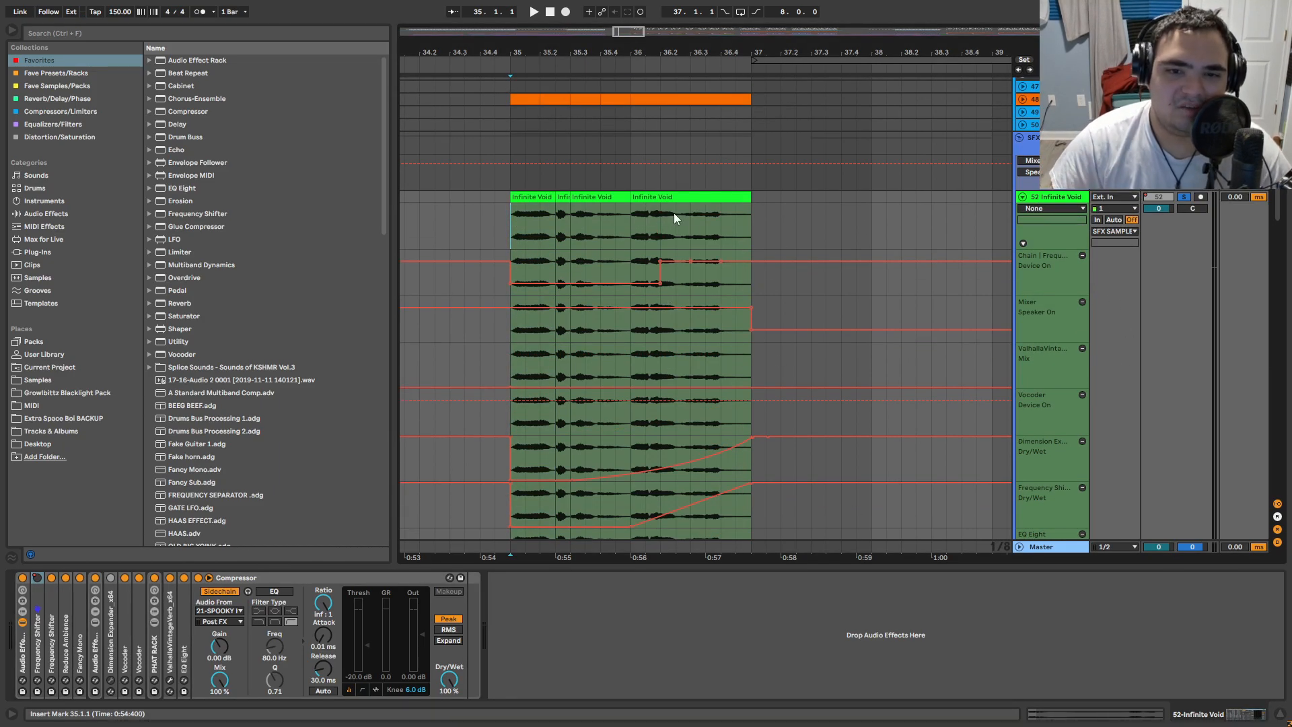
pyautogui.press('space')
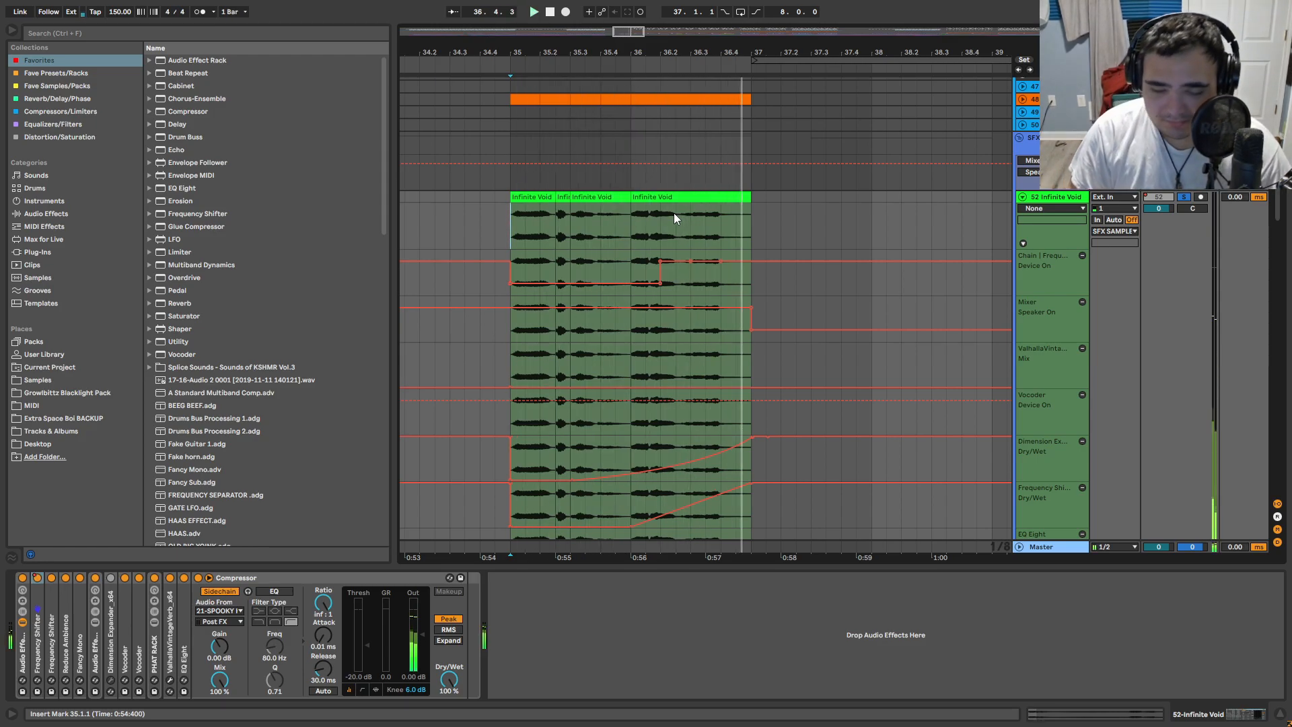
pyautogui.press('space')
# Step: Expand and collapse the Frequency Shifter and Reduce Ambience devices in turn to examine their settings
pyautogui.doubleClick(37, 630)
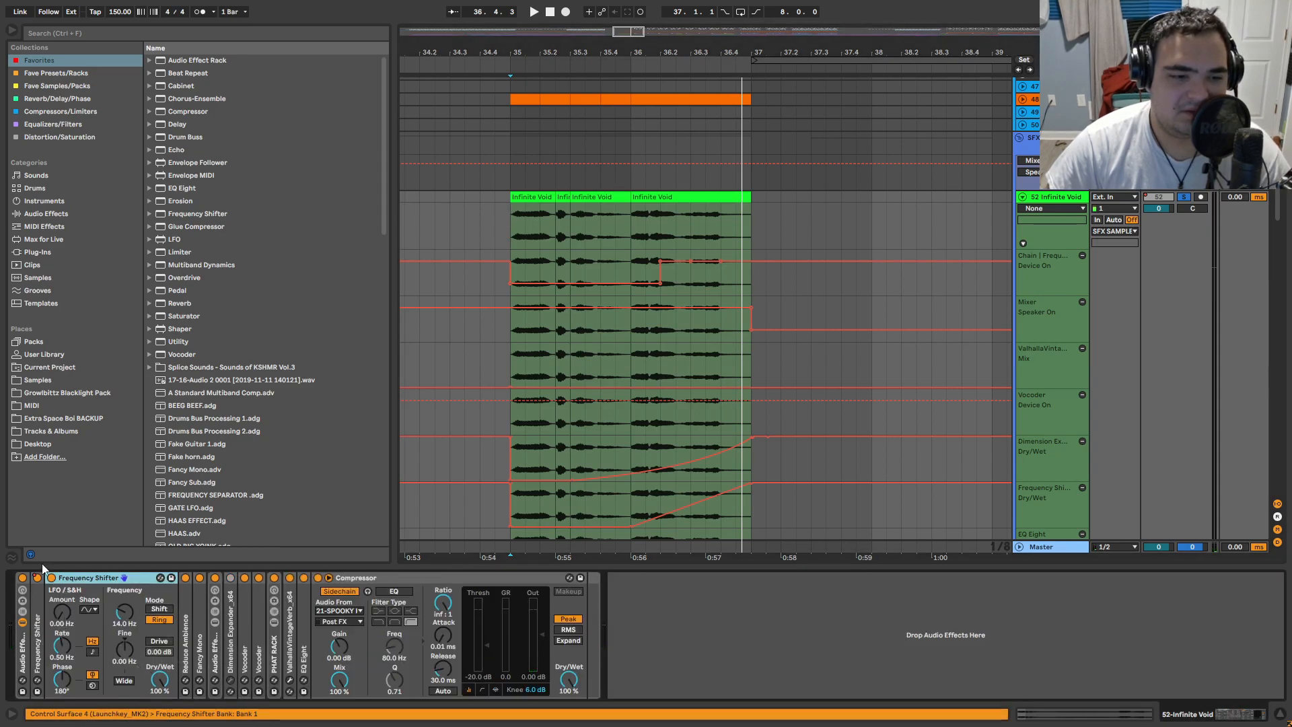
pyautogui.doubleClick(57, 577)
pyautogui.doubleClick(64, 650)
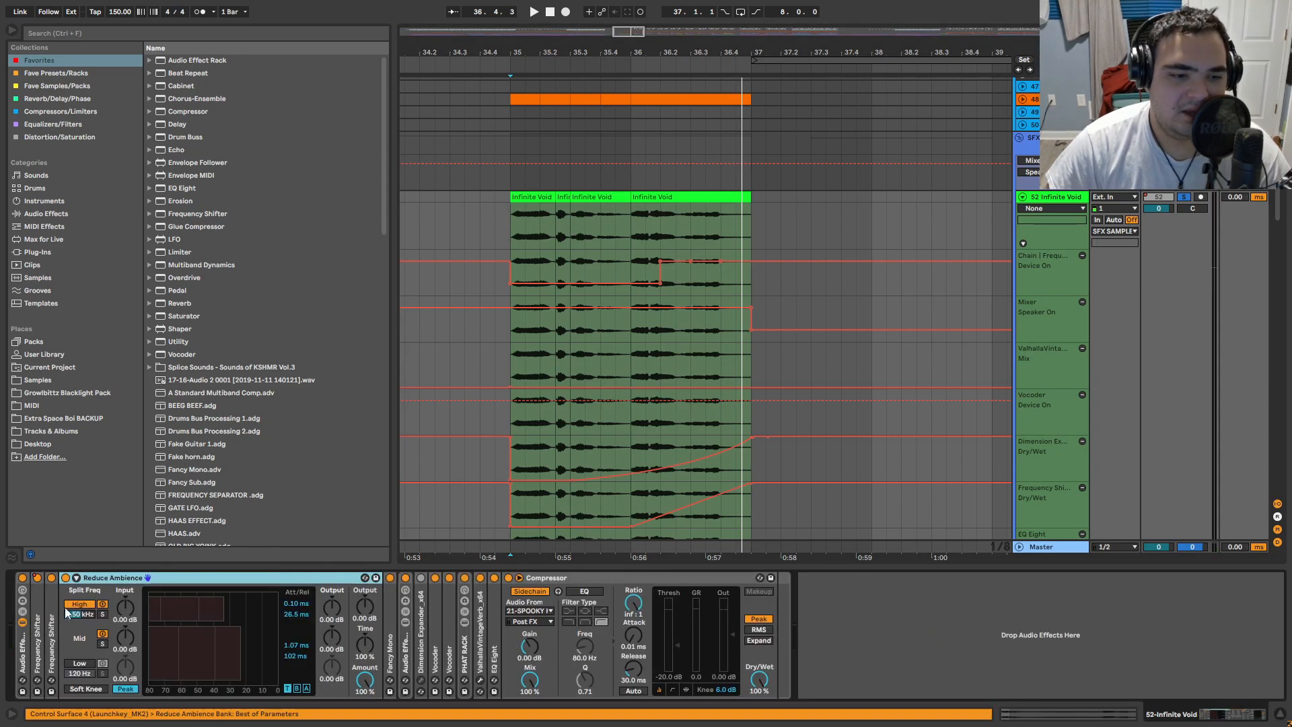
pyautogui.doubleClick(119, 577)
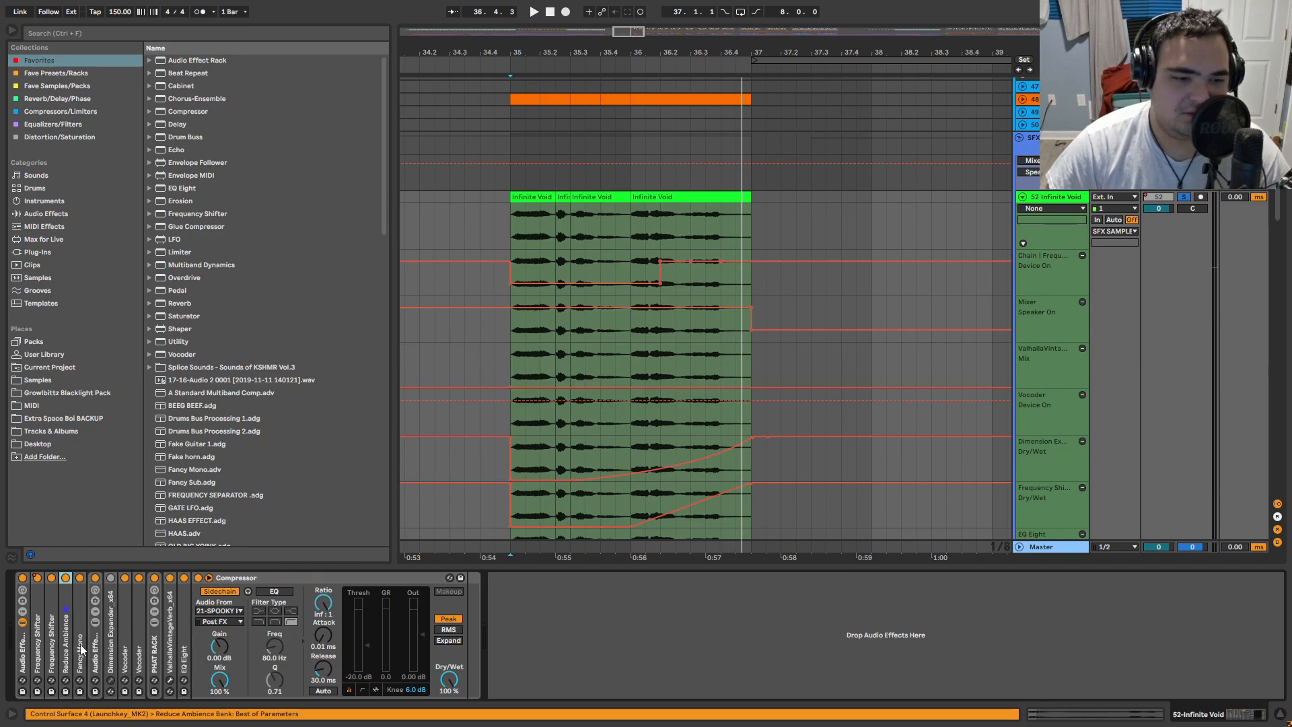
# Step: Show the Fancy Mono device's Stereo Width automation in its own lane and collapse the device
pyautogui.doubleClick(80, 644)
pyautogui.rightClick(101, 640)
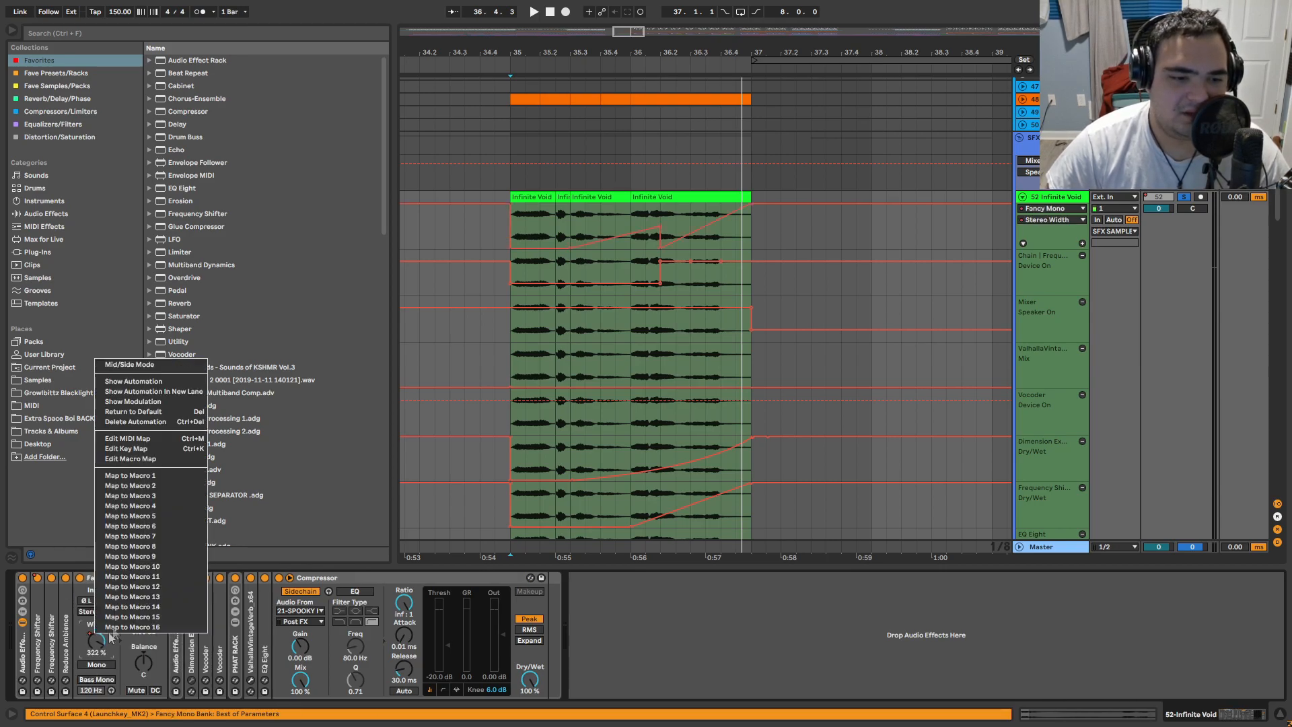
pyautogui.click(140, 381)
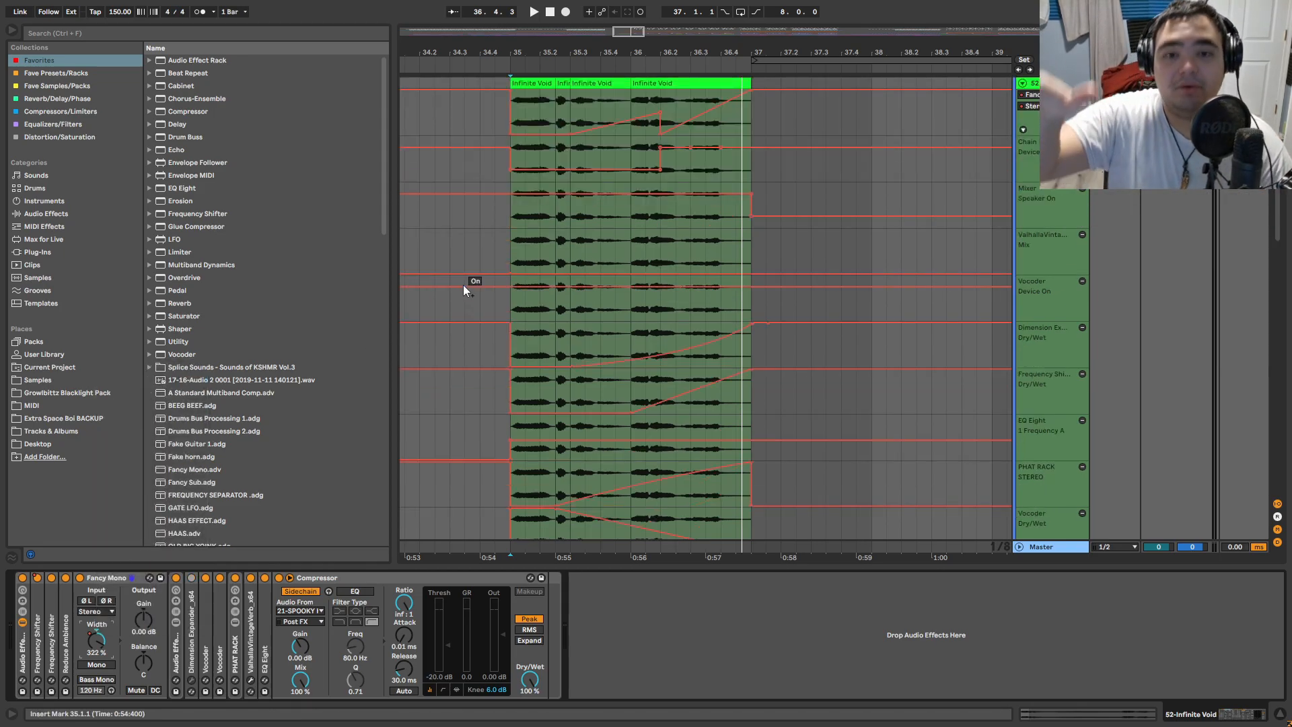
pyautogui.scroll(2, 989, 222)
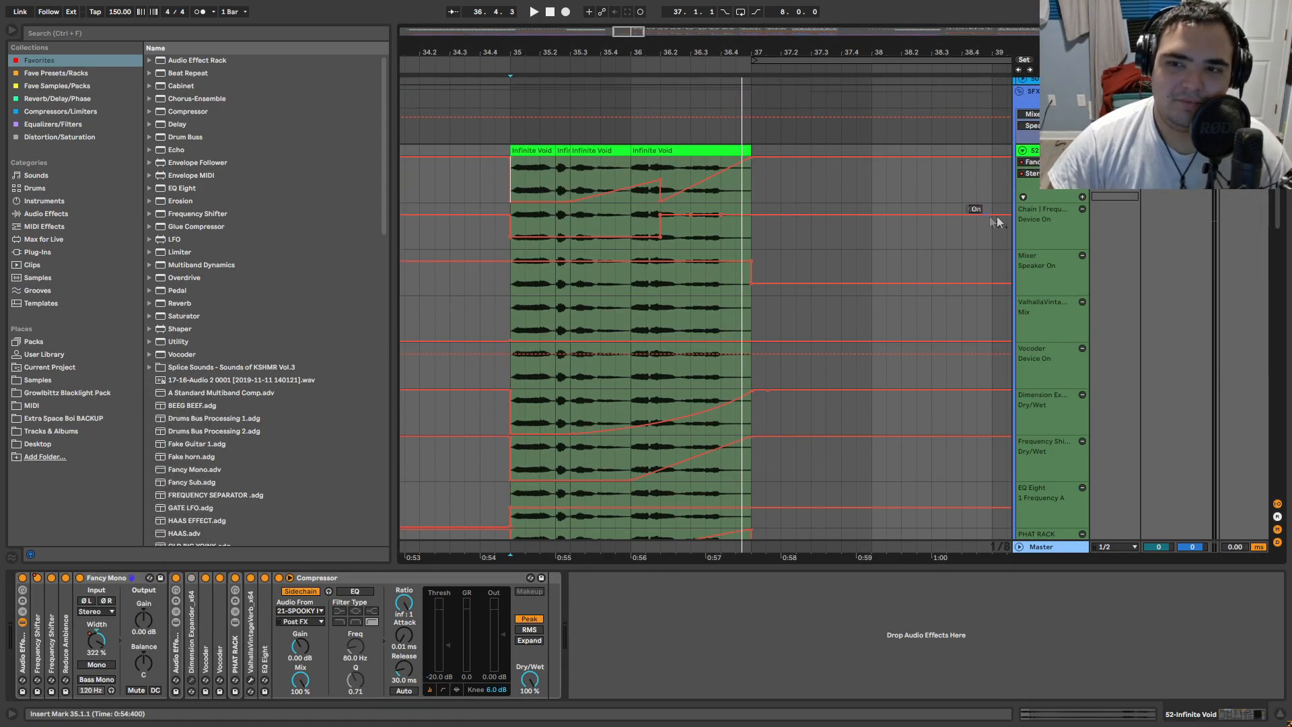
pyautogui.click(1082, 197)
pyautogui.doubleClick(108, 577)
# Step: Expand the nested Audio Effect Rack, show its first chain's volume automation in its own lane, and collapse the rack
pyautogui.doubleClick(95, 638)
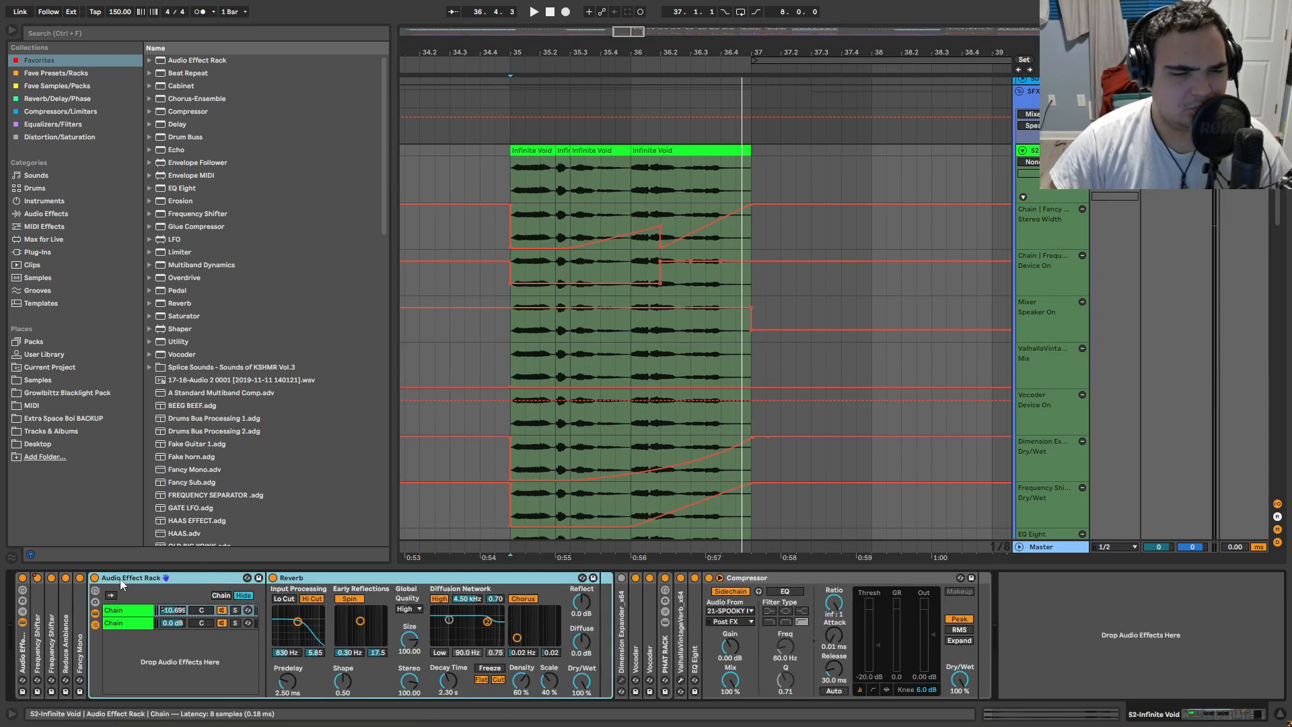
pyautogui.rightClick(177, 612)
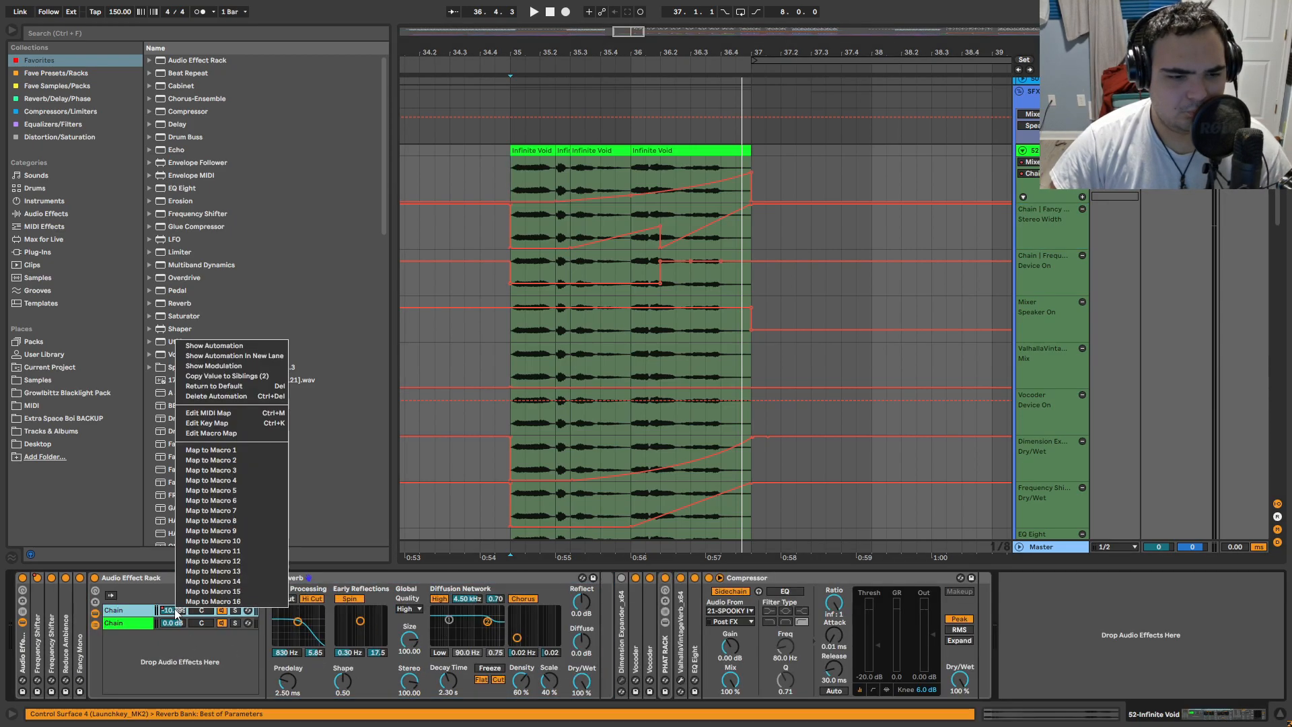
pyautogui.click(216, 358)
pyautogui.scroll(3, 727, 318)
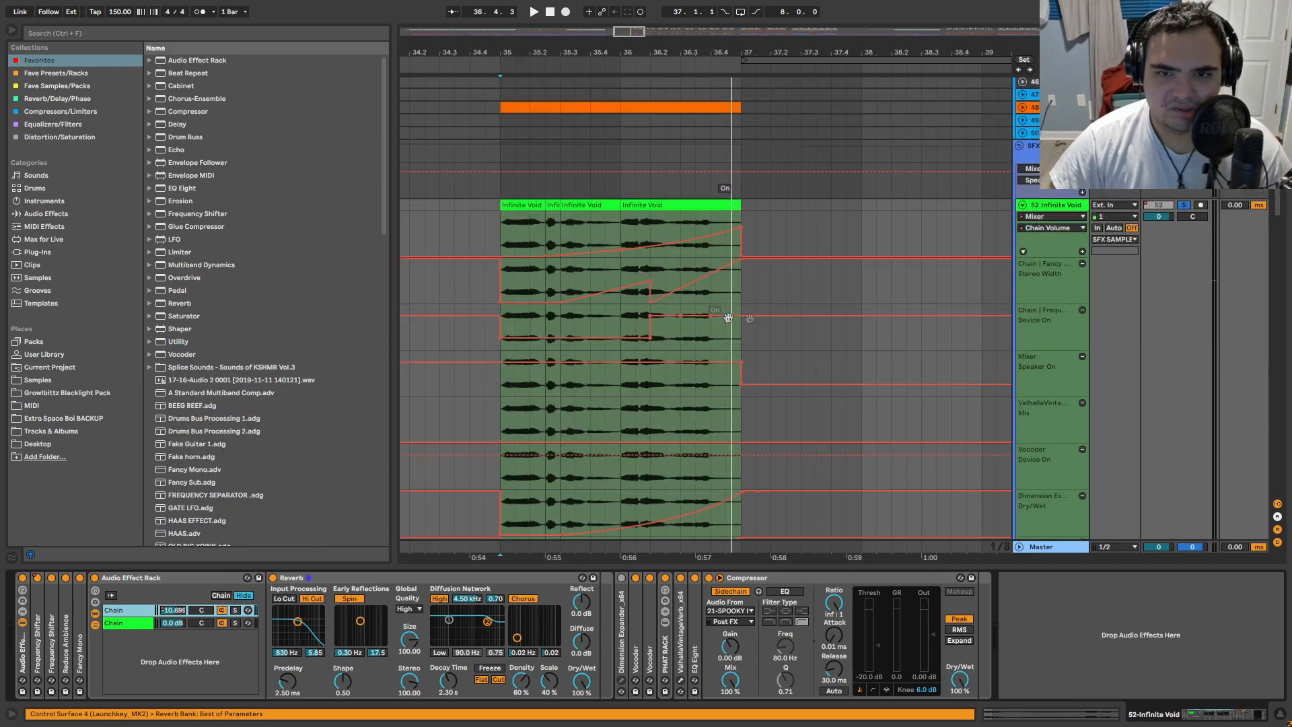
pyautogui.click(1082, 252)
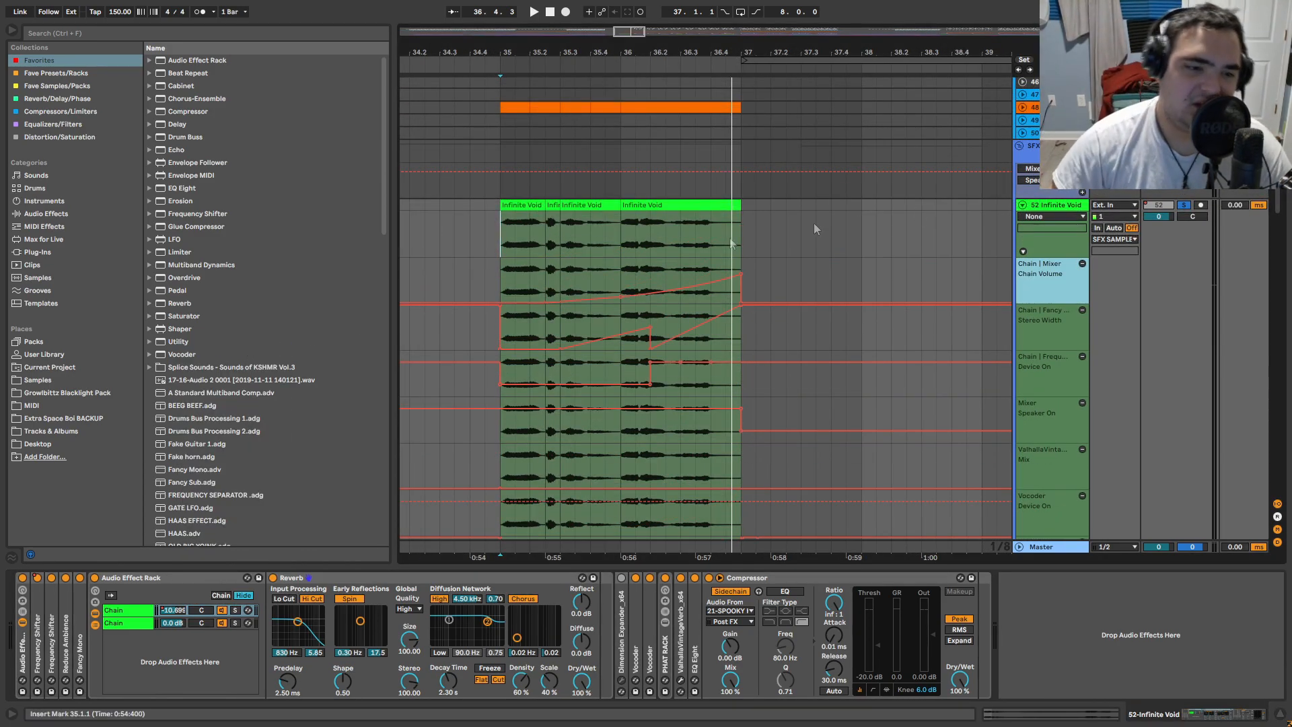
pyautogui.doubleClick(164, 578)
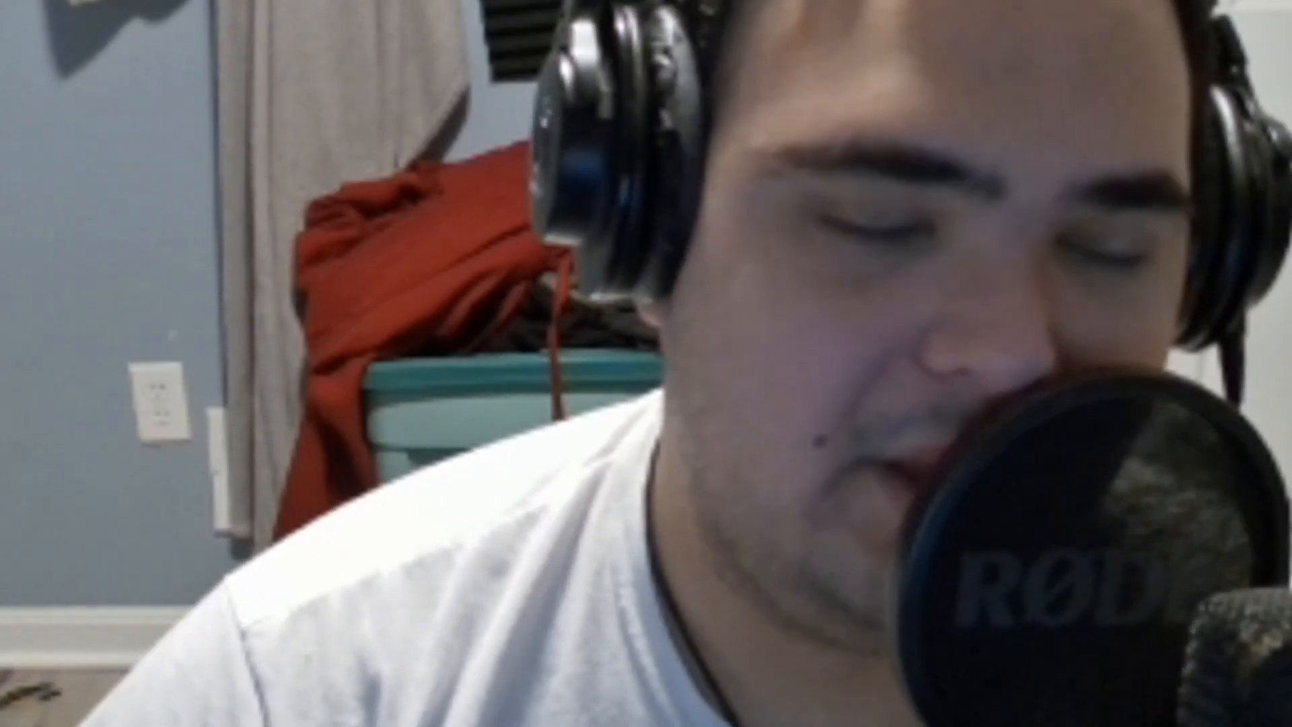
pyautogui.click(113, 636)
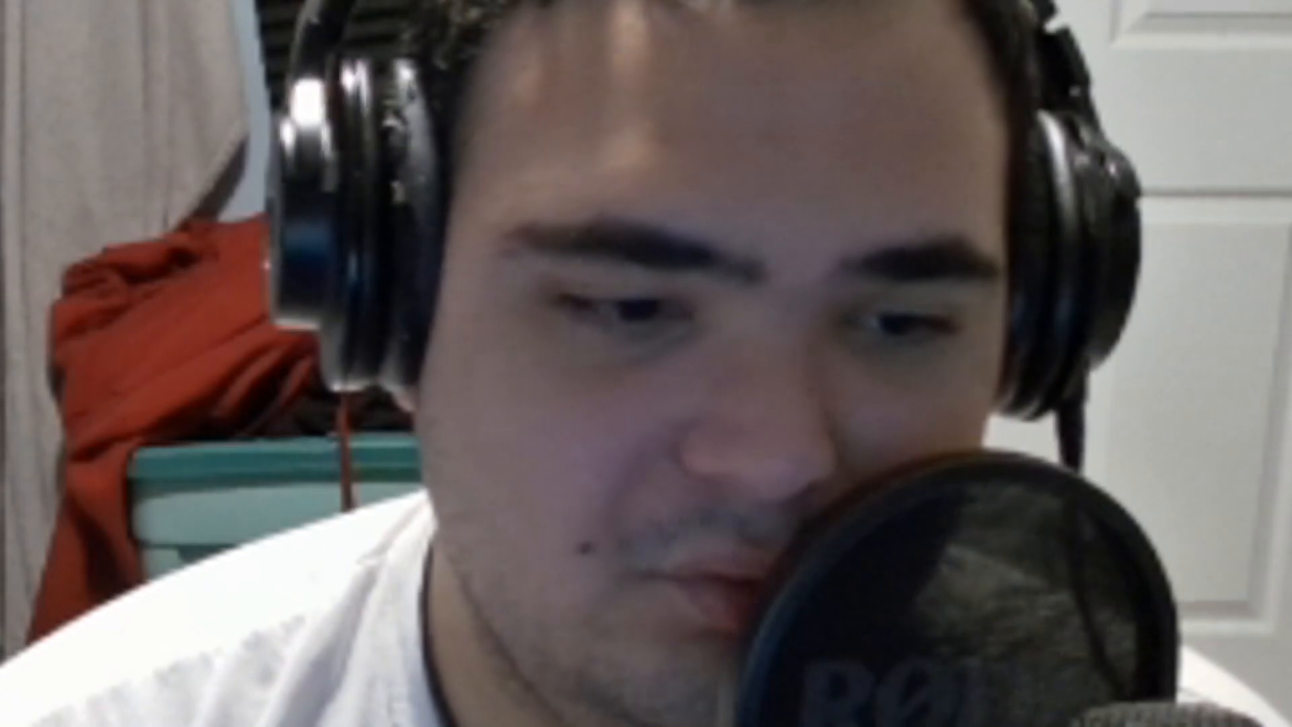
# Step: Show the first Vocoder's Dry/Wet automation in its own lane and play the Infinite Void clips from bar 35.1.1
pyautogui.press('Delete')
pyautogui.doubleClick(125, 636)
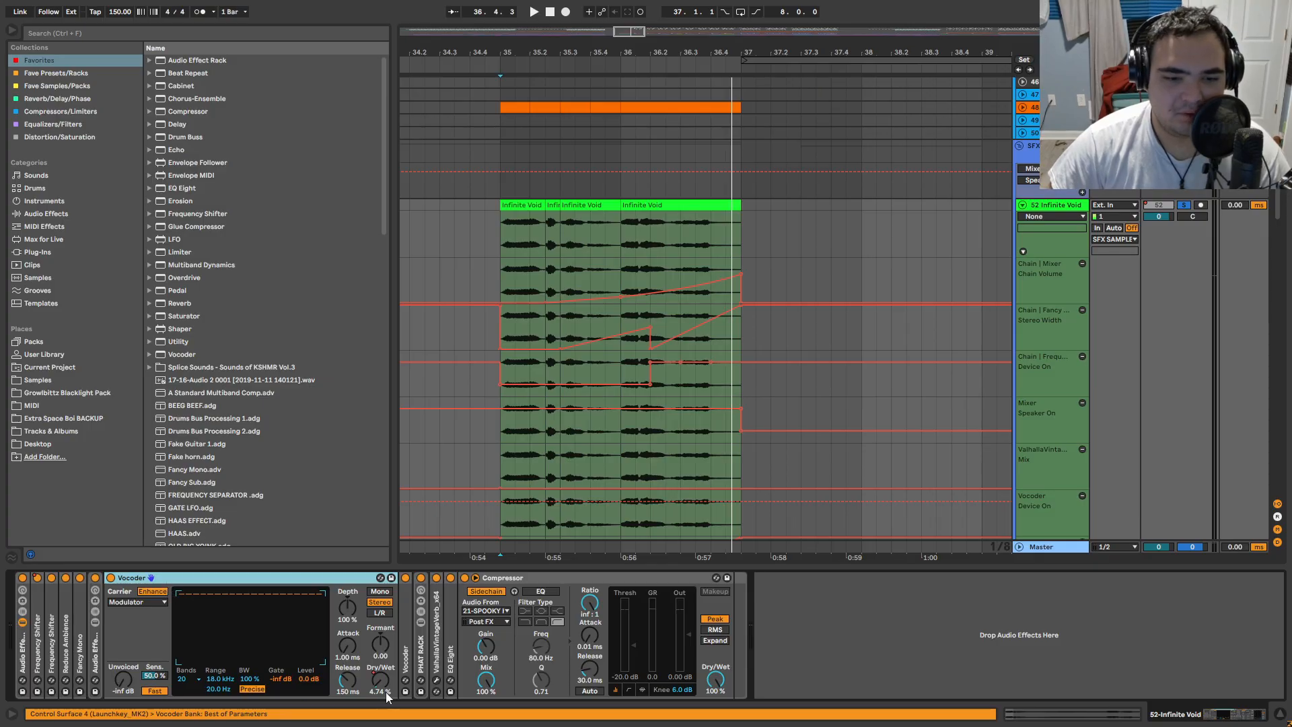
pyautogui.rightClick(386, 682)
pyautogui.click(462, 438)
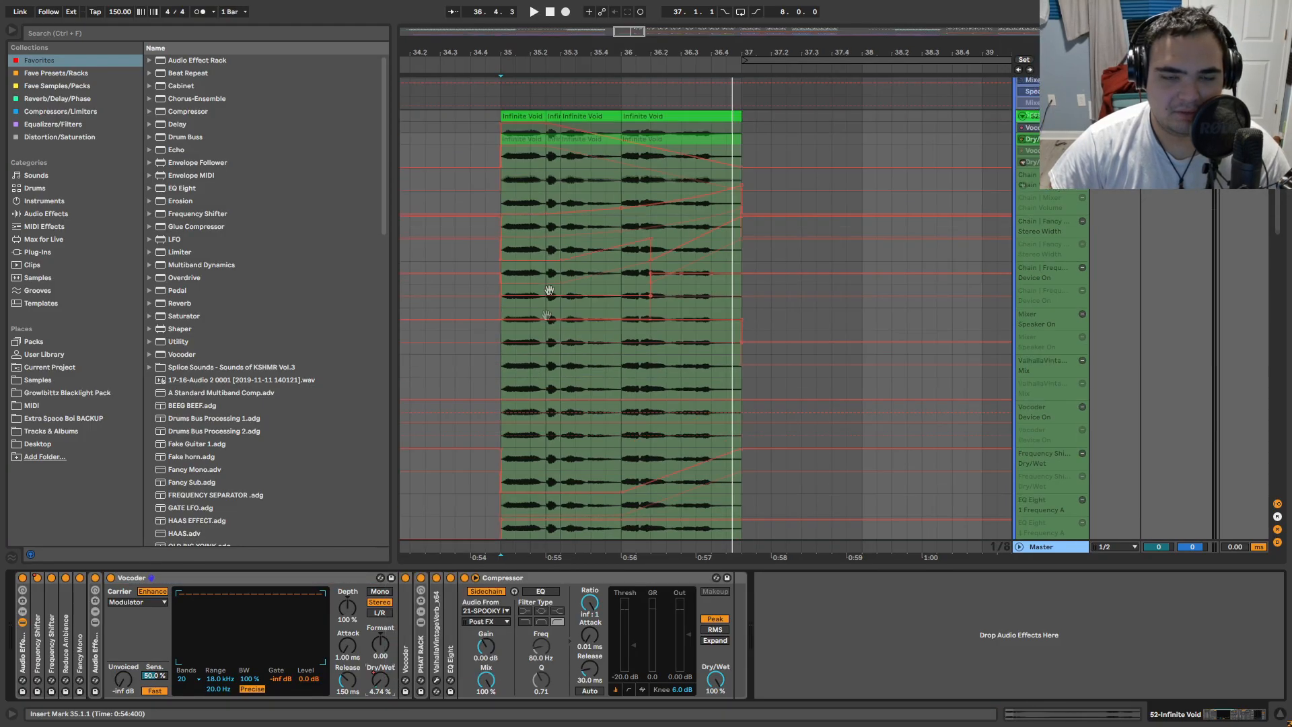
pyautogui.click(522, 193)
pyautogui.click(1083, 236)
pyautogui.press('space')
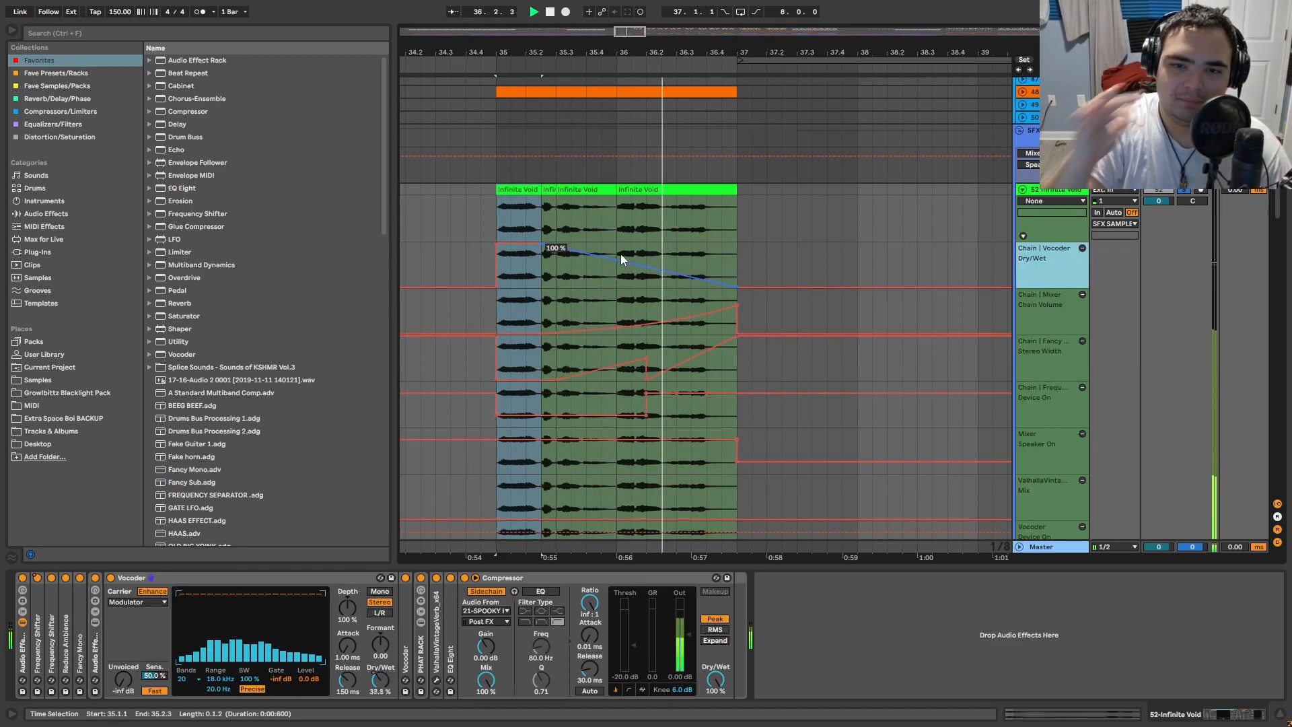
pyautogui.press('space')
# Step: Collapse the first Vocoder, expand the second one and play the opening Infinite Void clip
pyautogui.doubleClick(161, 579)
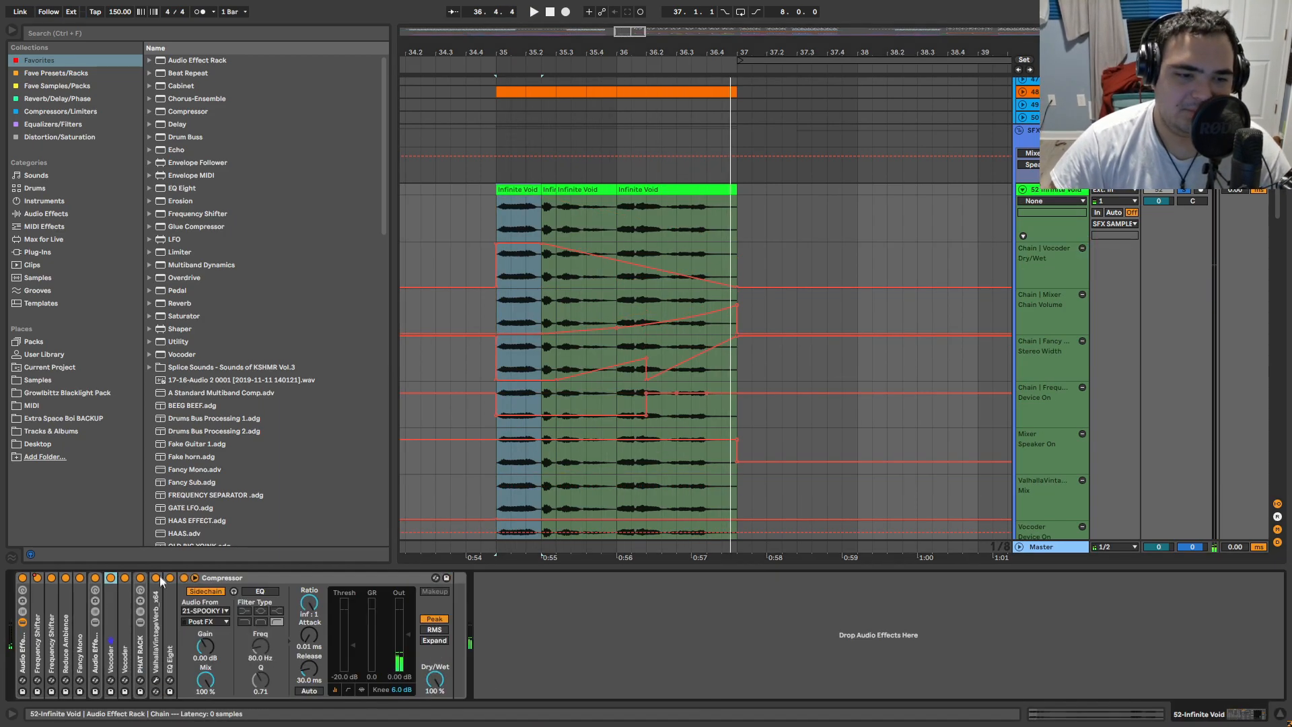
pyautogui.doubleClick(124, 657)
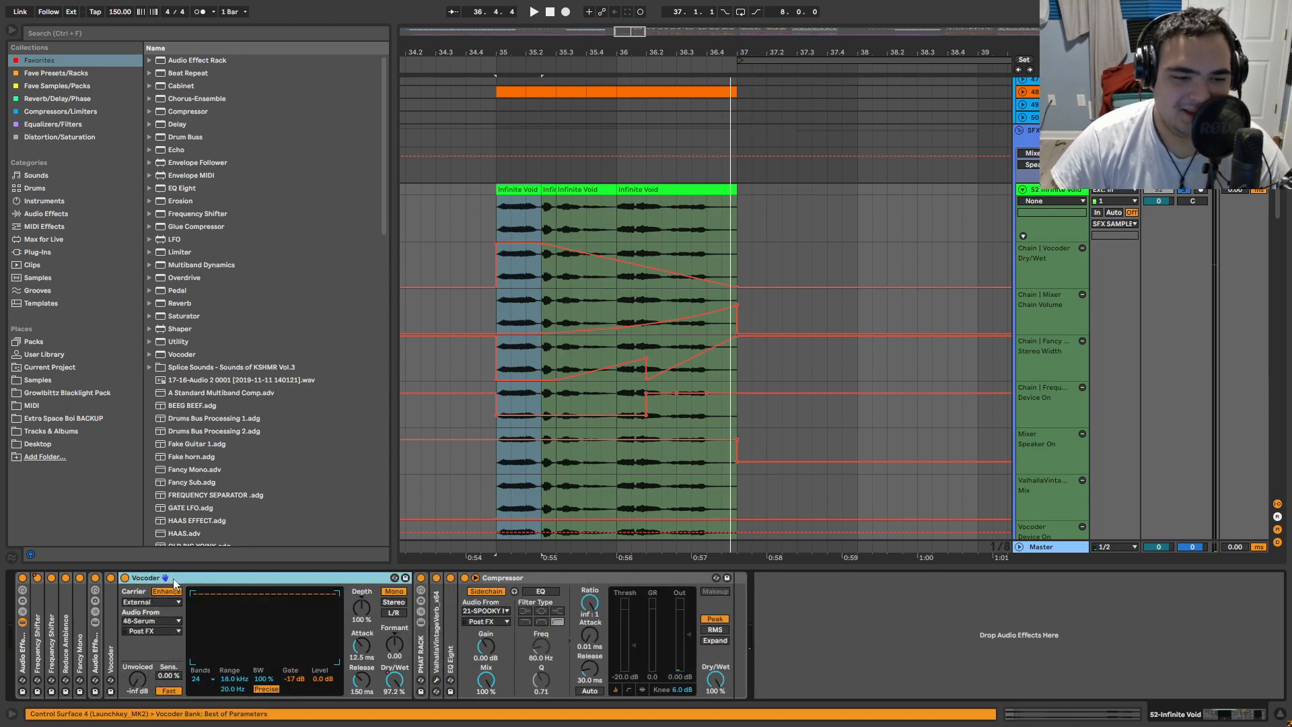
pyautogui.press('space')
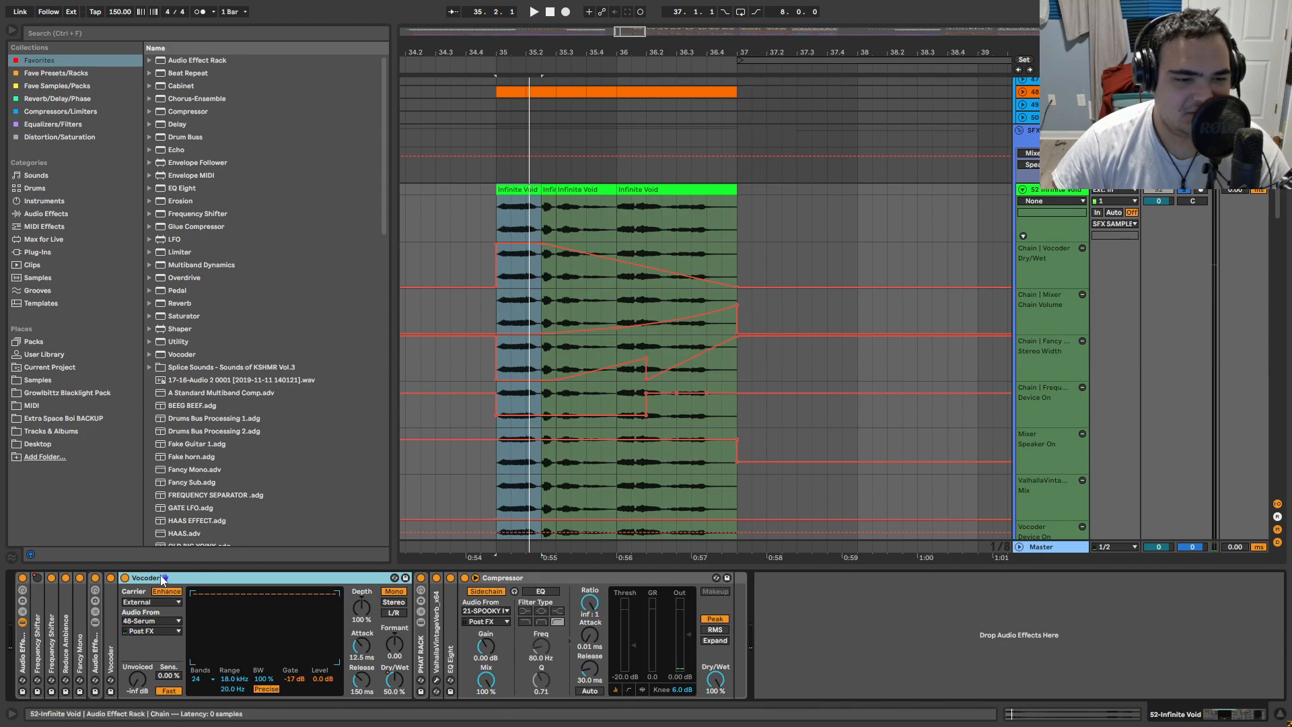
# Step: Unfold and solo the 48 Serum track, and play its opening segment from bar 35.1.1
pyautogui.hscroll(-2, 585, 370)
pyautogui.scroll(4, 673, 323)
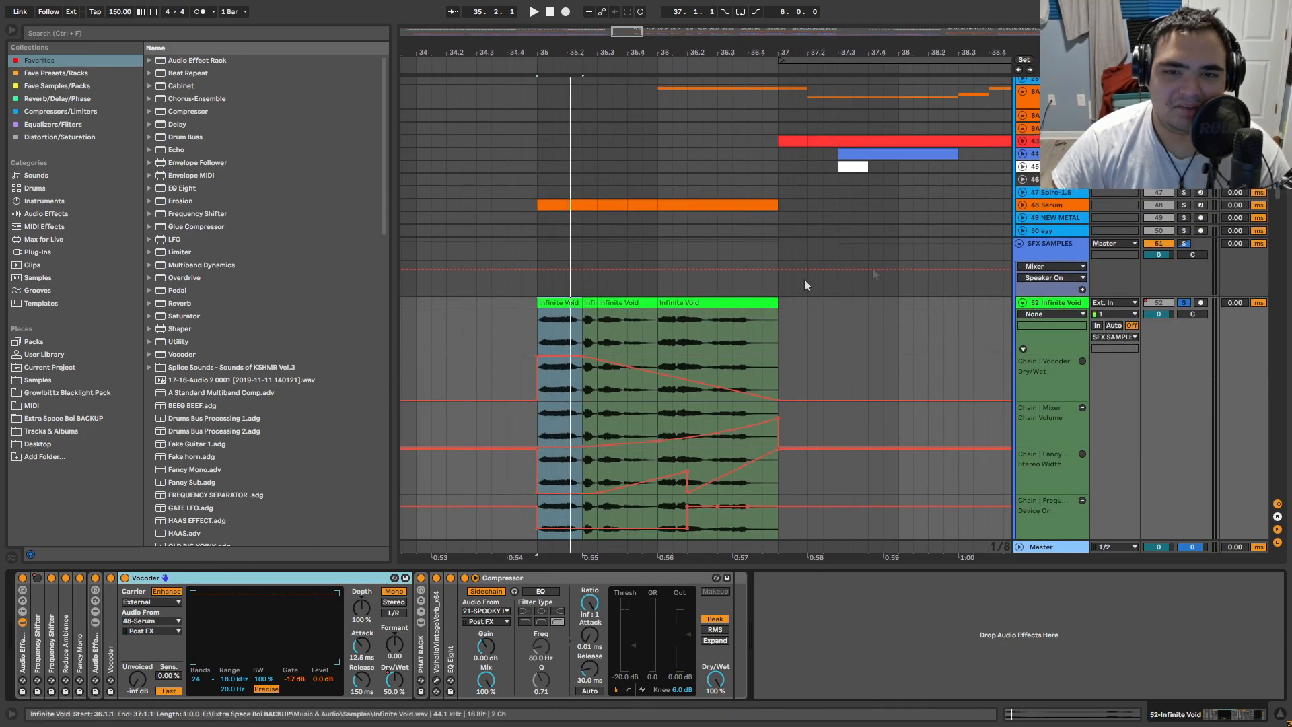
pyautogui.click(1024, 204)
pyautogui.click(564, 203)
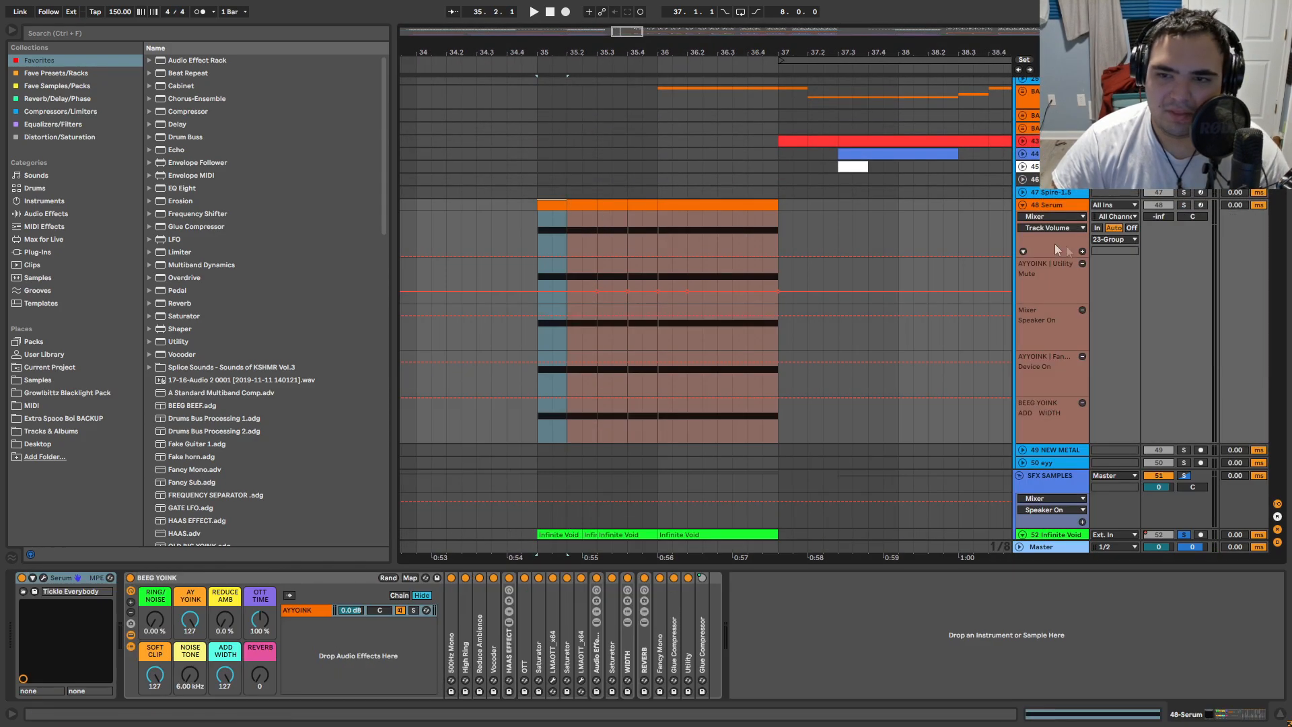
pyautogui.press('s')
pyautogui.press('w')
pyautogui.scroll(8, 577, 234)
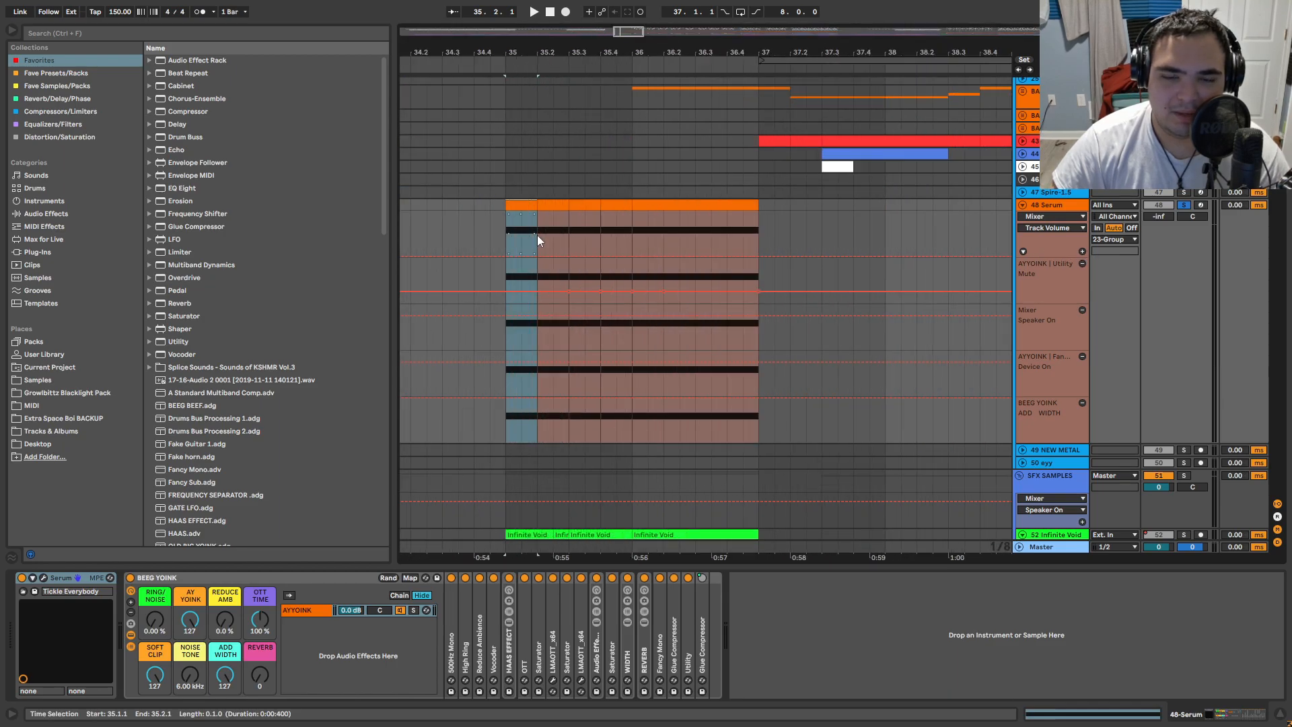
pyautogui.scroll(-6, 540, 235)
pyautogui.scroll(3, 541, 234)
pyautogui.scroll(1, 640, 264)
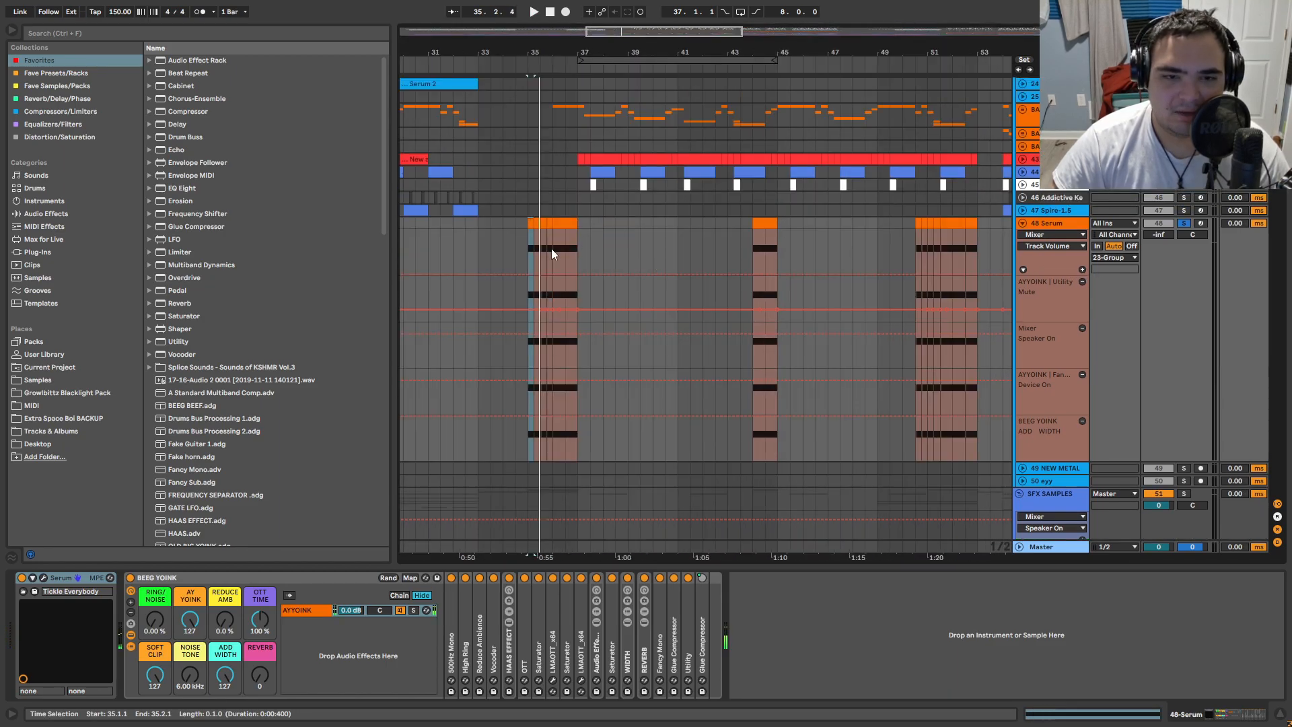
# Step: Open the Serum plugin on track 48, switch its interface to a light grey skin, and close the window
pyautogui.scroll(3, 552, 253)
pyautogui.click(45, 578)
pyautogui.moveTo(520, 80); pyautogui.dragTo(790, 100)
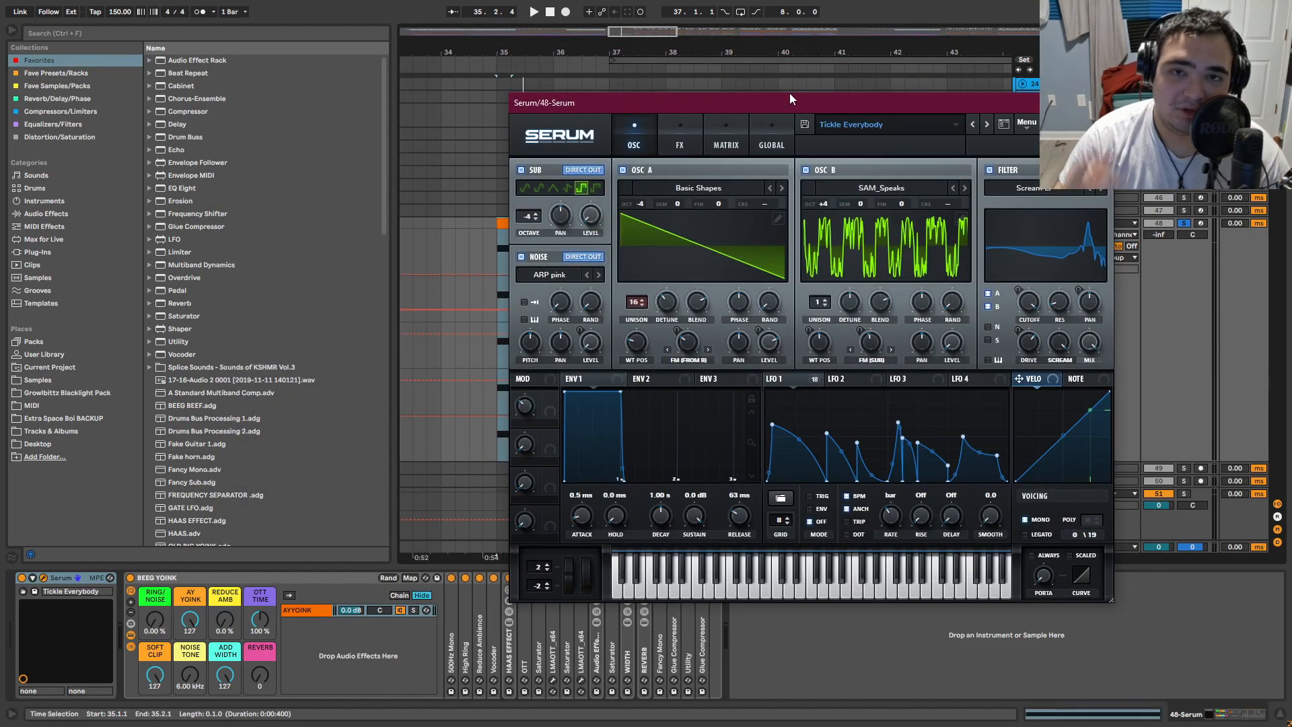
pyautogui.click(567, 144)
pyautogui.moveTo(613, 171)
pyautogui.click(875, 194)
pyautogui.moveTo(858, 107); pyautogui.dragTo(660, 118)
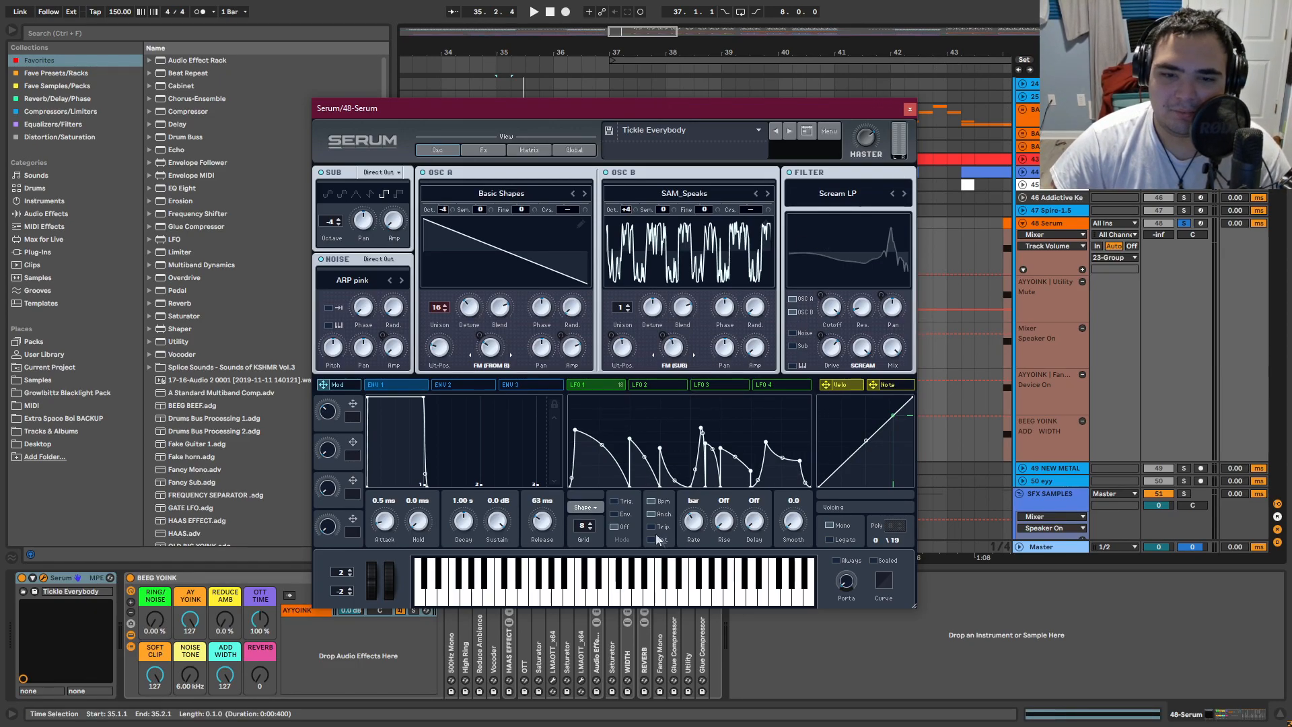
pyautogui.click(909, 109)
# Step: Return to the Infinite Void track, collapse the second Vocoder, and expand and collapse PHAT RACK to examine its macros
pyautogui.moveTo(589, 515); pyautogui.dragTo(667, 153)
pyautogui.scroll(2, 562, 245)
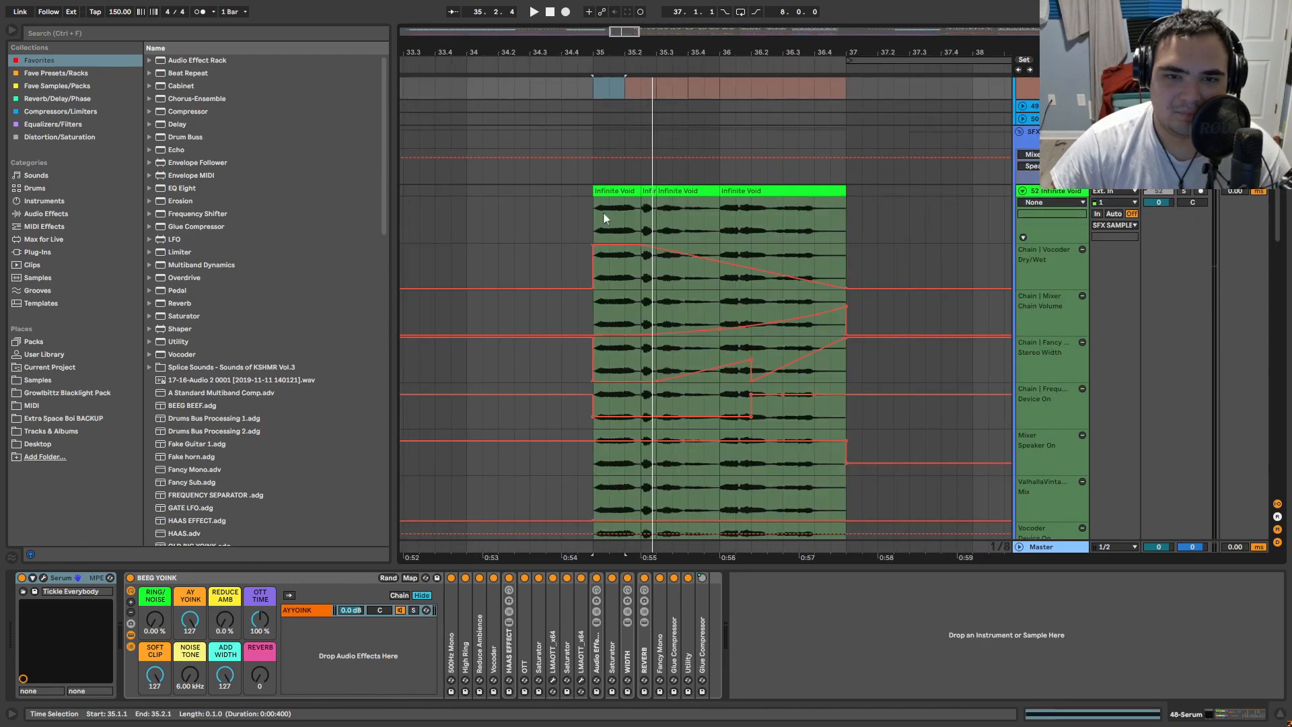
pyautogui.moveTo(604, 214); pyautogui.dragTo(556, 287)
pyautogui.click(556, 290)
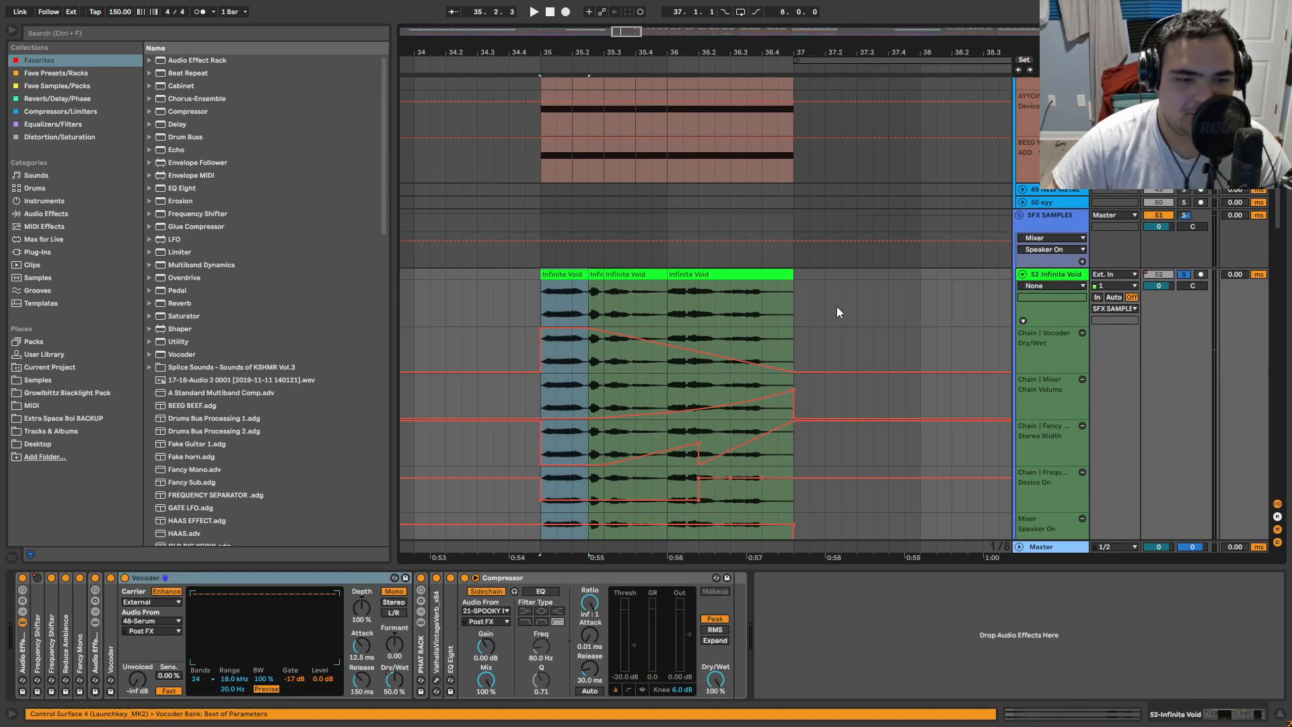
pyautogui.doubleClick(181, 578)
pyautogui.doubleClick(139, 639)
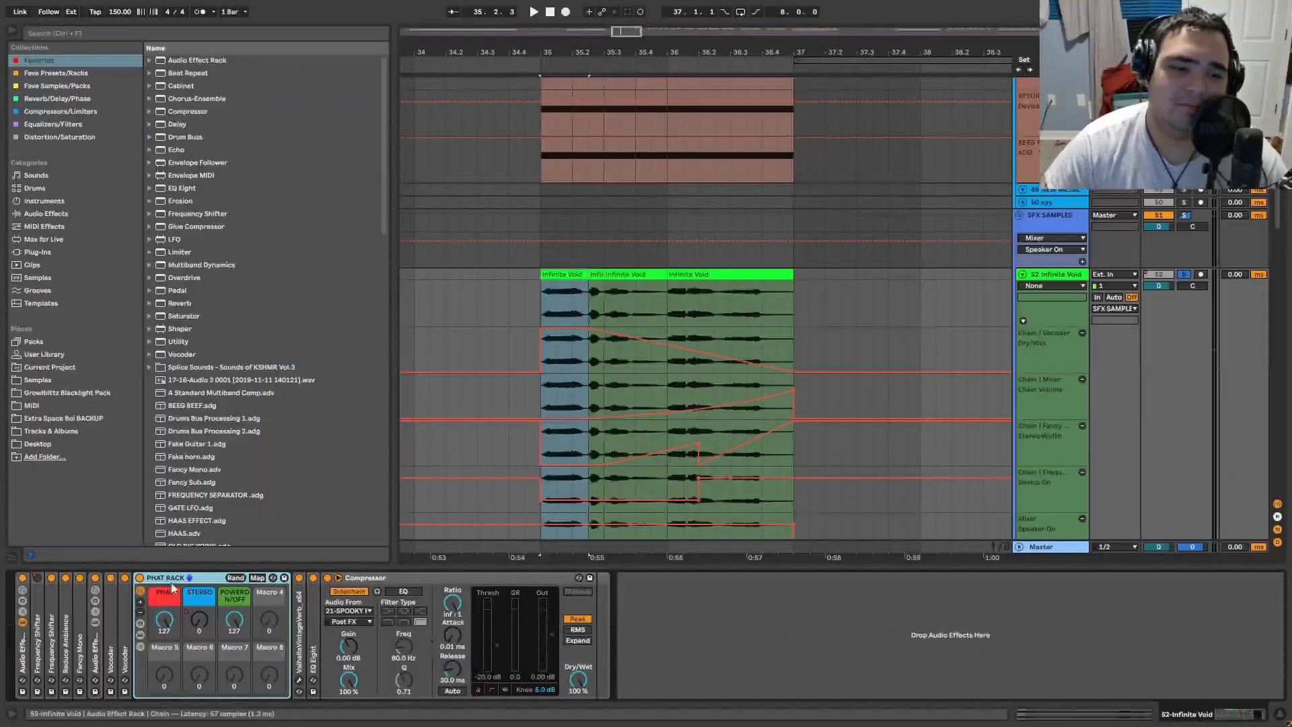
pyautogui.doubleClick(165, 578)
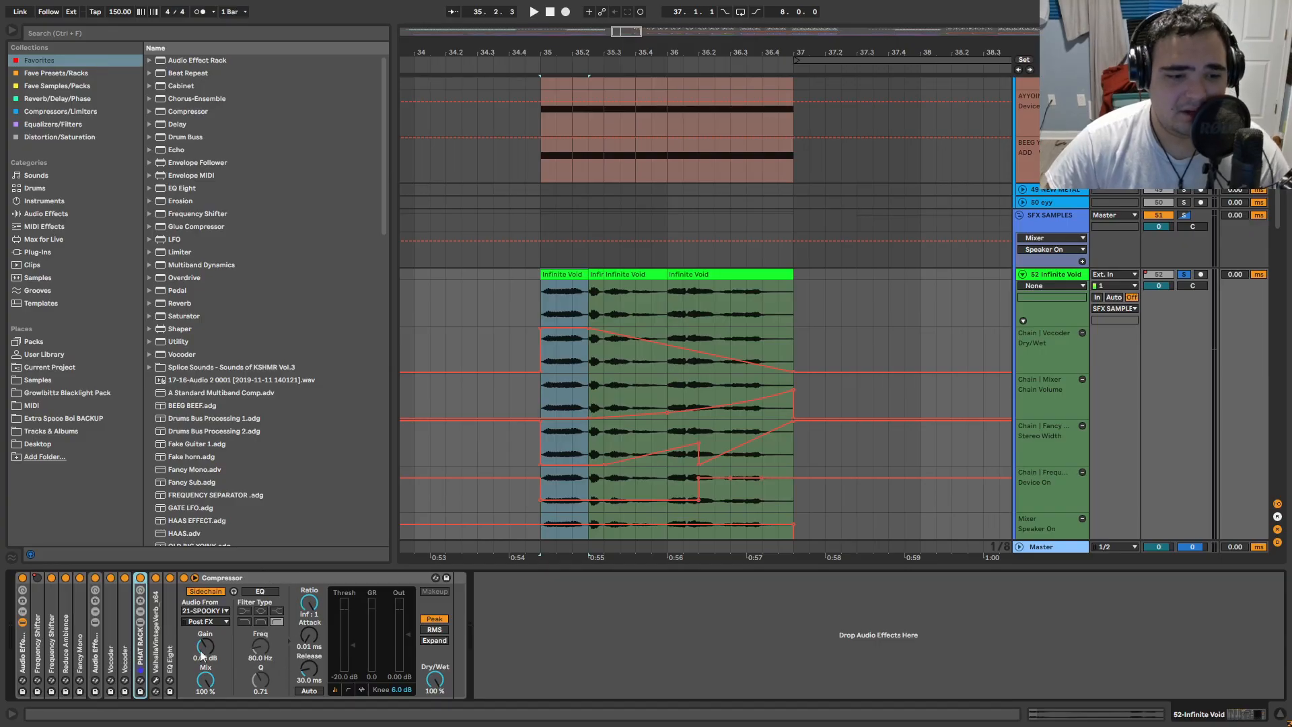
# Step: Open the ValhallaVintageVerb window on Infinite Void and bring up its Mix automation on the track
pyautogui.doubleClick(155, 630)
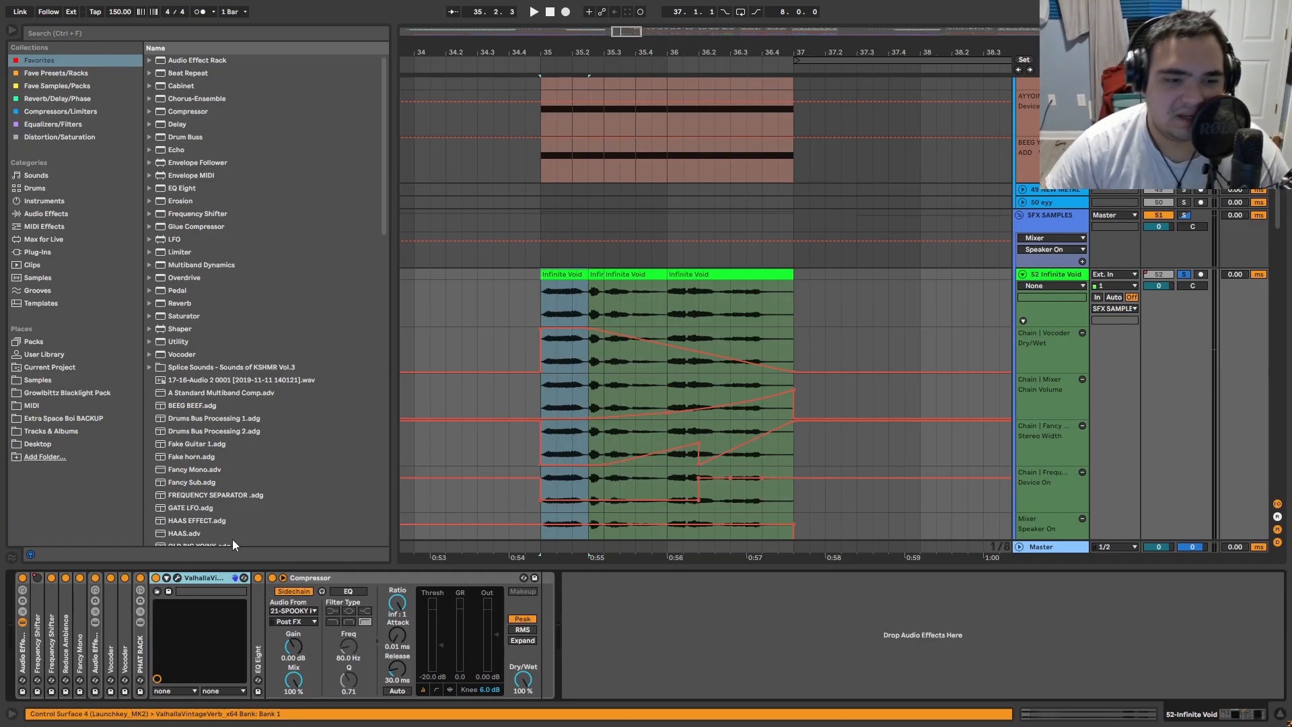
pyautogui.click(178, 578)
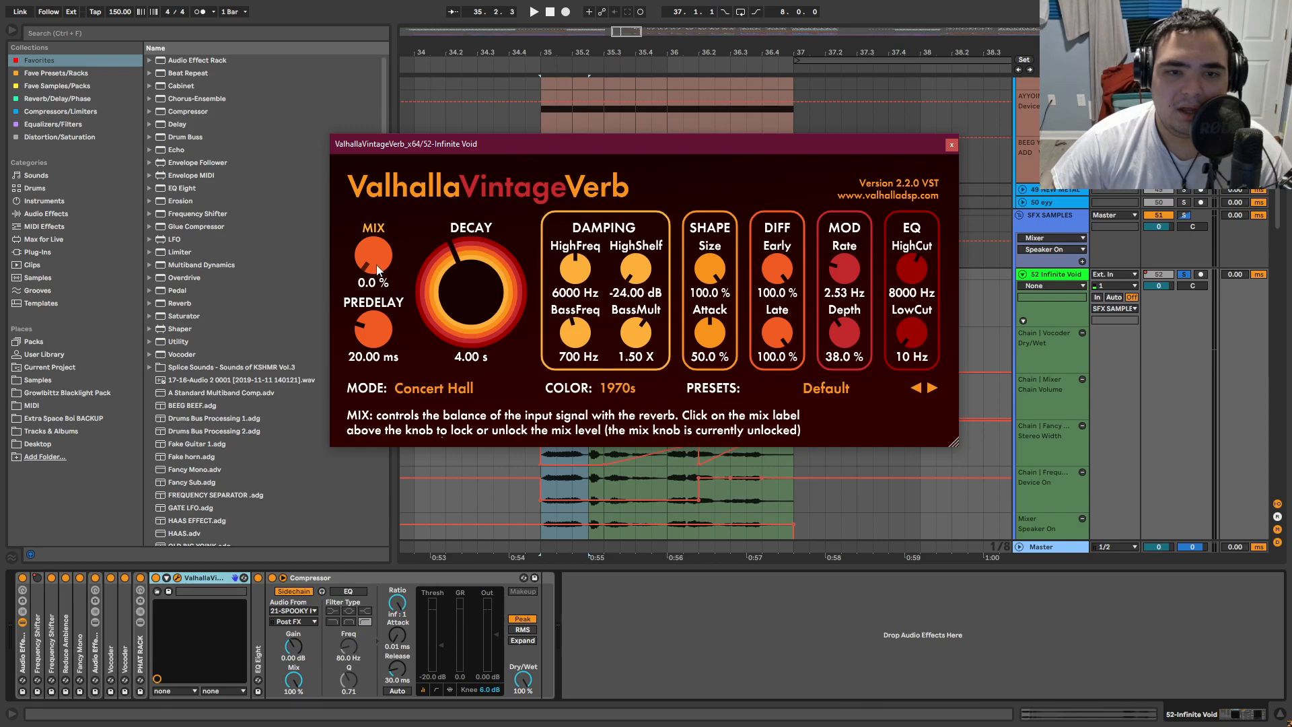
pyautogui.moveTo(708, 143); pyautogui.dragTo(698, 416)
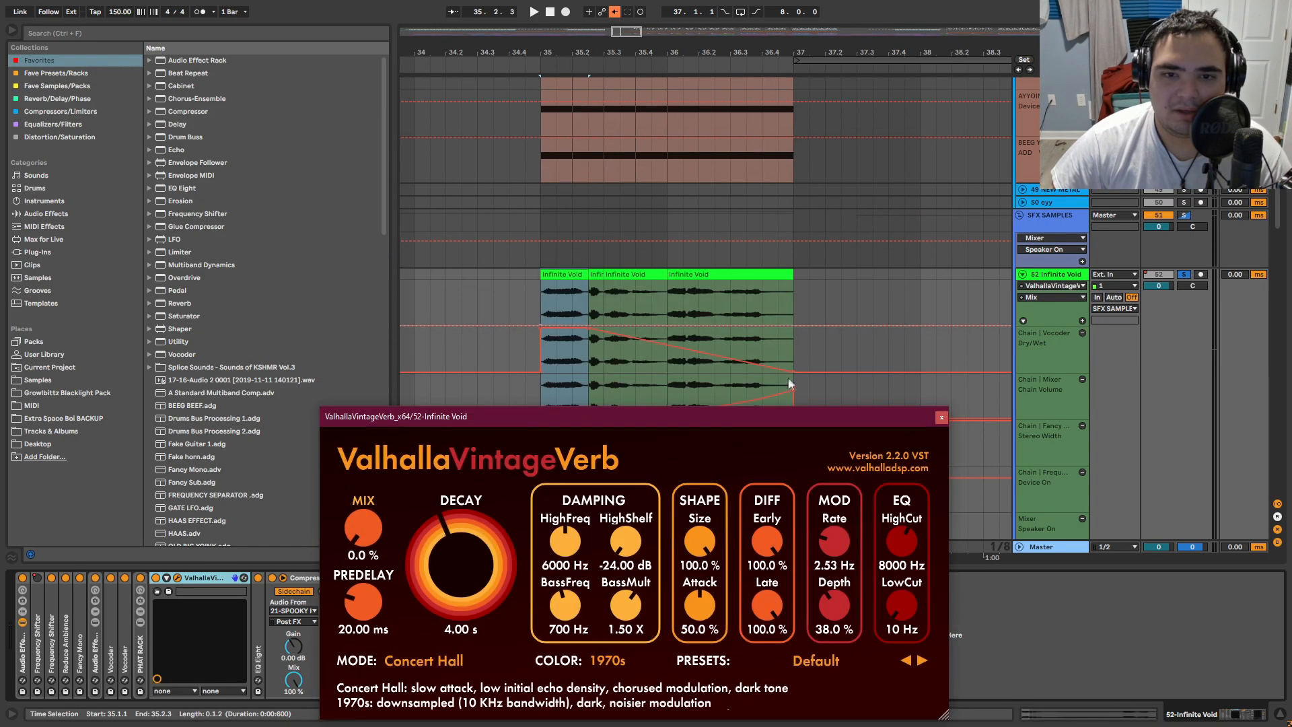
pyautogui.scroll(-1, 698, 343)
pyautogui.scroll(-2, 449, 136)
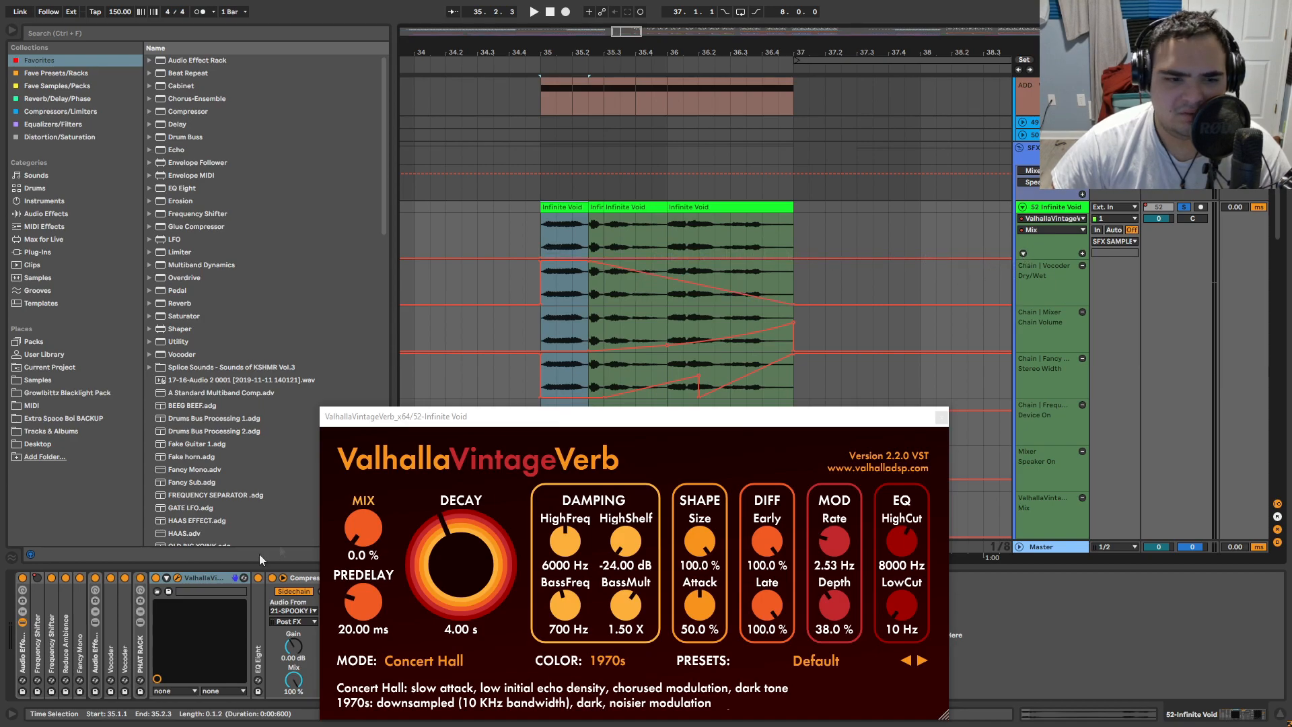
# Step: Examine the reverb's Mix automation around the "You cryin" clips at bar 85
pyautogui.click(712, 238)
pyautogui.press('w')
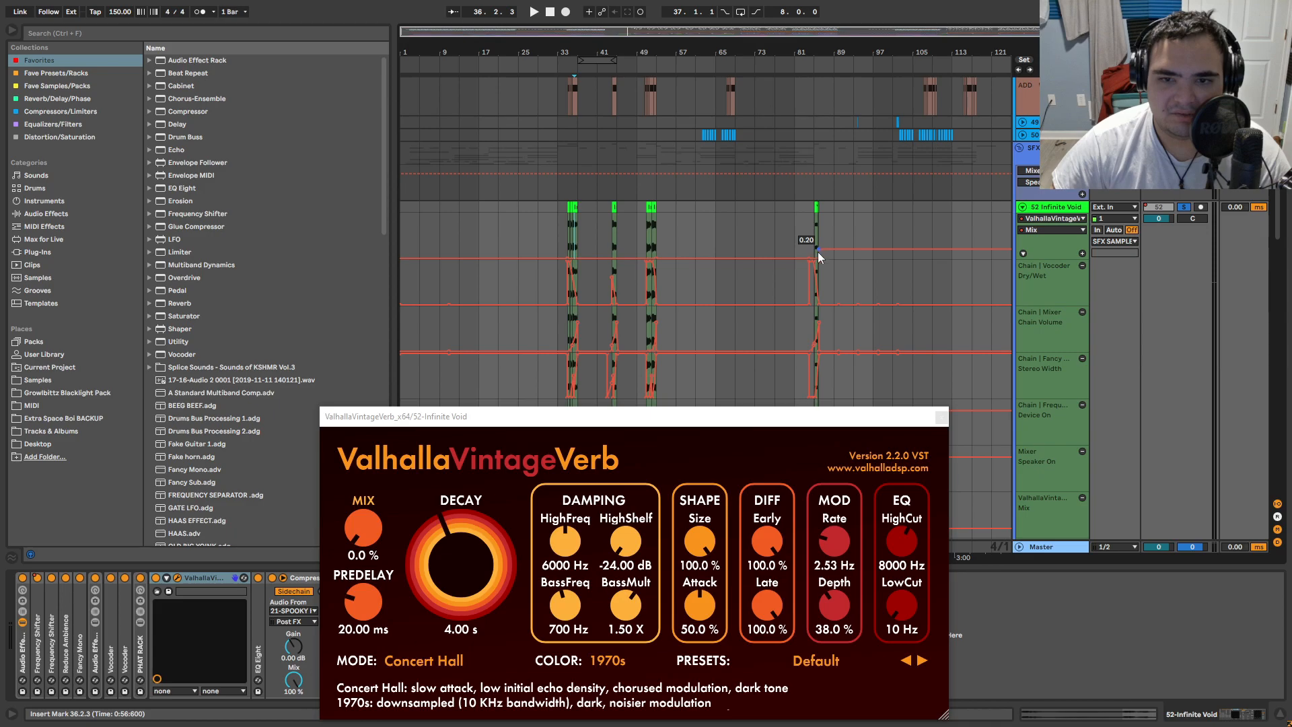
pyautogui.click(818, 252)
pyautogui.press('z')
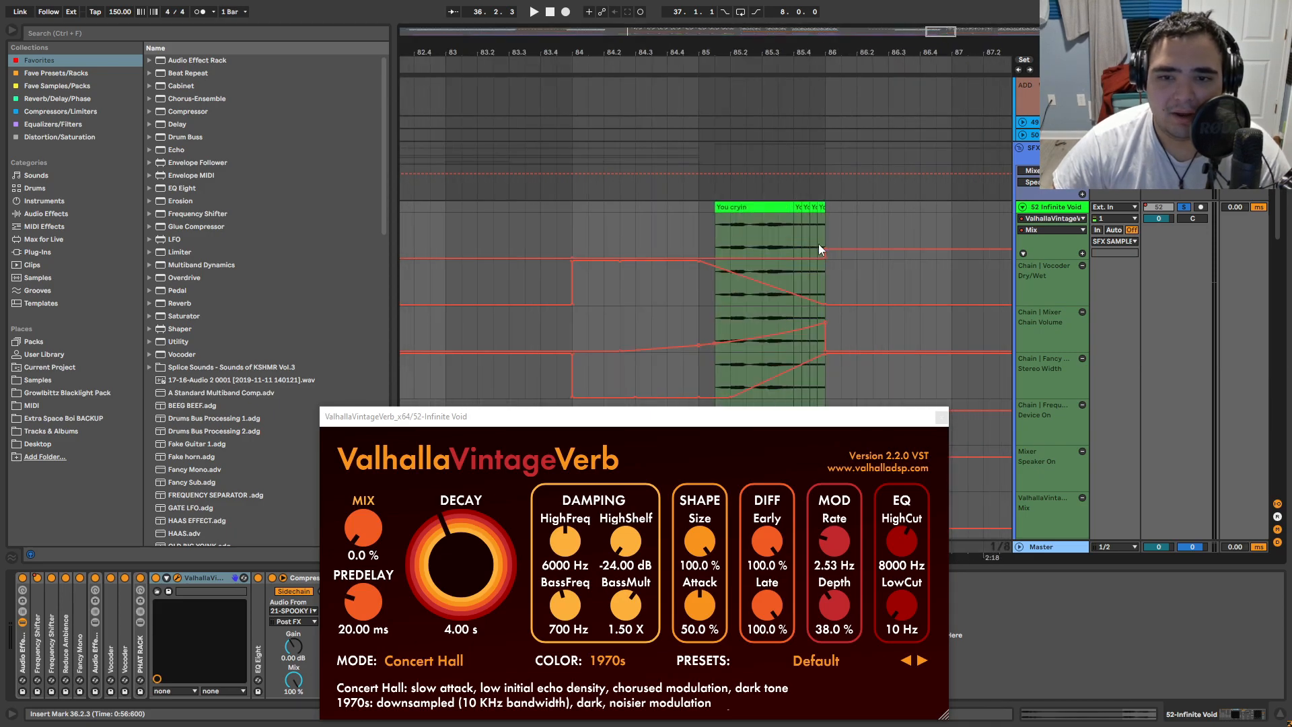
pyautogui.press('w')
# Step: Show the reverb's Mix automation in its own lane, then close the plugin window and collapse the device
pyautogui.click(1083, 252)
pyautogui.click(941, 417)
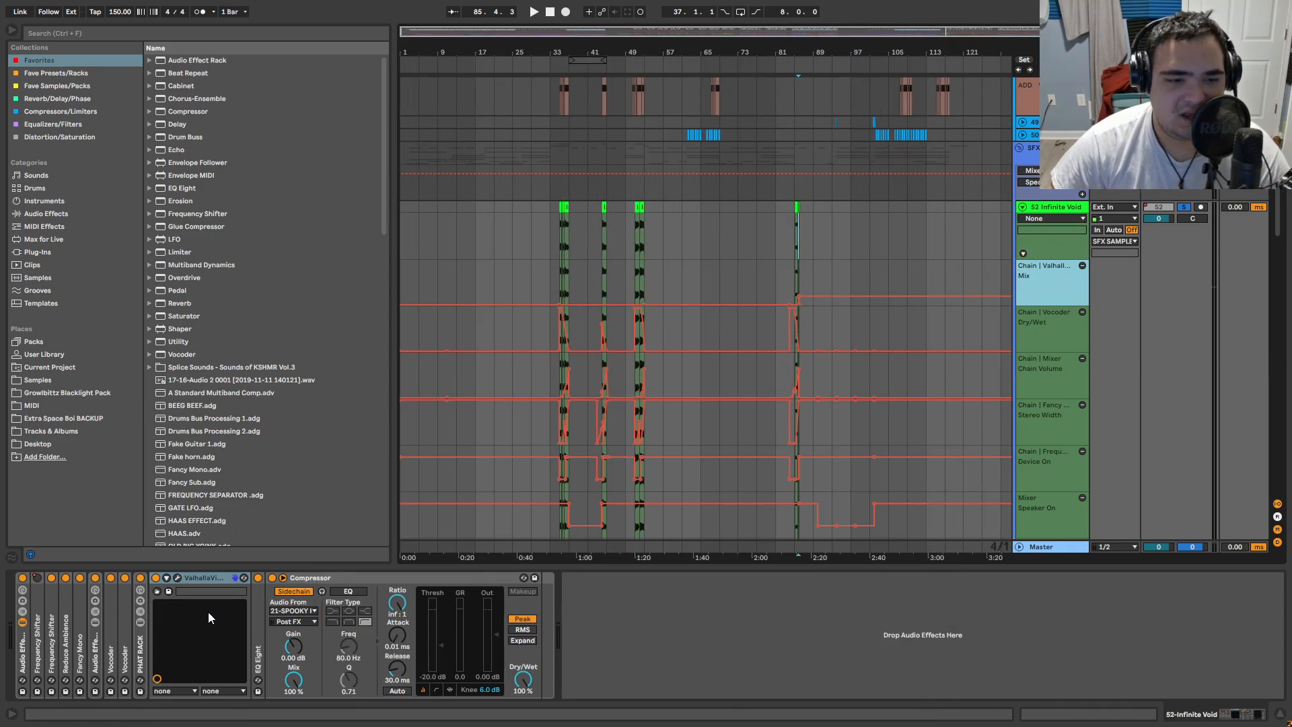
pyautogui.doubleClick(199, 576)
# Step: Expand EQ Eight, show its band 1 Frequency automation in its own lane, and collapse the EQ Eight and Compressor devices
pyautogui.doubleClick(169, 632)
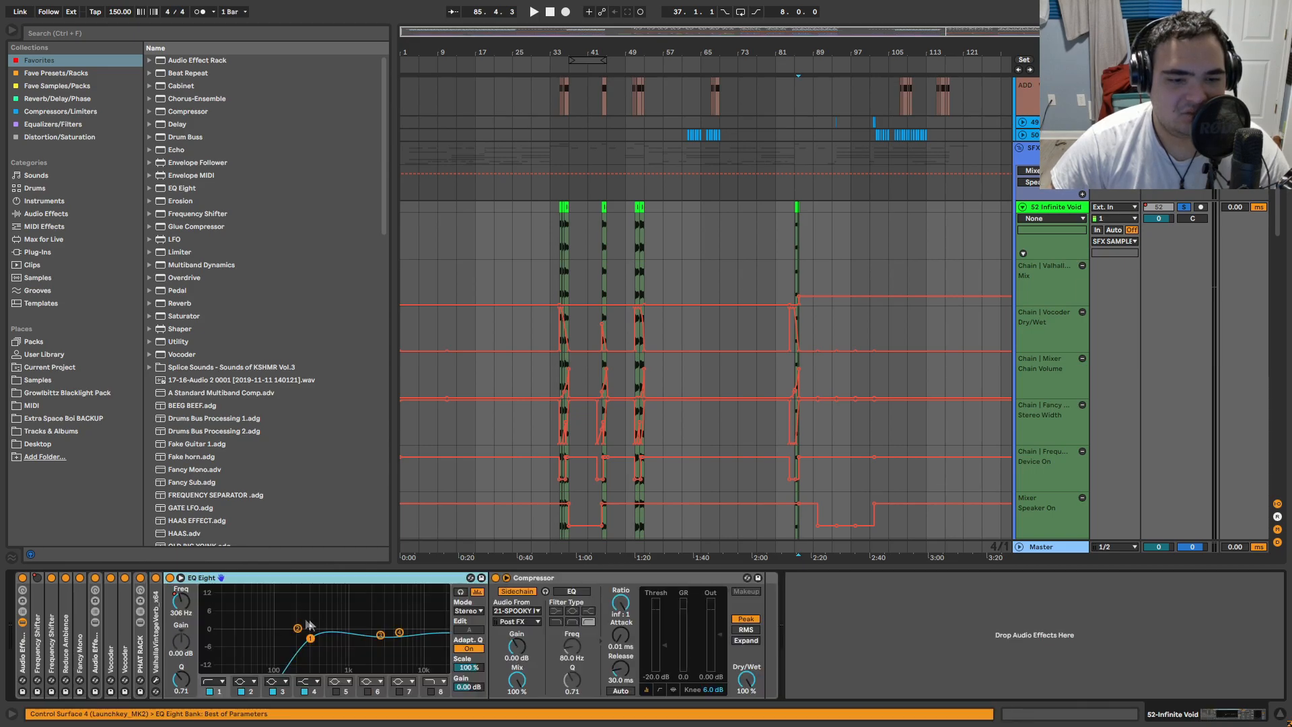
pyautogui.rightClick(183, 602)
pyautogui.click(217, 345)
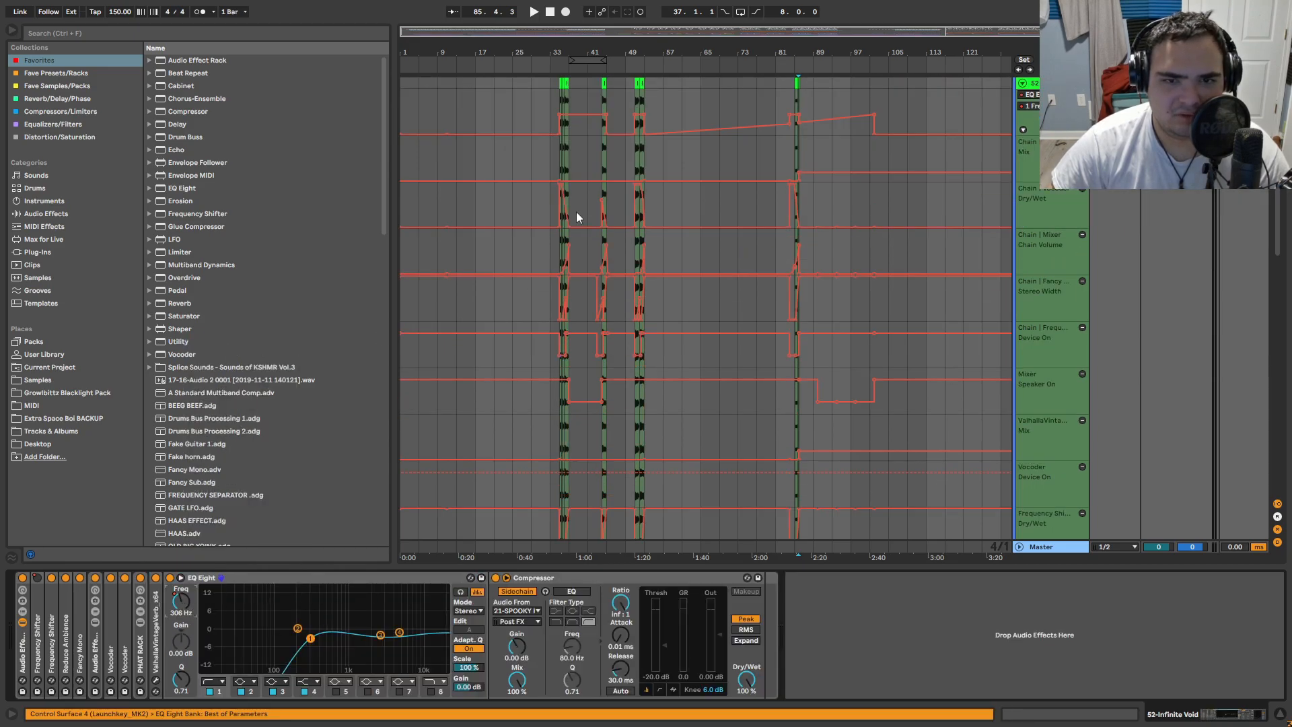
pyautogui.scroll(5, 579, 214)
pyautogui.moveTo(607, 241); pyautogui.dragTo(644, 348)
pyautogui.click(539, 201)
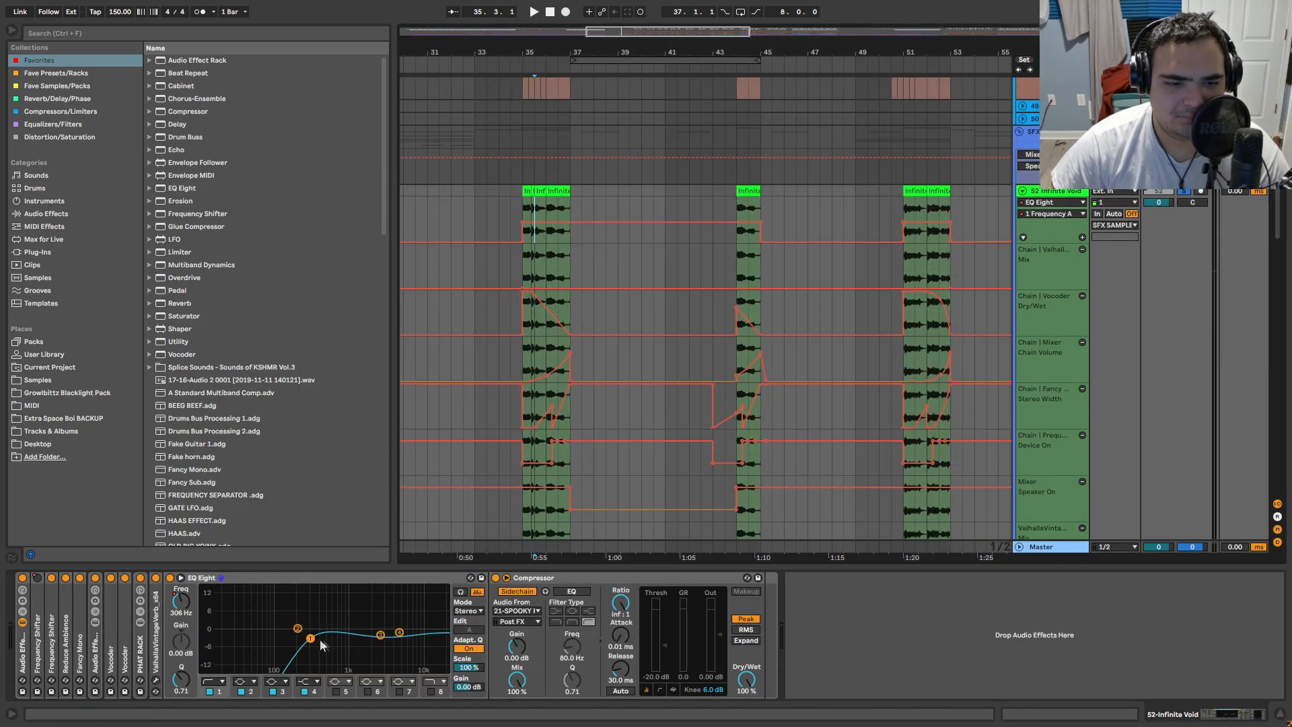
pyautogui.scroll(-5, 540, 356)
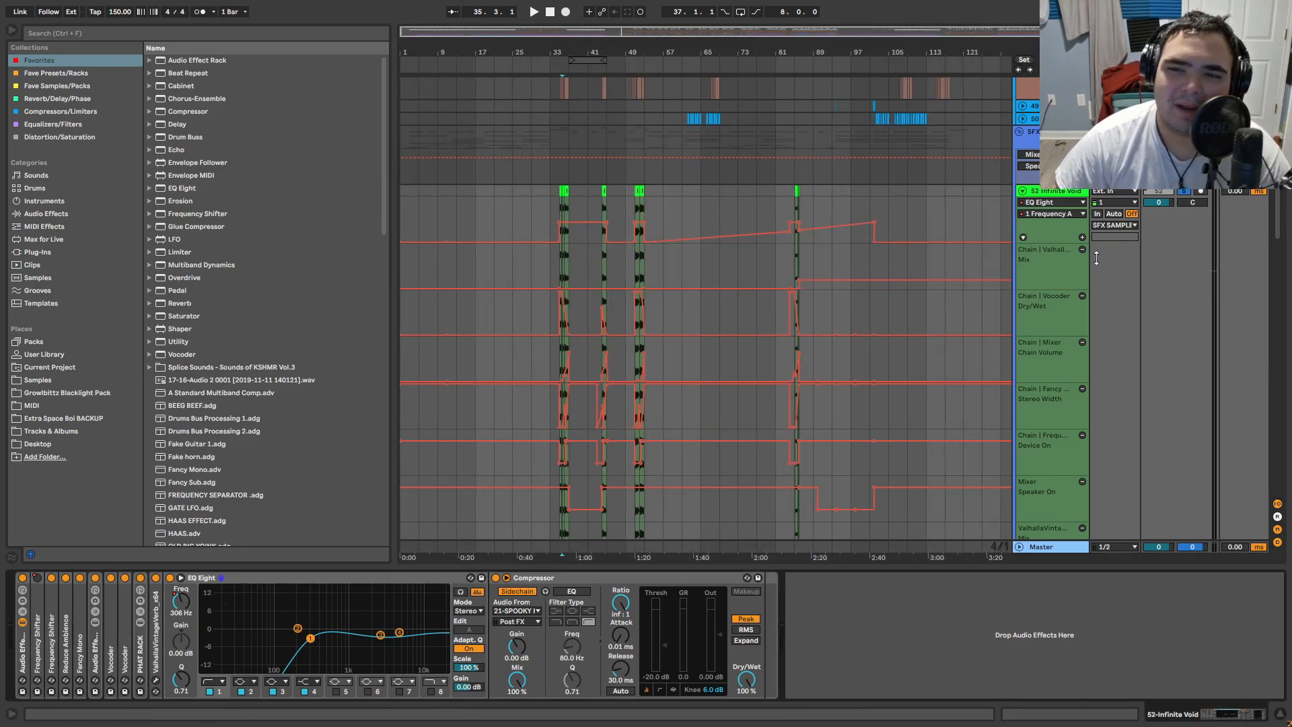
pyautogui.click(1083, 237)
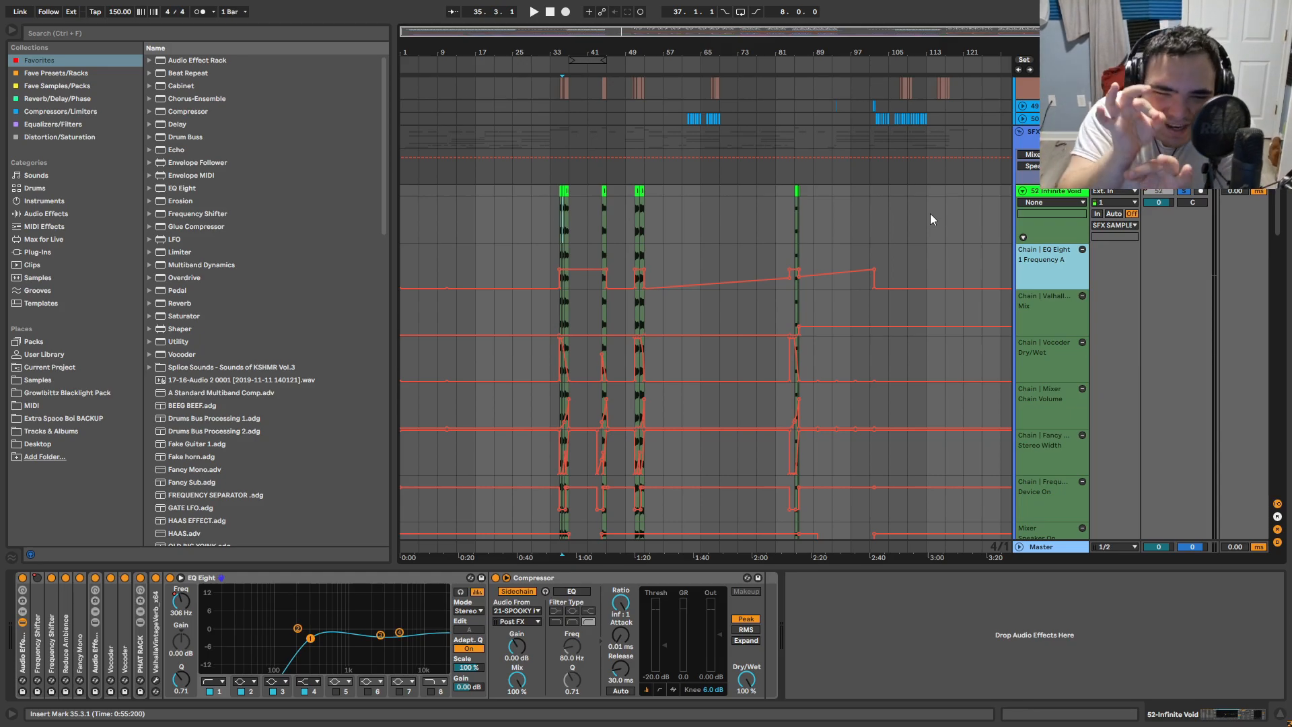
pyautogui.doubleClick(257, 579)
# Step: Fold the Infinite Void track and the other SFX sample tracks below it
pyautogui.scroll(2, 692, 304)
pyautogui.click(1023, 267)
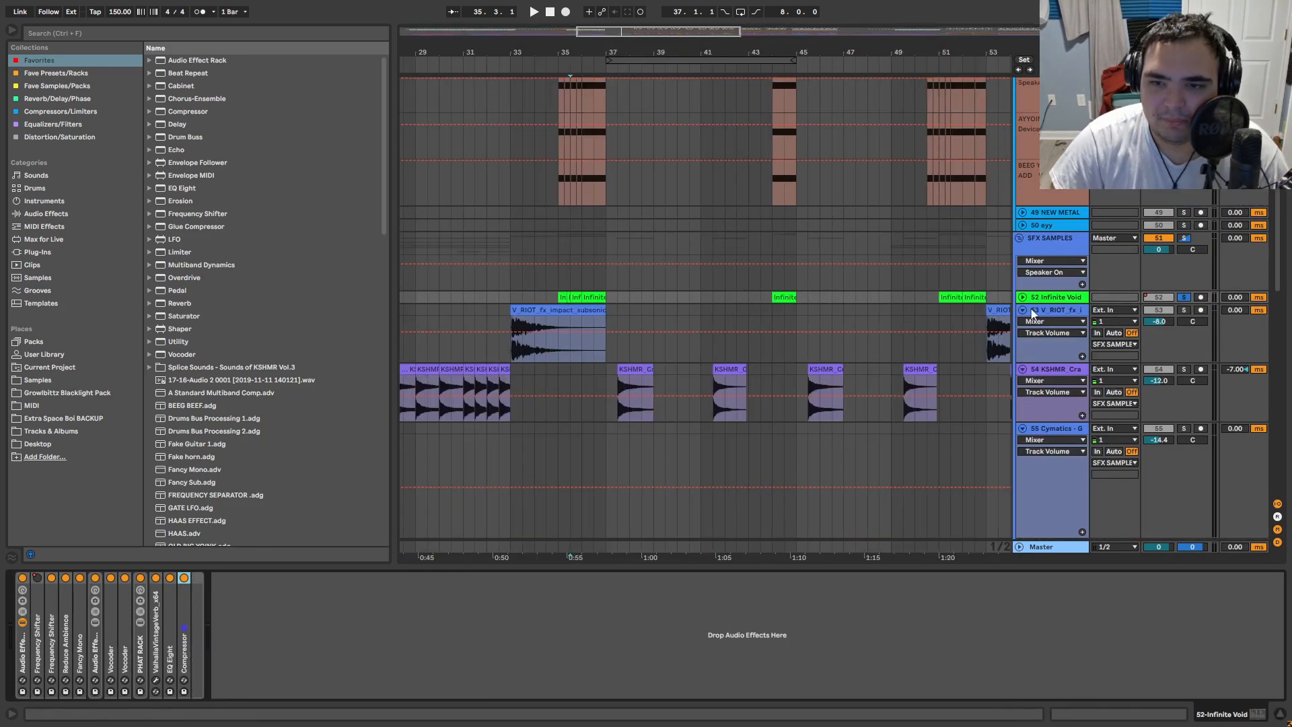
pyautogui.keyDown('alt'); pyautogui.click(1023, 310); pyautogui.keyUp('alt')
pyautogui.scroll(-3, 569, 262)
pyautogui.moveTo(560, 297); pyautogui.dragTo(874, 302)
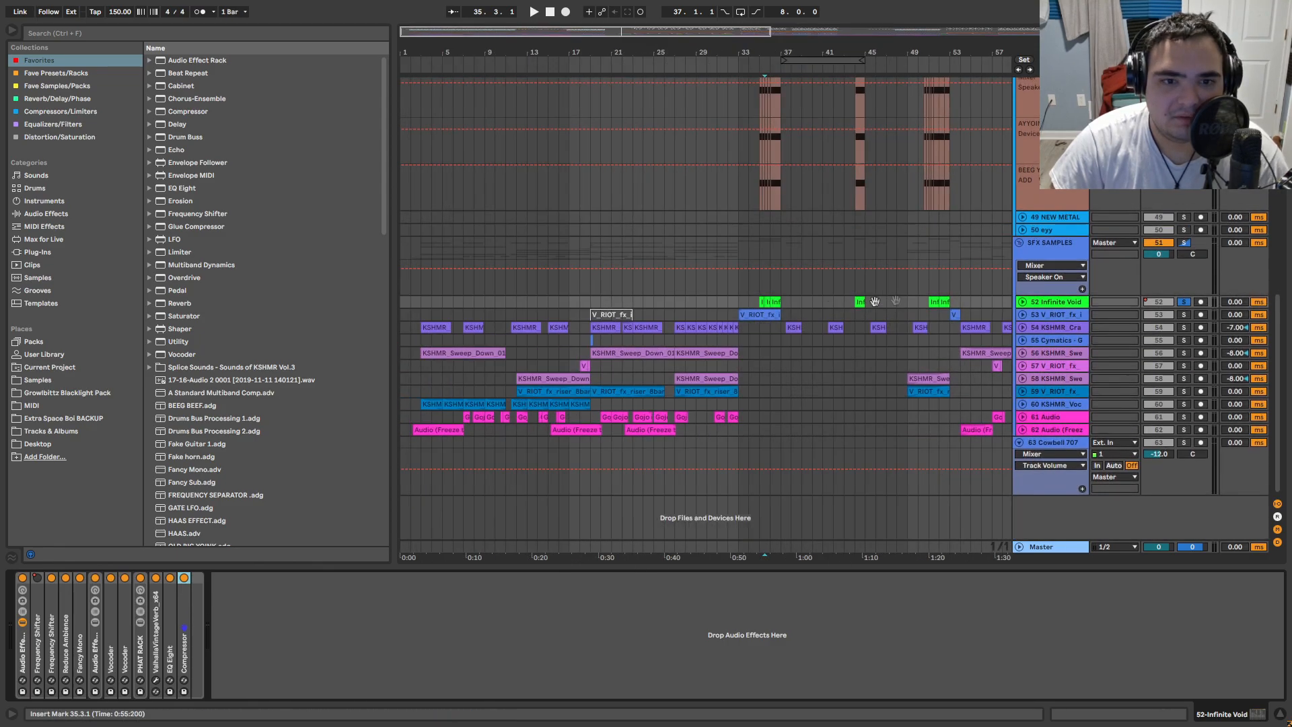
# Step: Unsolo the Infinite Void track and solo the 54 KSHMR Crash track
pyautogui.click(413, 303)
pyautogui.scroll(3, 422, 310)
pyautogui.press('s')
pyautogui.click(432, 327)
pyautogui.press('s')
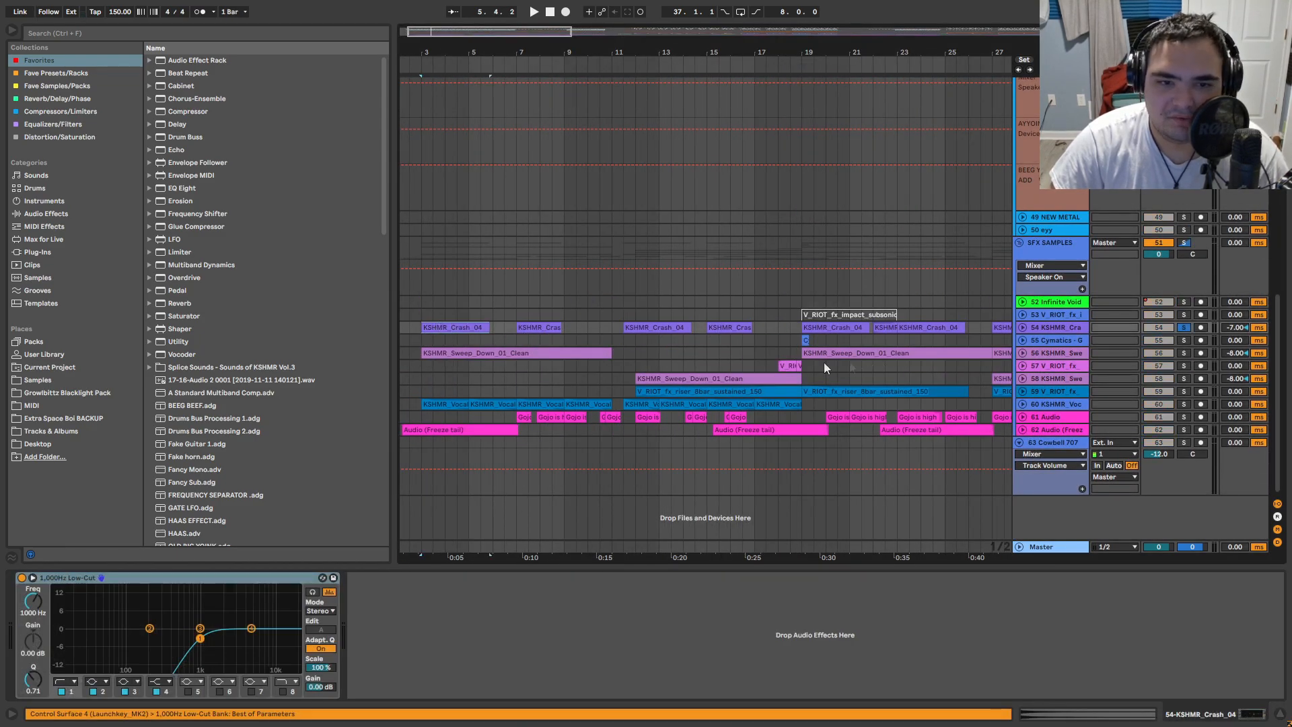
# Step: Play the soloed crash track from the start of the arrangement and stop playback
pyautogui.moveTo(823, 365); pyautogui.dragTo(861, 337)
pyautogui.click(547, 15)
pyautogui.press('space')
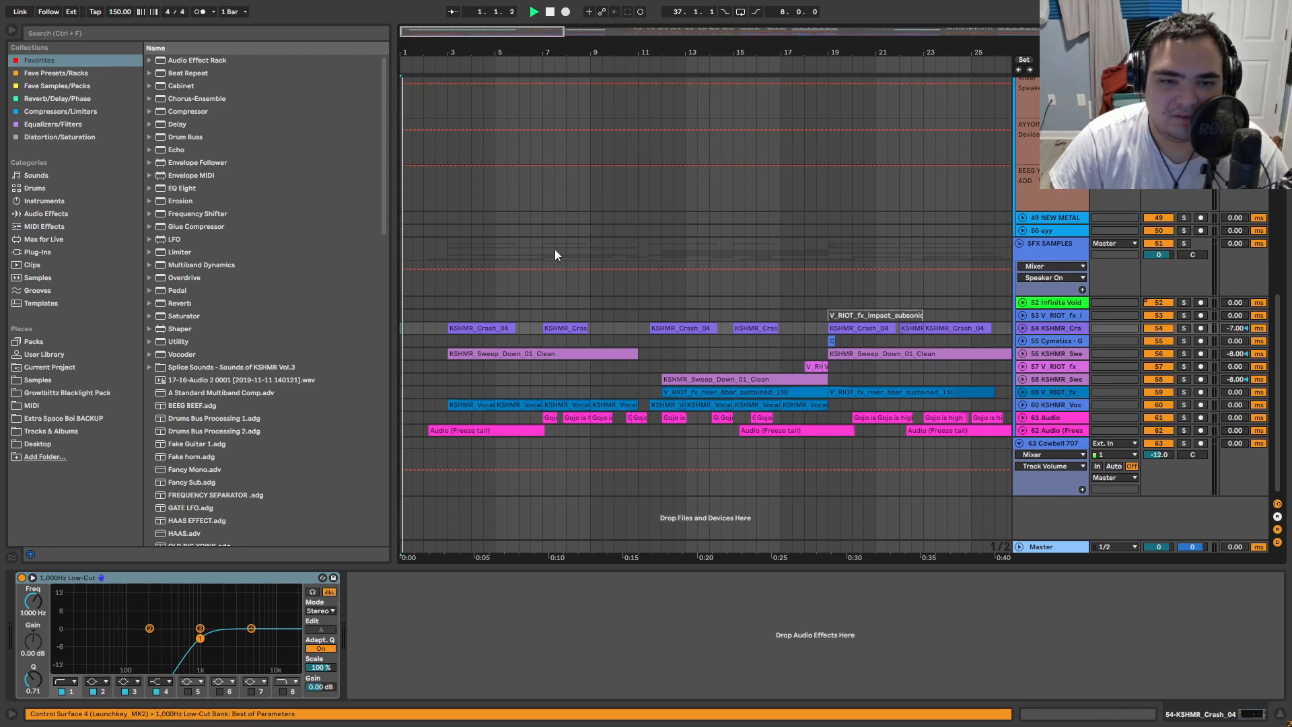
pyautogui.press('space')
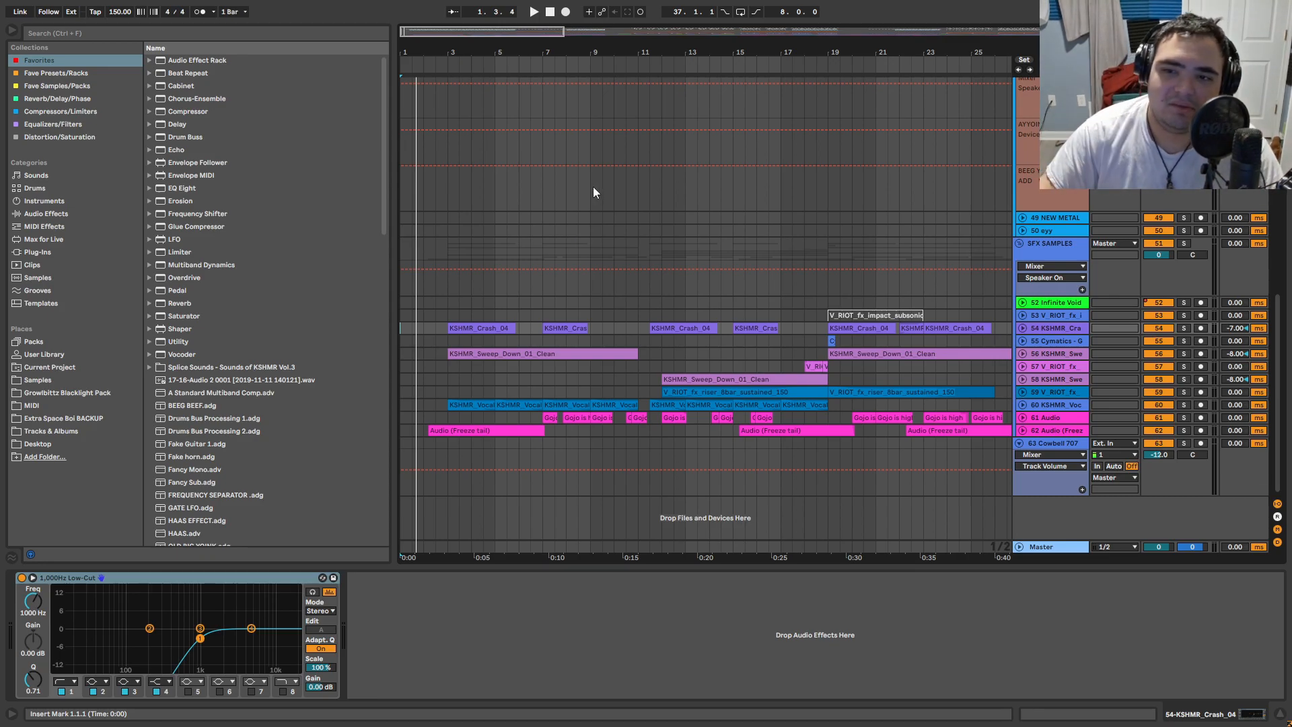
# Step: Solo the BREAK drum group and unfold it to show its individual sample tracks
pyautogui.scroll(8, 705, 276)
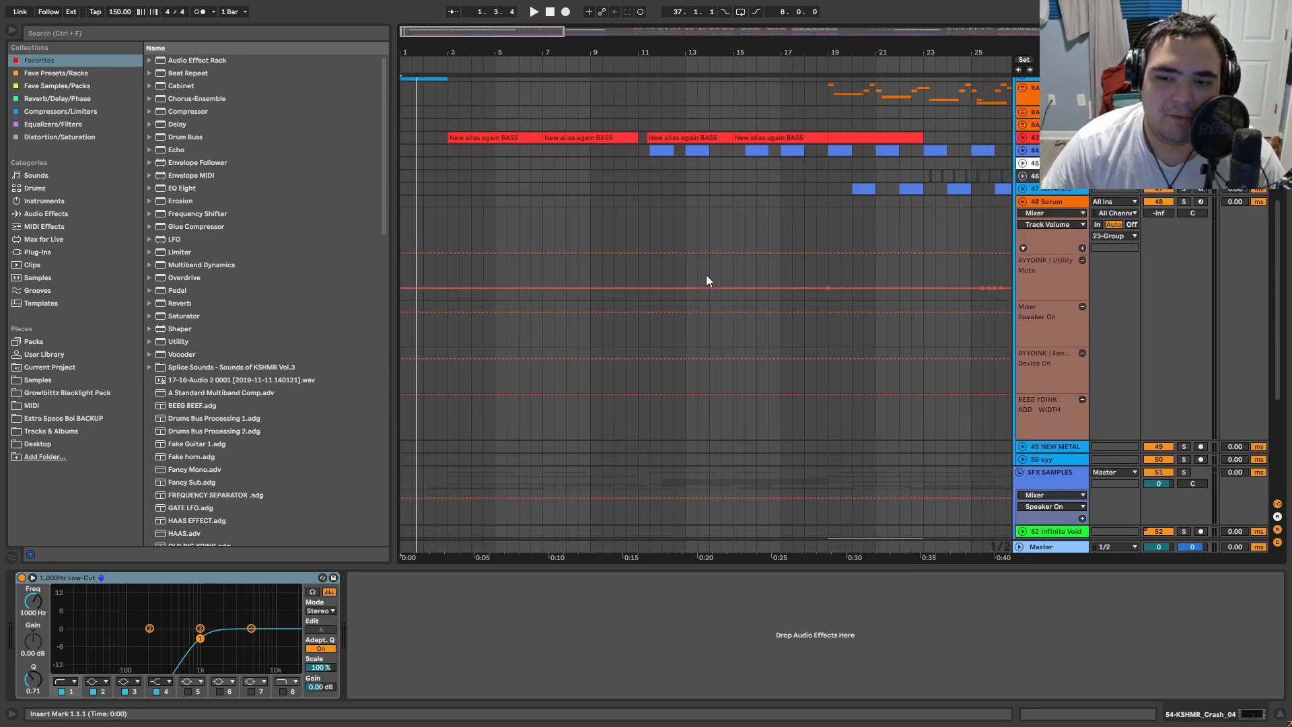
pyautogui.scroll(8, 707, 281)
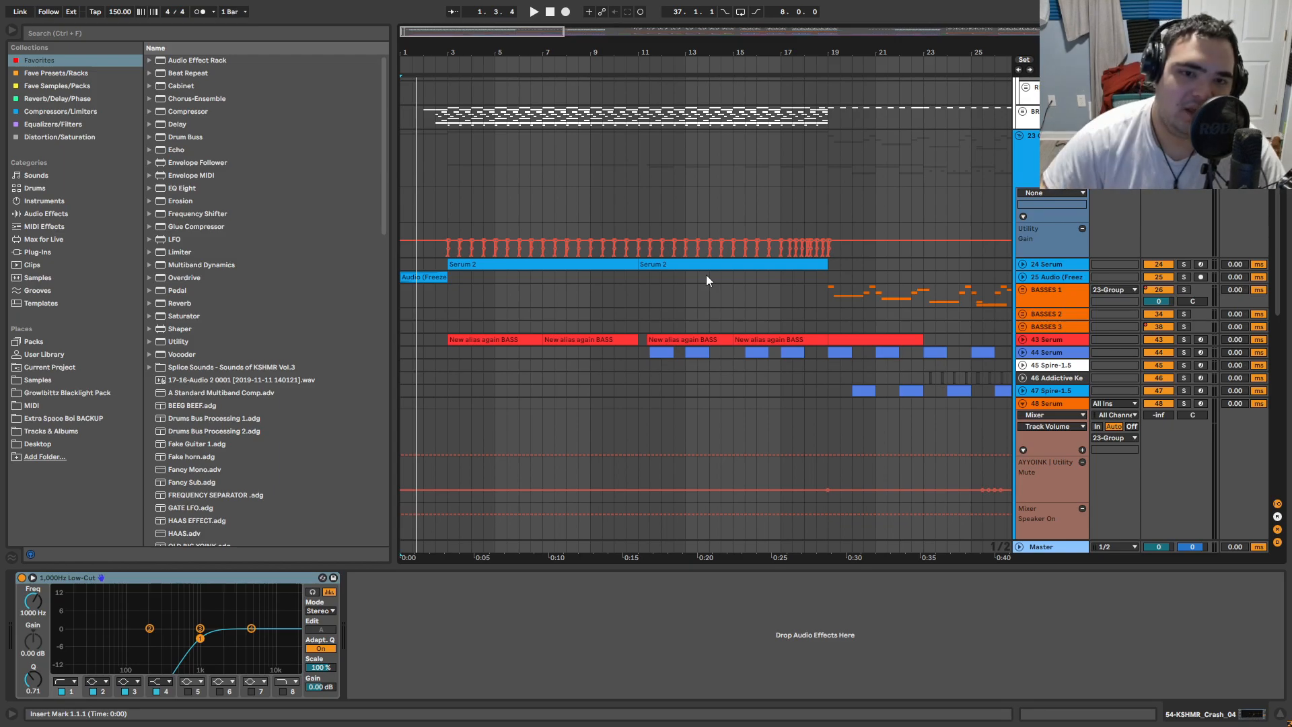
pyautogui.scroll(5, 705, 276)
pyautogui.click(446, 243)
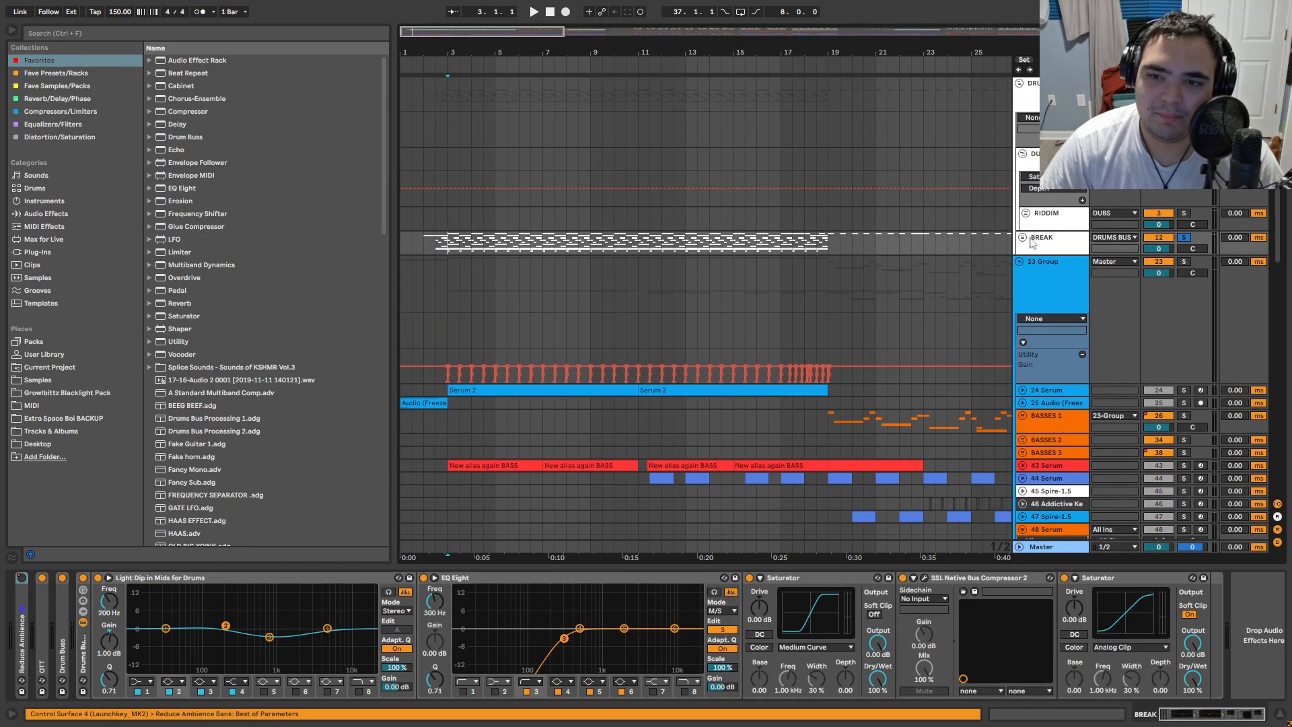
pyautogui.click(1023, 238)
# Step: Select the KSHMR break beat loop clip at bar 3 and audition its track soloed
pyautogui.click(490, 424)
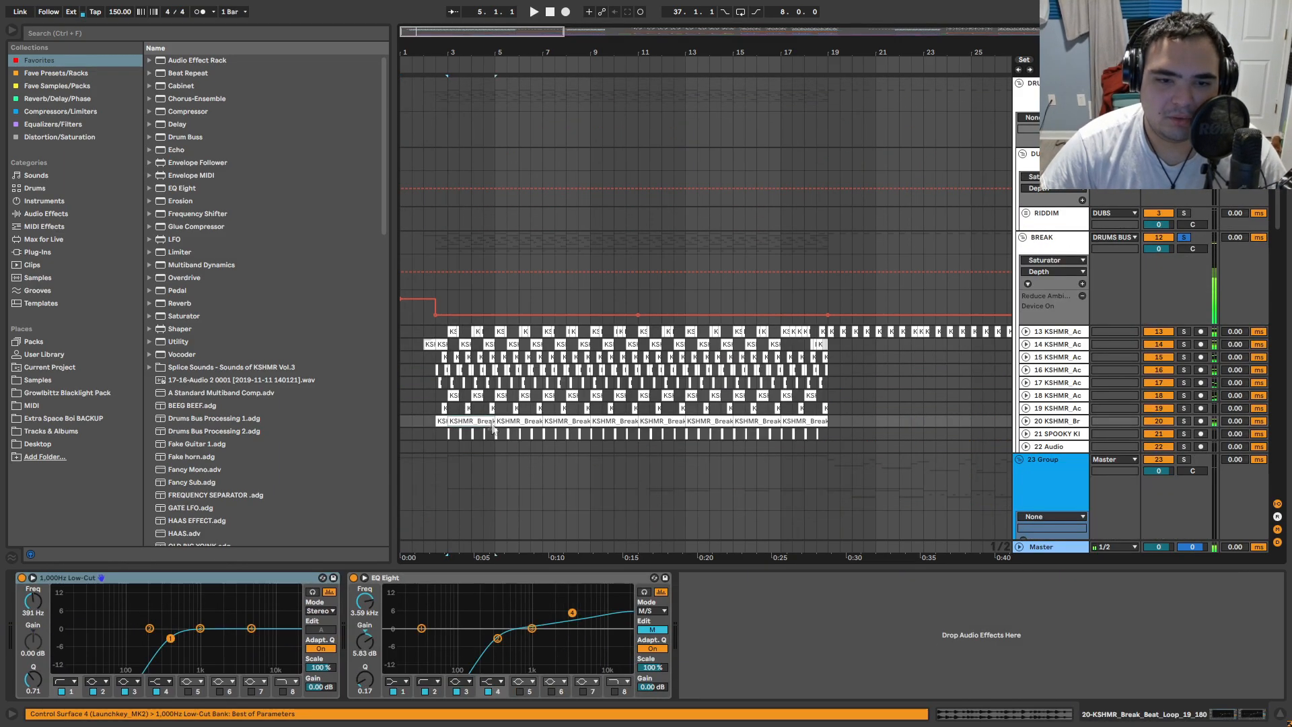
pyautogui.hotkey('ctrl', 'z')
pyautogui.press('space')
pyautogui.click(1184, 421)
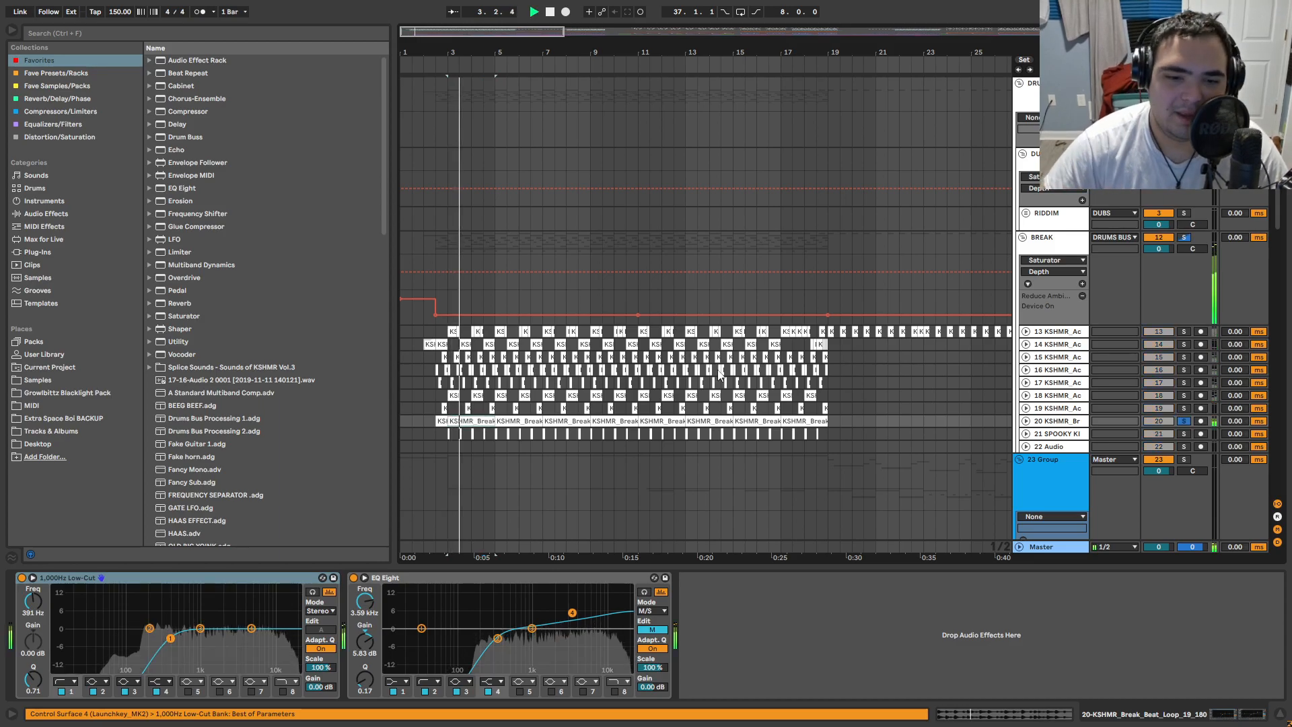
pyautogui.press('space')
# Step: Solo the whole BREAK group again and play its layered drums from bar 2
pyautogui.click(436, 241)
pyautogui.press('s')
pyautogui.press('space')
pyautogui.press('space')
pyautogui.press('+')
pyautogui.press('+')
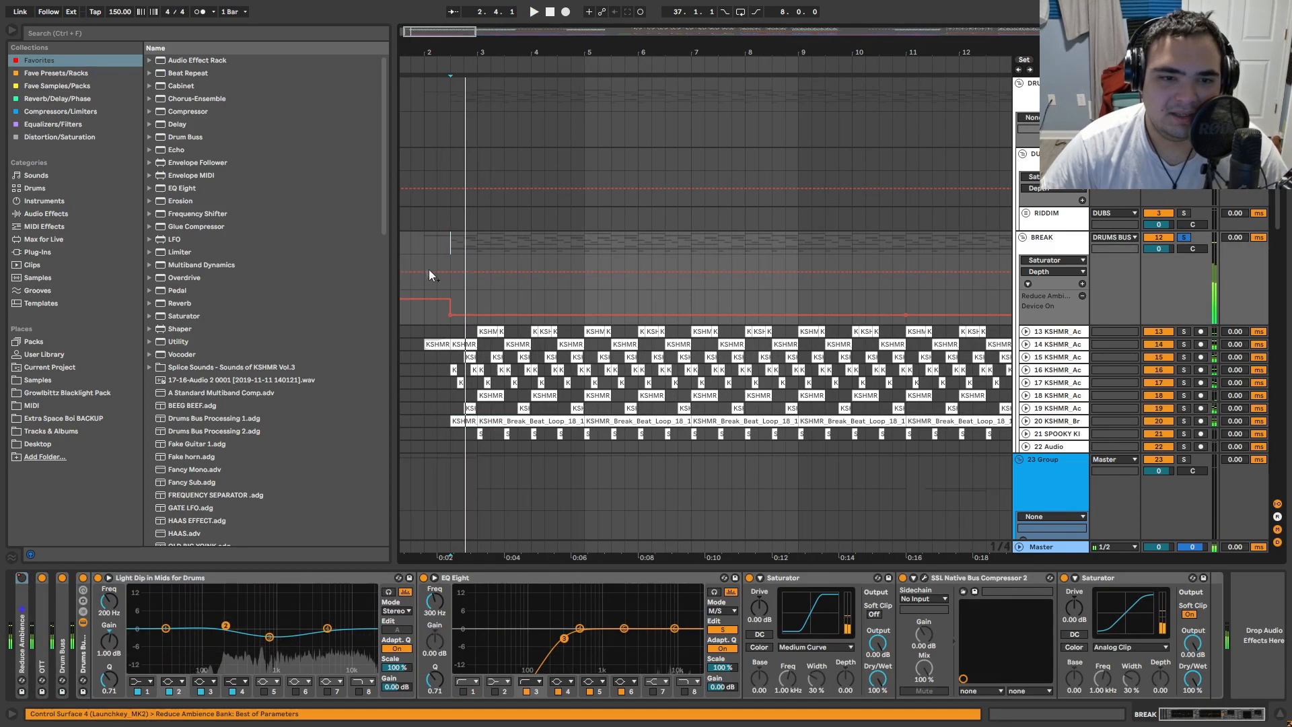
pyautogui.scroll(-1, 527, 242)
pyautogui.press('space')
pyautogui.click(466, 226)
pyautogui.press('space')
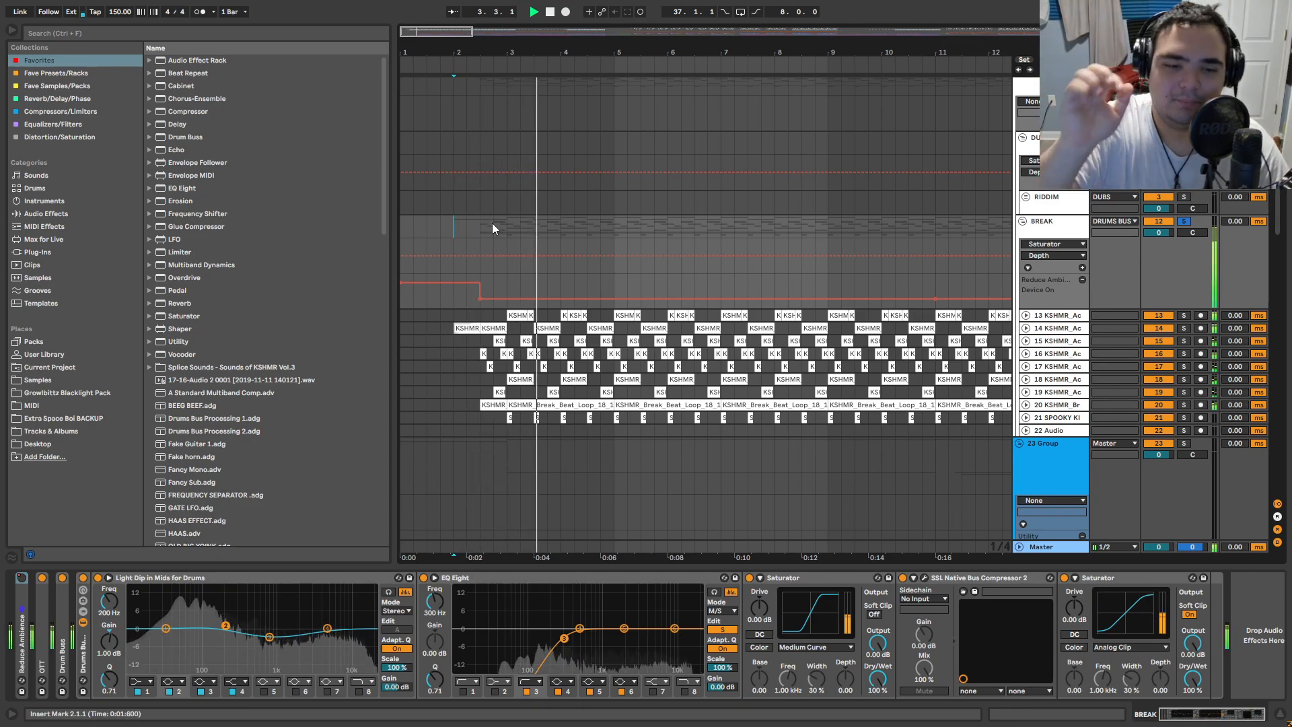
# Step: Examine the collapsed OTT and Drum Buss devices in the BREAK group's effect chain
pyautogui.doubleClick(42, 656)
pyautogui.doubleClick(83, 579)
pyautogui.doubleClick(65, 640)
pyautogui.doubleClick(107, 579)
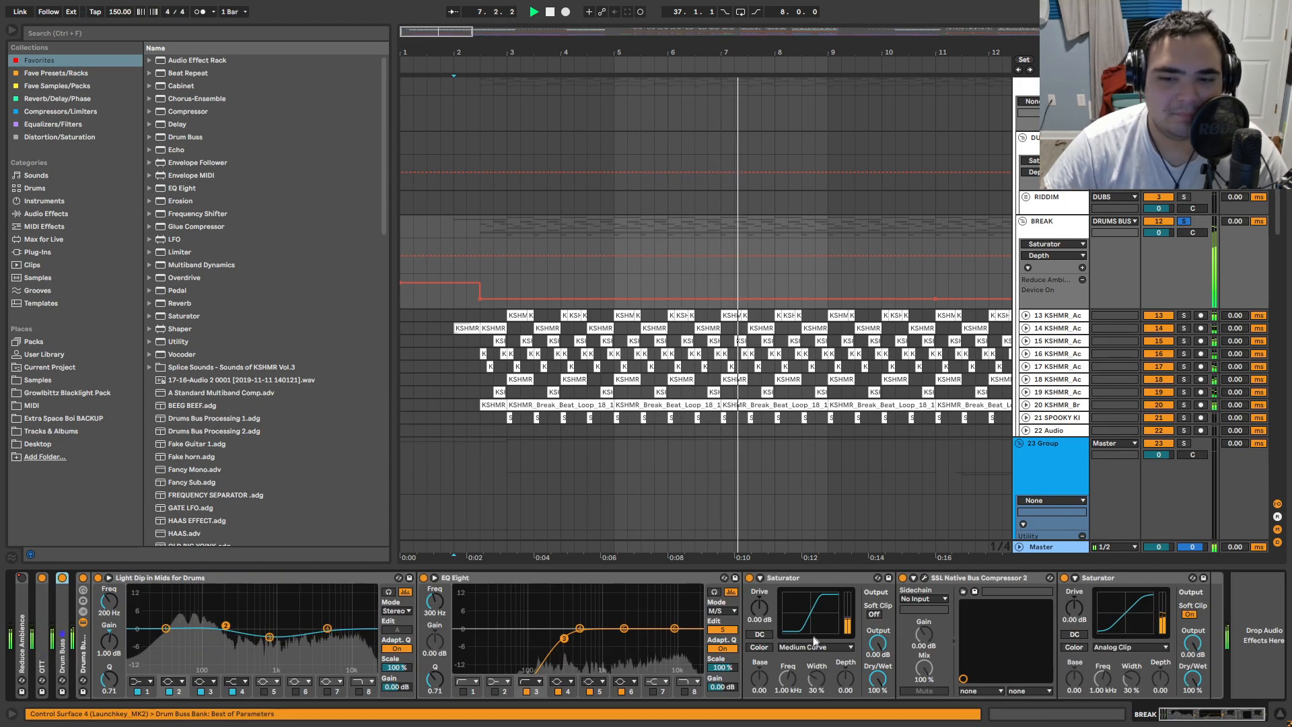
# Step: Fold the BREAK group and stop playback with the insert marker at bar 3
pyautogui.scroll(-2, 615, 404)
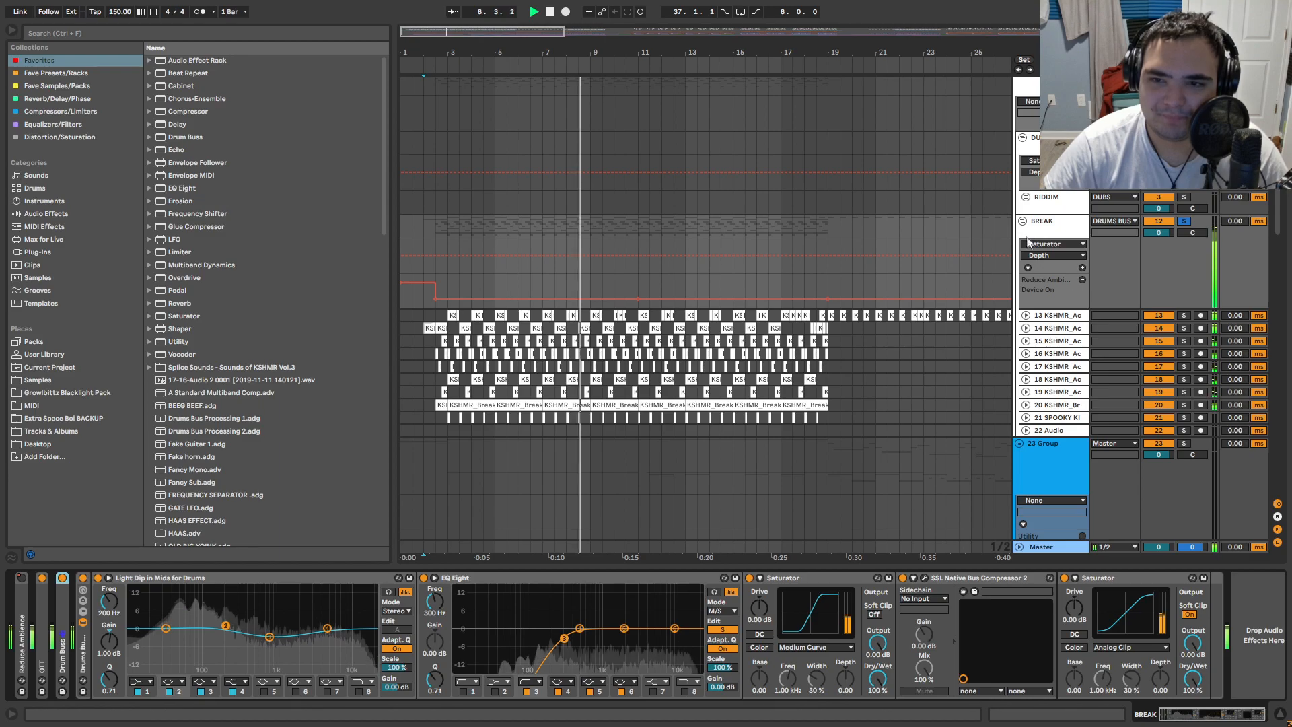
pyautogui.click(1032, 207)
pyautogui.click(1023, 221)
pyautogui.click(447, 259)
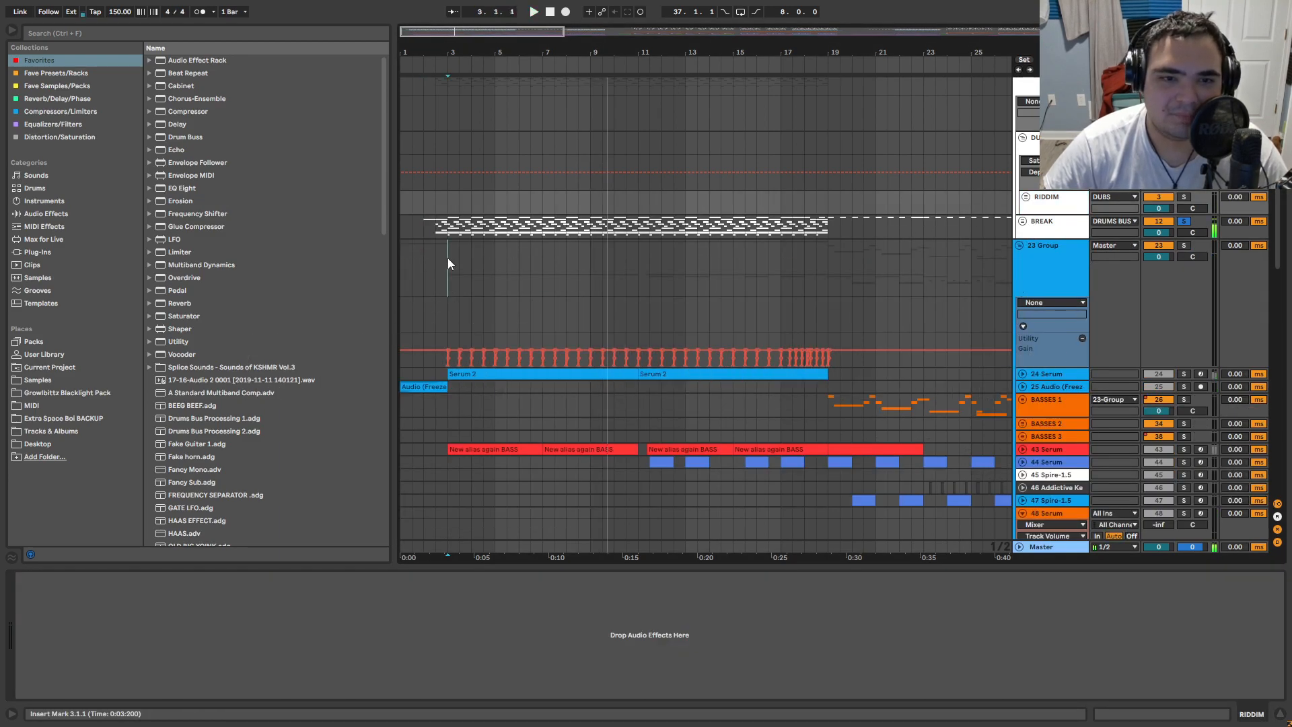
pyautogui.press('space')
# Step: Unfold, solo and arm the 24 Serum track and play its first Serum 2 clip from bar 3
pyautogui.scroll(3, 422, 294)
pyautogui.scroll(-2, 440, 323)
pyautogui.click(464, 287)
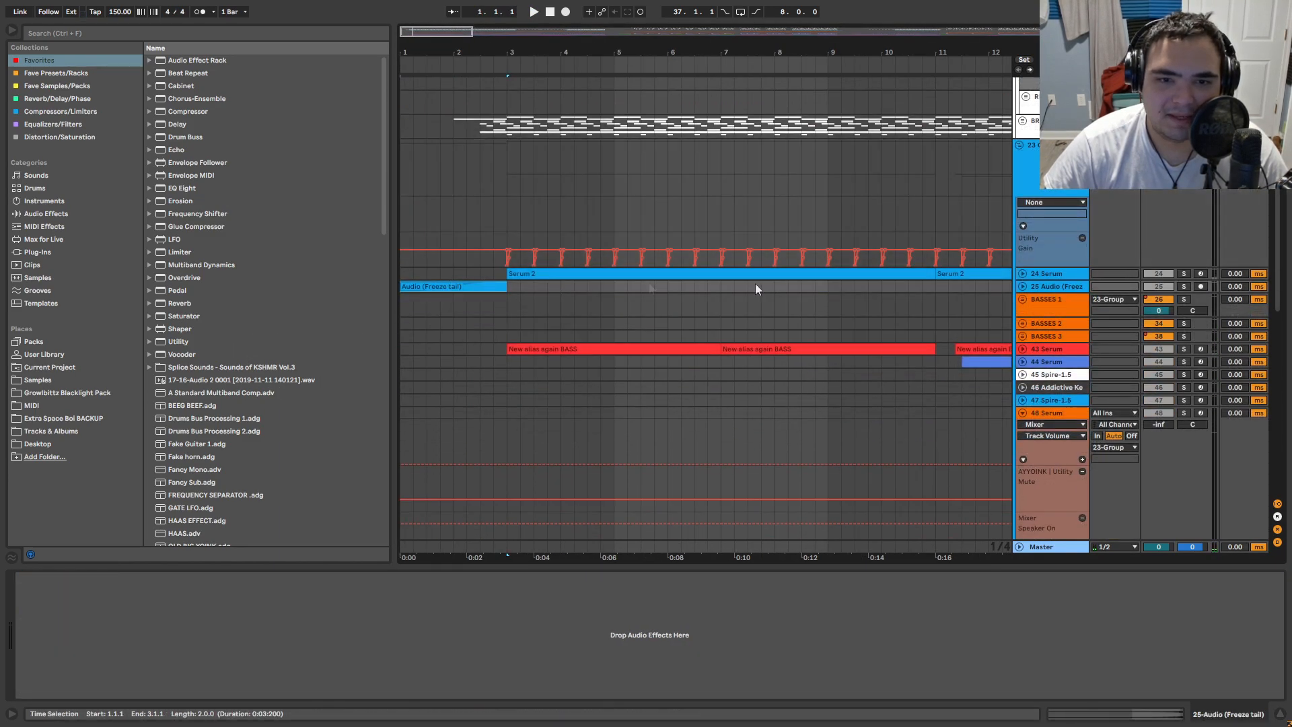
pyautogui.click(1023, 274)
pyautogui.click(688, 272)
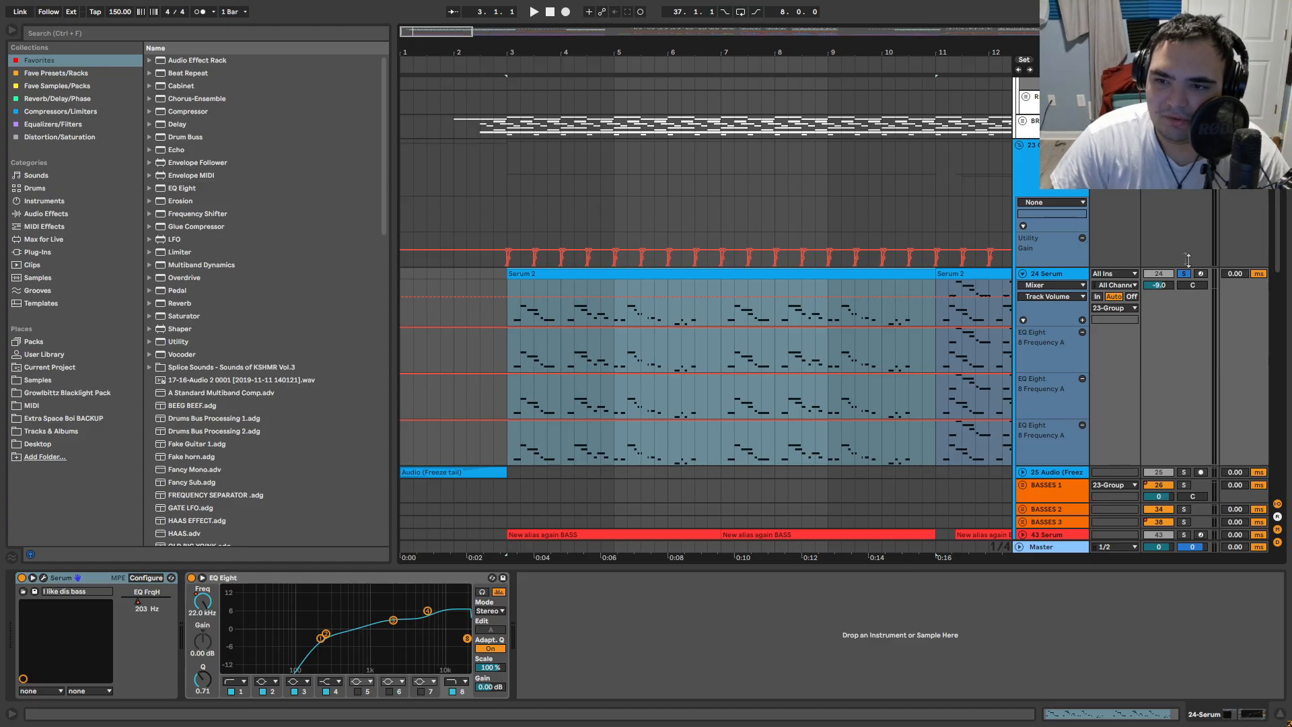
pyautogui.click(716, 352)
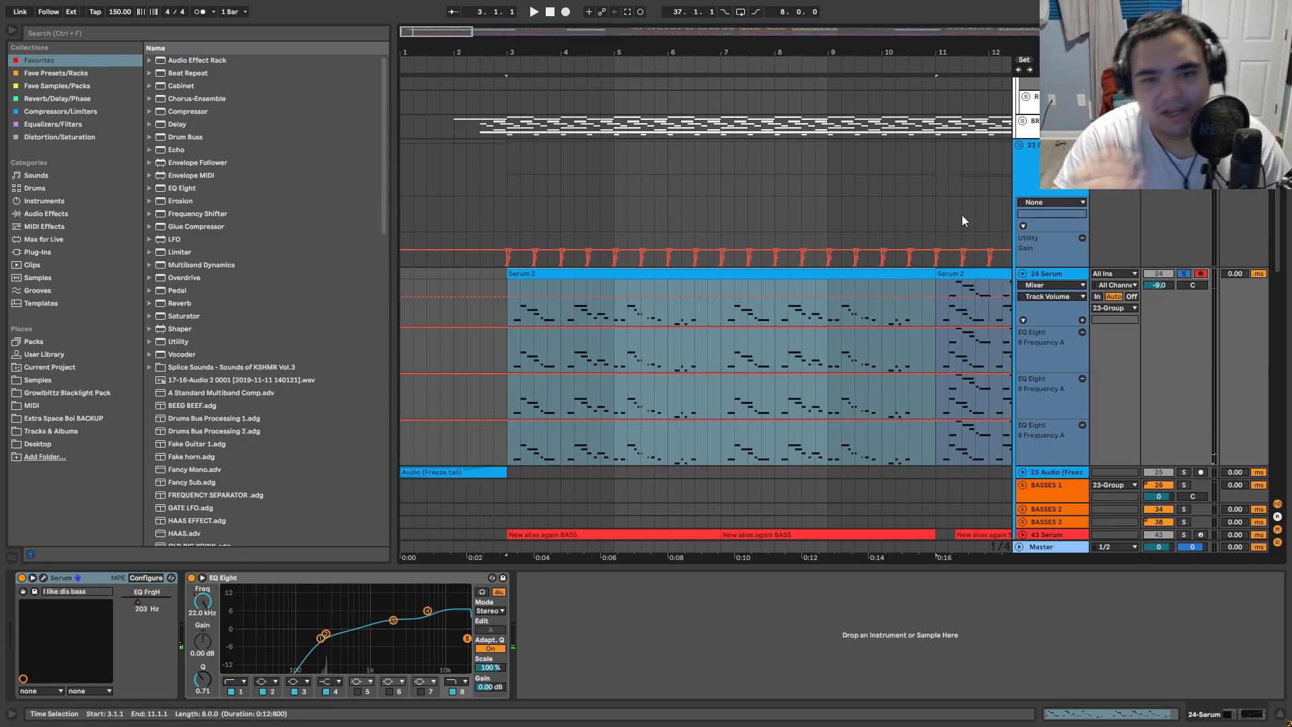
pyautogui.press('space')
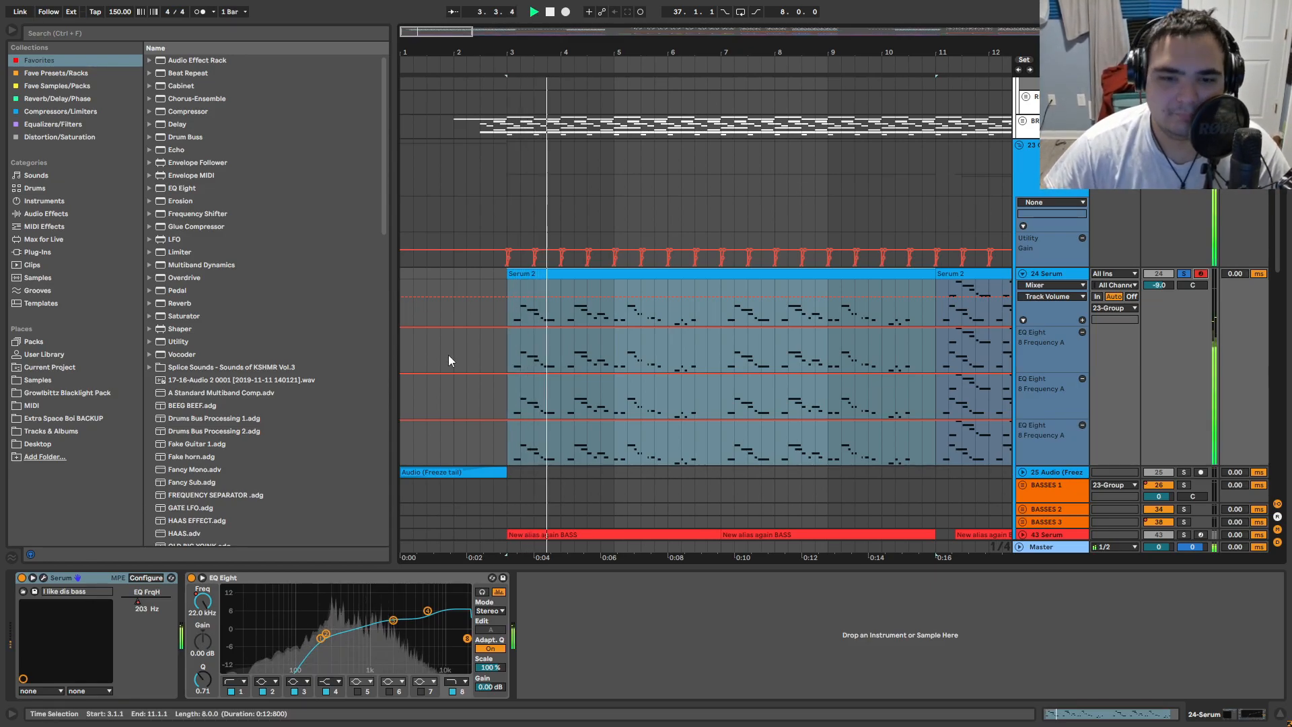
# Step: Open the Serum instrument on track 24 and switch its skin to Massiv
pyautogui.click(44, 579)
pyautogui.click(386, 135)
pyautogui.moveTo(415, 170)
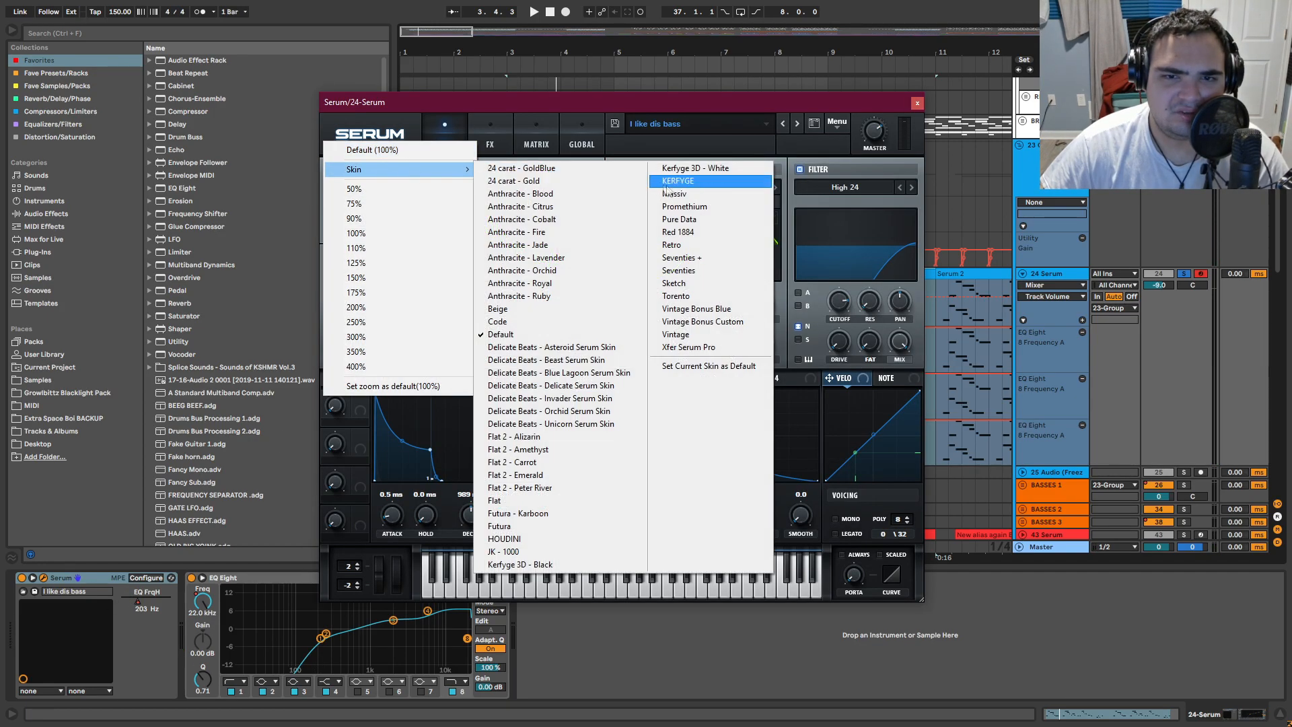
pyautogui.click(681, 194)
# Step: Review the bass patch's effects and oscillator pages, close the plugin window, and replay the clip
pyautogui.click(528, 152)
pyautogui.click(477, 152)
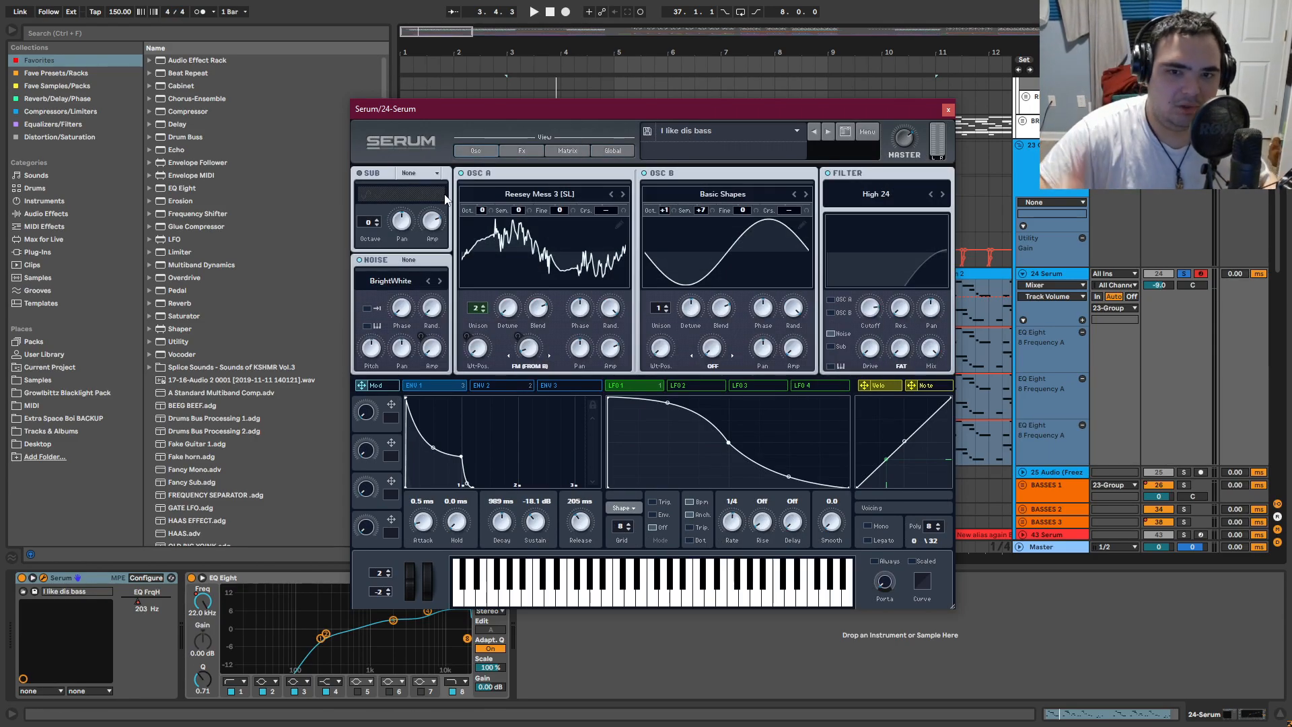
pyautogui.click(511, 154)
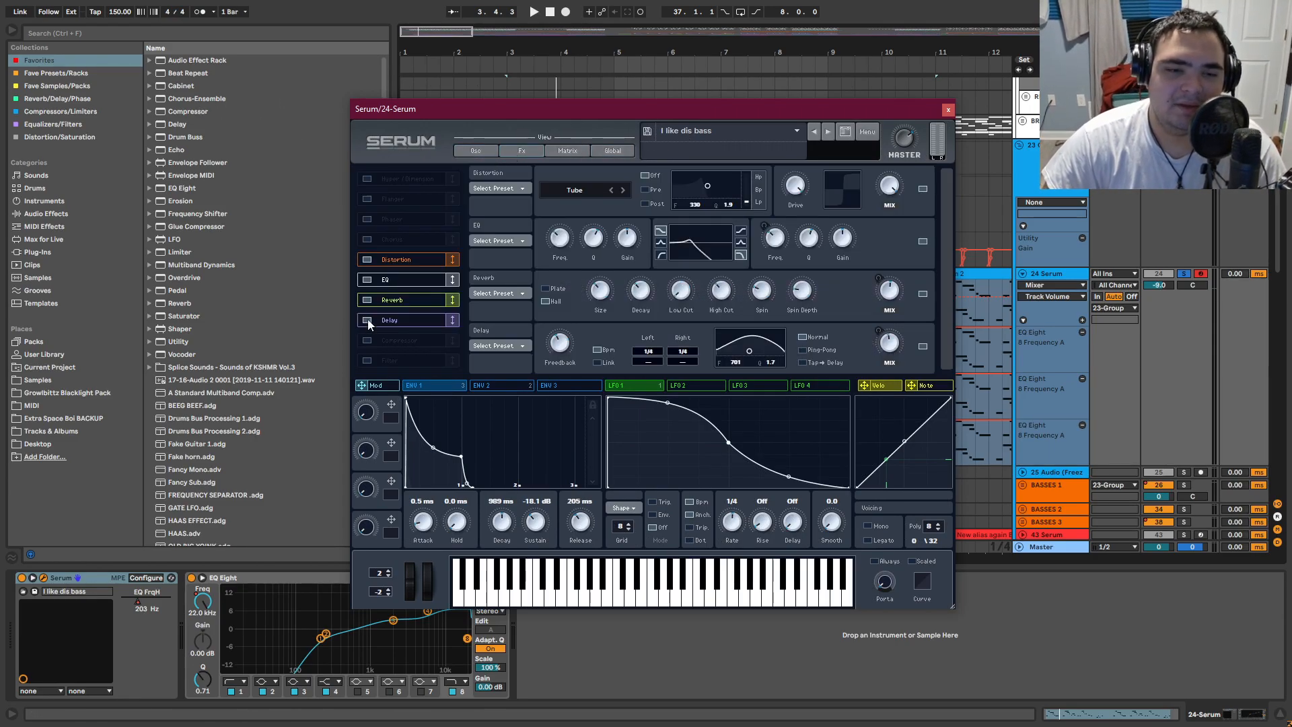
pyautogui.click(489, 153)
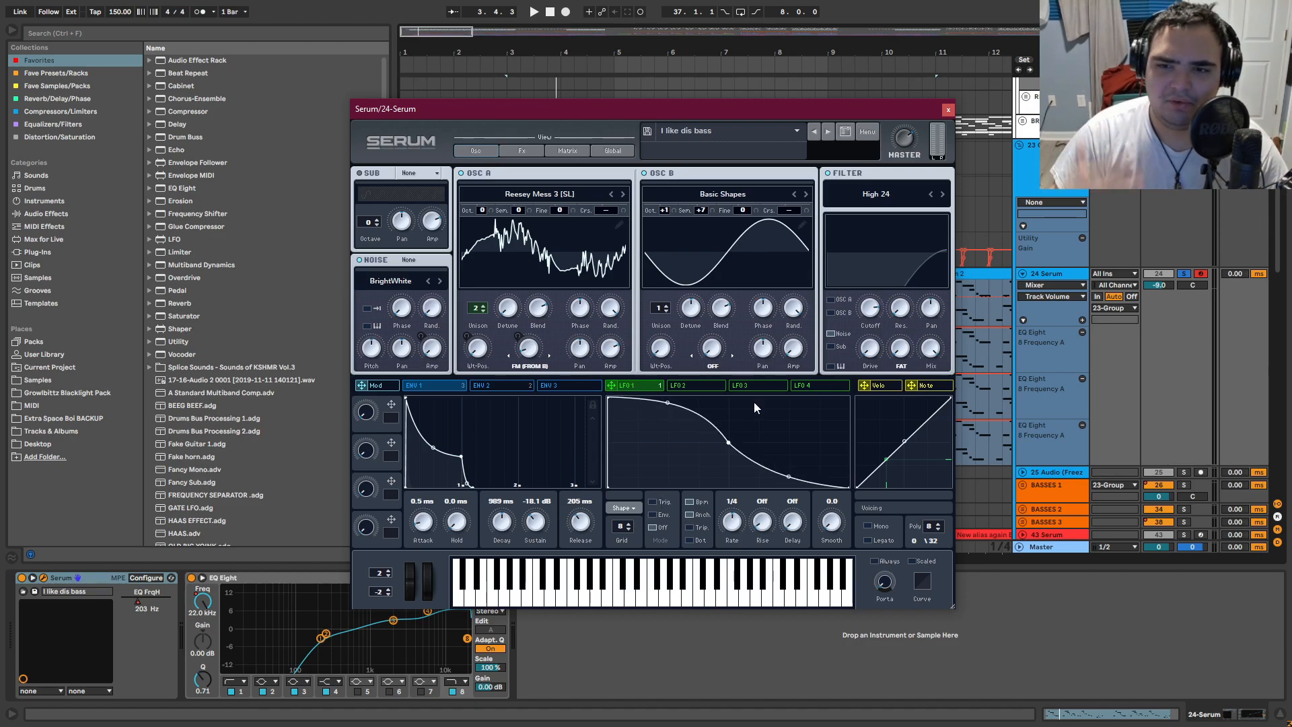
pyautogui.click(948, 109)
pyautogui.press('space')
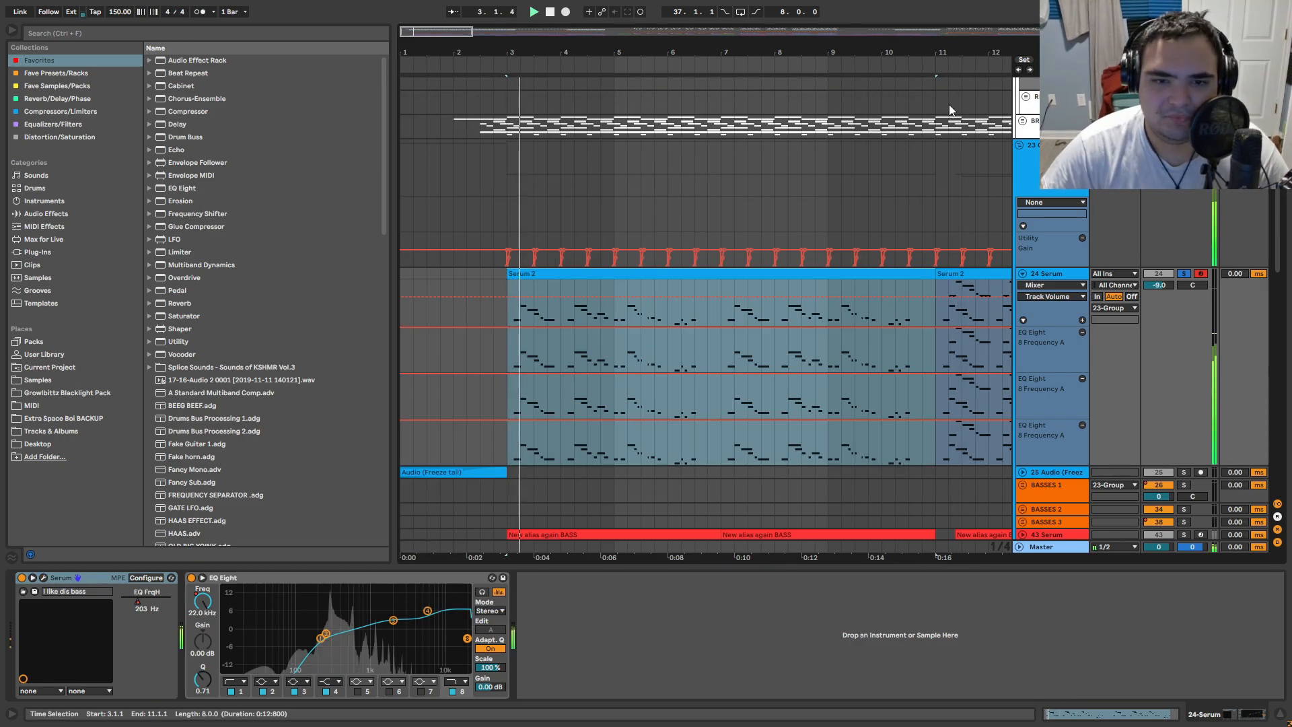
# Step: Fold the 24 Serum track, select the first New alias again BASS clip, and unfold the 43 Serum track
pyautogui.click(1022, 274)
pyautogui.click(548, 349)
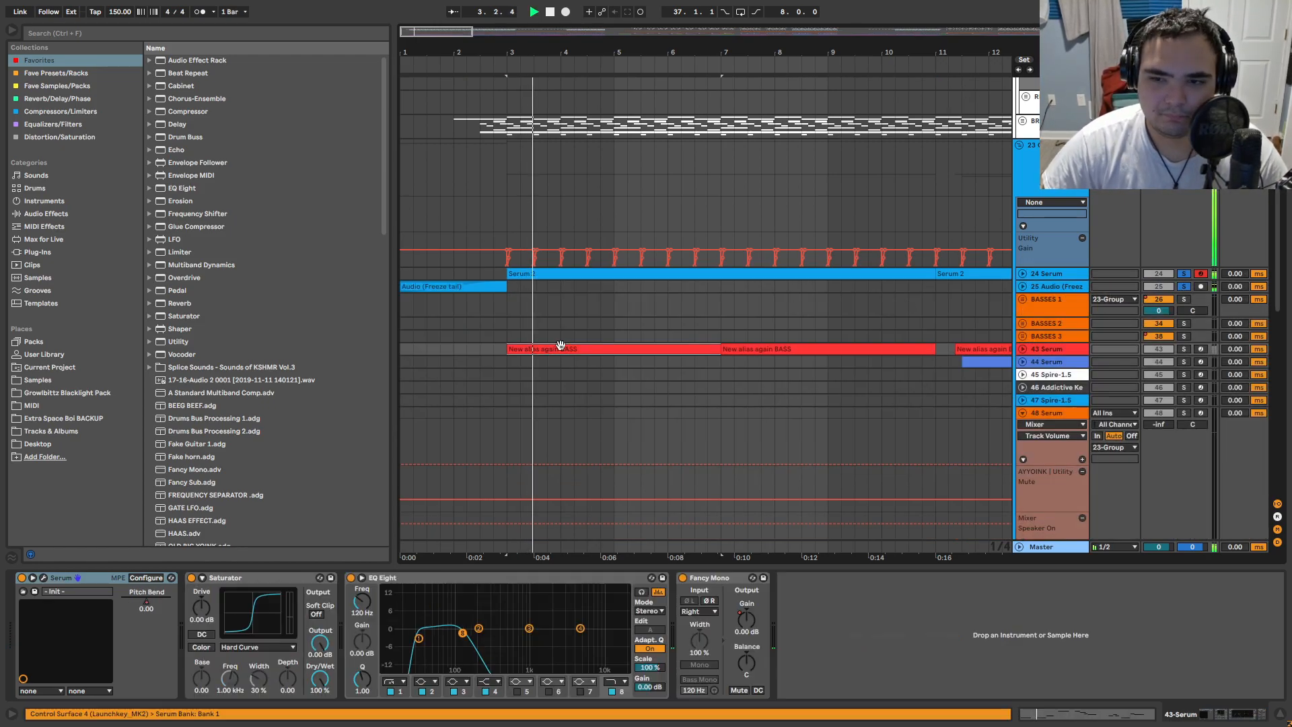
pyautogui.click(1022, 349)
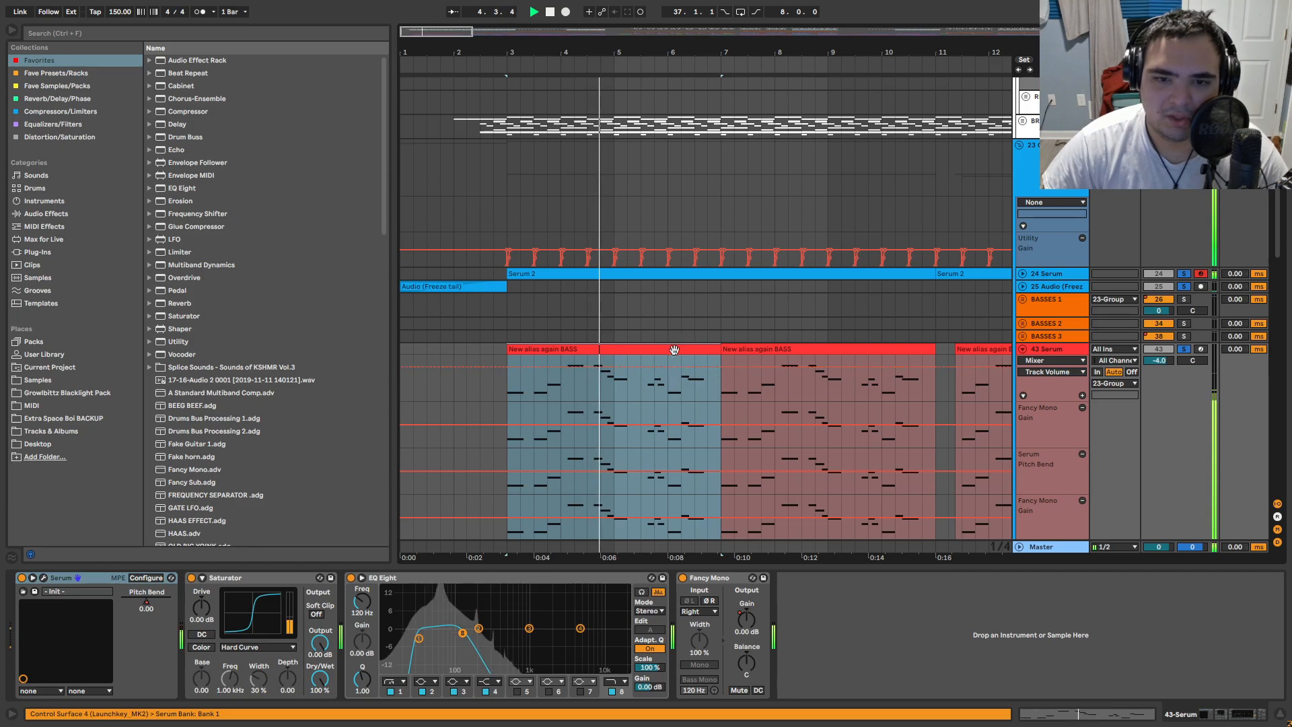
# Step: Open the Serum instrument on track 43, inspect oscillator A's phase settings, and close the plugin window
pyautogui.click(44, 577)
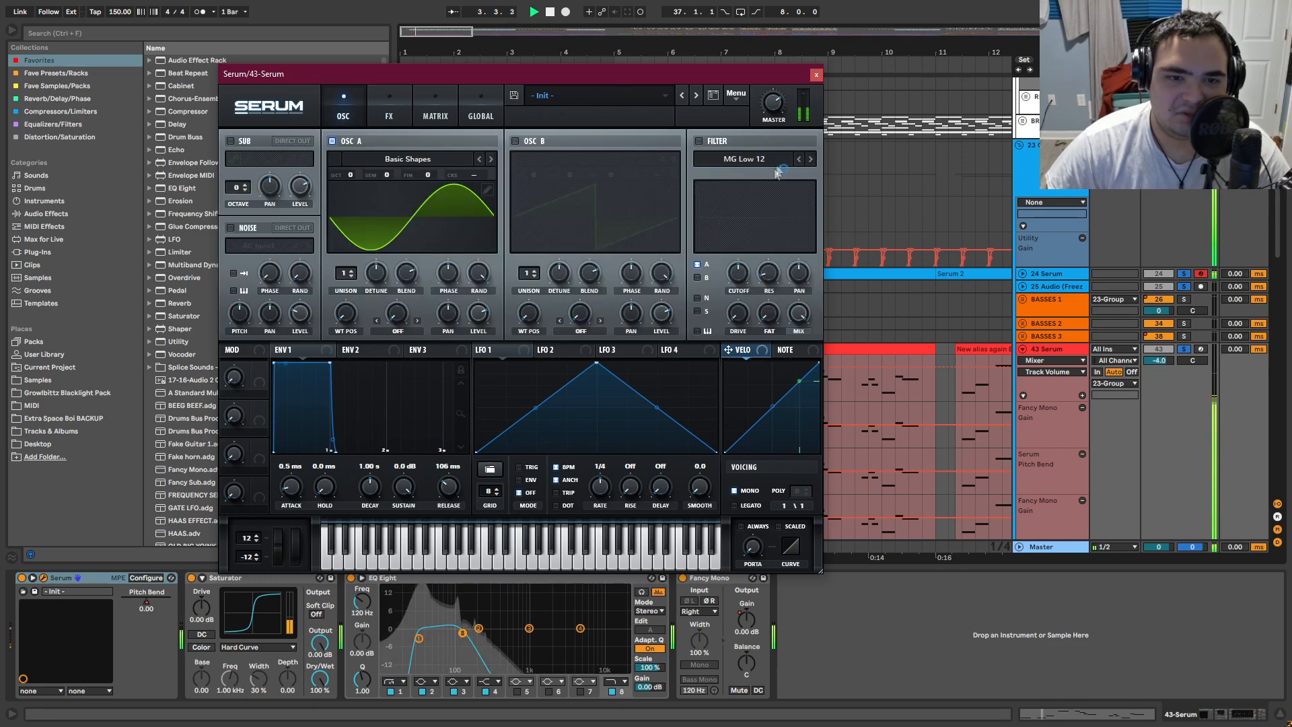
pyautogui.press('space')
pyautogui.moveTo(479, 275); pyautogui.dragTo(446, 349)
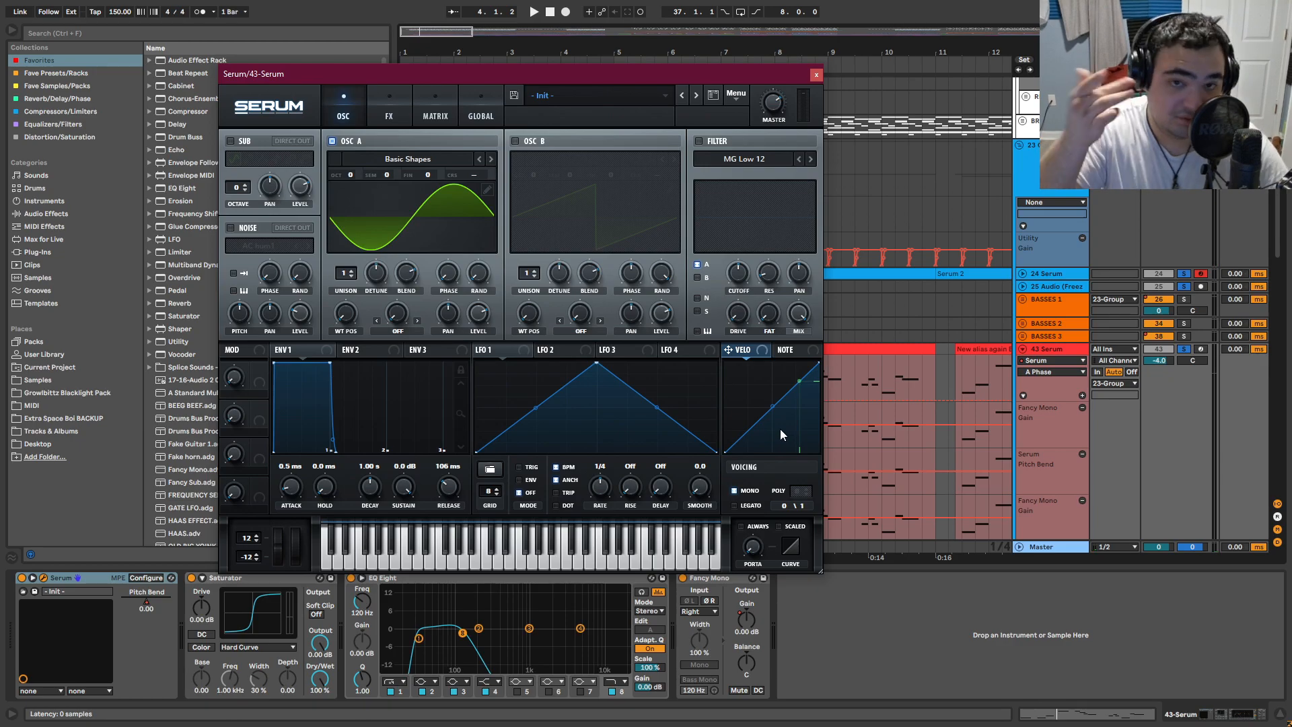
pyautogui.click(816, 75)
# Step: Play the New alias again BASS clip from bar 3 and fold the 43 Serum track
pyautogui.press('space')
pyautogui.click(1049, 350)
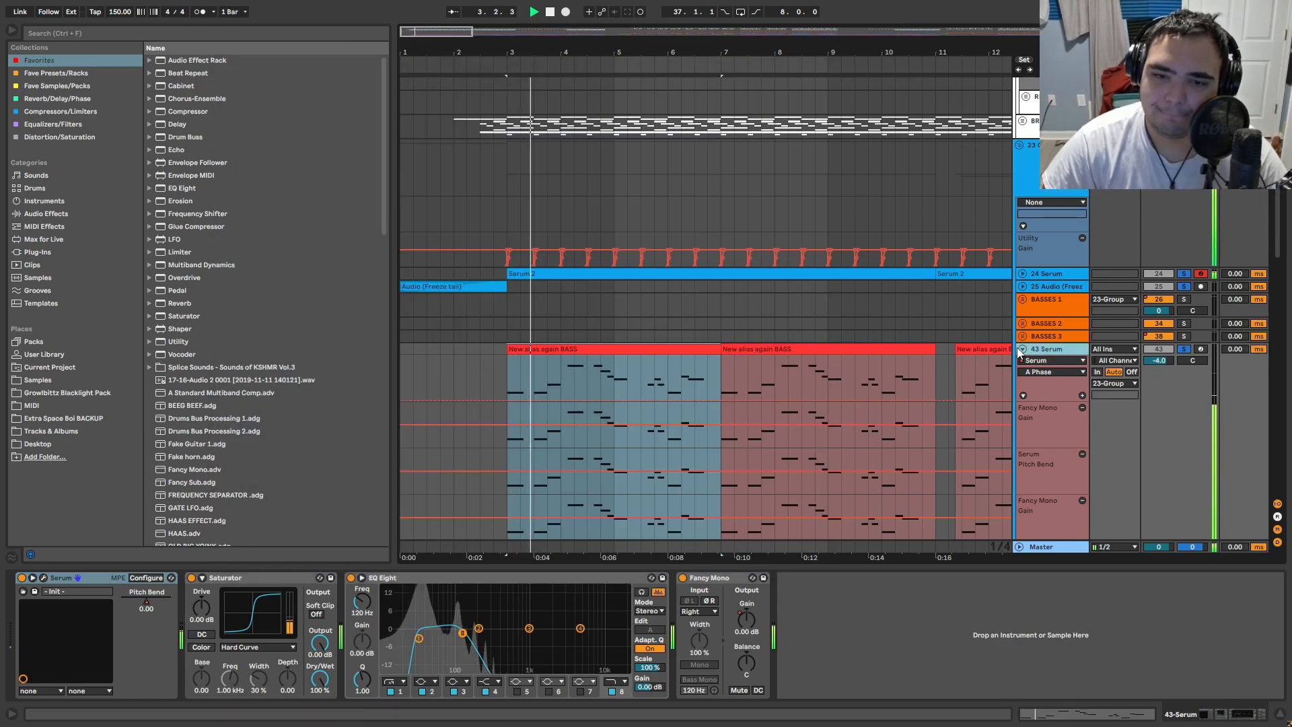
pyautogui.click(1022, 350)
pyautogui.scroll(1, 832, 270)
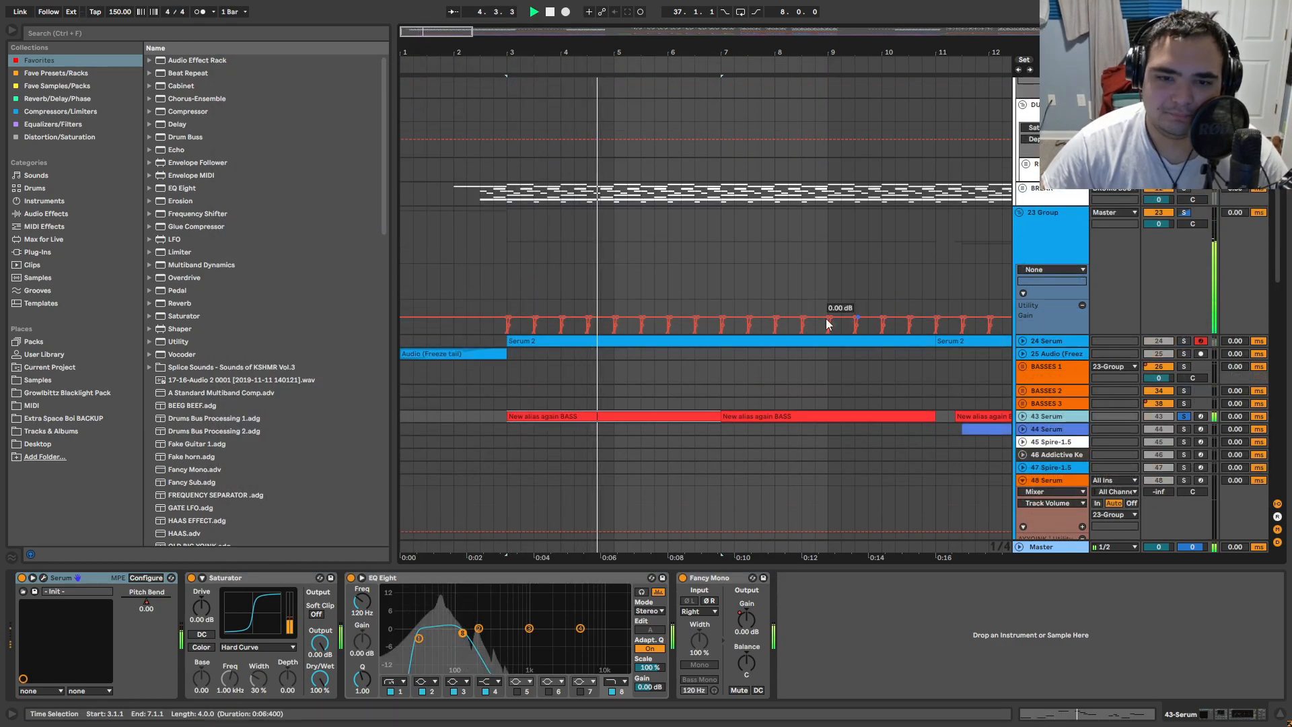
# Step: Solo the 54 KSHMR Crash track and play its first clip from bar 3
pyautogui.scroll(-5, 840, 150)
pyautogui.scroll(-2, 840, 150)
pyautogui.press('space')
pyautogui.click(545, 343)
pyautogui.press('s')
pyautogui.press('space')
# Step: Solo the 56 KSHMR Sweep Down track and audition its first clip
pyautogui.click(540, 367)
pyautogui.press('s')
pyautogui.press('space')
pyautogui.press('space')
# Step: Solo and audition the first KSHMR Vocal Energy Booster clip, and briefly unfold its track
pyautogui.click(539, 419)
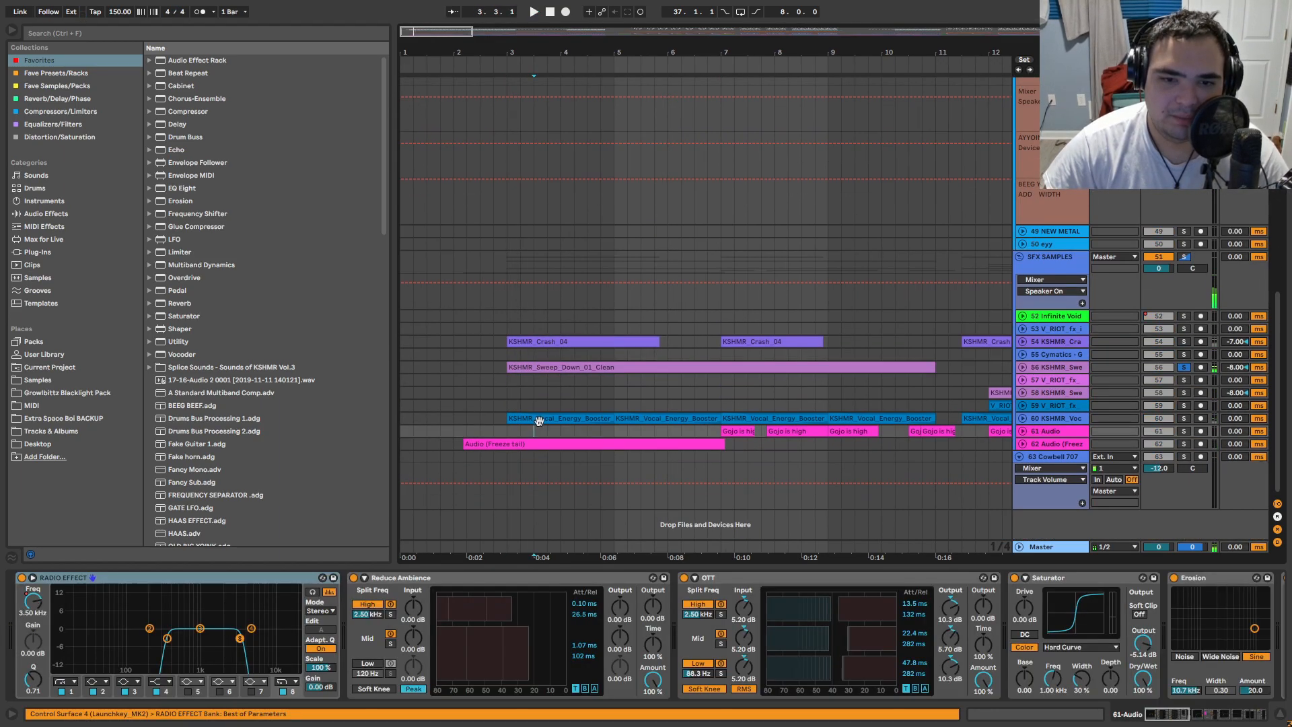
pyautogui.press('s')
pyautogui.press('space')
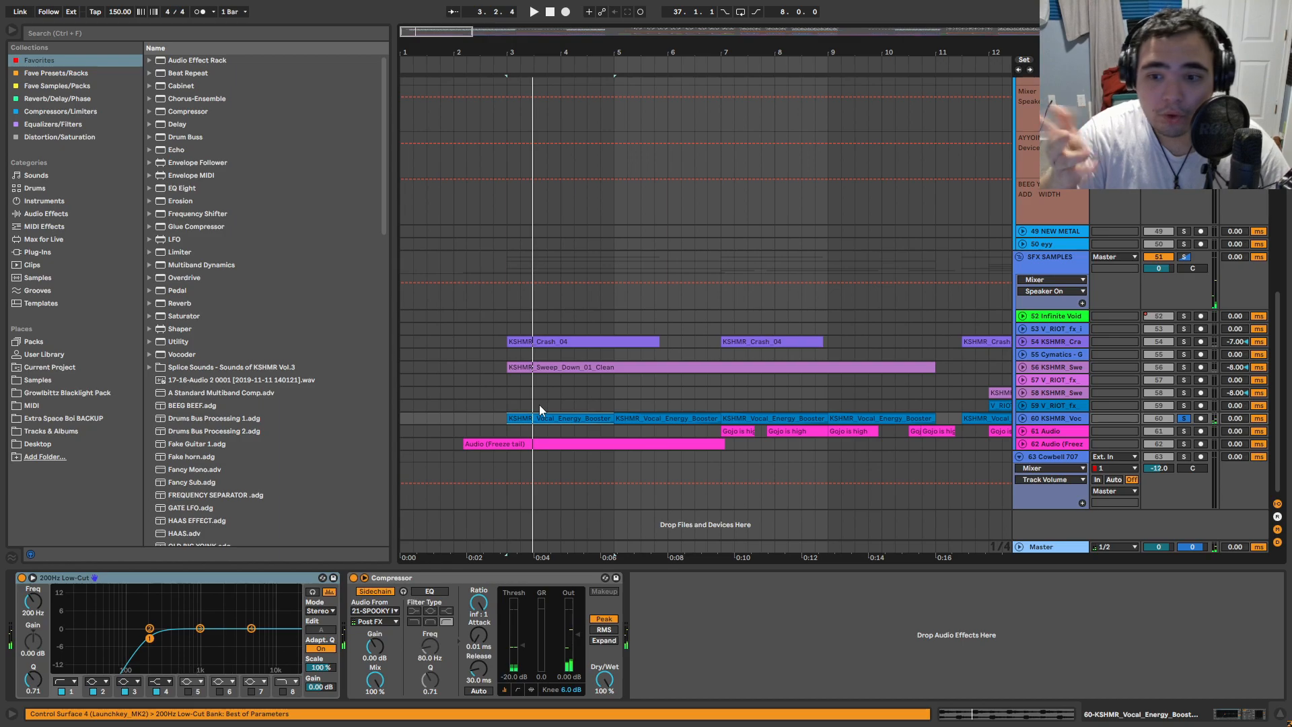
pyautogui.click(1022, 419)
pyautogui.click(1022, 419)
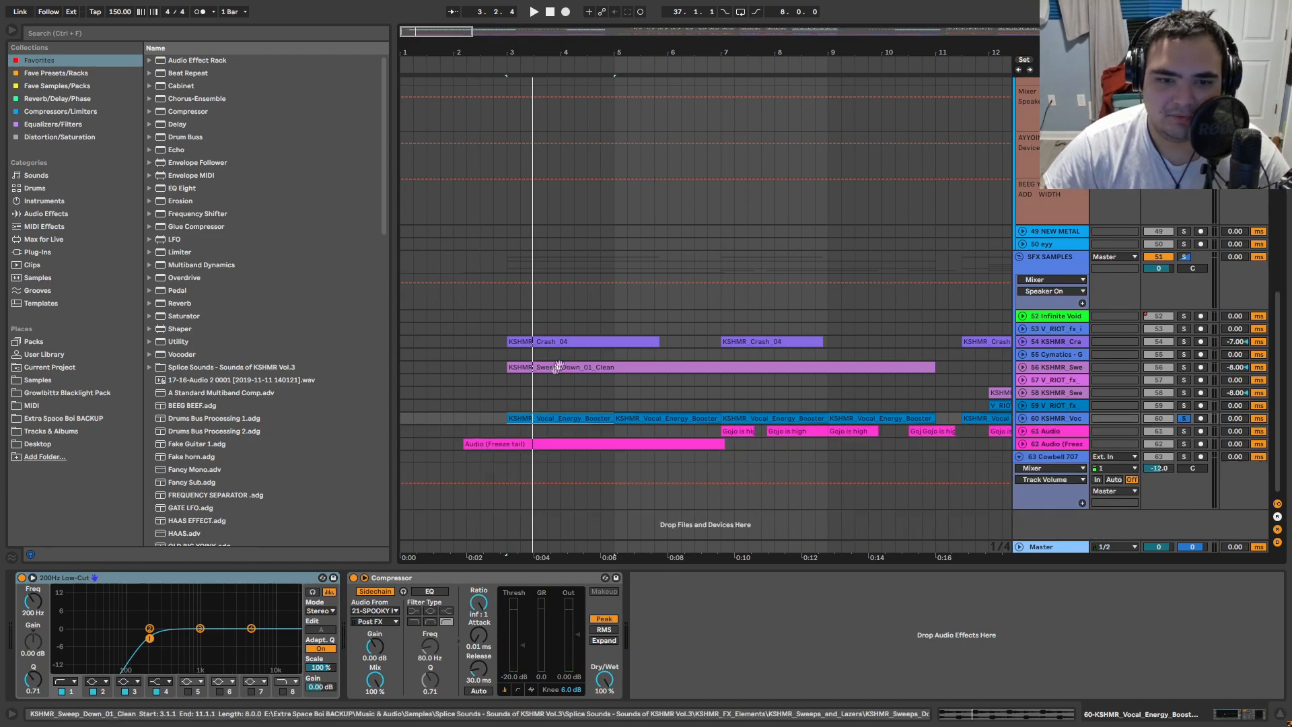
# Step: Unfold all tracks, select the first Gojo is high clip at bar 7 on 61 Audio, and toggle that track's solo off
pyautogui.keyDown('alt'); pyautogui.click(1023, 433); pyautogui.keyUp('alt')
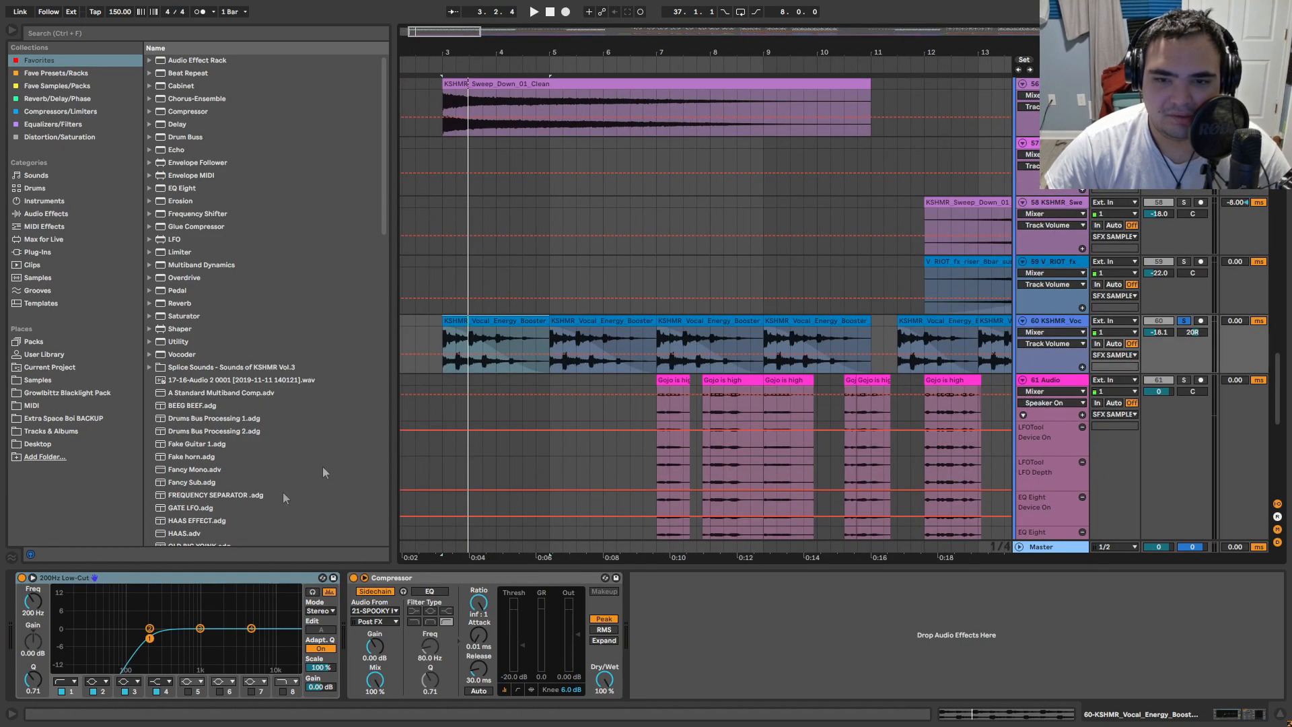
pyautogui.scroll(-5, 673, 367)
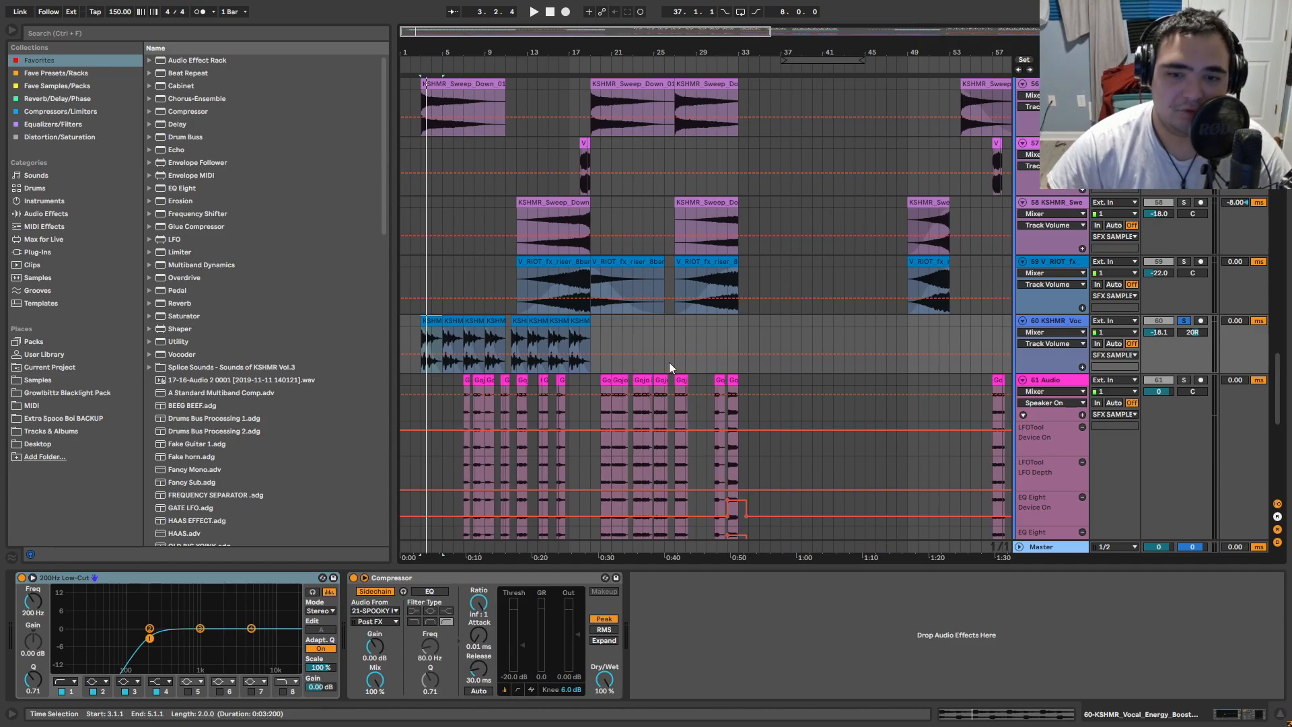
pyautogui.click(469, 394)
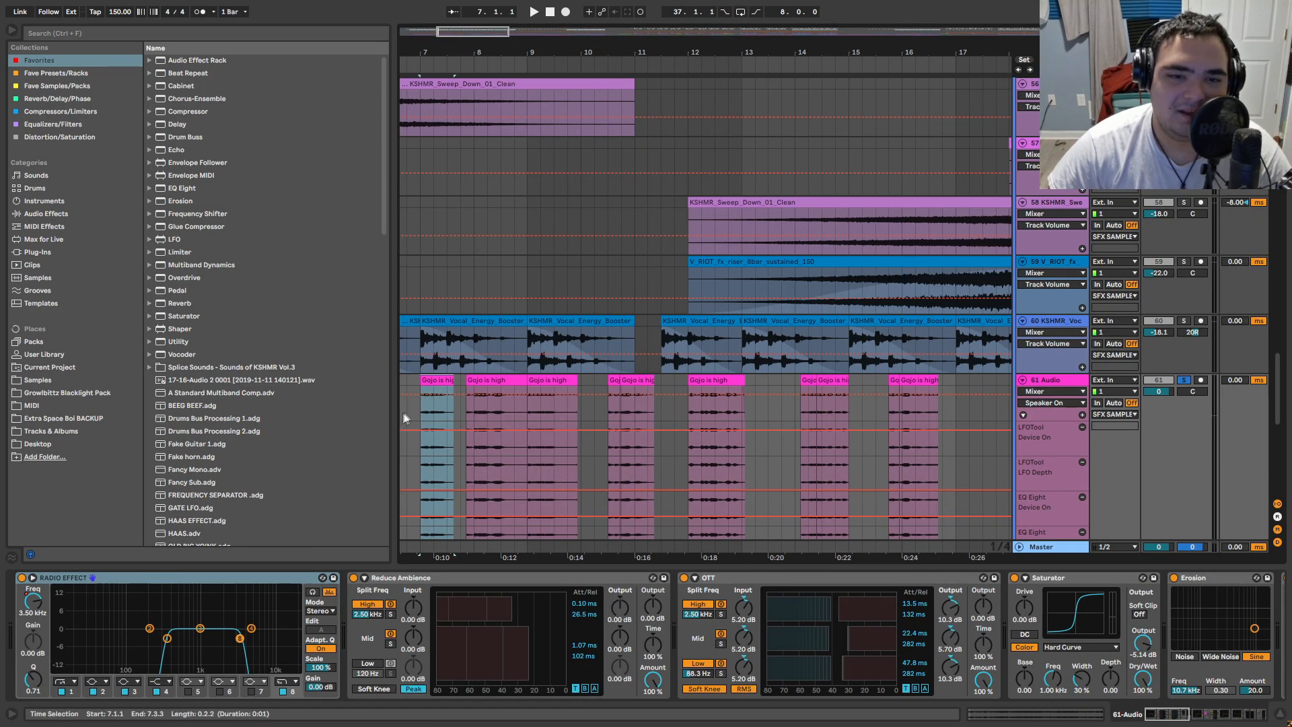
pyautogui.moveTo(424, 431); pyautogui.dragTo(564, 420)
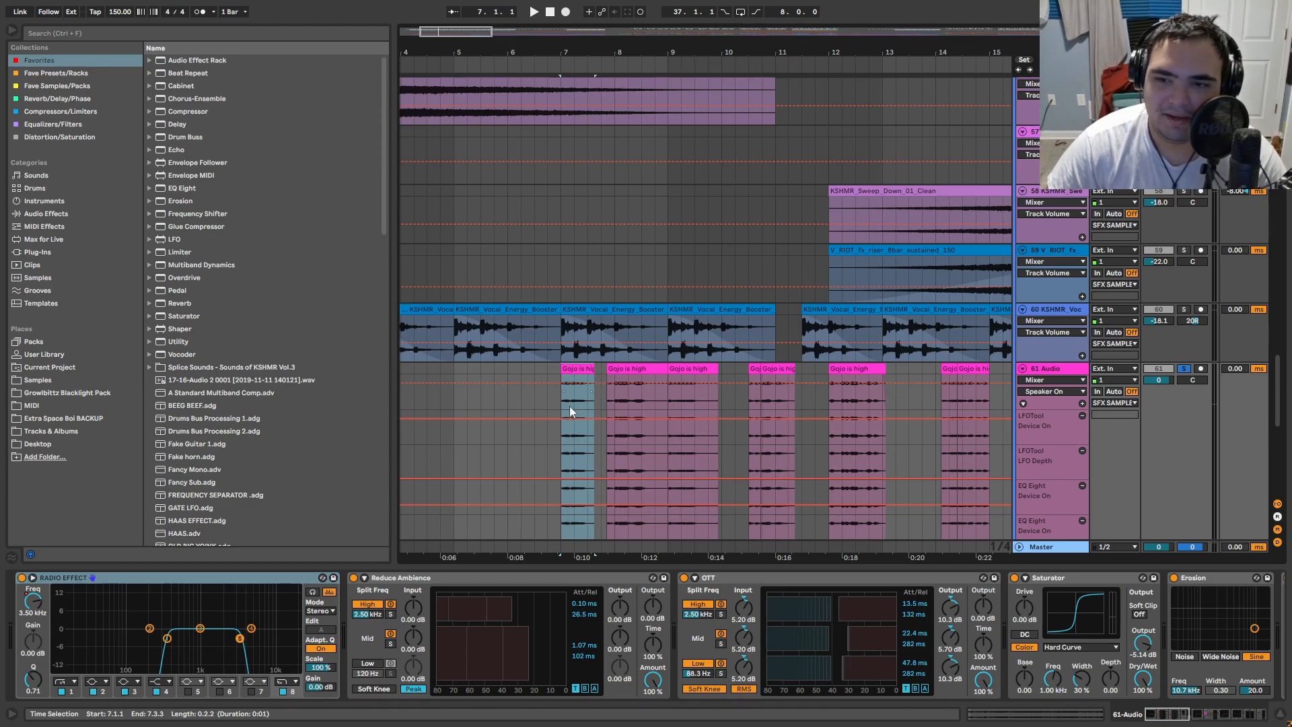
pyautogui.press('s')
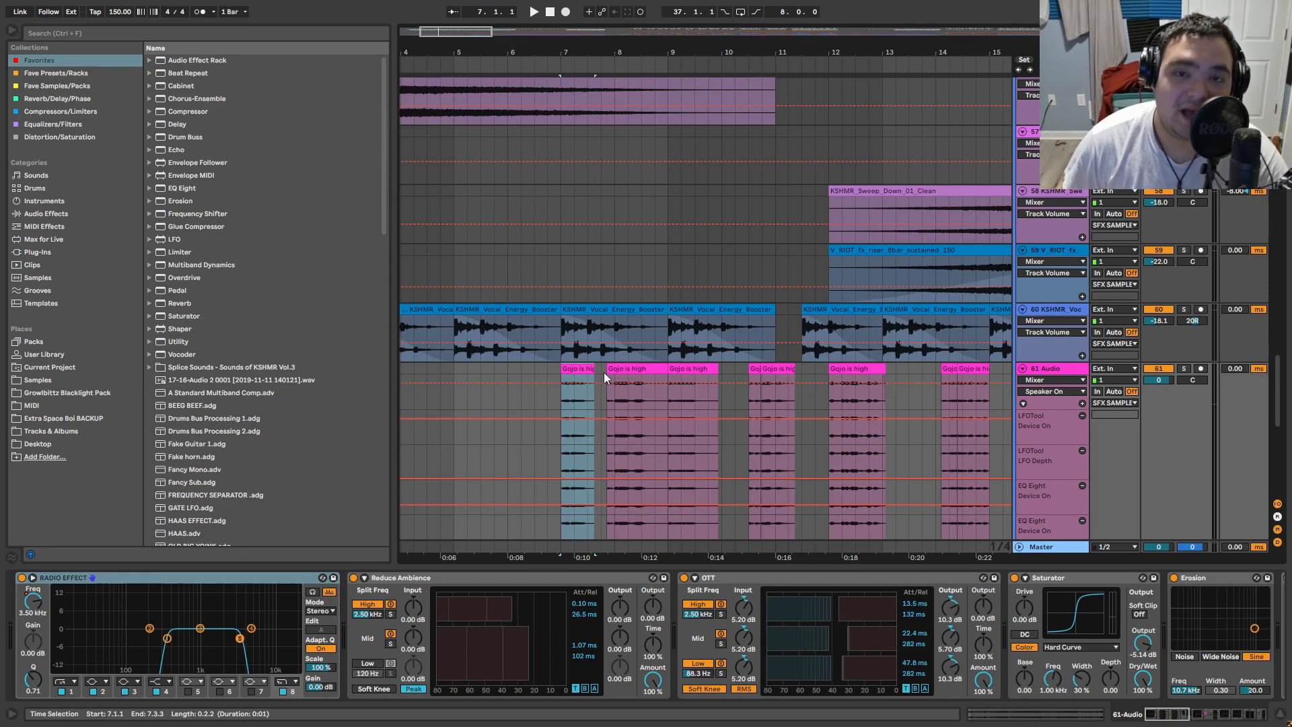
# Step: Play the arrangement from the Gojo is high clip at bar 7, restarting once from the clip's start
pyautogui.press('space')
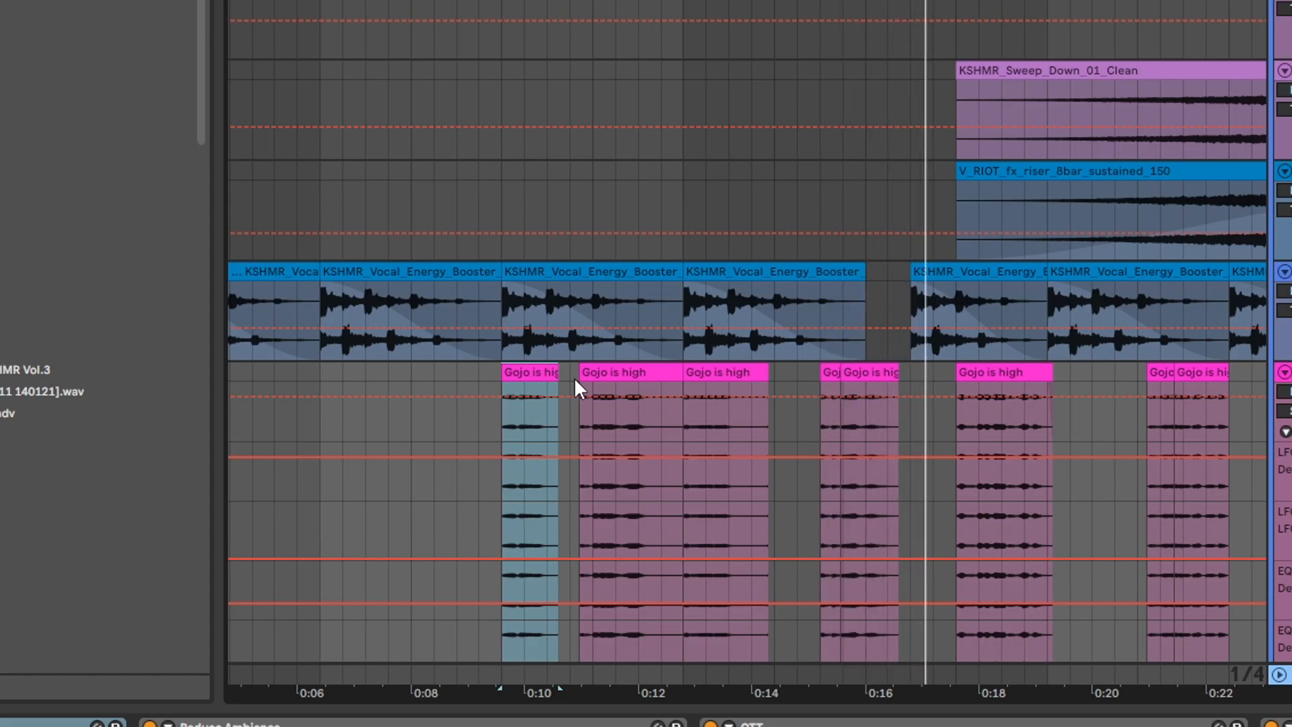
pyautogui.press('space')
pyautogui.press('space')
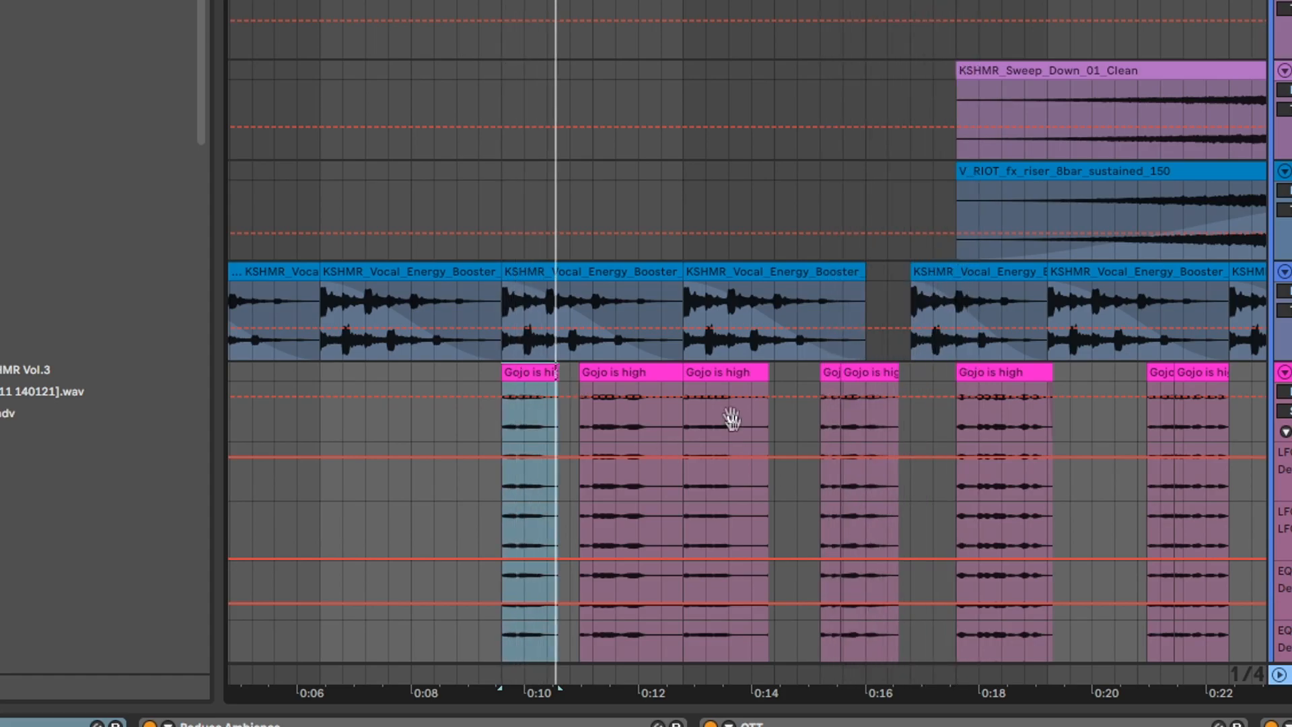
pyautogui.moveTo(731, 417); pyautogui.dragTo(603, 250)
pyautogui.scroll(-3, 605, 249)
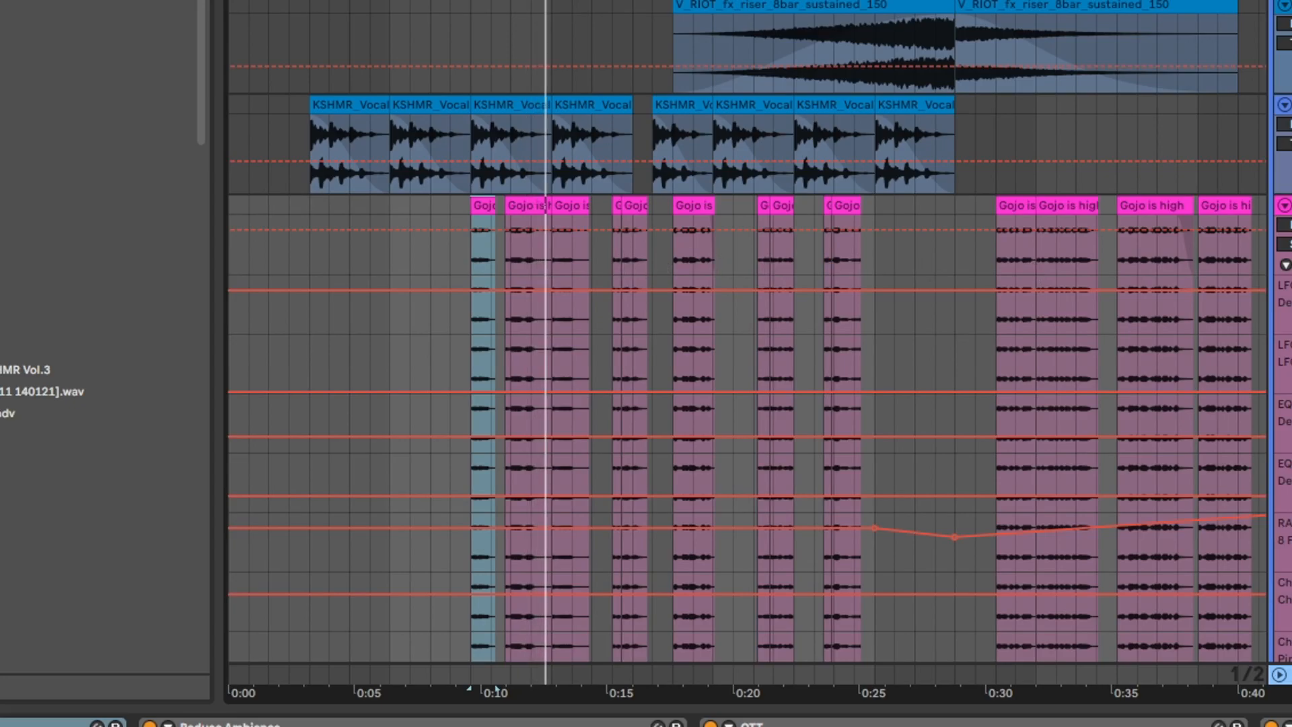
pyautogui.press('space')
# Step: Fold the 61 Audio track and the 62 Audio (Freeze) track below it
pyautogui.click(1285, 205)
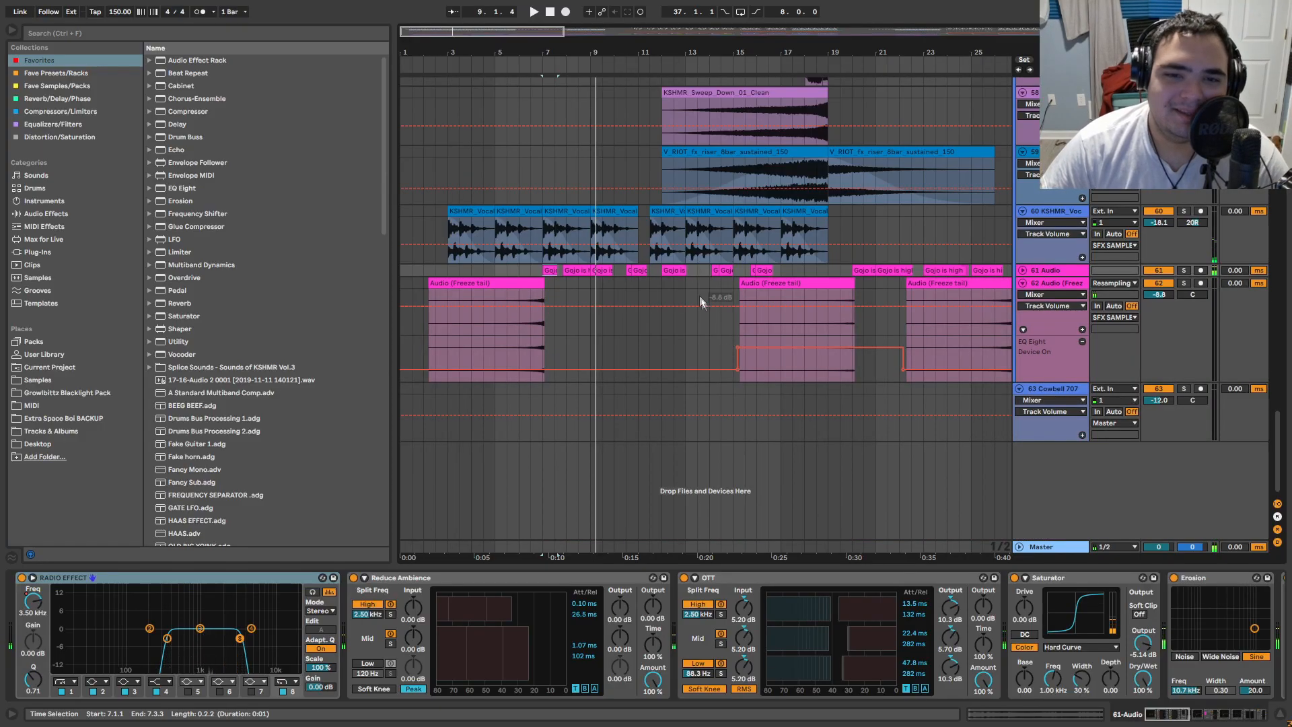
pyautogui.moveTo(700, 301); pyautogui.dragTo(696, 332)
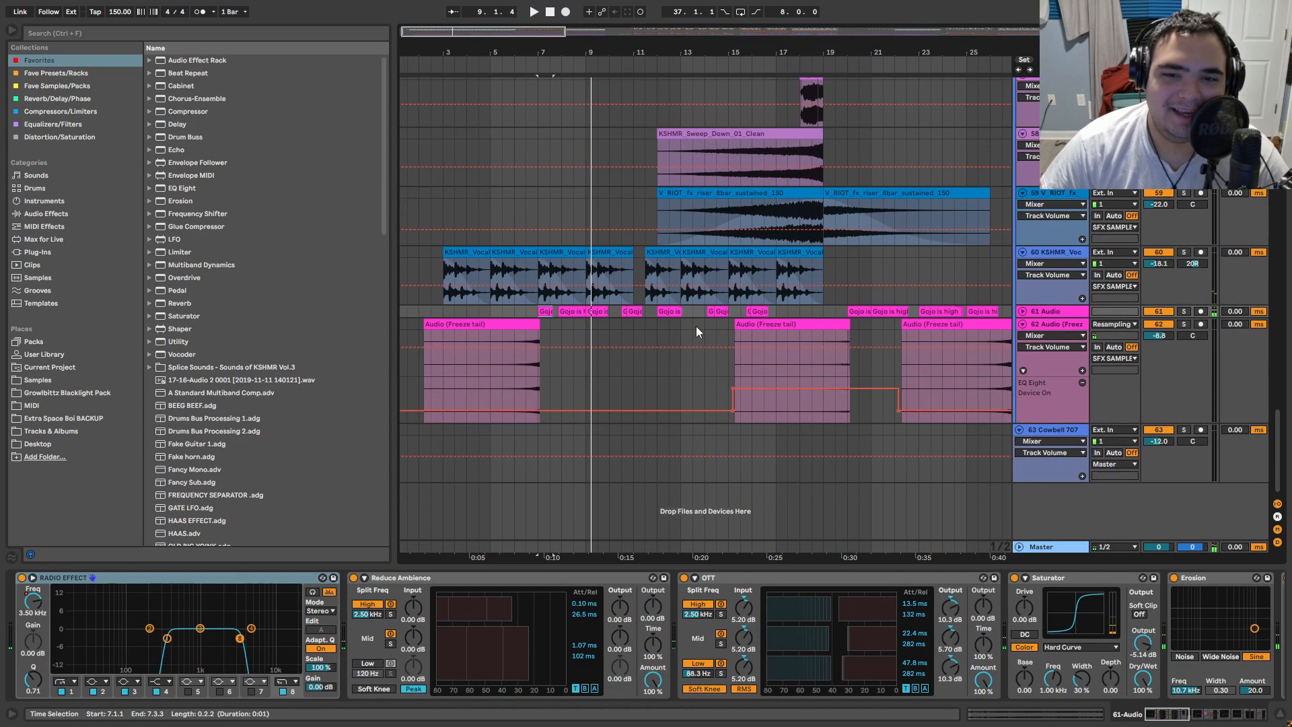
pyautogui.click(1022, 324)
pyautogui.moveTo(841, 229); pyautogui.dragTo(760, 317)
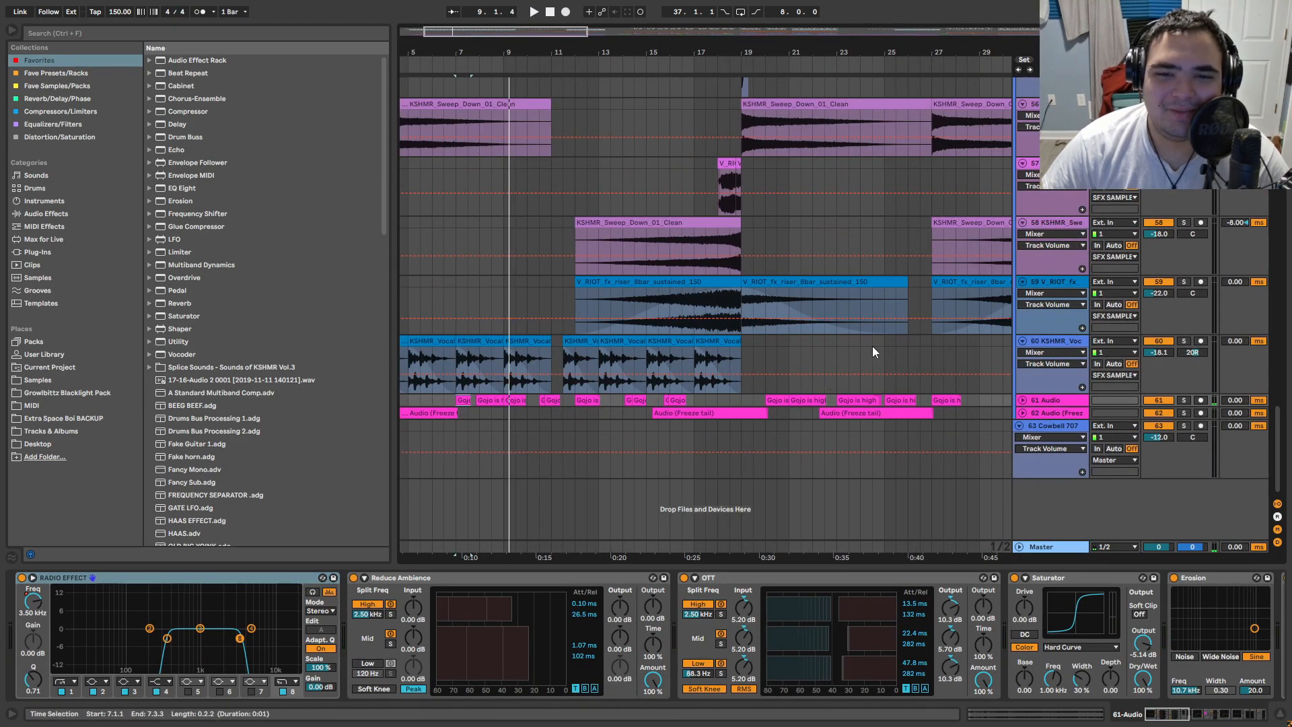
# Step: Place the insert marker at bar 12, and solo and audition the V_RIOT_fx_riser_1bar_hyper clip at bar 18 on track 57
pyautogui.click(551, 276)
pyautogui.press('space')
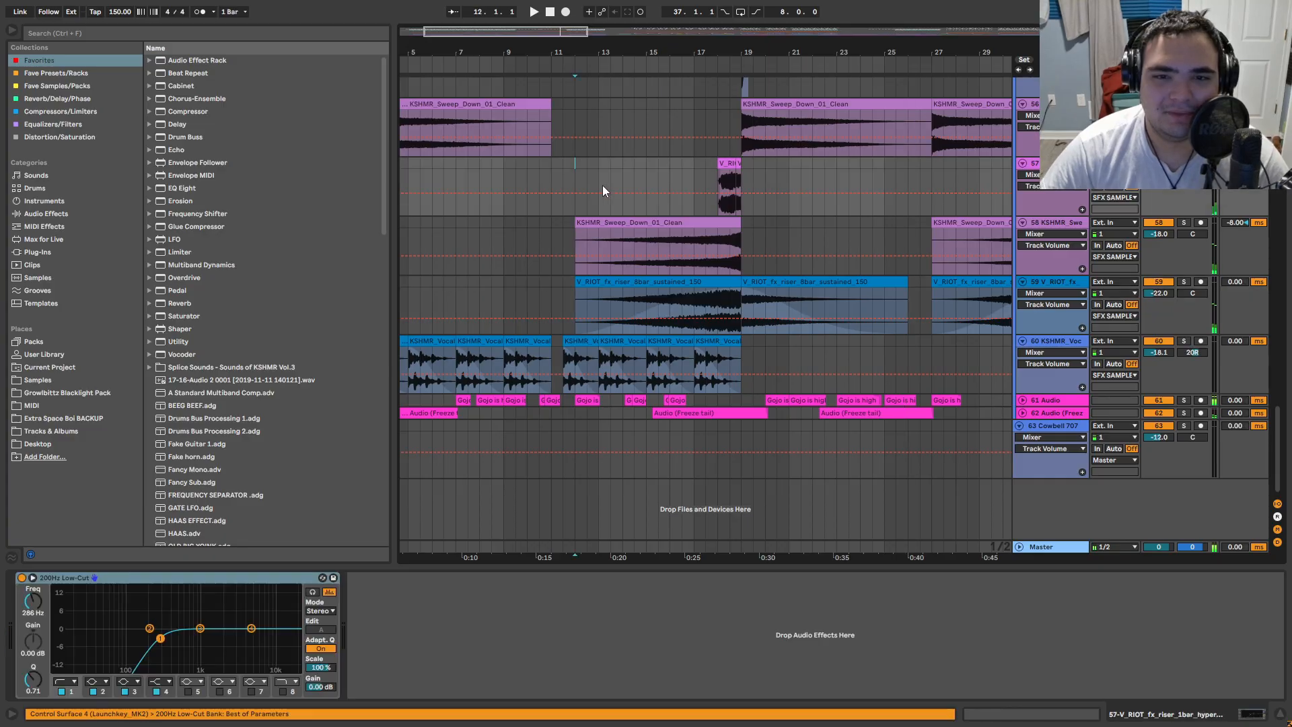
pyautogui.moveTo(603, 189); pyautogui.dragTo(621, 287)
pyautogui.scroll(2, 754, 317)
pyautogui.moveTo(780, 295); pyautogui.dragTo(713, 325)
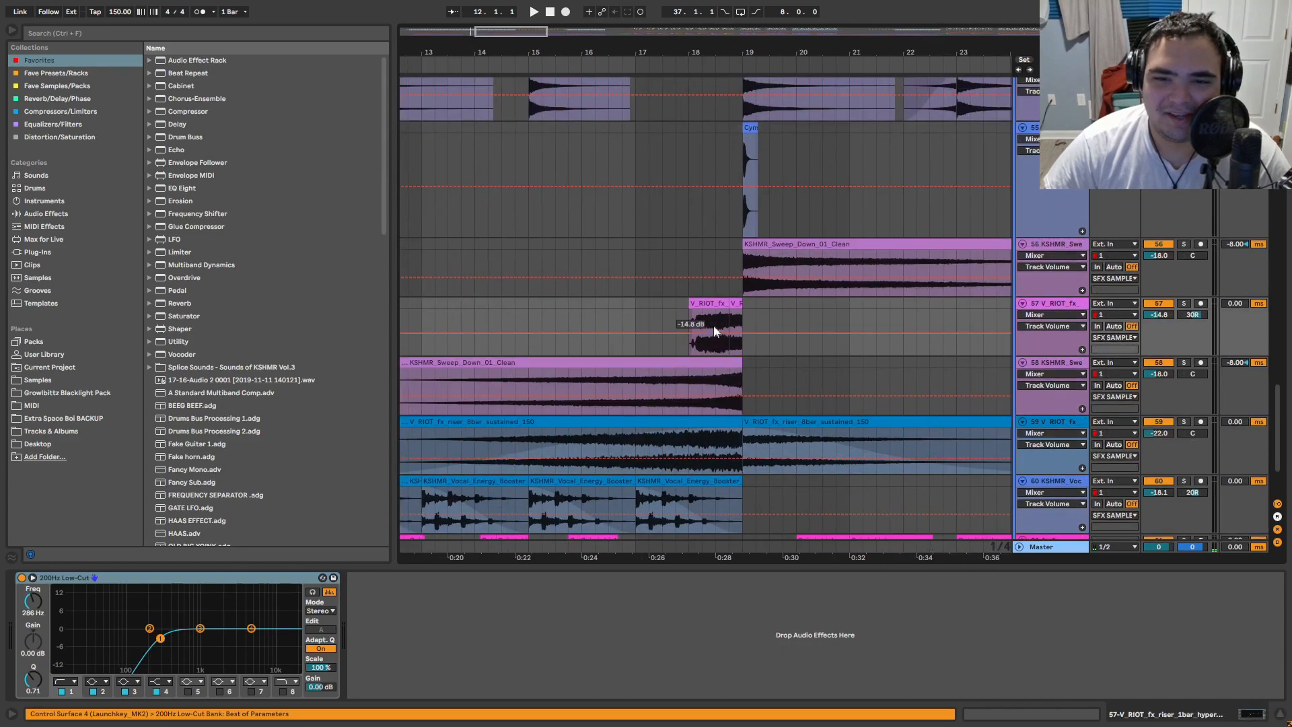
pyautogui.scroll(2, 713, 326)
pyautogui.click(709, 307)
pyautogui.scroll(2, 753, 334)
pyautogui.press('space')
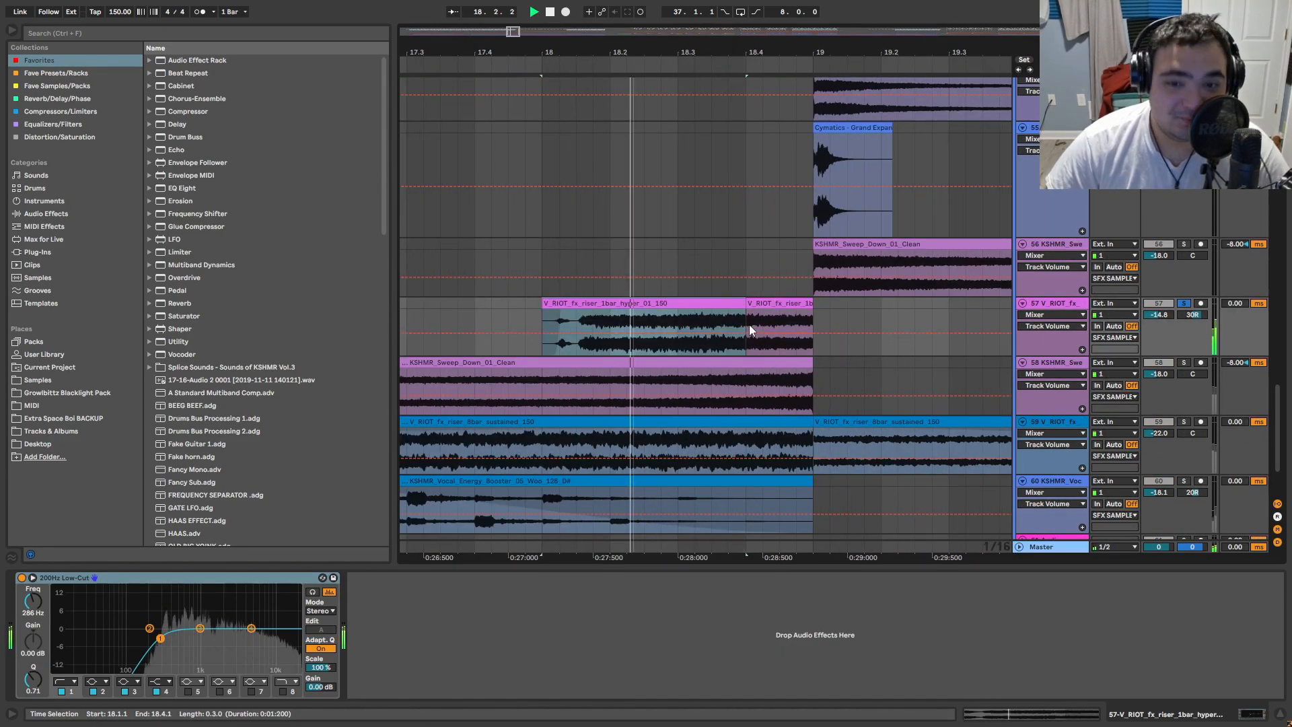
pyautogui.press('space')
pyautogui.scroll(-5, 743, 326)
# Step: Solo the 55 Cymatics track and audition its Grand Expansion Clap clip at bar 19
pyautogui.moveTo(739, 325); pyautogui.dragTo(691, 398)
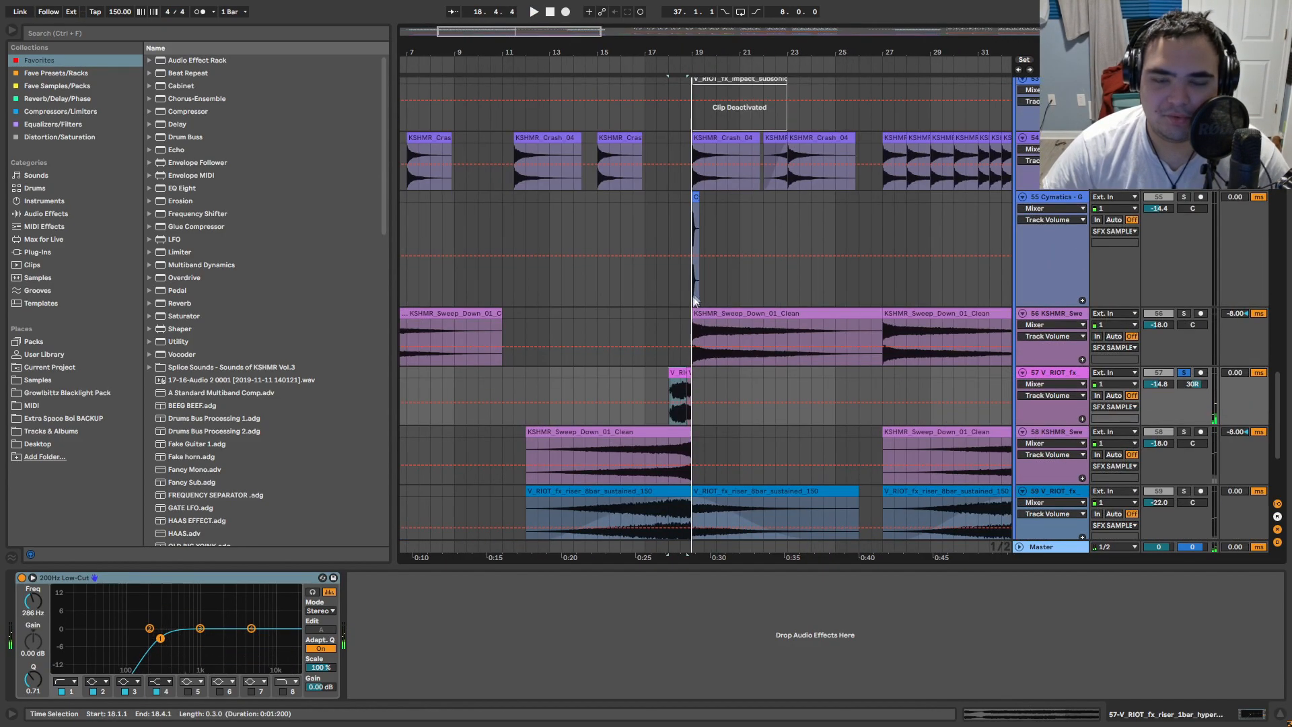
pyautogui.scroll(3, 690, 290)
pyautogui.moveTo(691, 289); pyautogui.dragTo(670, 407)
pyautogui.click(716, 315)
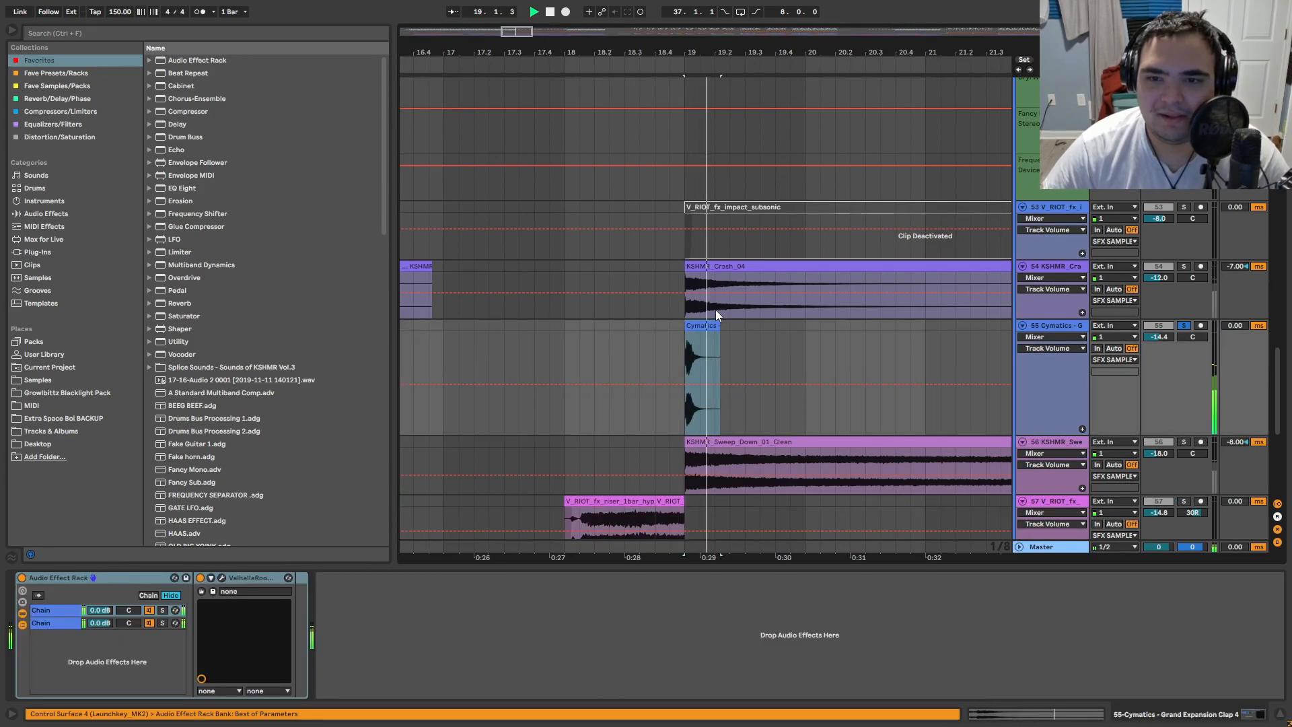
# Step: Select the deactivated V_RIOT_fx_impact_subsonic clip at bar 19 on track 53 and turn off the 55 Cymatics solo
pyautogui.scroll(-5, 716, 309)
pyautogui.click(702, 206)
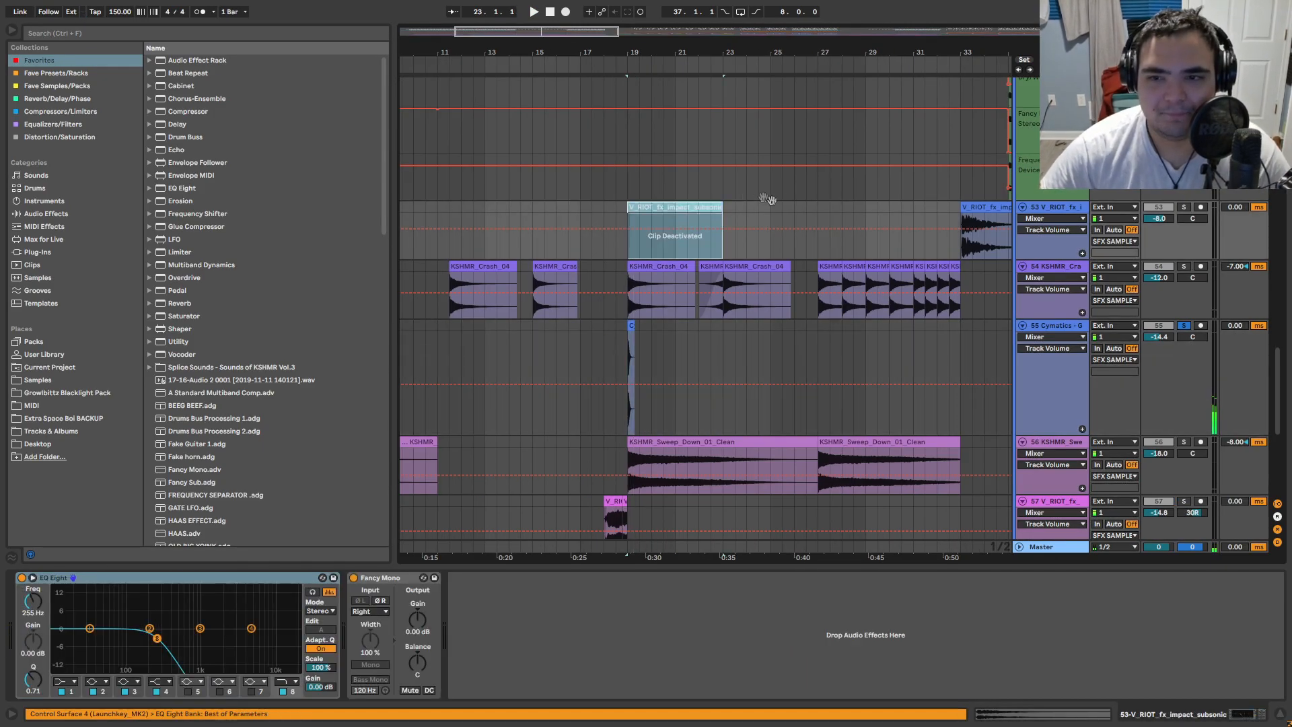
pyautogui.scroll(3, 644, 313)
pyautogui.scroll(-5, 643, 340)
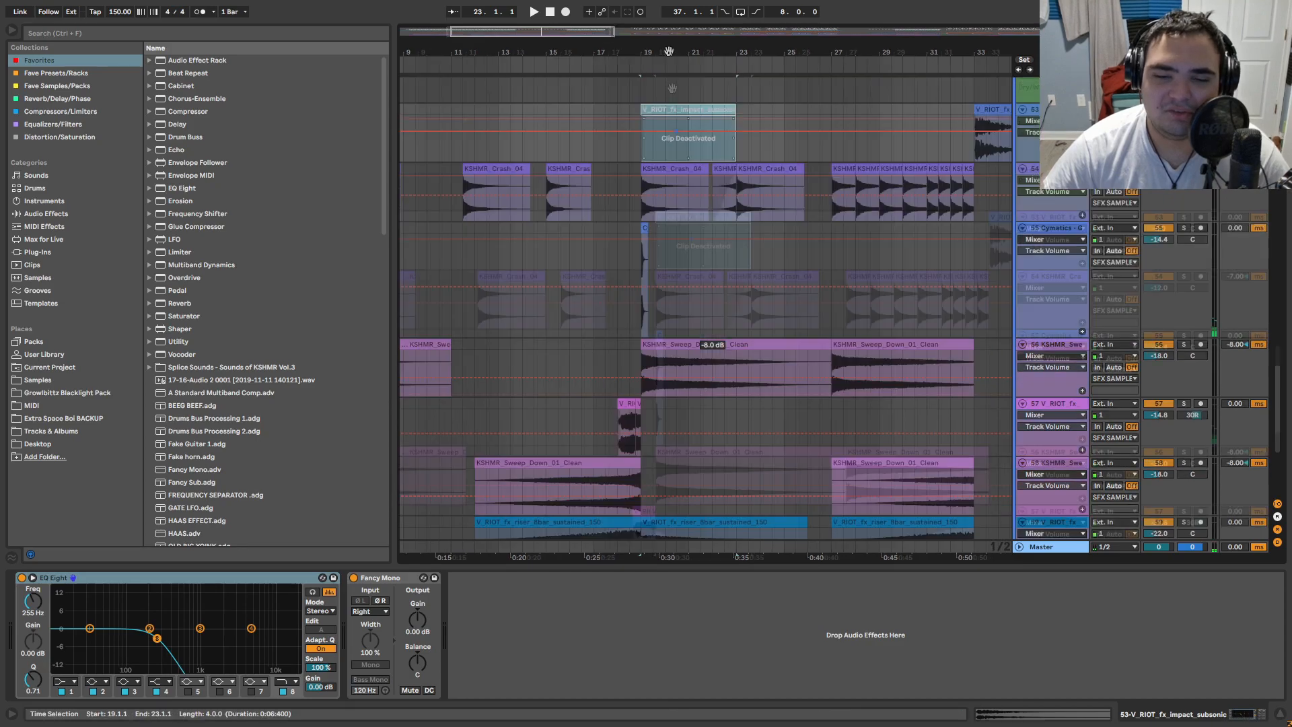
pyautogui.scroll(10, 649, 344)
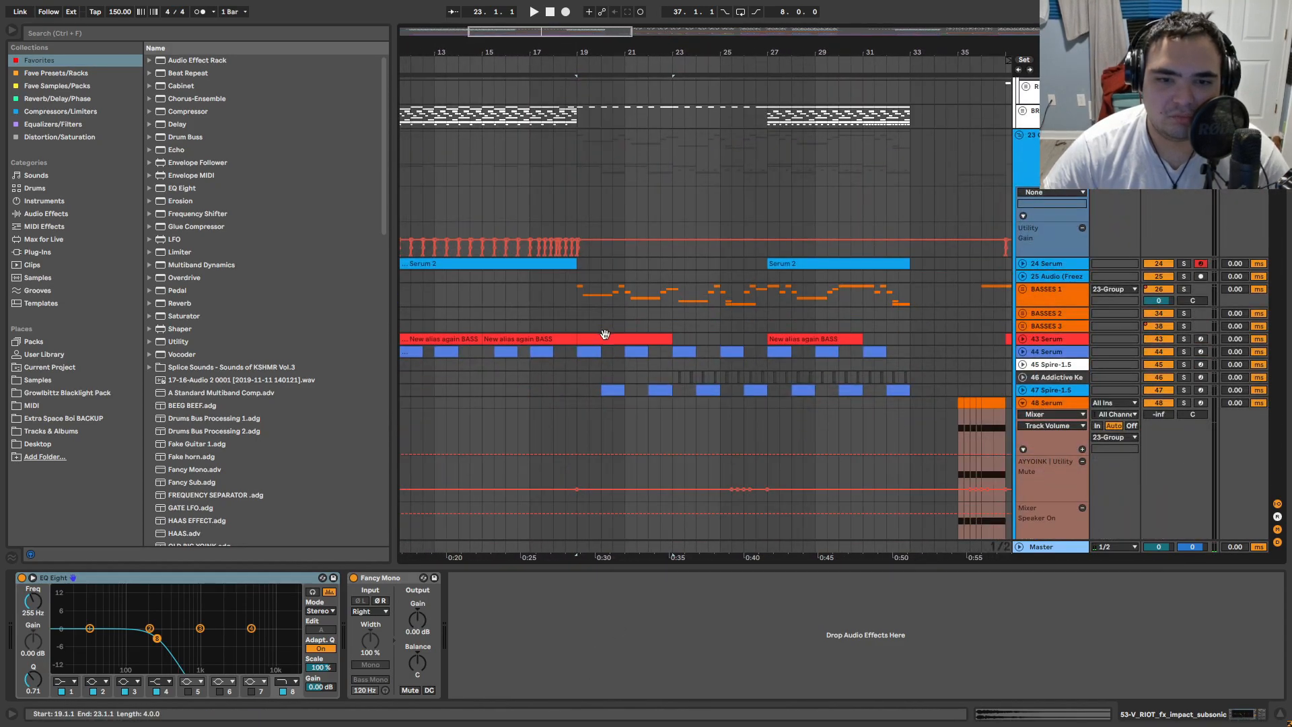
# Step: Select the 44 Serum clip at bar 19, solo its track and play the clip
pyautogui.click(601, 339)
pyautogui.click(587, 357)
pyautogui.scroll(5, 587, 360)
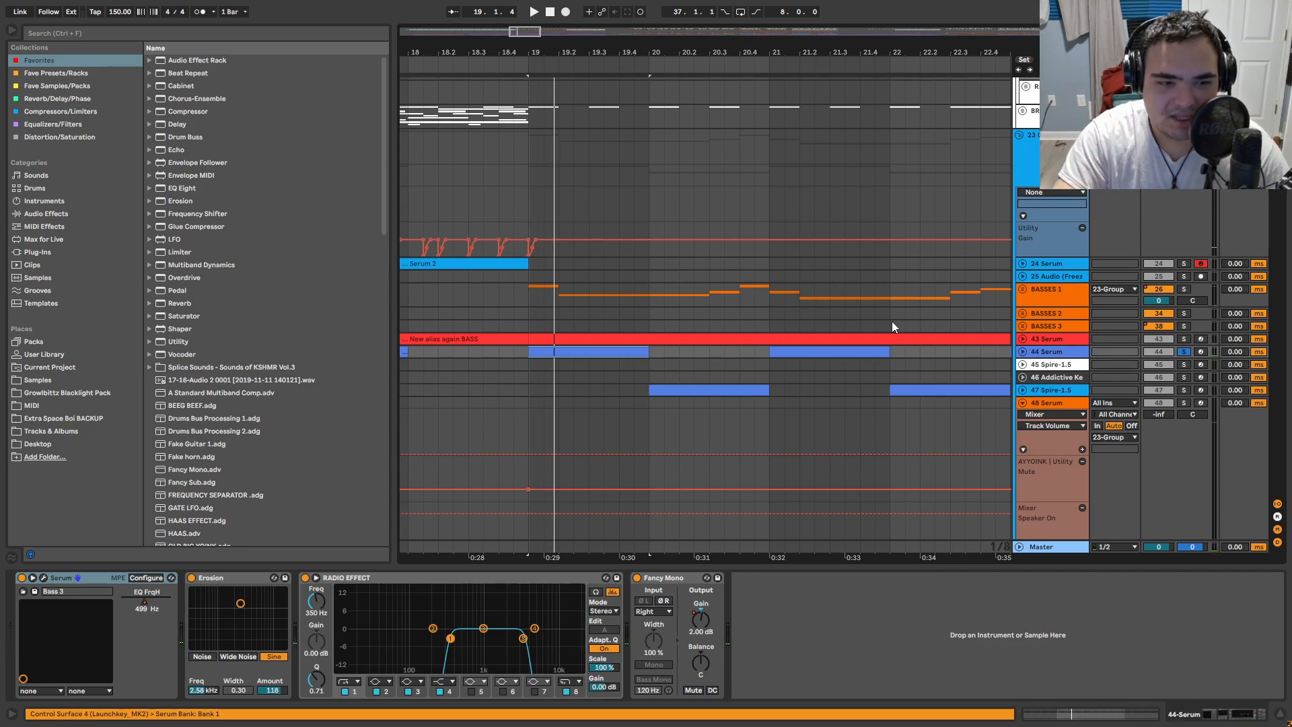
pyautogui.press('space')
pyautogui.press('space')
# Step: Open the Serum window of track 44, look through its FX, Global and Osc pages, audition the bass and close the window
pyautogui.click(43, 578)
pyautogui.click(394, 128)
pyautogui.click(486, 128)
pyautogui.click(348, 128)
pyautogui.moveTo(438, 95); pyautogui.dragTo(652, 90)
pyautogui.press('space')
pyautogui.press('space')
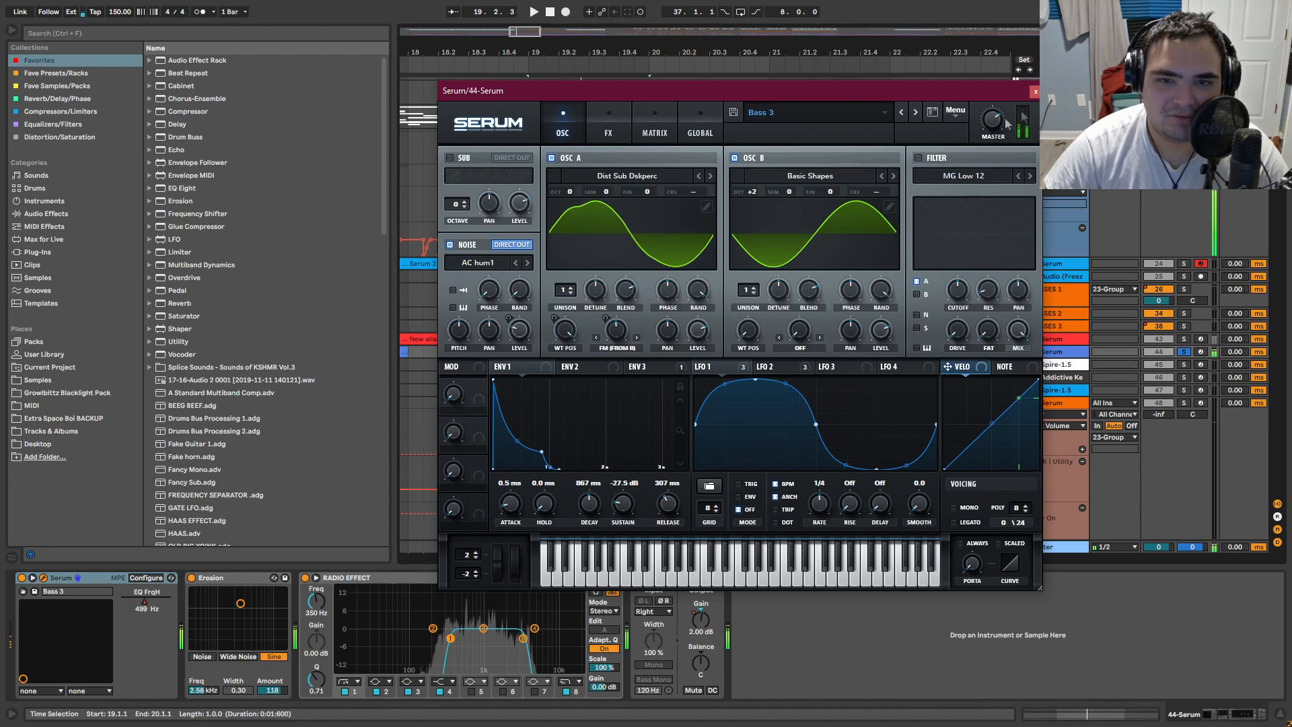
pyautogui.click(1035, 91)
# Step: Solo the 47 Spire-1.5 track, audition its clip at bar 20 and view its Spire synth window before closing it
pyautogui.click(709, 390)
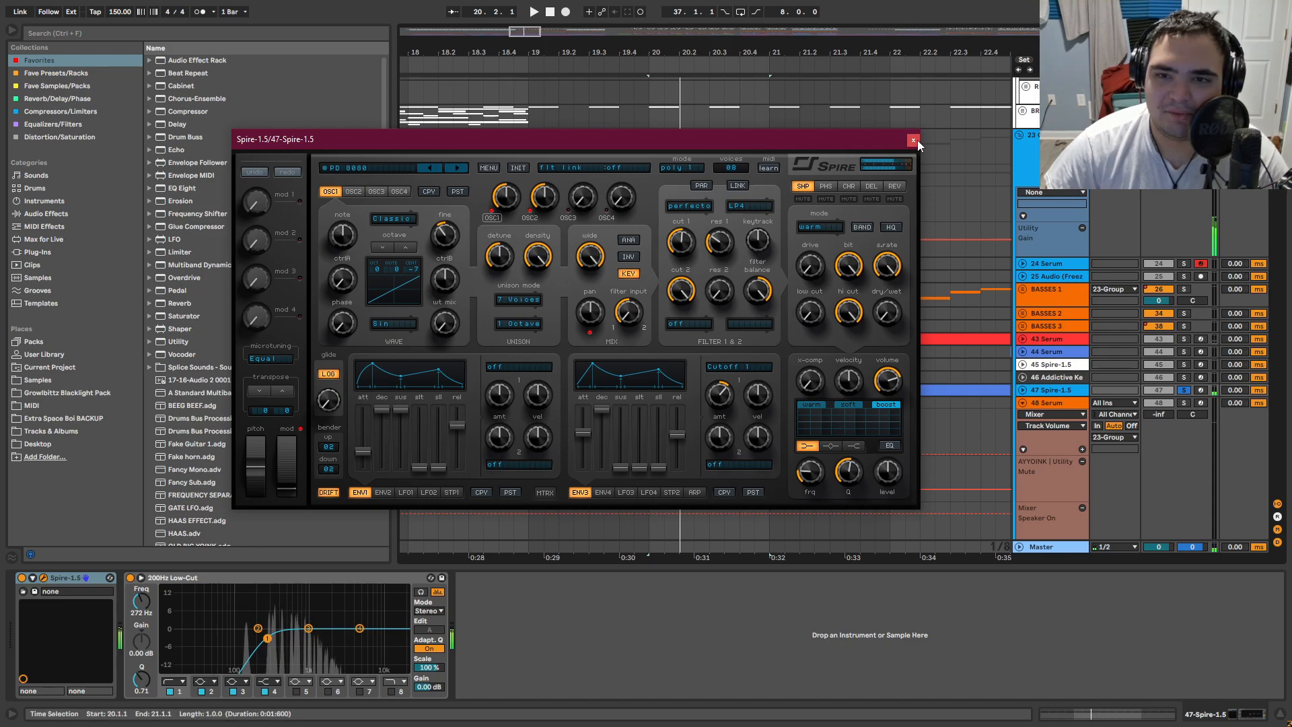
pyautogui.click(917, 142)
pyautogui.press('space')
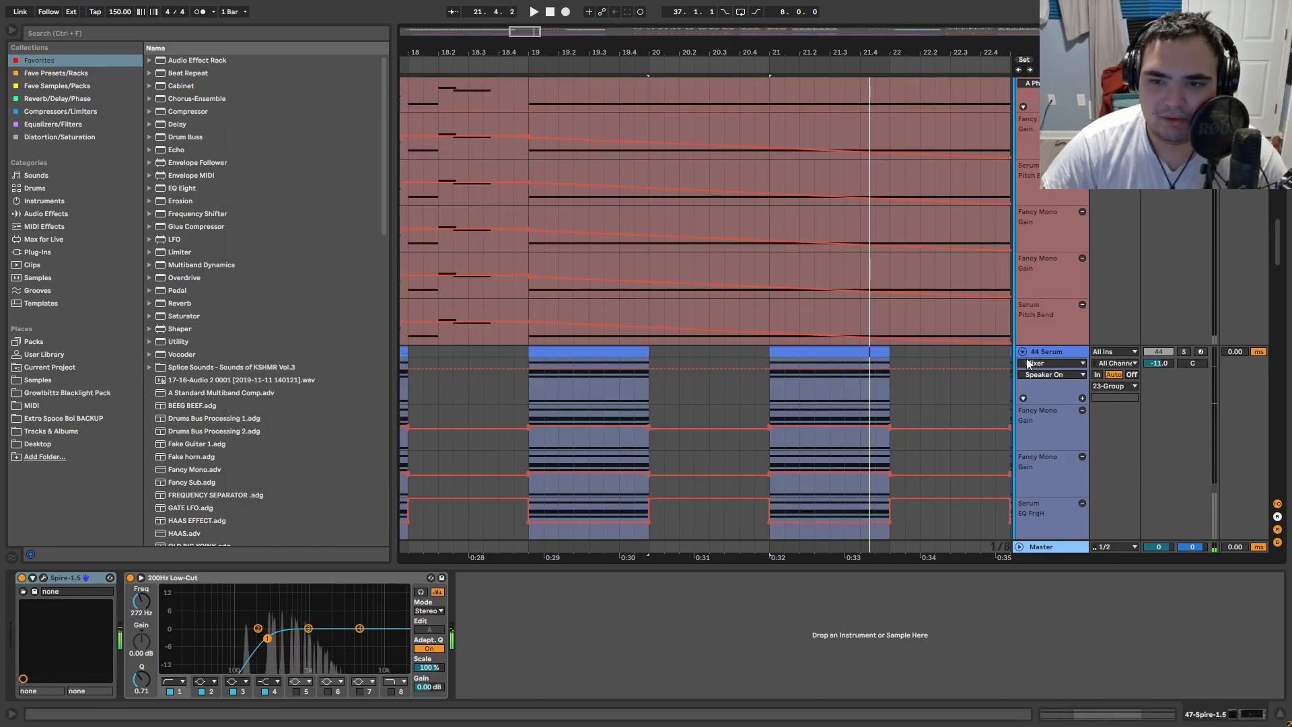
# Step: Fold all unfolded tracks, select the 43 Serum bass clip from bar 19 and solo its track
pyautogui.keyDown('alt'); pyautogui.click(1022, 352); pyautogui.keyUp('alt')
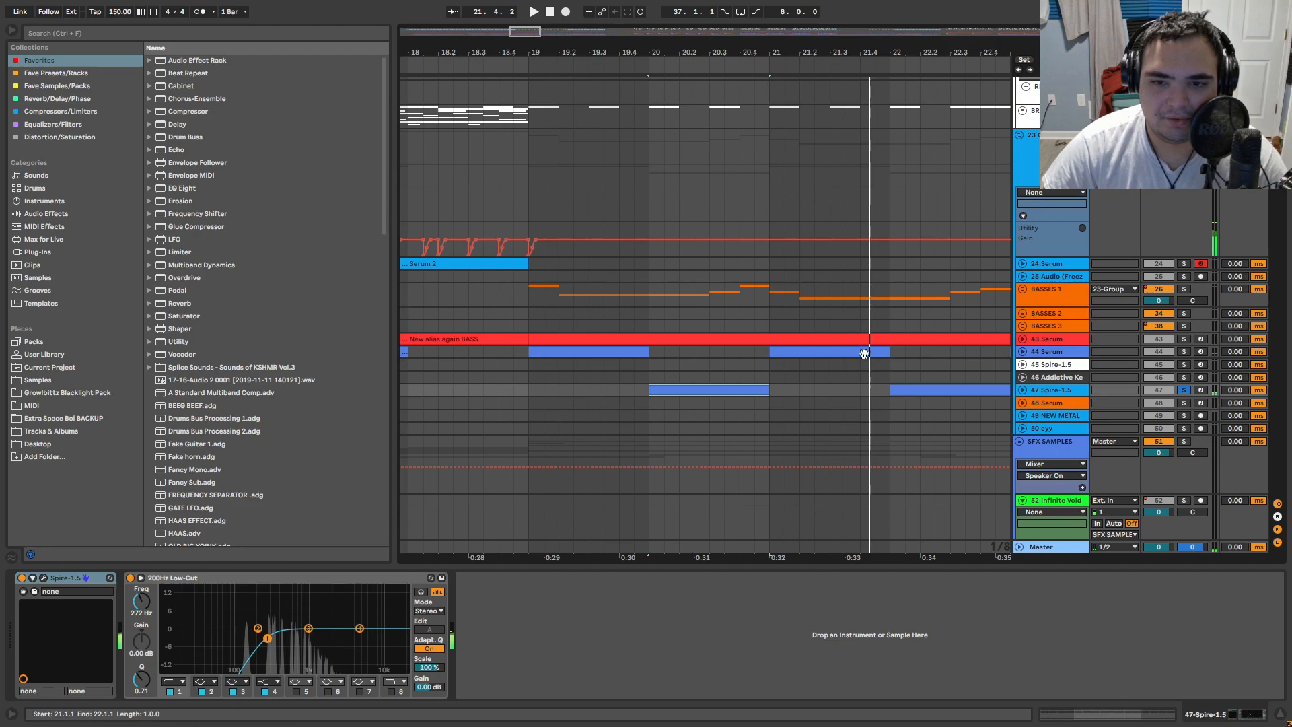
pyautogui.click(801, 340)
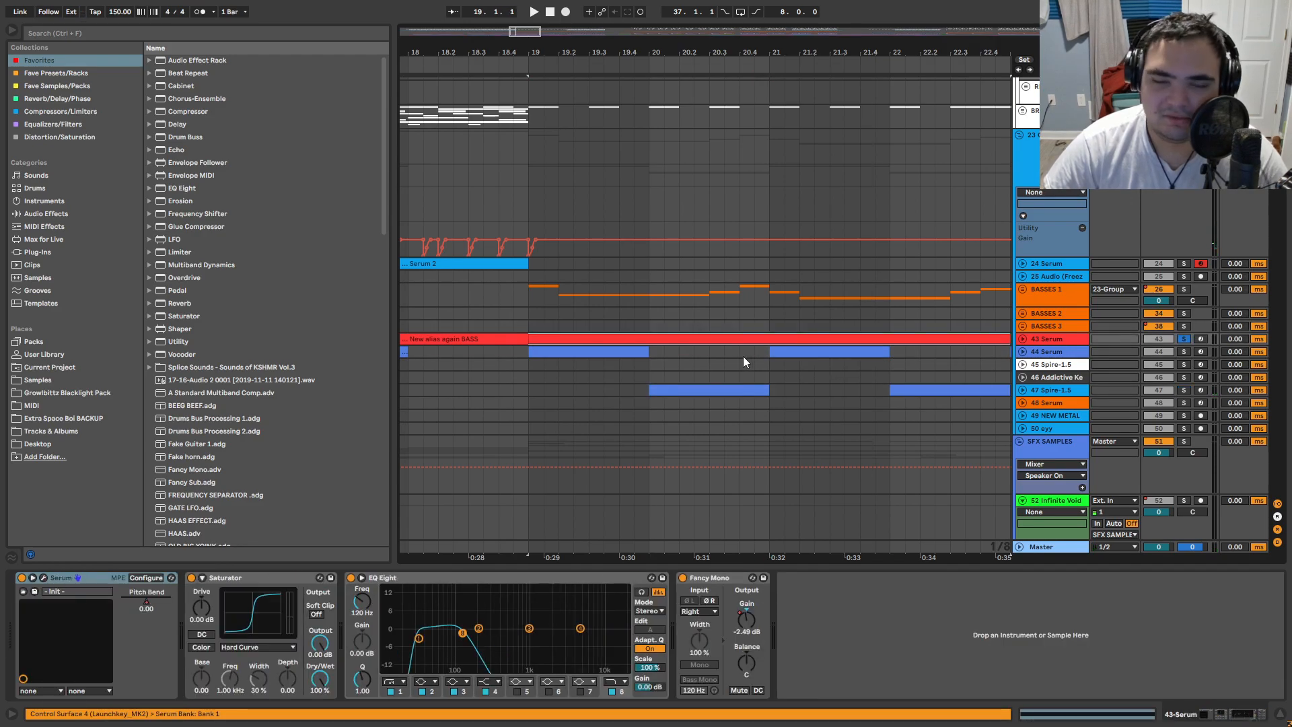
pyautogui.keyDown('ctrl'); pyautogui.scroll(-4, 743, 357); pyautogui.keyUp('ctrl')
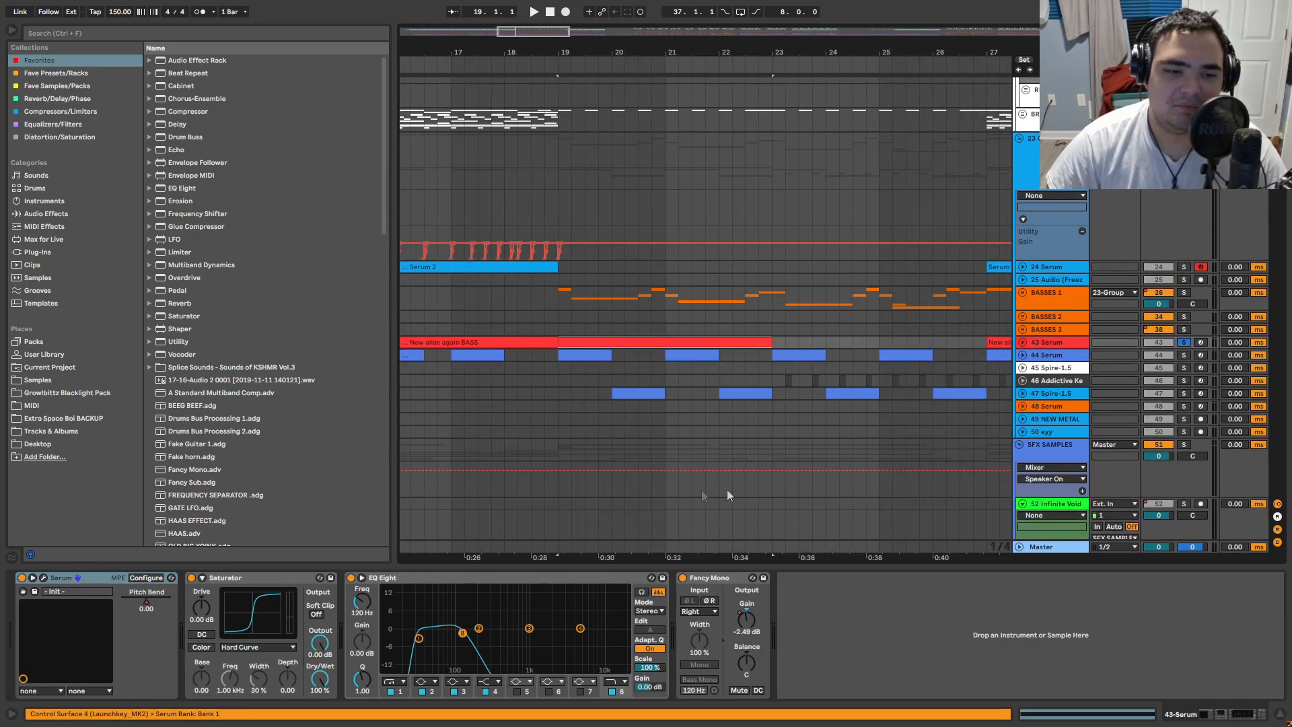
pyautogui.keyDown('ctrl'); pyautogui.scroll(4, 658, 458); pyautogui.keyUp('ctrl')
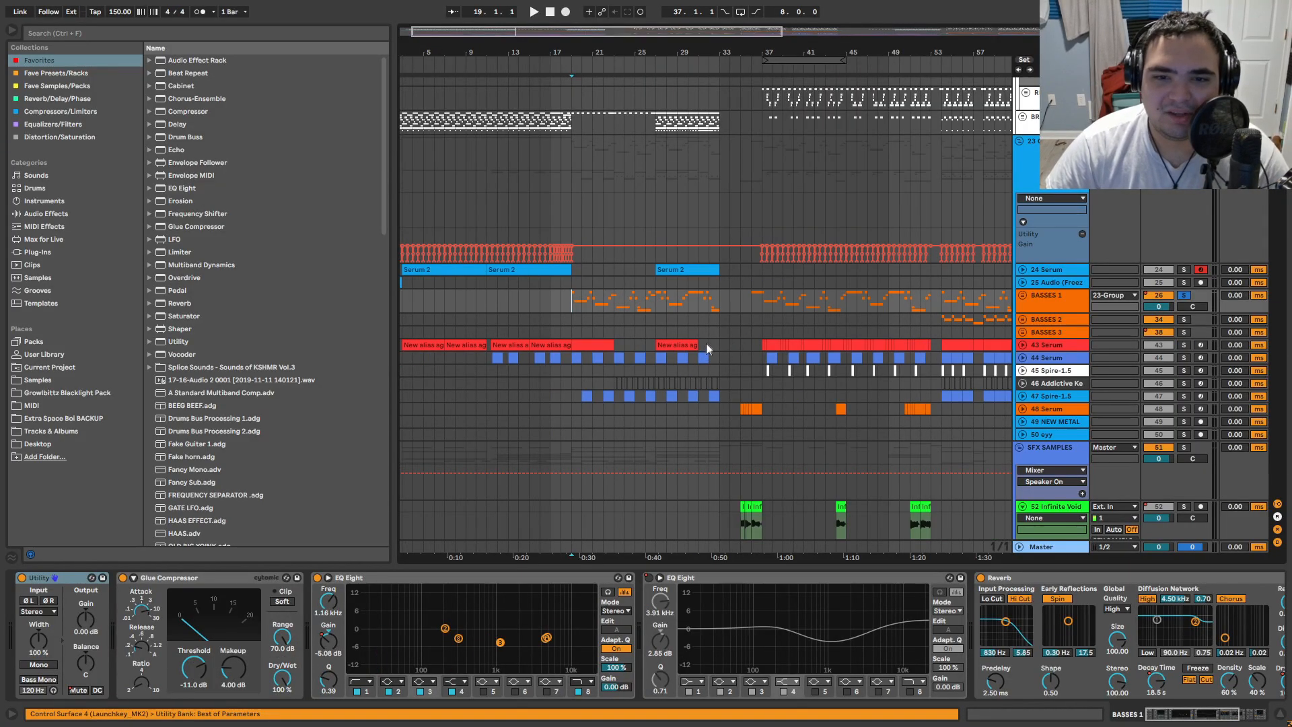
# Step: Unfold the soloed BASSES 1 group and examine its EQ, reverb and utility automation while playing from bar 19
pyautogui.keyDown('ctrl'); pyautogui.scroll(4, 542, 326); pyautogui.keyUp('ctrl')
pyautogui.click(1023, 295)
pyautogui.moveTo(929, 374); pyautogui.dragTo(846, 366)
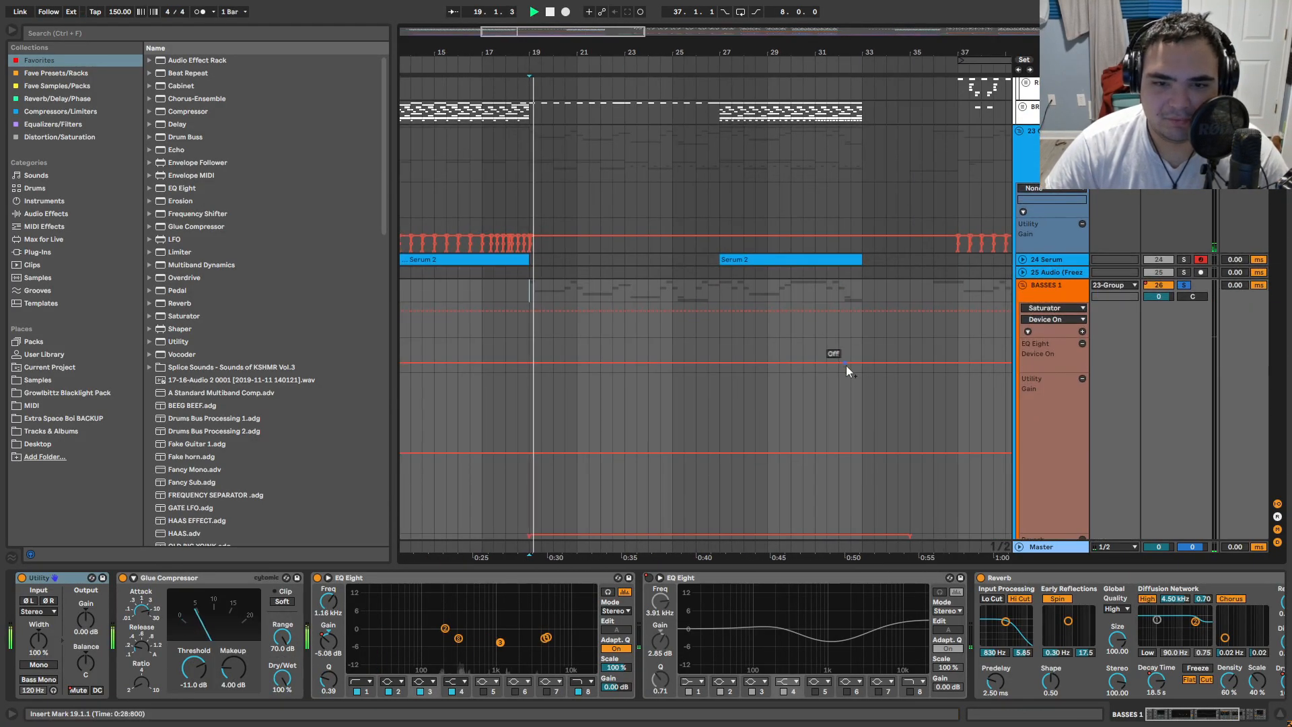
pyautogui.moveTo(767, 538); pyautogui.dragTo(708, 276)
pyautogui.scroll(5, 708, 276)
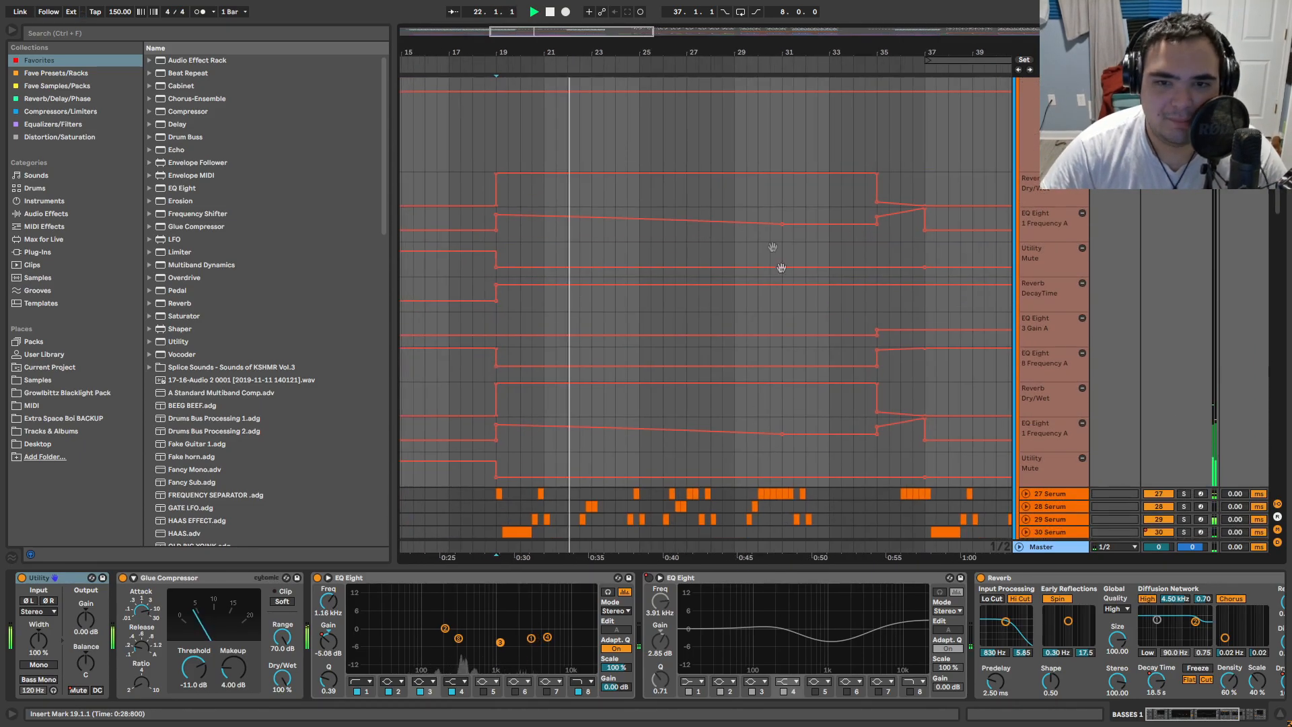
# Step: Play the BASSES 1 group from bar 30, fold its automation lanes and stop playback
pyautogui.click(717, 296)
pyautogui.moveTo(833, 315); pyautogui.dragTo(834, 465)
pyautogui.click(1023, 246)
pyautogui.moveTo(866, 262); pyautogui.dragTo(954, 429)
pyautogui.press('space')
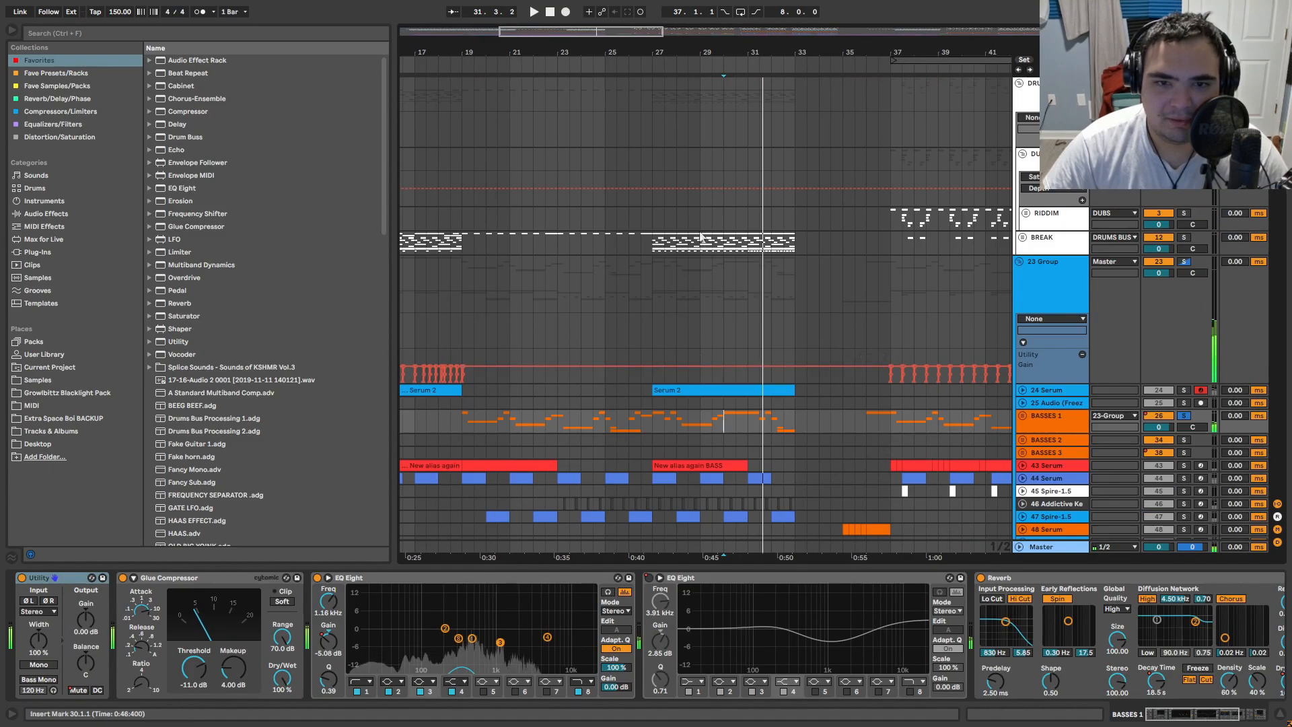
# Step: Select the BREAK and 24 Serum clips at bar 27 and start playback from there
pyautogui.click(663, 245)
pyautogui.click(661, 389)
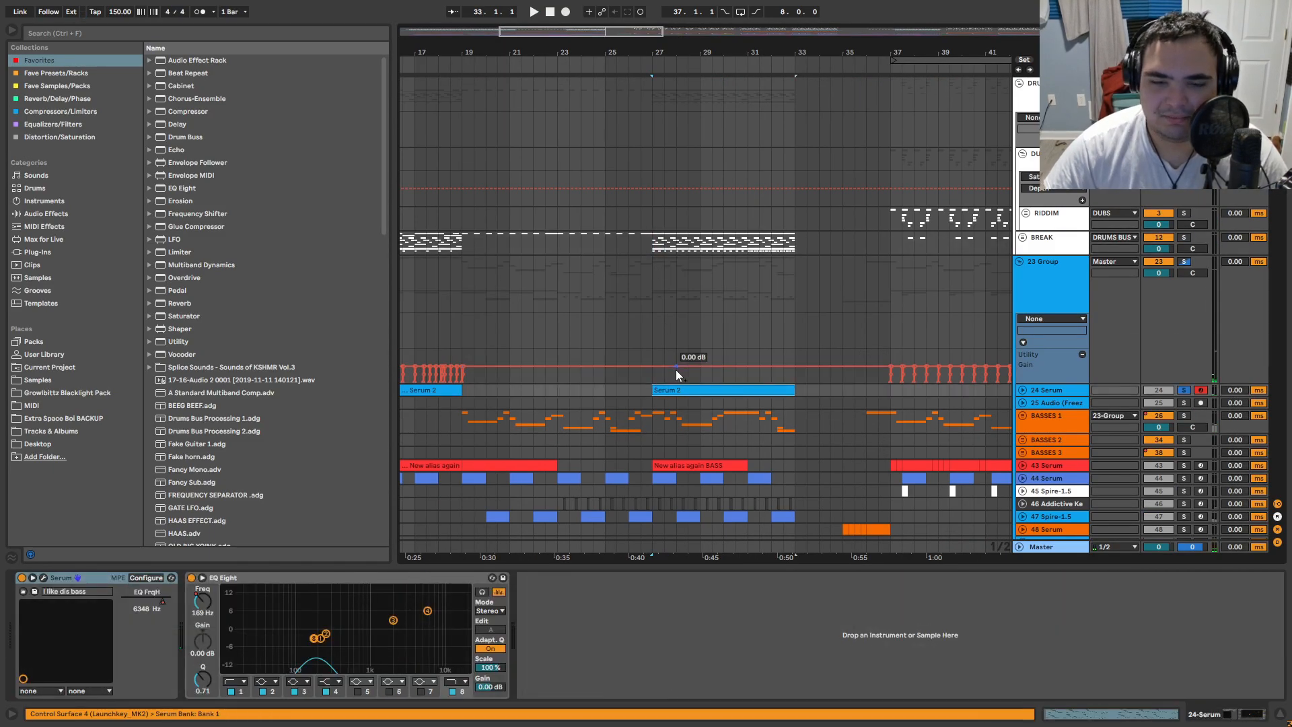
pyautogui.moveTo(702, 365); pyautogui.dragTo(712, 96)
pyautogui.moveTo(639, 477); pyautogui.dragTo(774, 108)
pyautogui.moveTo(798, 177); pyautogui.dragTo(727, 27)
pyautogui.press('space')
# Step: Fold all SFX sample tracks and follow playback into the drop at bar 37
pyautogui.moveTo(805, 138); pyautogui.dragTo(734, 438)
pyautogui.keyDown('alt'); pyautogui.click(1023, 322); pyautogui.keyUp('alt')
pyautogui.moveTo(809, 329); pyautogui.dragTo(749, 441)
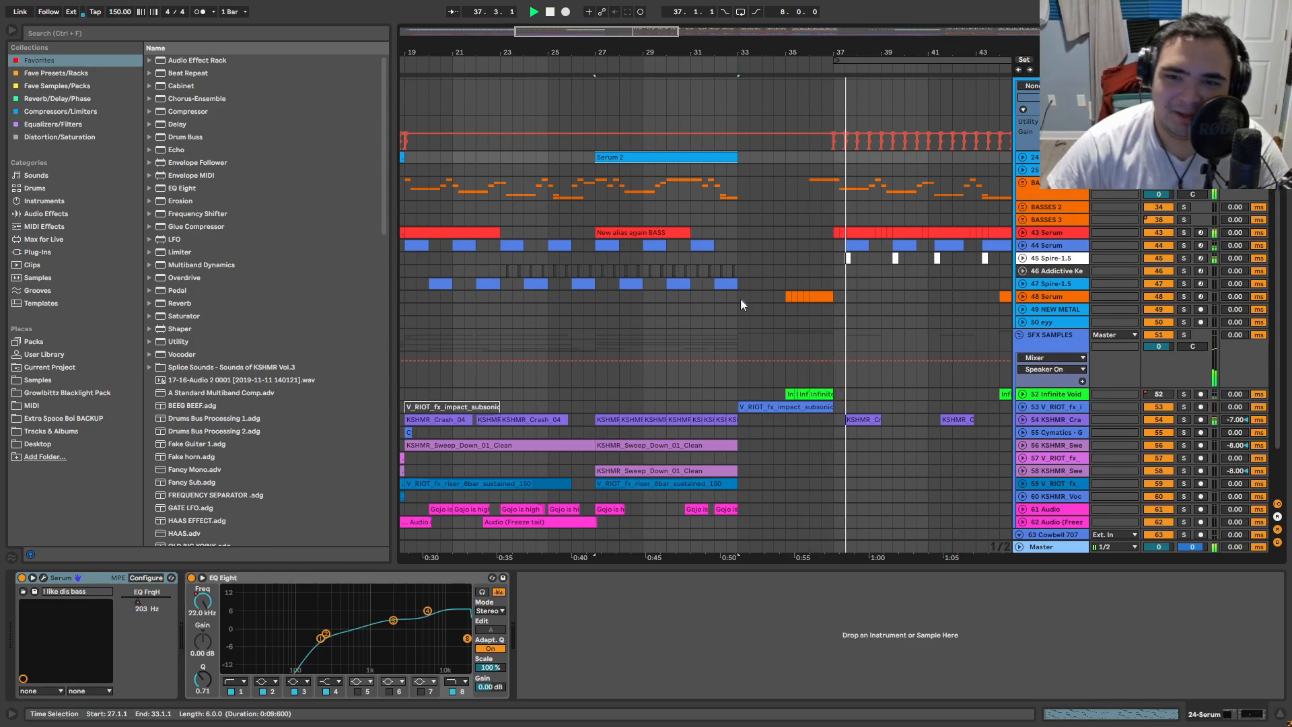
pyautogui.moveTo(868, 276); pyautogui.dragTo(749, 317)
pyautogui.moveTo(882, 223); pyautogui.dragTo(671, 254)
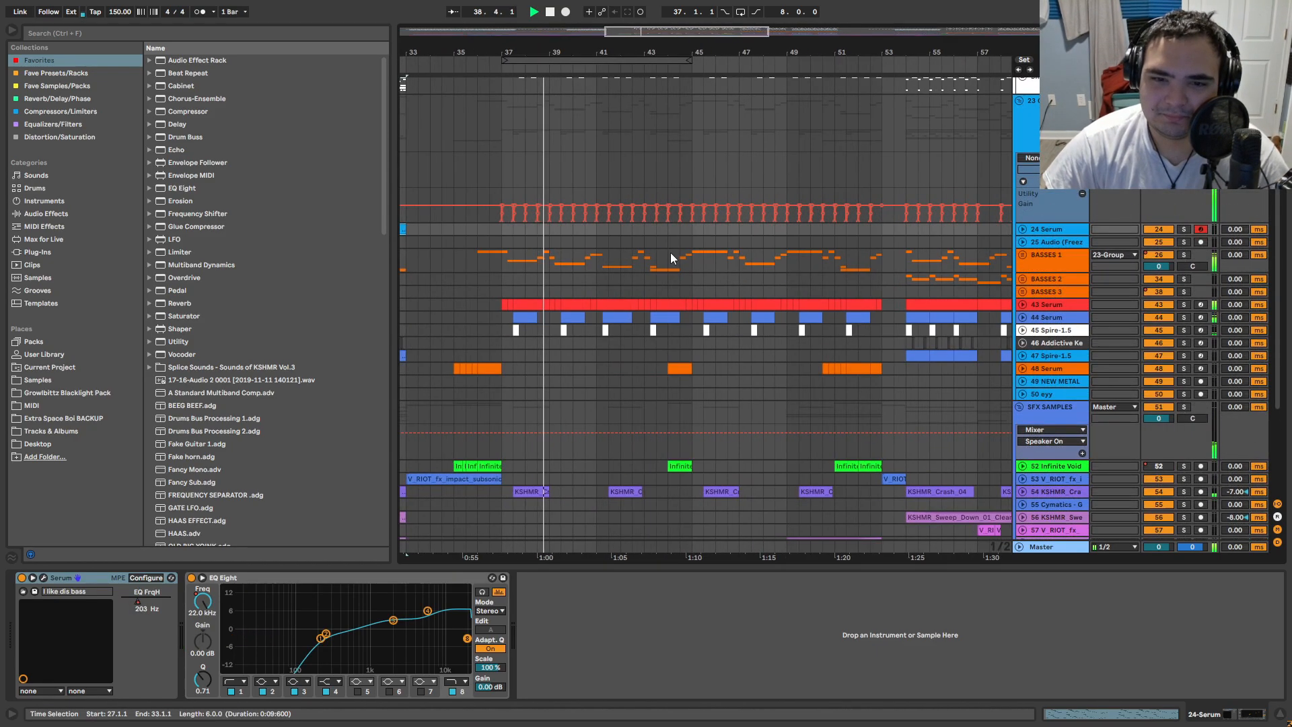
# Step: Place the insert marker at bar 37 on BASSES 1, stop playback and look over the drop's drum, bass and SFX tracks
pyautogui.click(502, 260)
pyautogui.moveTo(615, 296); pyautogui.dragTo(622, 213)
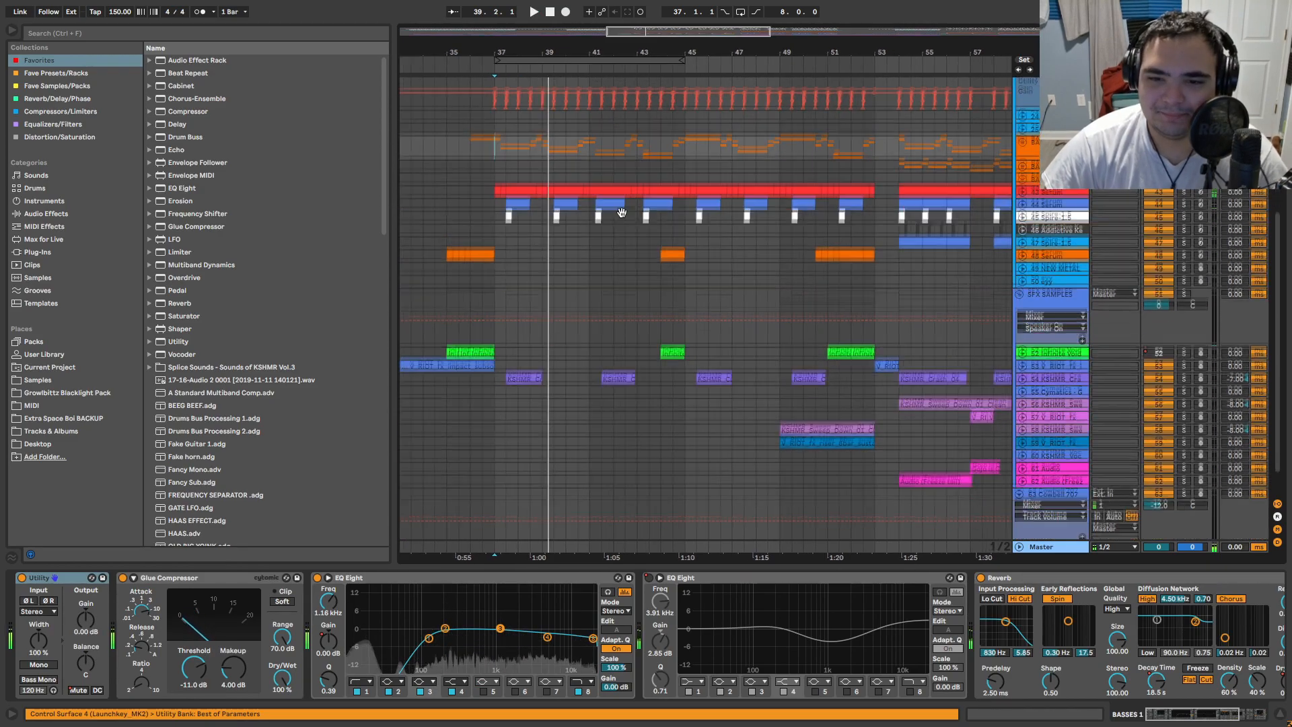
pyautogui.scroll(5, 611, 453)
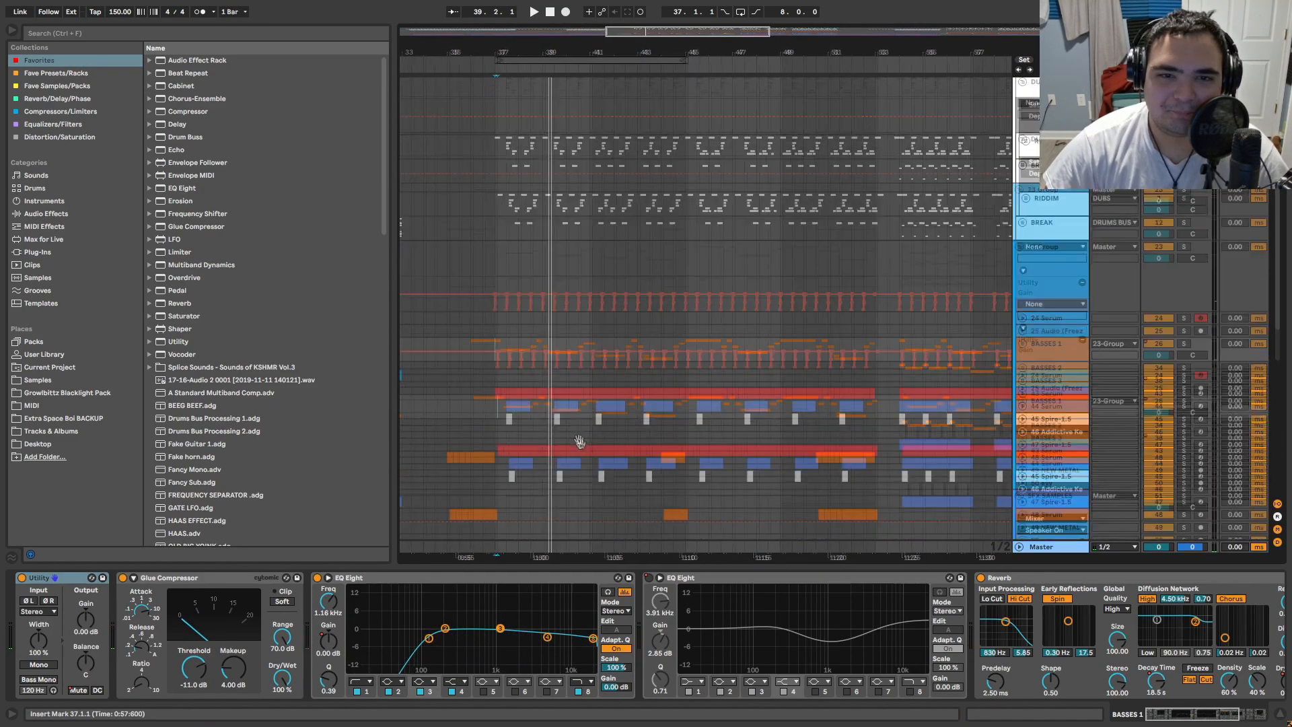
pyautogui.scroll(2, 580, 442)
pyautogui.scroll(-5, 777, 393)
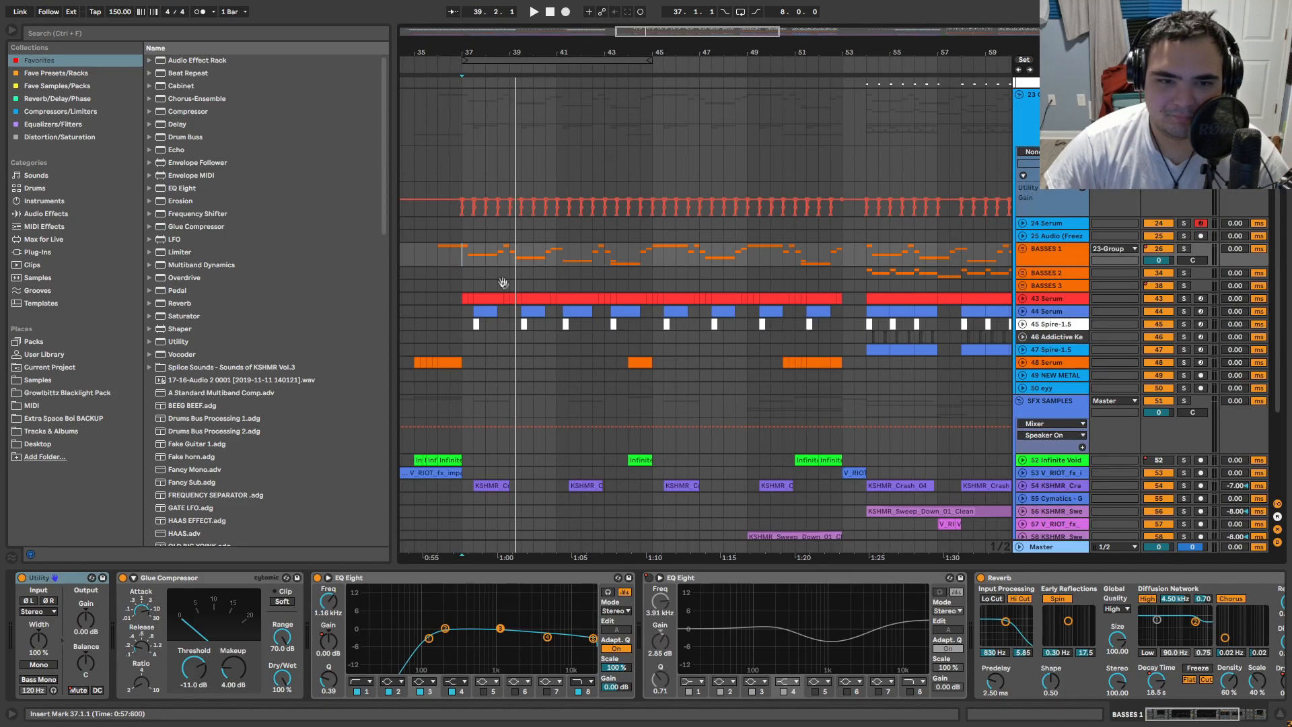
# Step: Unfold the BASSES 1 group, select the 27 Serum clip section at bar 37 and unfold that track
pyautogui.scroll(5, 453, 262)
pyautogui.doubleClick(1056, 250)
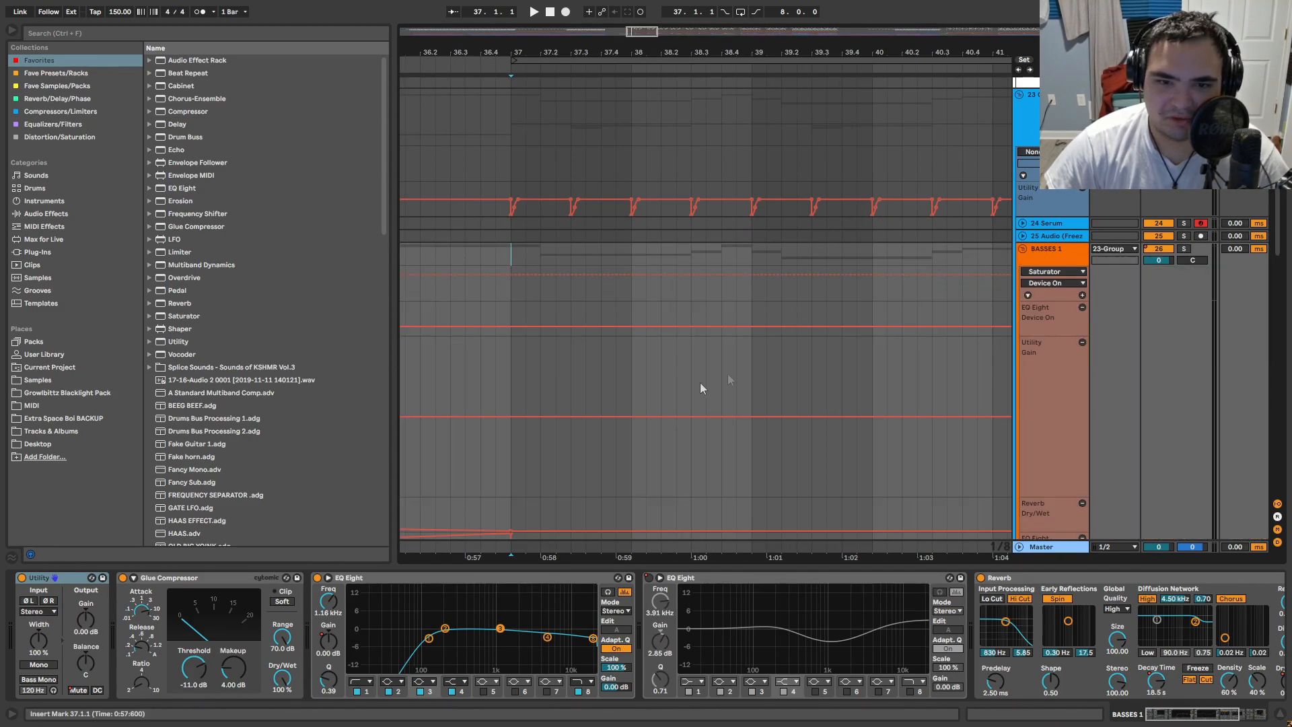
pyautogui.scroll(-10, 638, 371)
pyautogui.scroll(-3, 642, 377)
pyautogui.click(1050, 385)
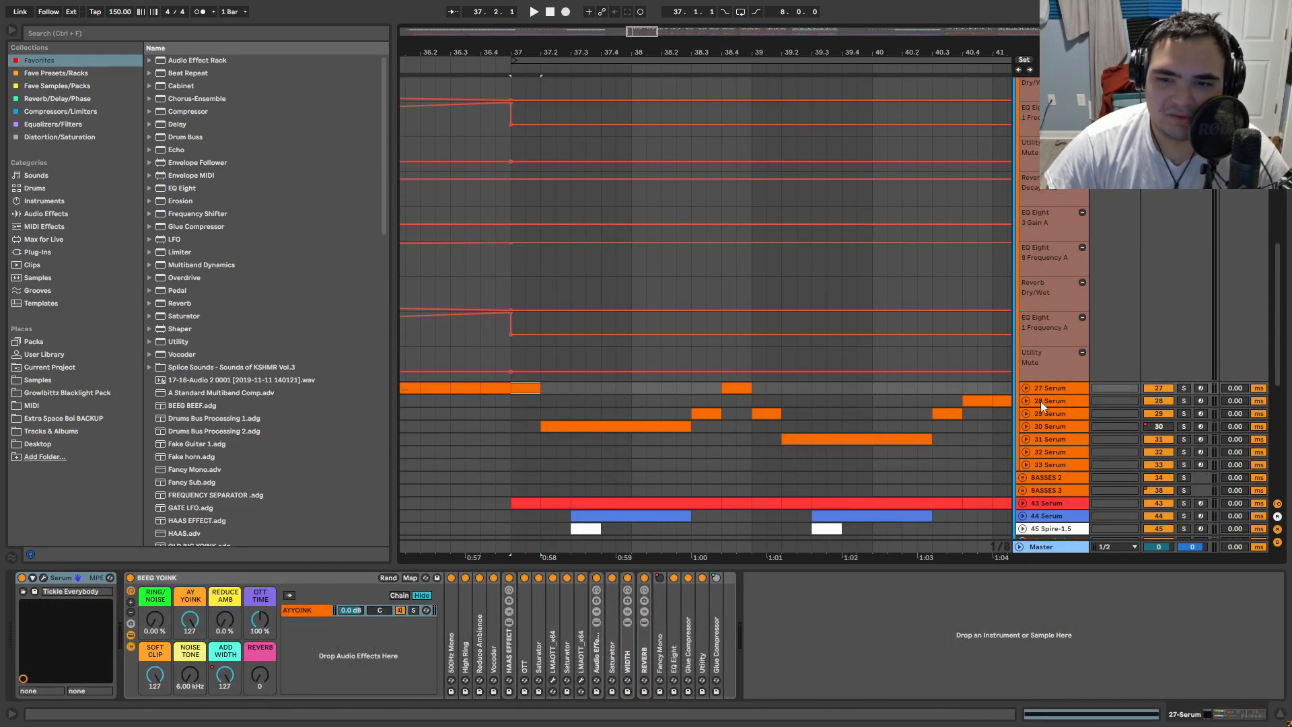
pyautogui.click(1026, 385)
# Step: Select the BEEG YOINK rack on 27 Serum and unfold and refold its 500Hz Mono and High Ring devices
pyautogui.click(180, 572)
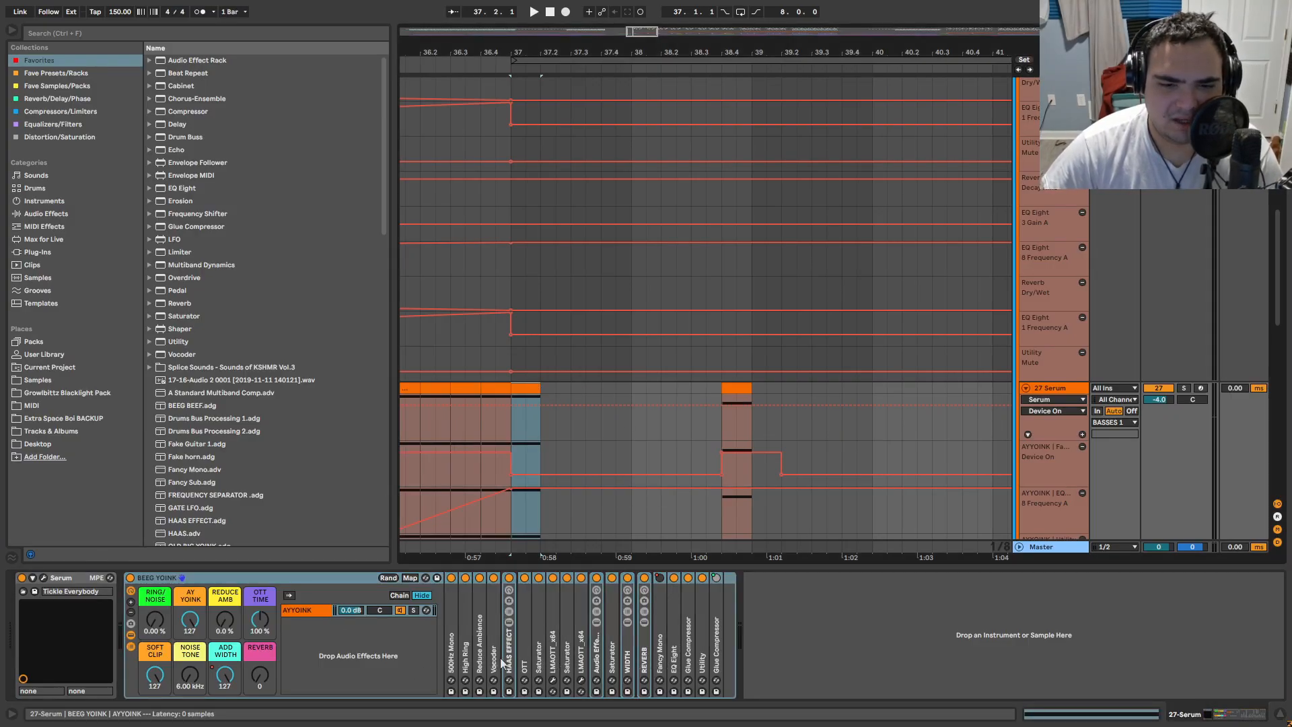
pyautogui.doubleClick(453, 667)
pyautogui.doubleClick(465, 580)
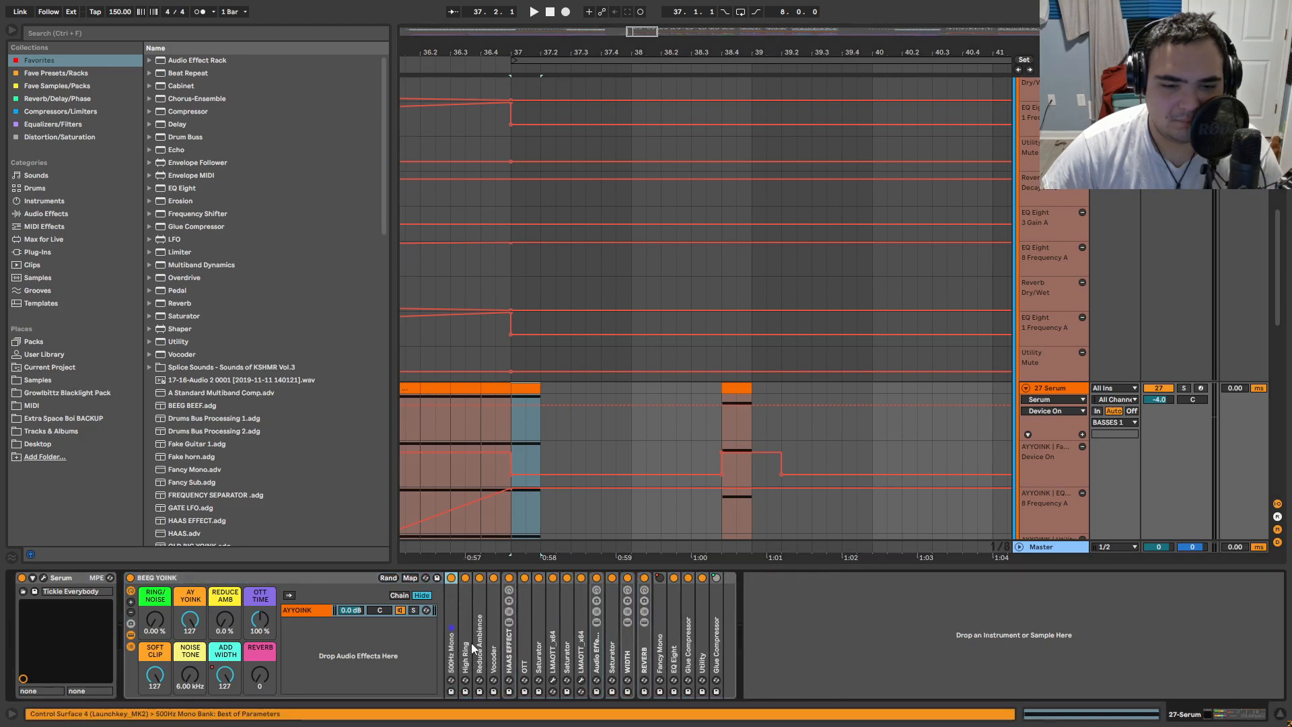
pyautogui.doubleClick(469, 648)
pyautogui.doubleClick(489, 580)
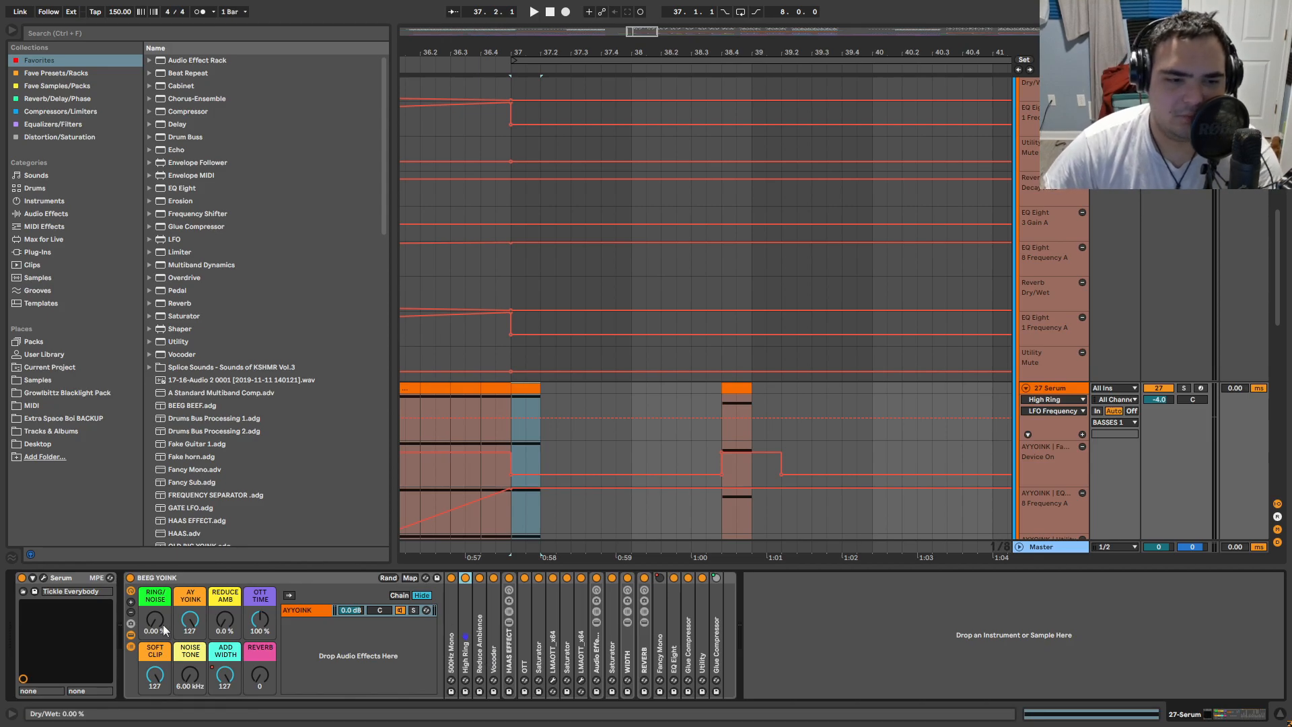
# Step: Hide the automation lanes and audition the bass while sweeping the RING/NOISE macro up and back to 0%
pyautogui.press('space')
pyautogui.press('a')
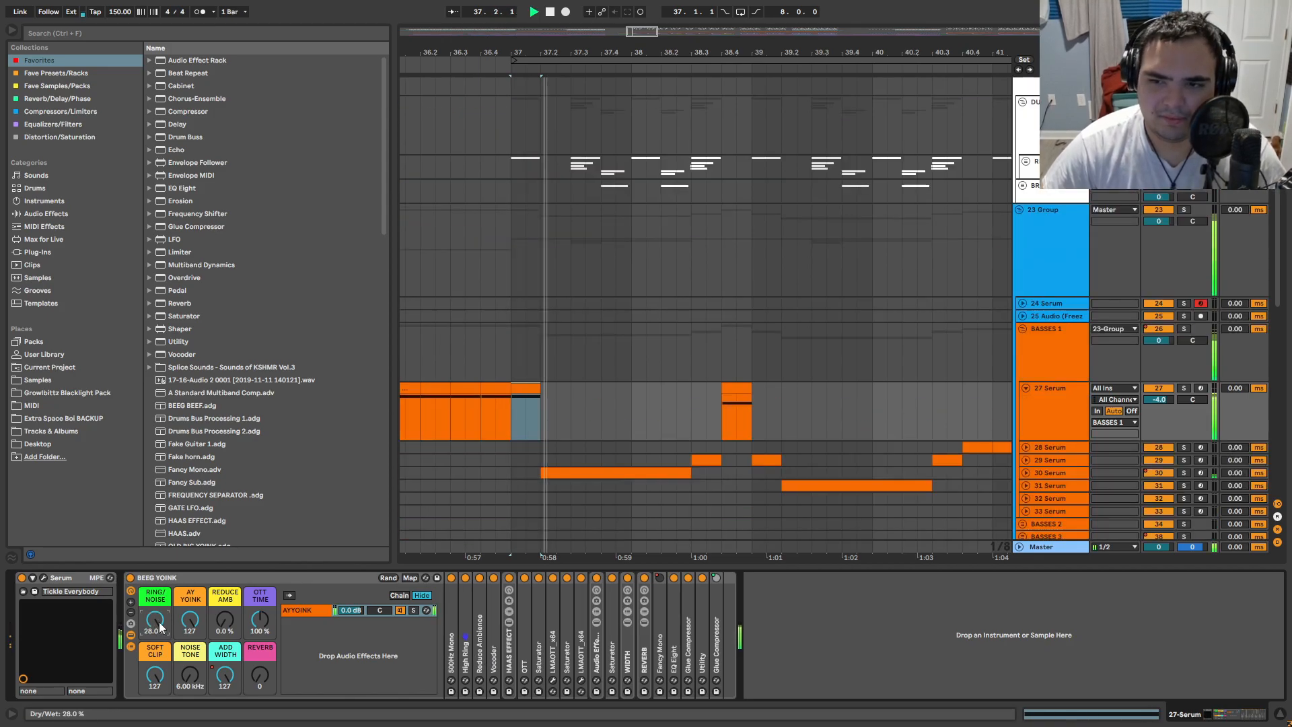
pyautogui.moveTo(162, 627); pyautogui.dragTo(161, 714)
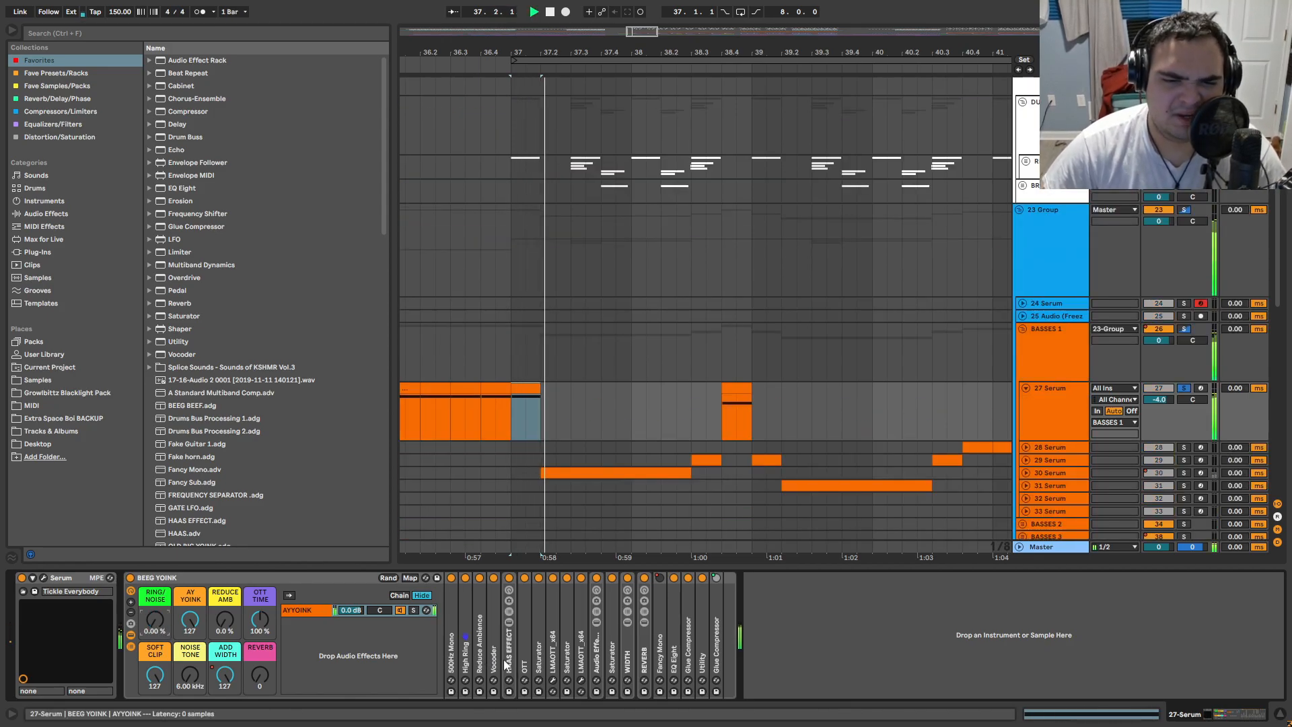
# Step: Unfold the Reduce Ambience and Vocoder devices one after the other, check their settings and fold them again
pyautogui.doubleClick(482, 640)
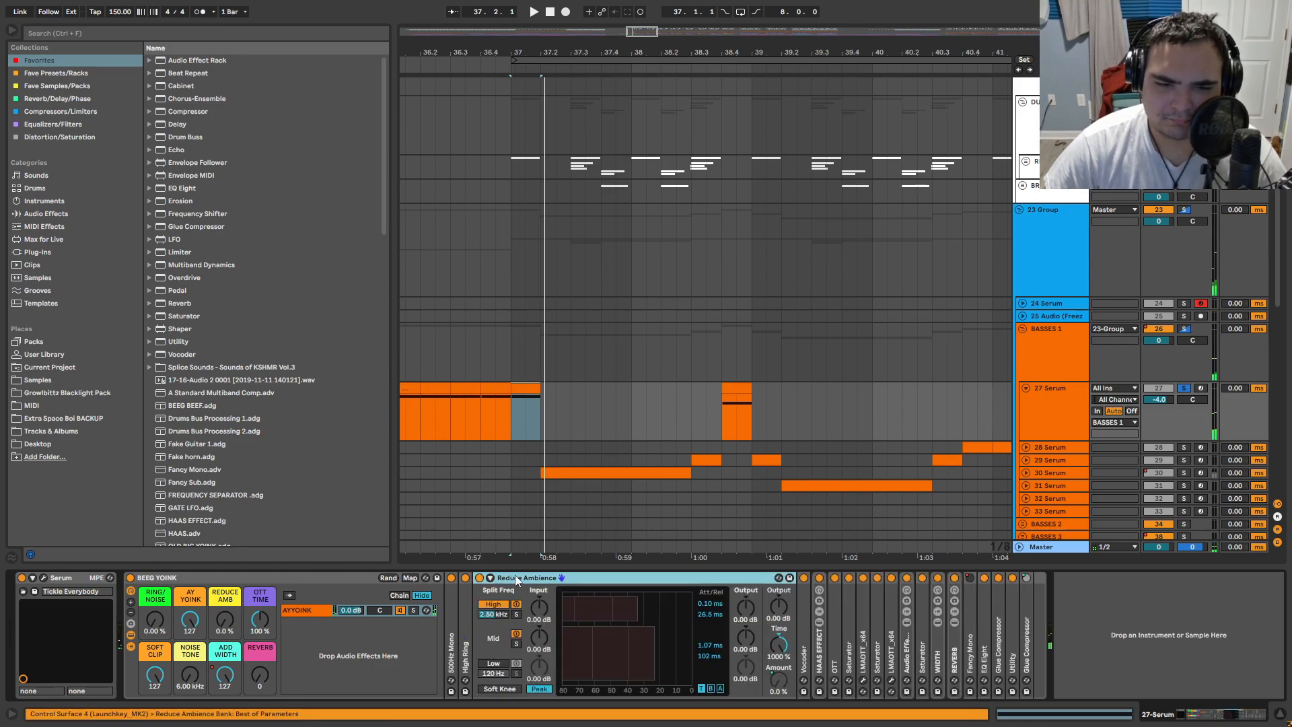
pyautogui.doubleClick(556, 579)
pyautogui.doubleClick(494, 656)
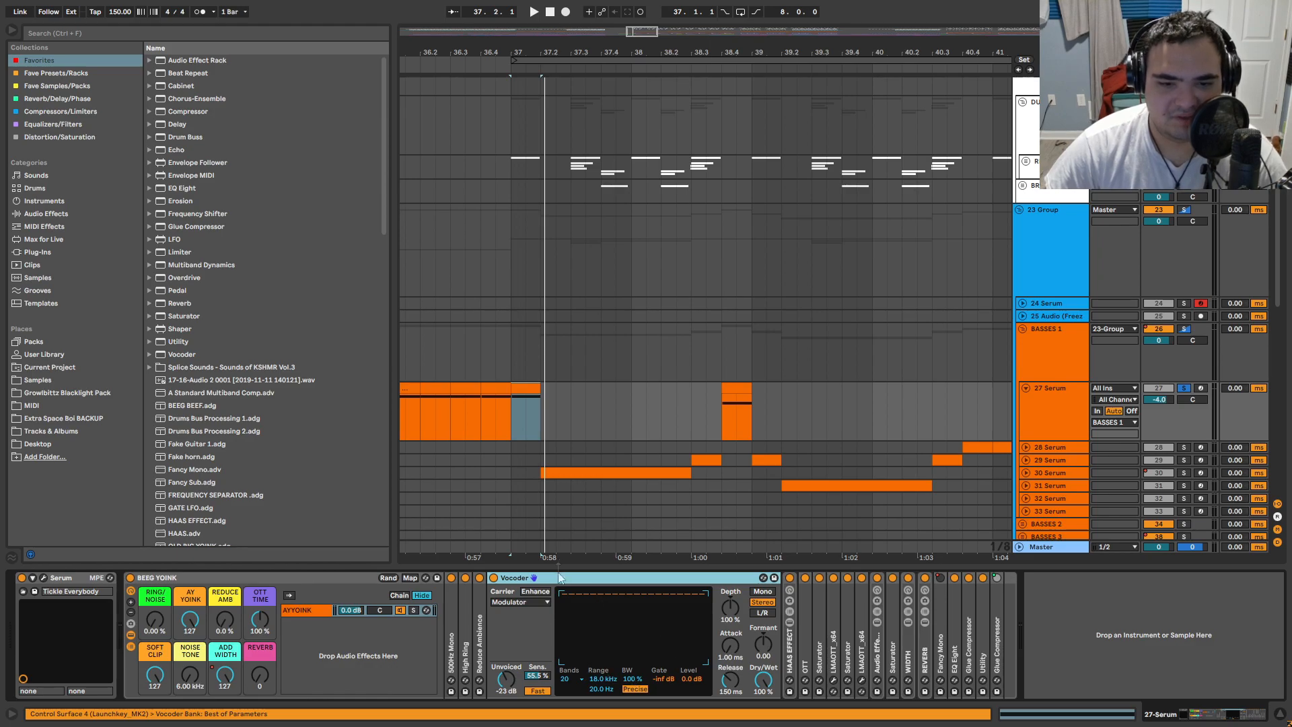
pyautogui.click(597, 683)
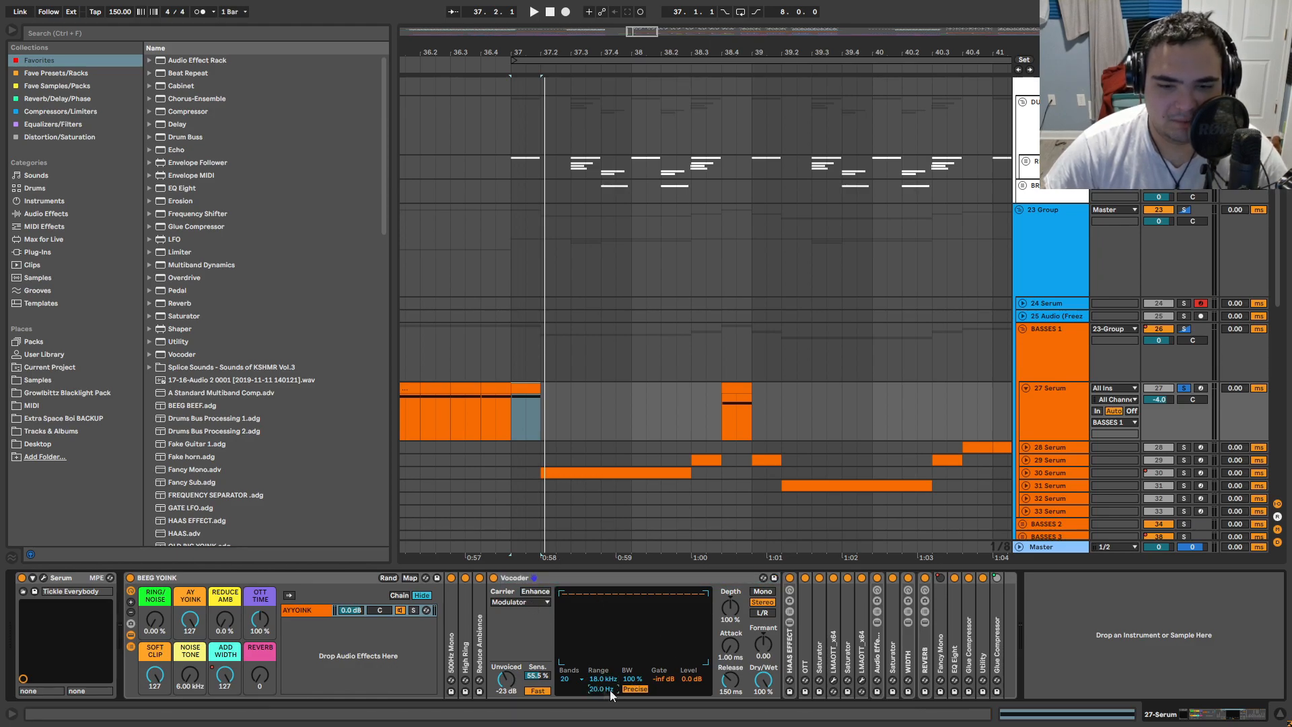
pyautogui.doubleClick(526, 577)
# Step: Unfold the HAAS EFFECT rack, inspect its TAL-Chorus and nested Audio Effect Rack, and fold both racks back
pyautogui.doubleClick(515, 647)
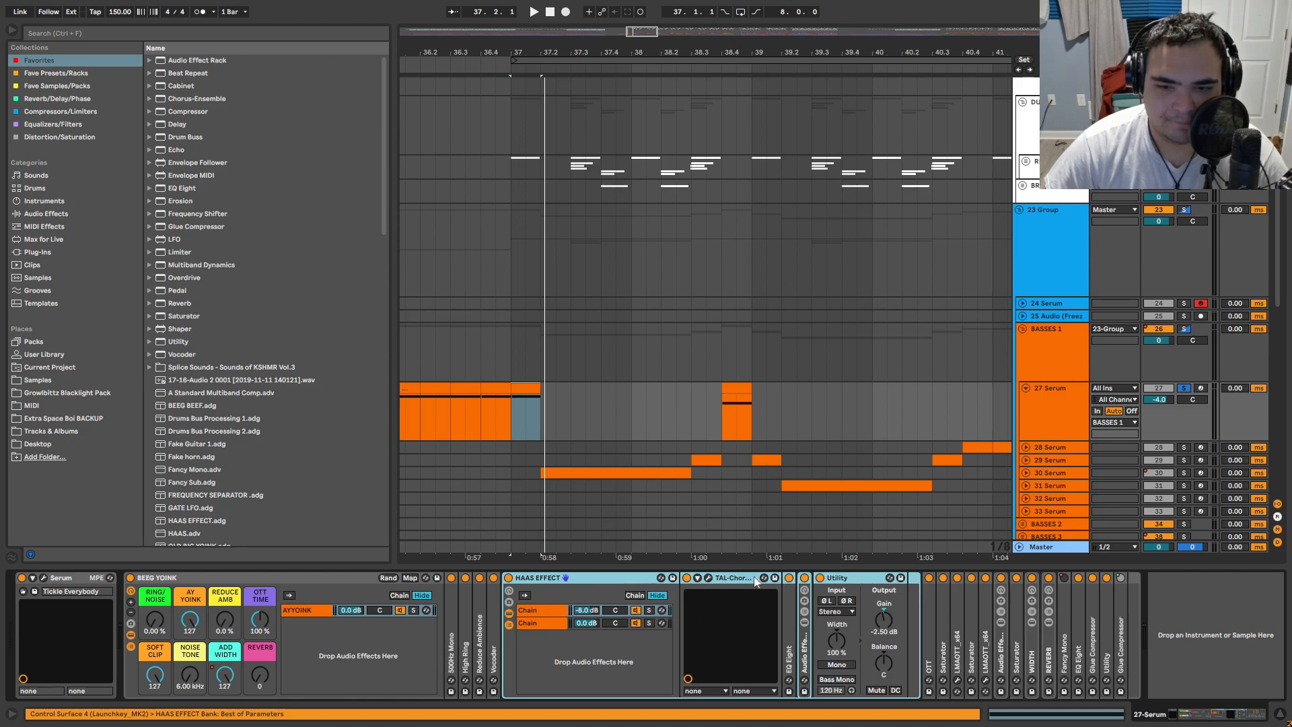
pyautogui.click(708, 578)
pyautogui.click(708, 578)
pyautogui.doubleClick(805, 653)
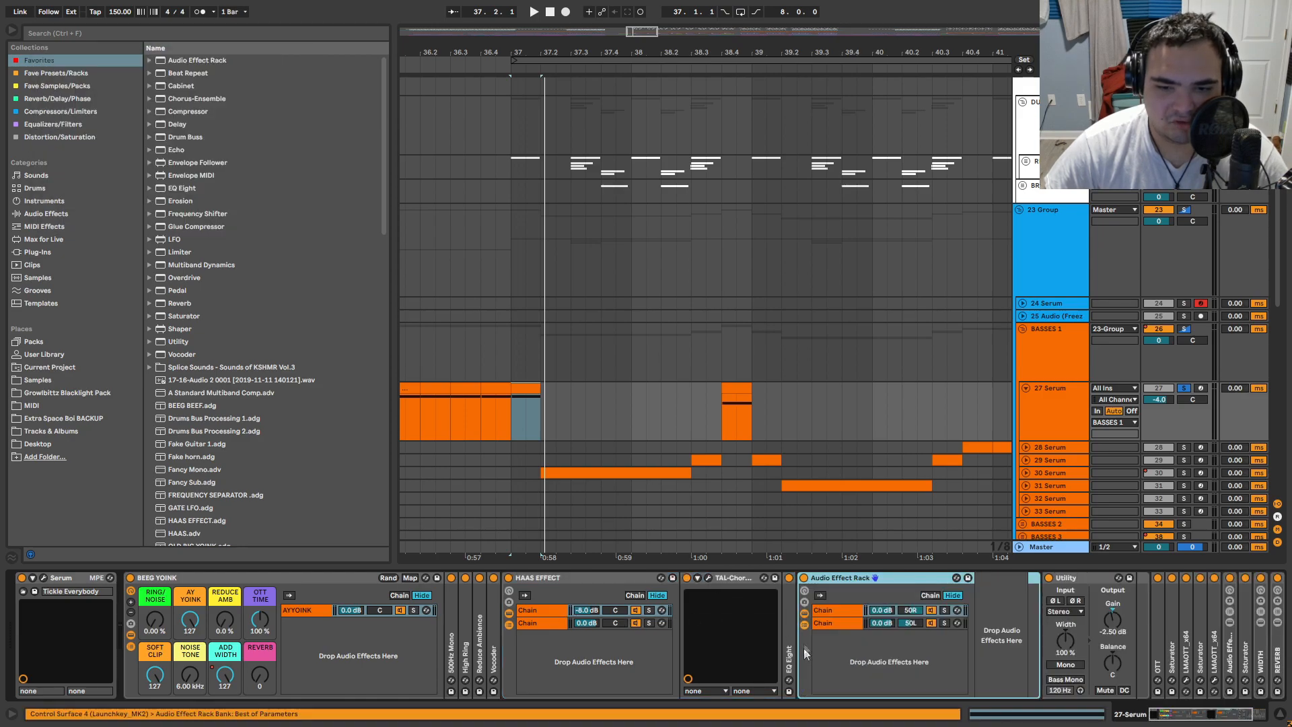
pyautogui.doubleClick(842, 577)
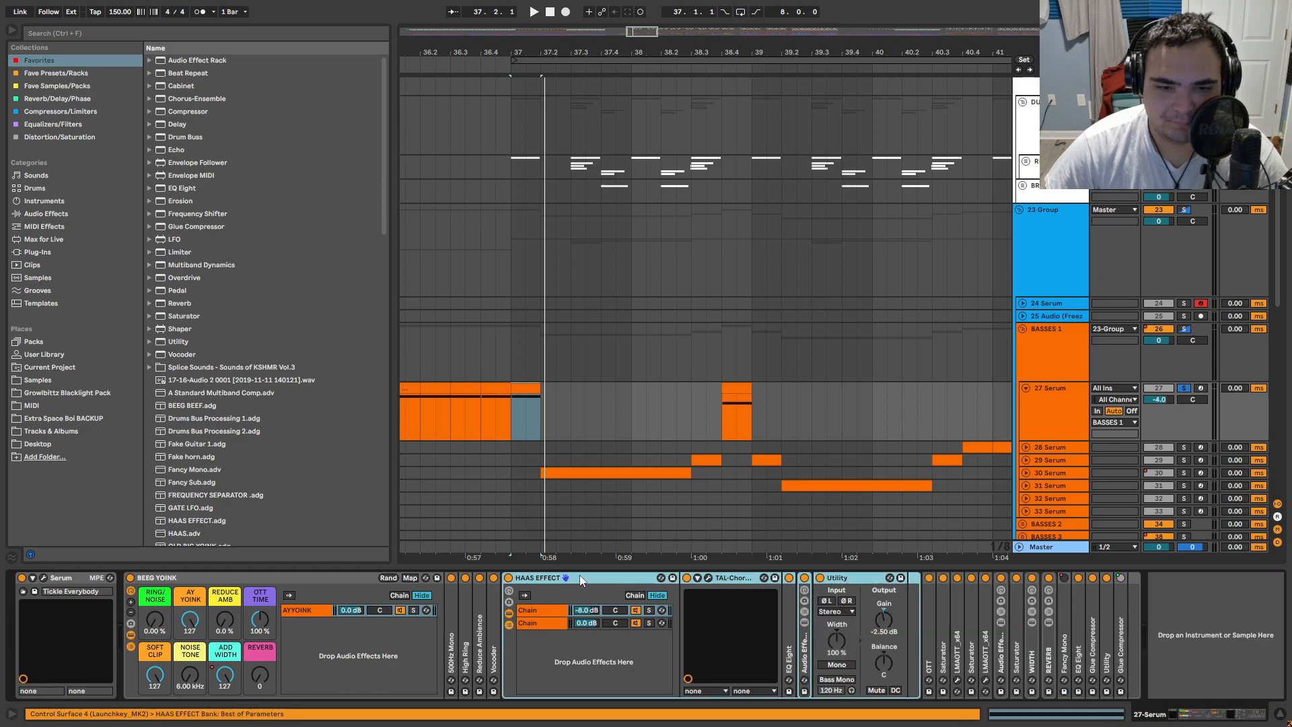
pyautogui.doubleClick(538, 577)
# Step: Play the bass again and inspect the OTT device's settings, folding it when done
pyautogui.press('space')
pyautogui.doubleClick(524, 649)
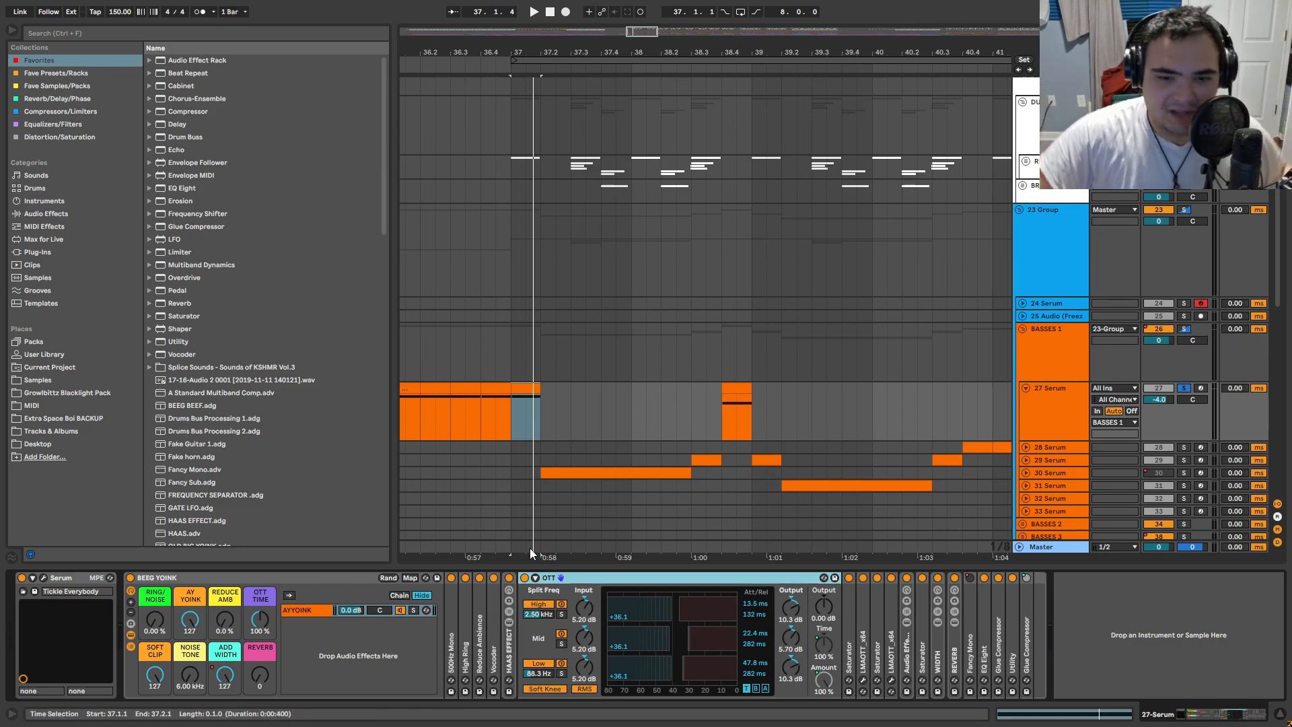
pyautogui.doubleClick(564, 577)
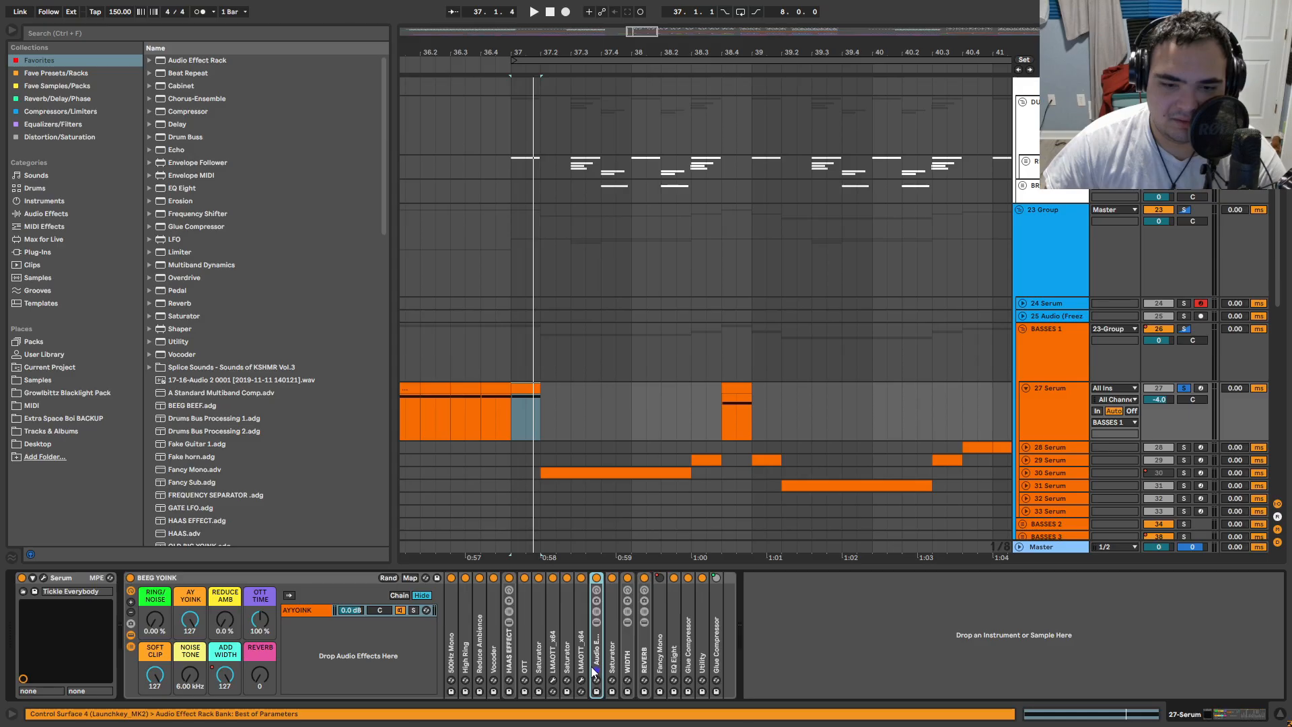
# Step: Unfold the nested Audio Effect Rack, inspect the PARALLEL COMP on its first chain and fold the rack
pyautogui.doubleClick(597, 639)
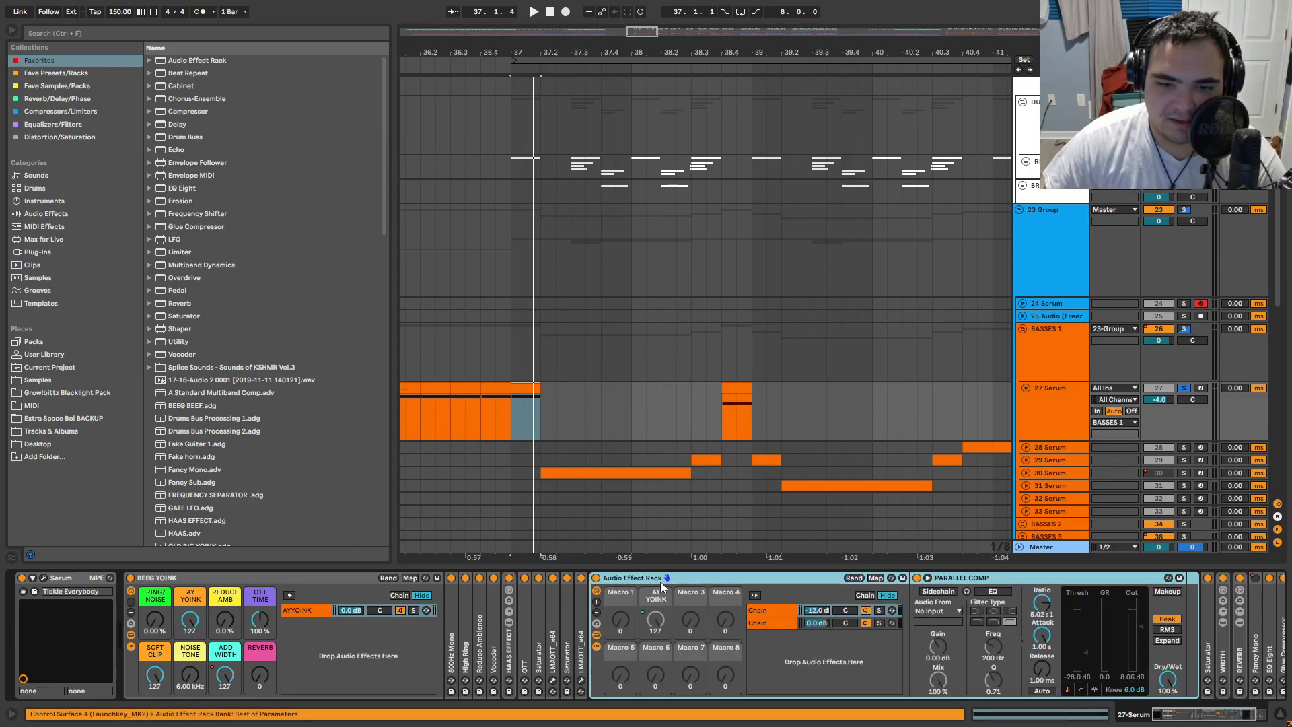
pyautogui.moveTo(1168, 719); pyautogui.dragTo(1198, 720)
pyautogui.click(673, 610)
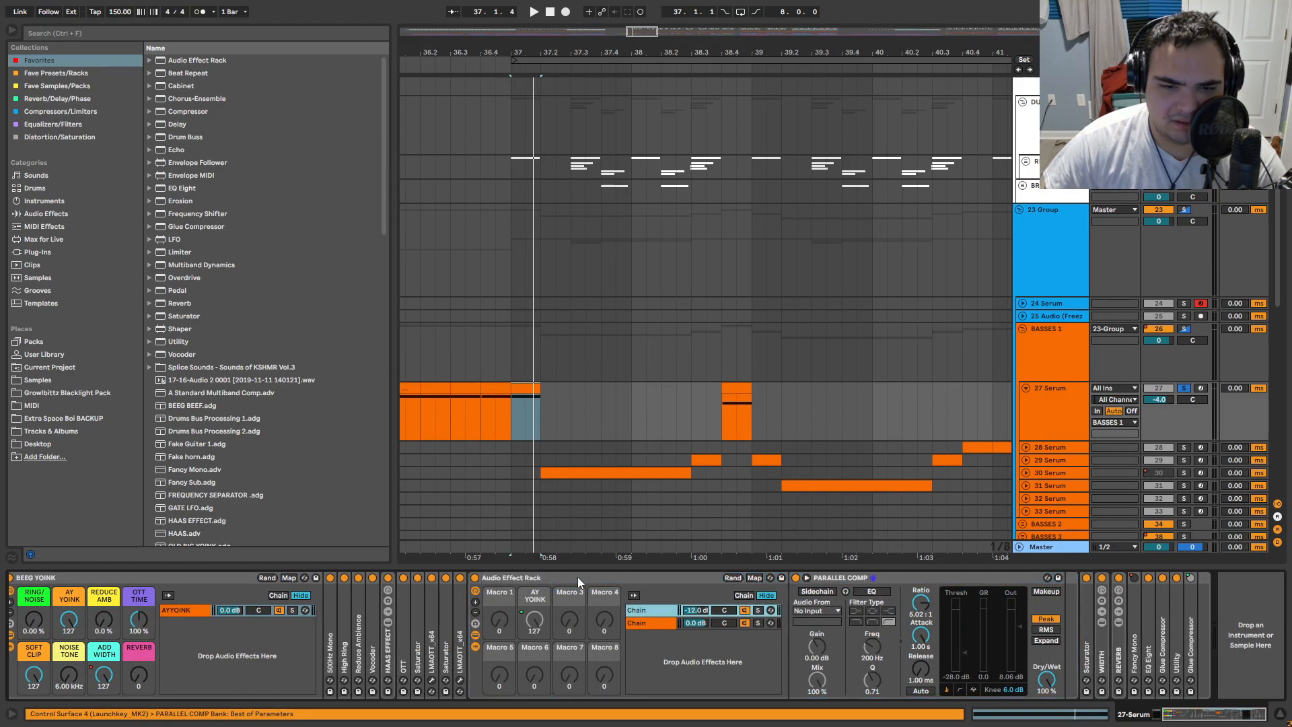
pyautogui.doubleClick(579, 577)
# Step: Unfold, check and refold the Saturator, WIDTH rack and REVERB rack that follow in the chain
pyautogui.doubleClick(492, 666)
pyautogui.doubleClick(517, 584)
pyautogui.doubleClick(510, 667)
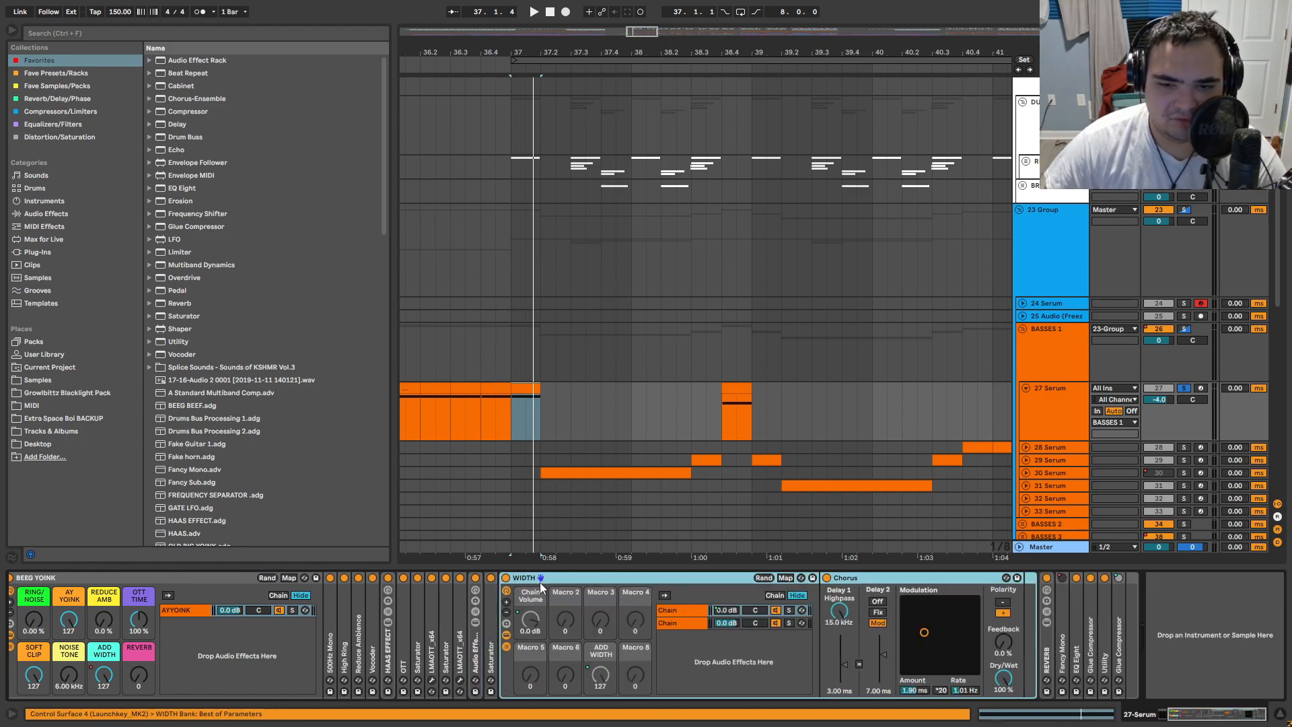
pyautogui.doubleClick(541, 580)
pyautogui.doubleClick(528, 671)
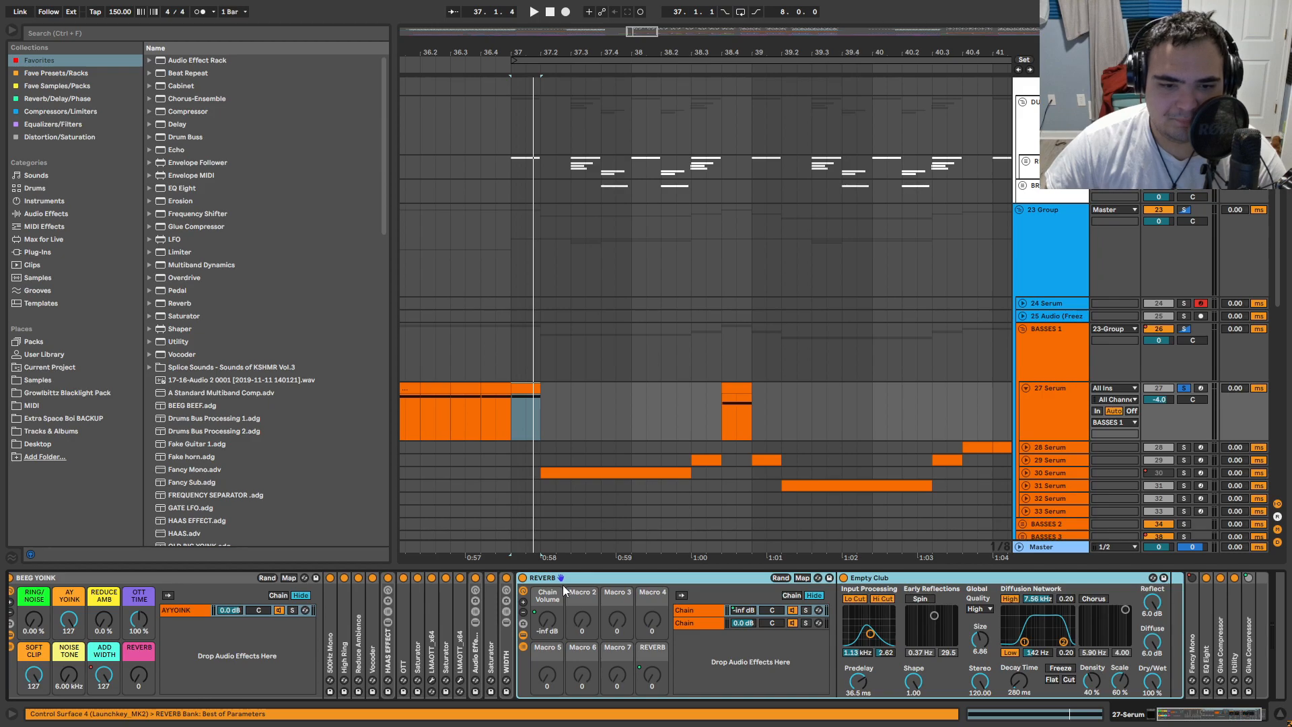
pyautogui.doubleClick(564, 580)
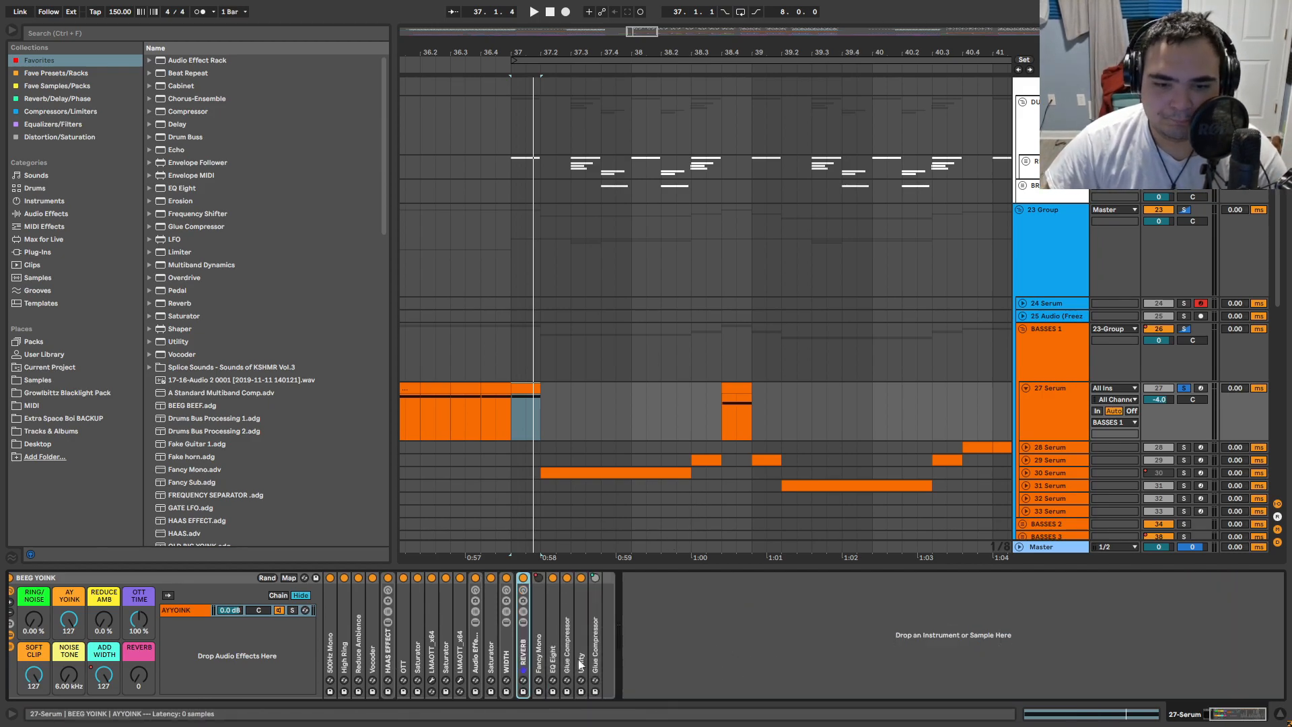
# Step: Fold the whole BEEG YOINK rack and open the 27 Serum synth window to look over its oscillators
pyautogui.moveTo(1234, 720); pyautogui.dragTo(718, 722)
pyautogui.doubleClick(155, 580)
pyautogui.click(43, 578)
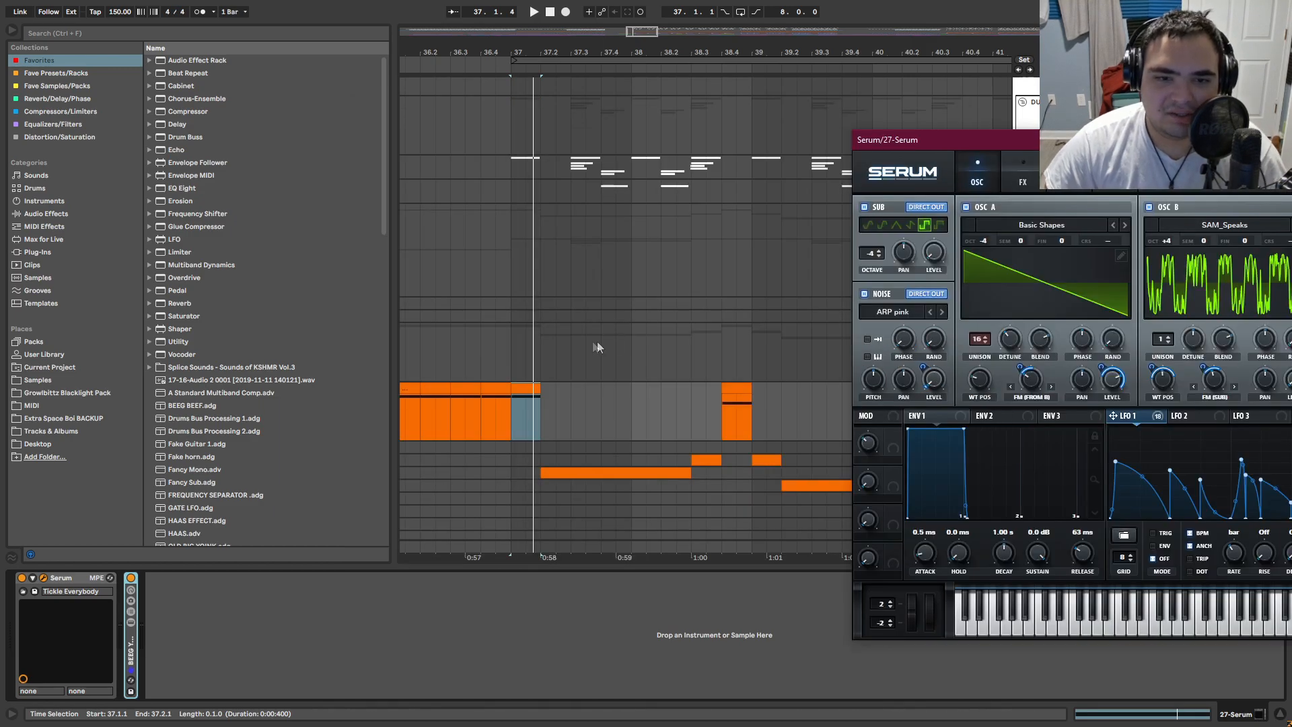
pyautogui.scroll(-10, 596, 342)
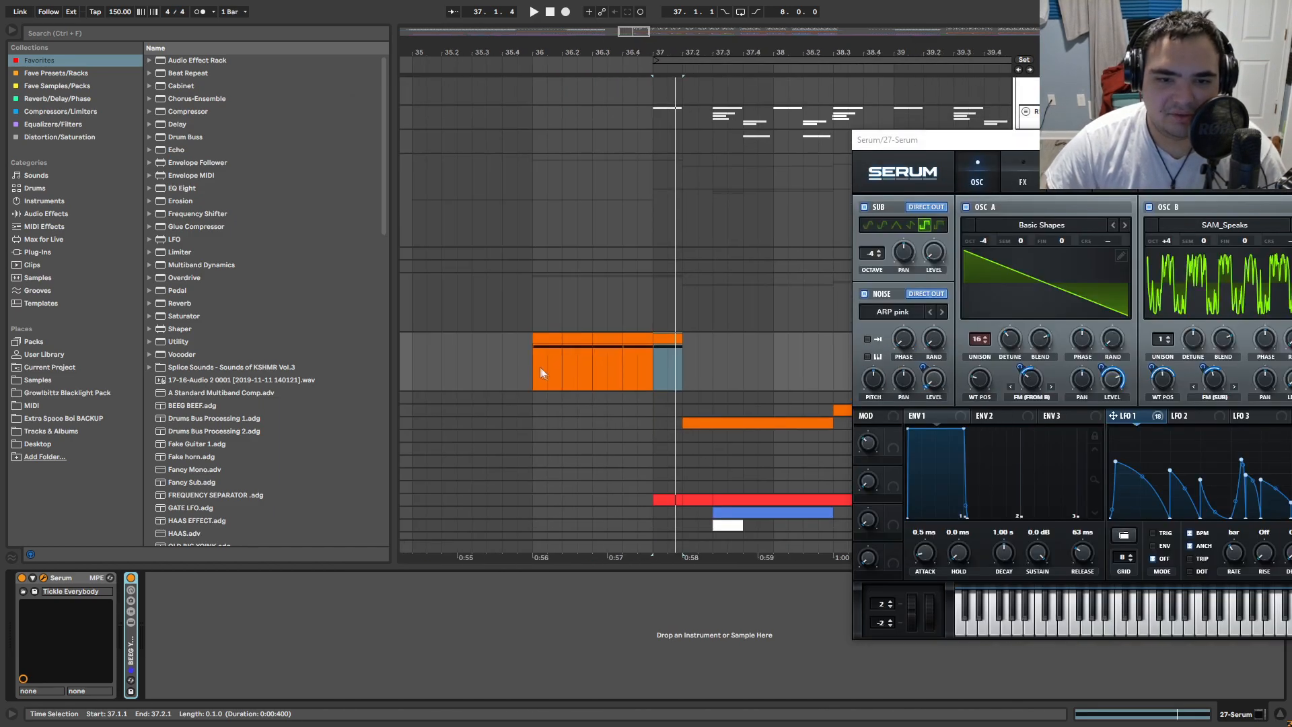
pyautogui.scroll(8, 579, 317)
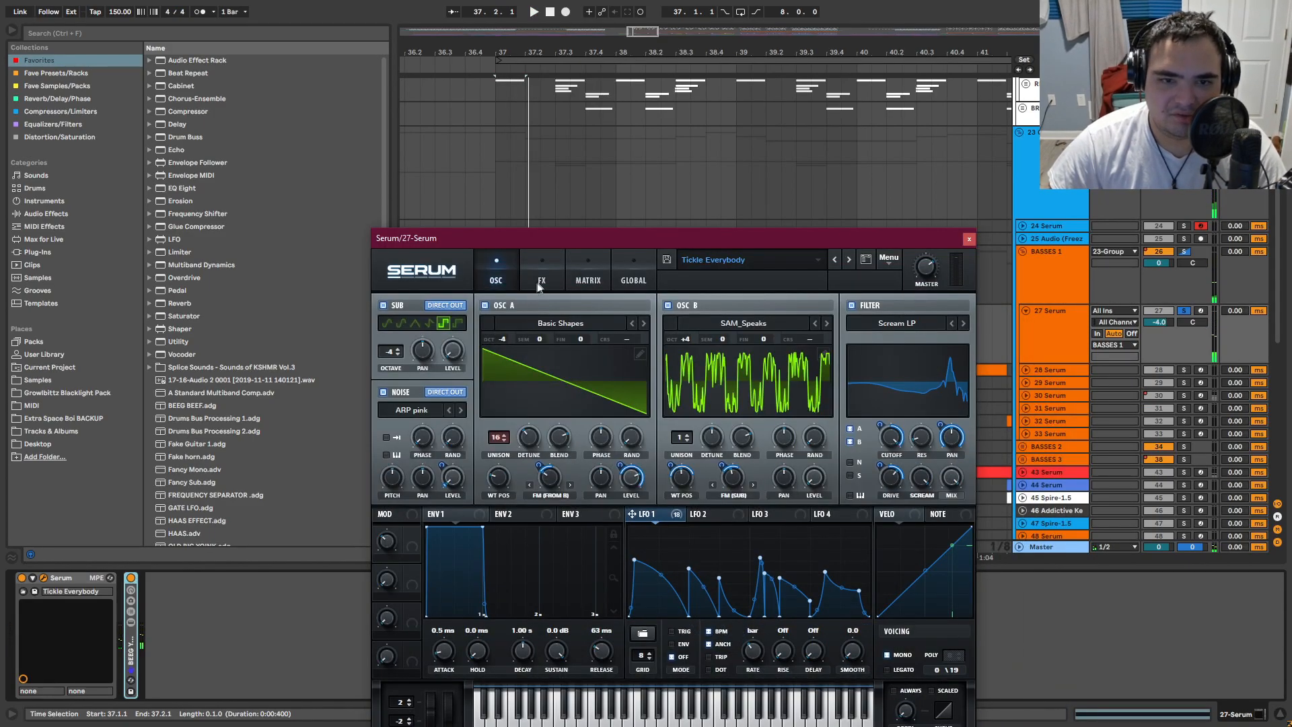
# Step: Check Serum's FX and OSC pages, close the synth window and unfold the BEEG YOINK rack
pyautogui.click(540, 283)
pyautogui.click(500, 275)
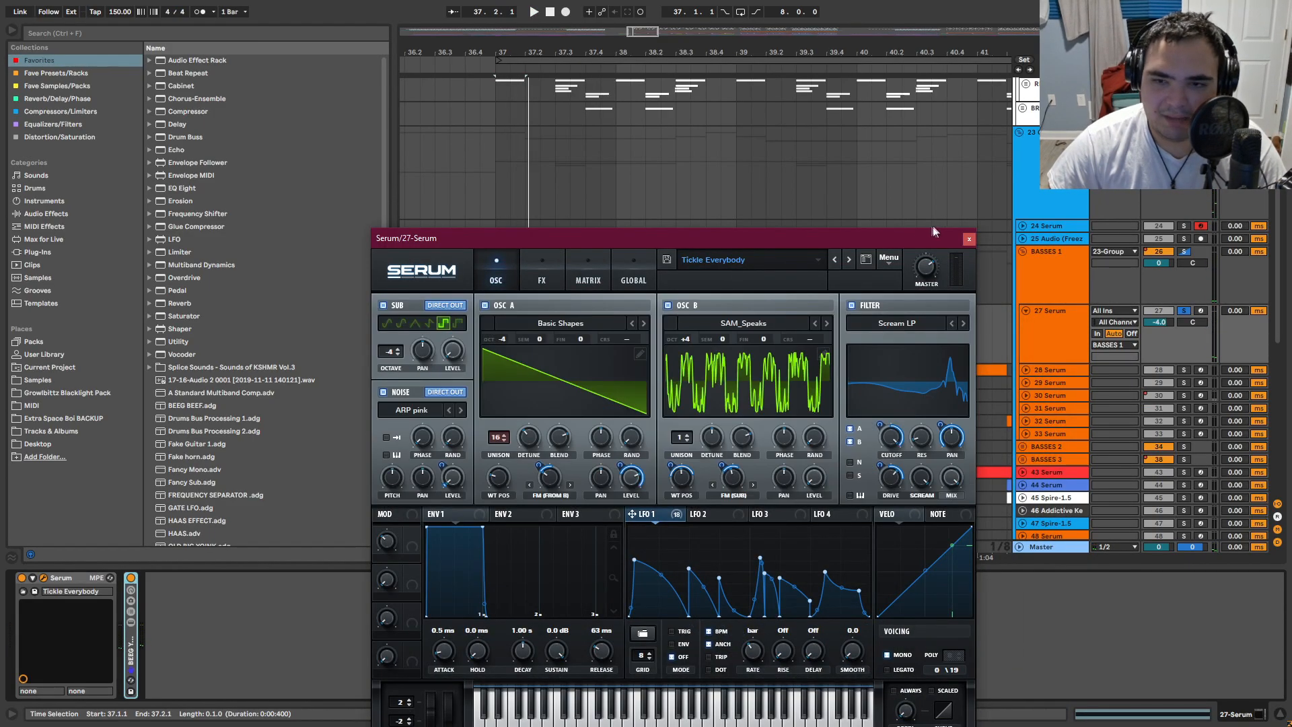
pyautogui.click(968, 238)
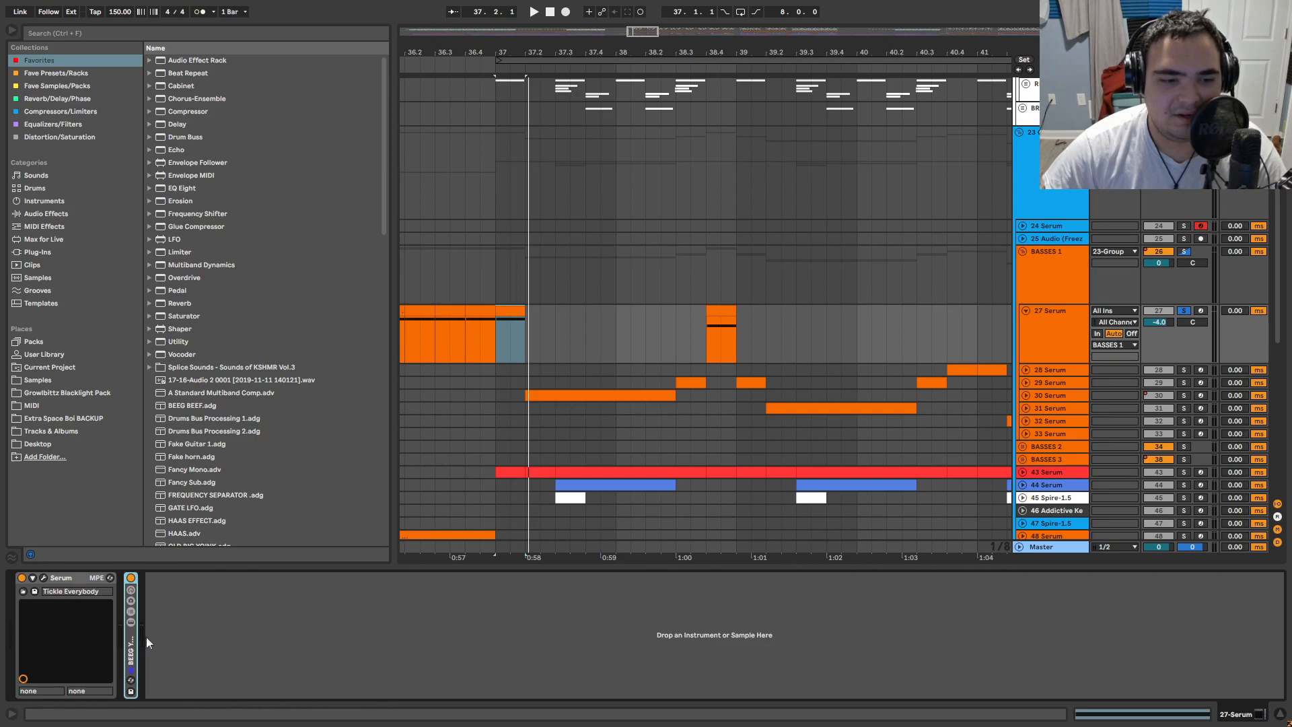
pyautogui.doubleClick(132, 648)
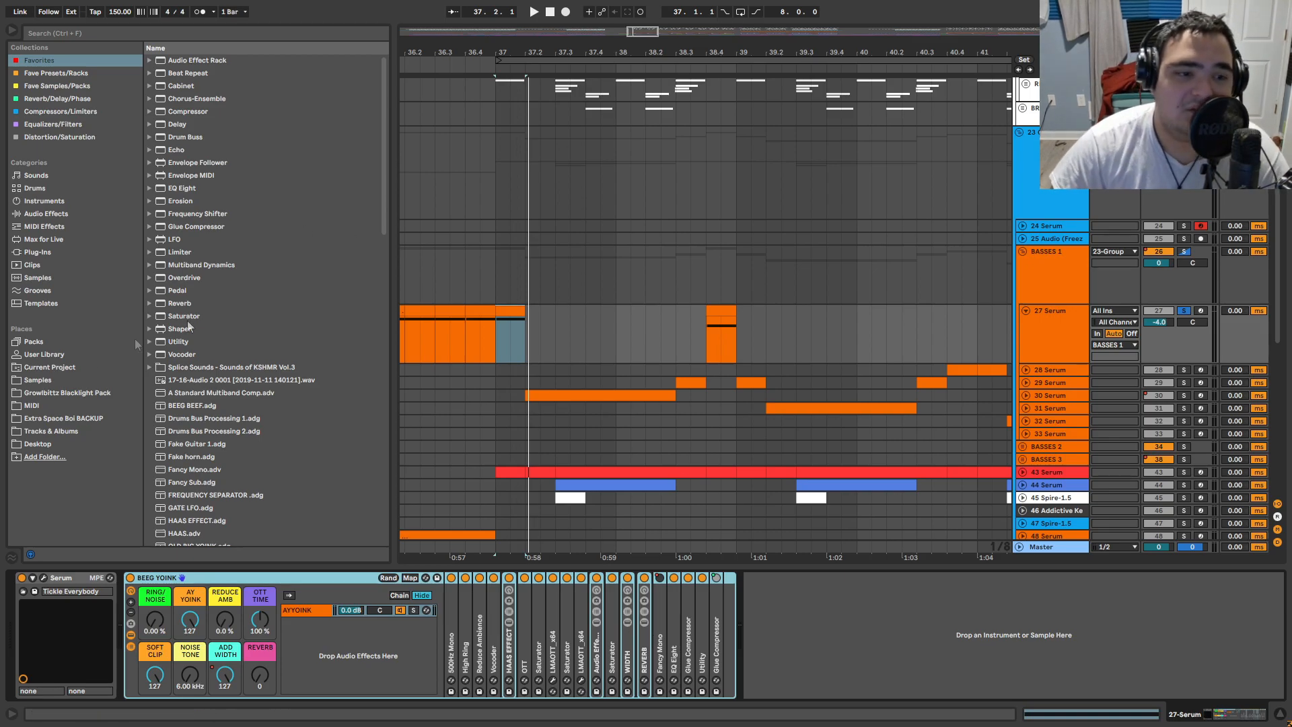
# Step: Browse the Growlbittz Blacklight Pack to Sound Design > FX, check the Noises folder and expand the SFX folder
pyautogui.click(40, 381)
pyautogui.click(62, 393)
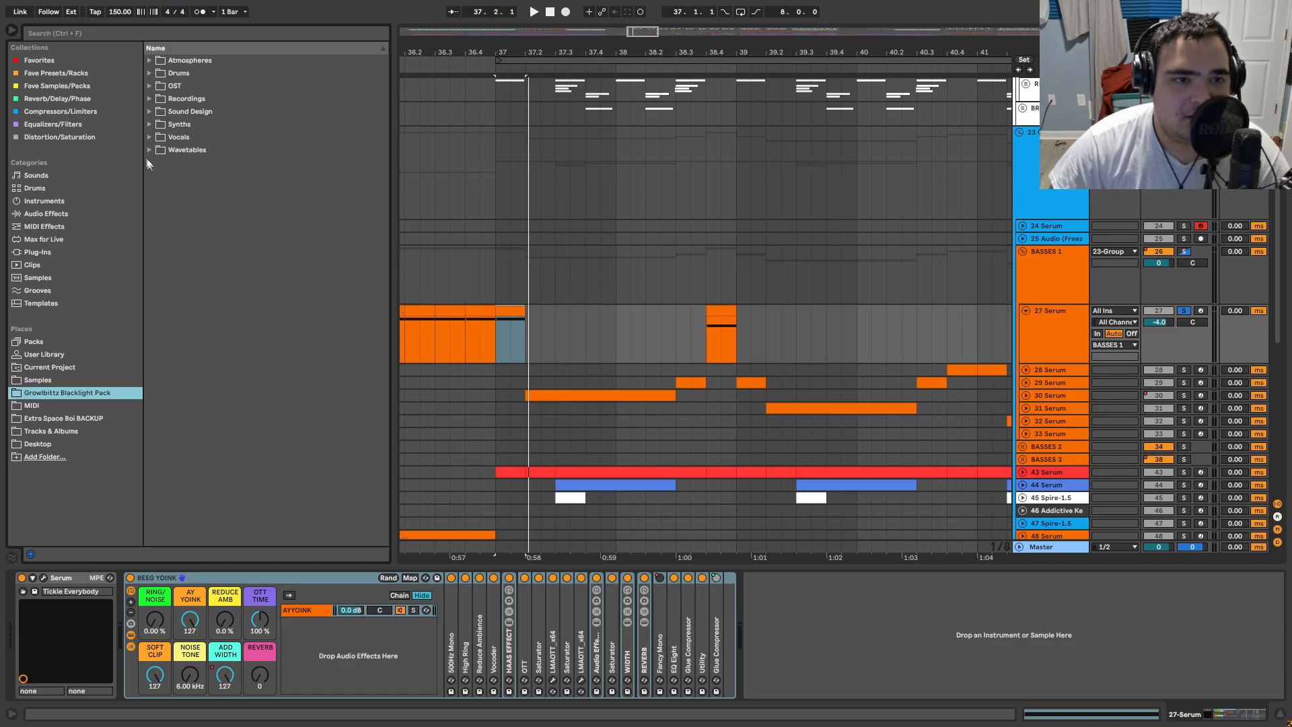
pyautogui.click(149, 111)
pyautogui.click(157, 123)
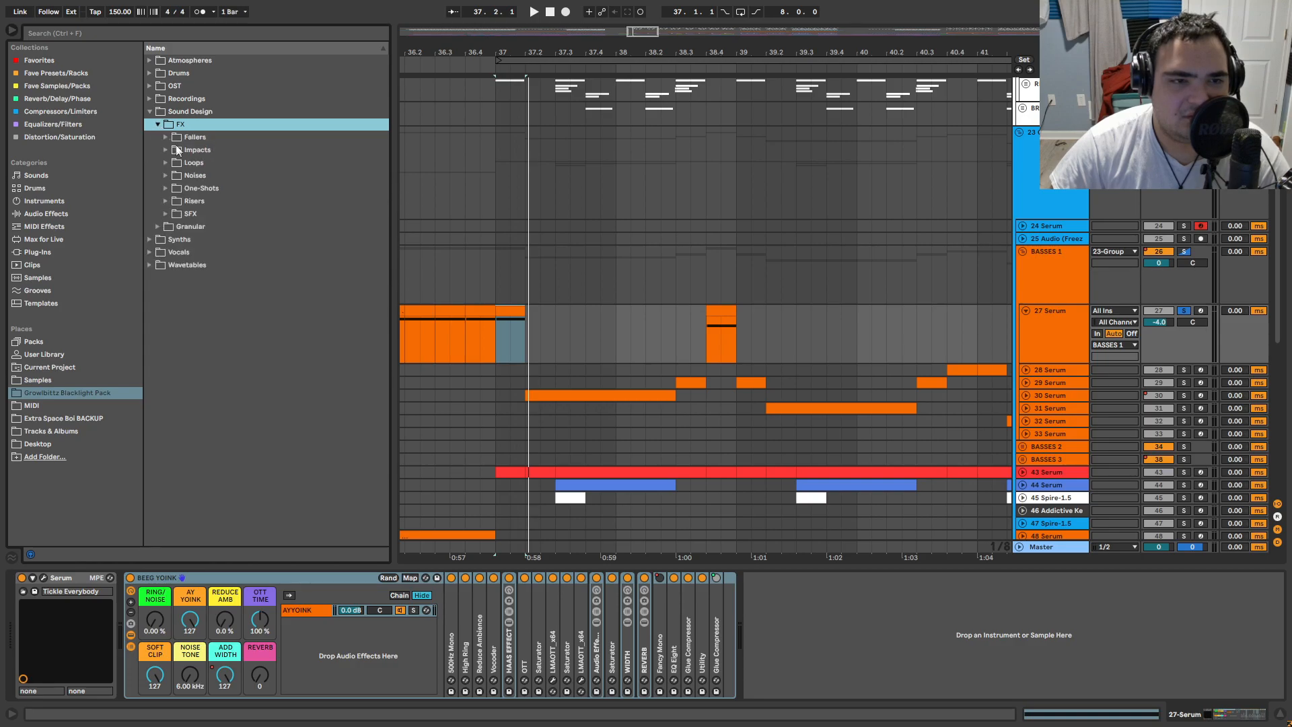
pyautogui.click(166, 176)
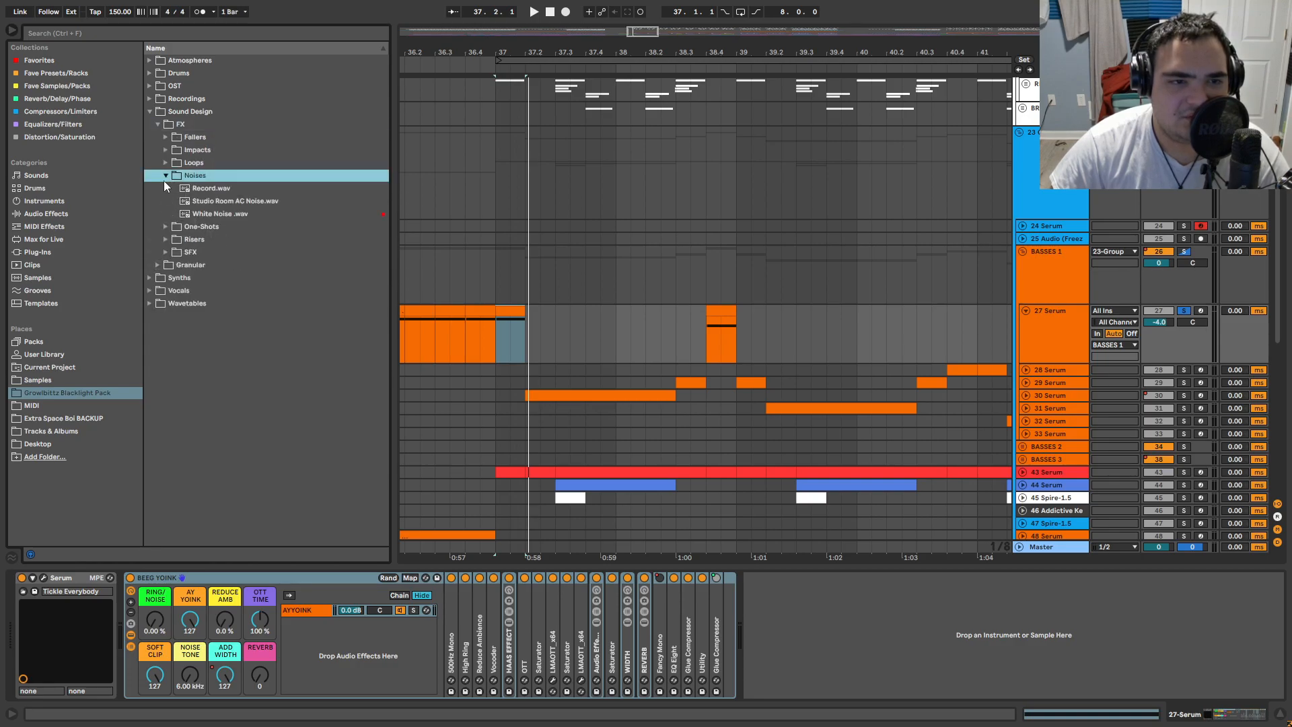
pyautogui.click(165, 176)
pyautogui.click(167, 214)
# Step: Preview Ambience by OTT Artifacts.wav and the OTT Artifacts samples, from Clicks n' Noise through Droplets of Light
pyautogui.scroll(-3, 202, 202)
pyautogui.click(228, 118)
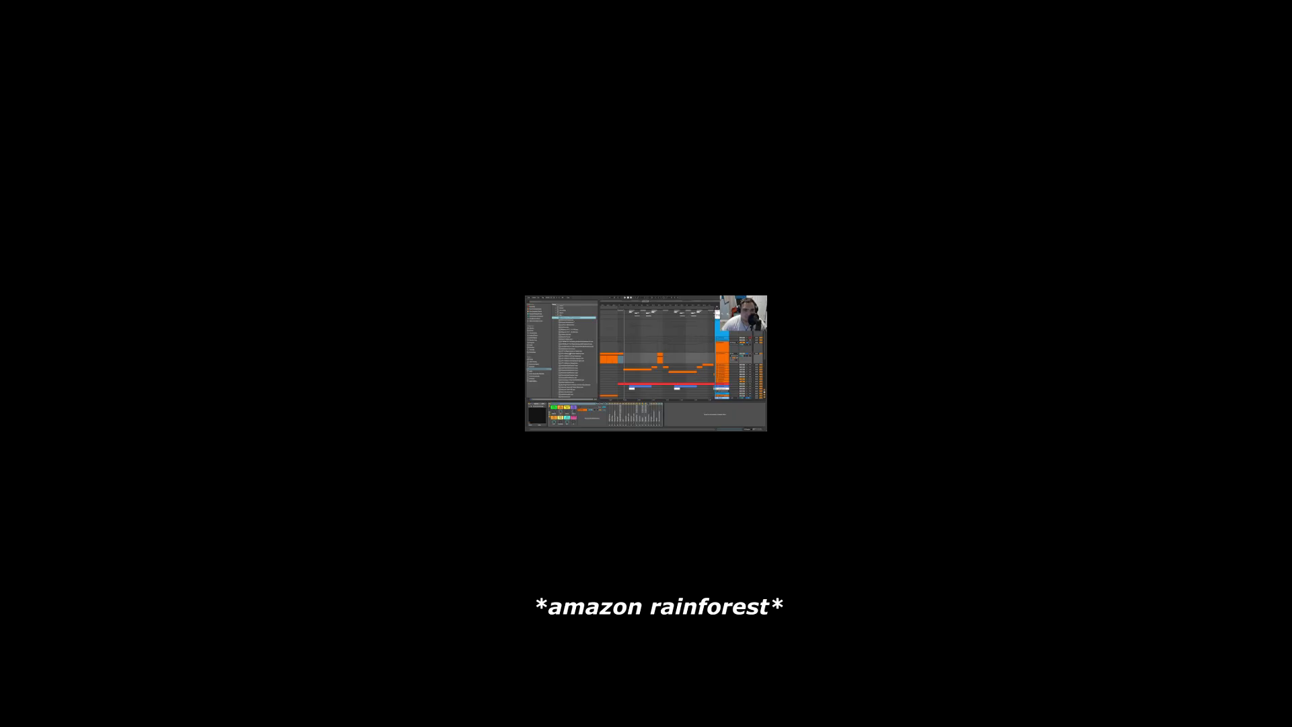
pyautogui.click(571, 351)
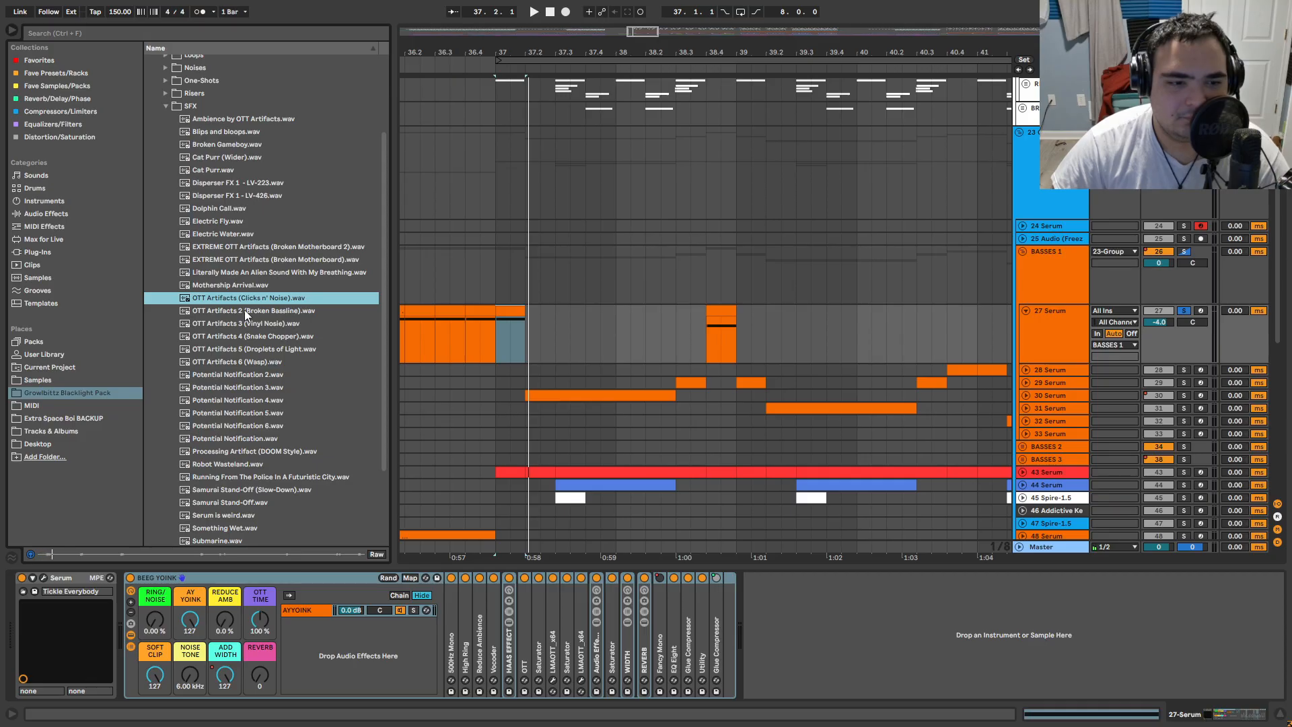
pyautogui.click(245, 310)
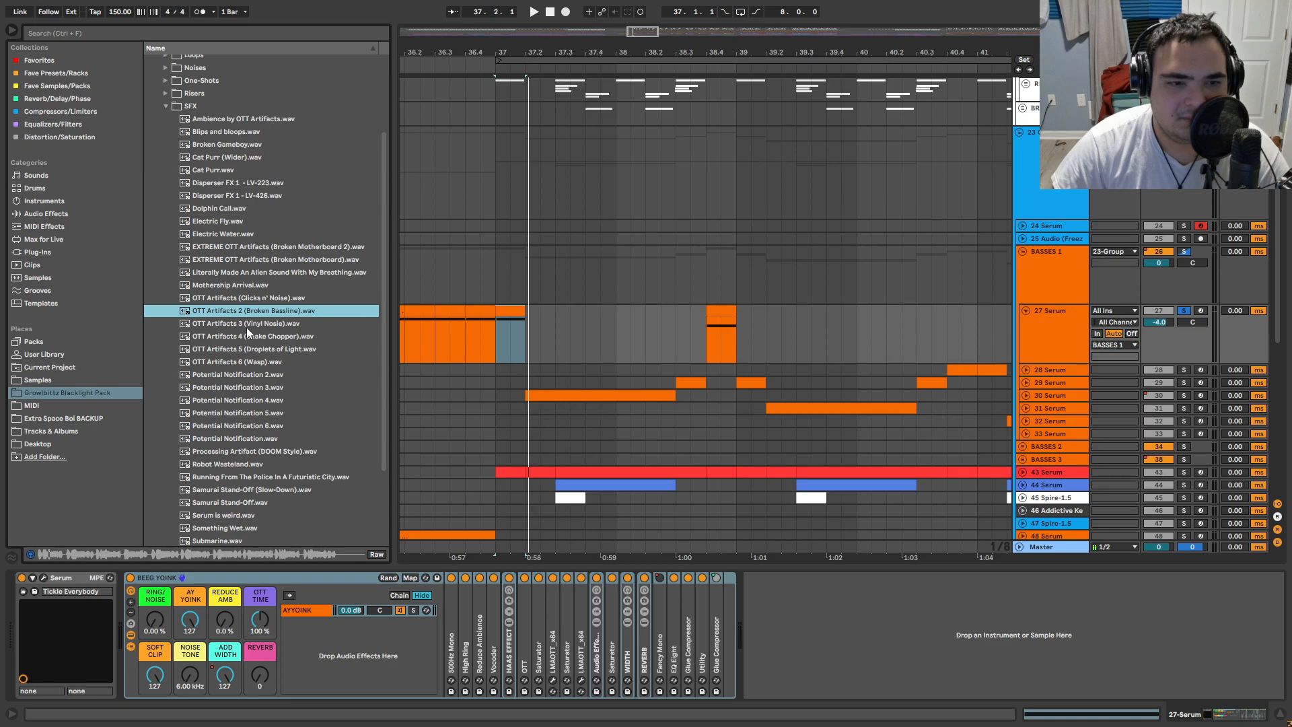
pyautogui.click(249, 325)
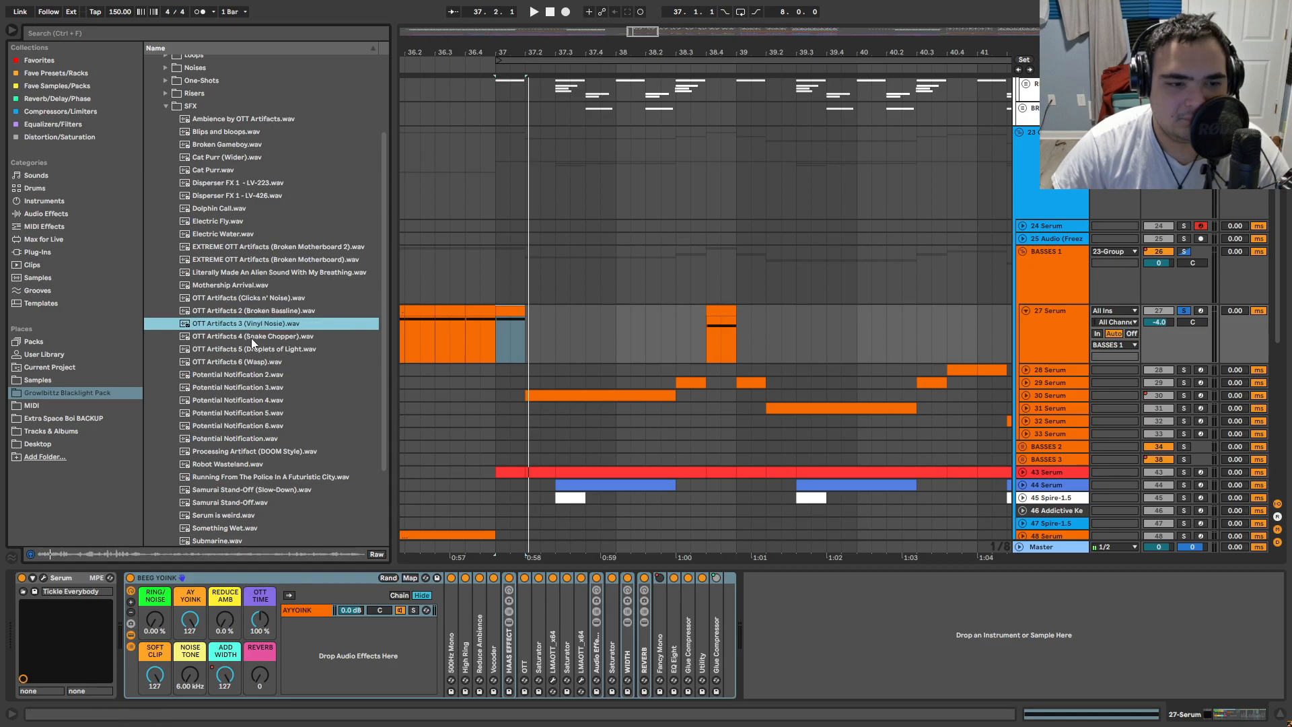
pyautogui.click(253, 337)
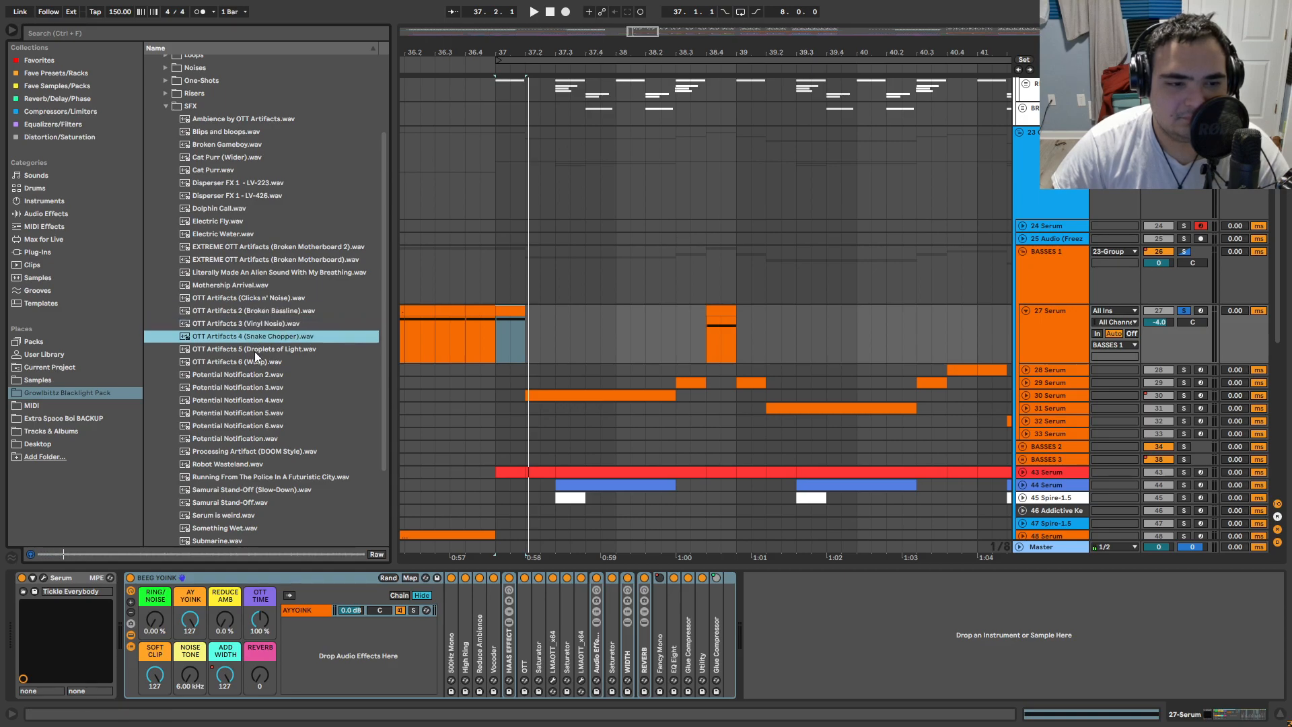
pyautogui.click(254, 352)
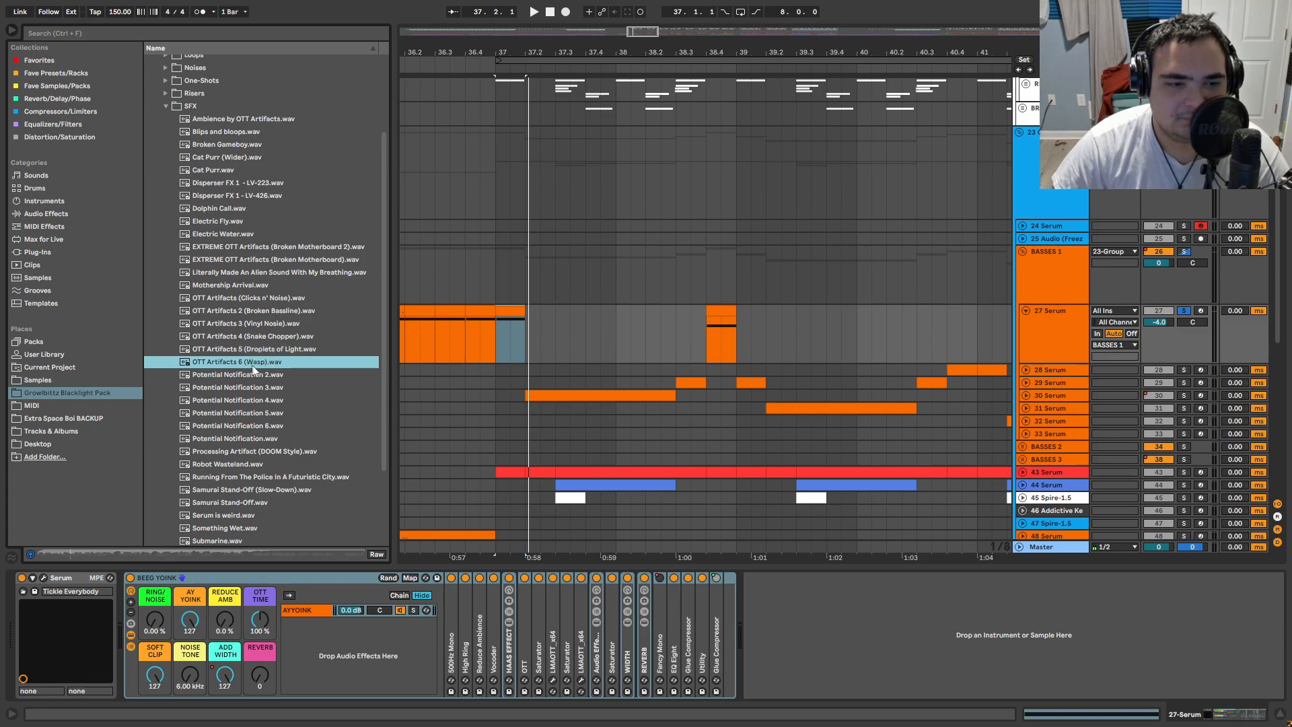
# Step: Return the browser to the Favorites collection and reselect the 27 Serum clip at bar 37
pyautogui.click(39, 60)
pyautogui.moveTo(767, 383); pyautogui.dragTo(811, 395)
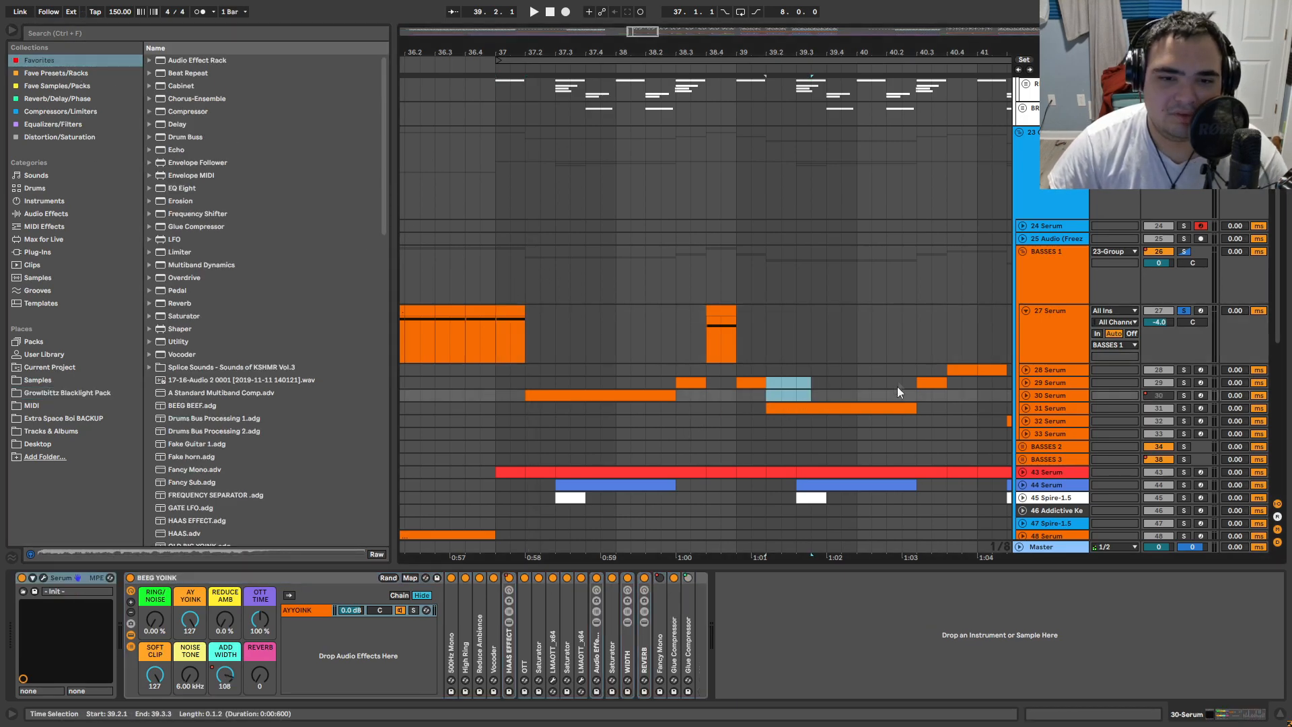
pyautogui.click(517, 310)
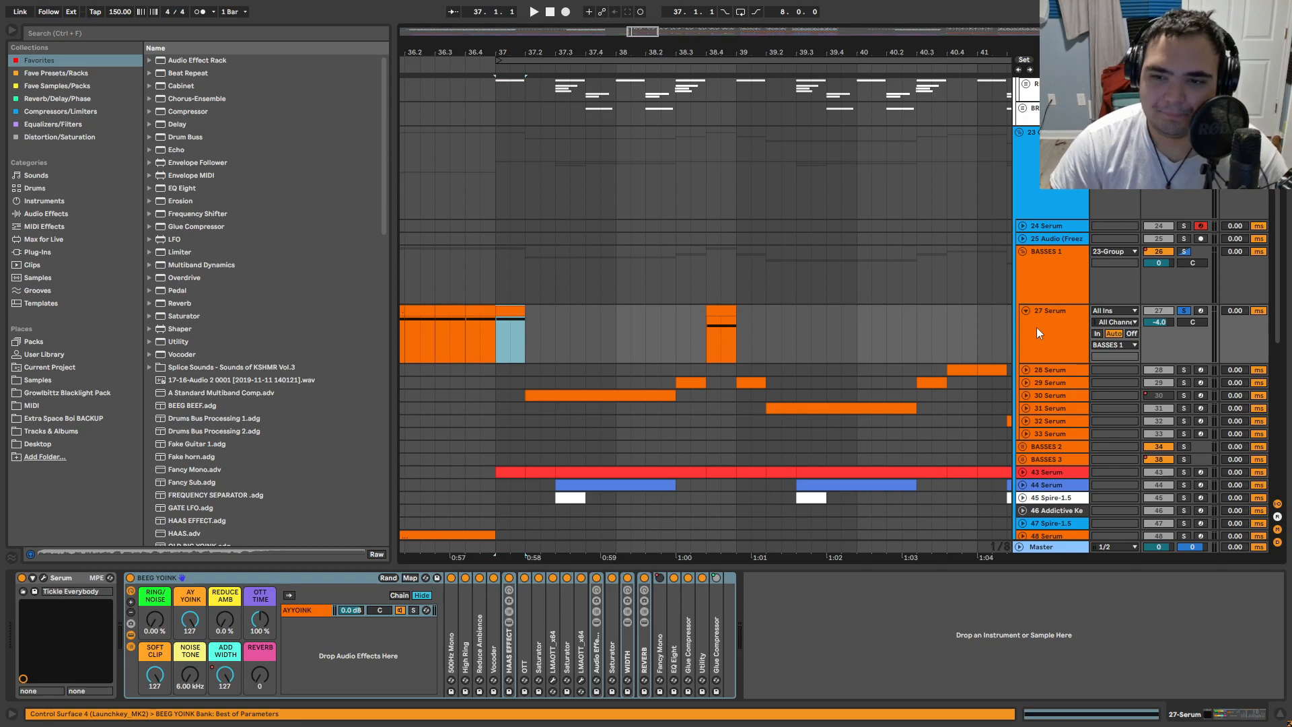
# Step: Fold the 27 Serum track, open its Serum window and check the FX and OSC pages, including oscillator B's SAM_Speaks wavetable
pyautogui.click(1026, 310)
pyautogui.click(44, 578)
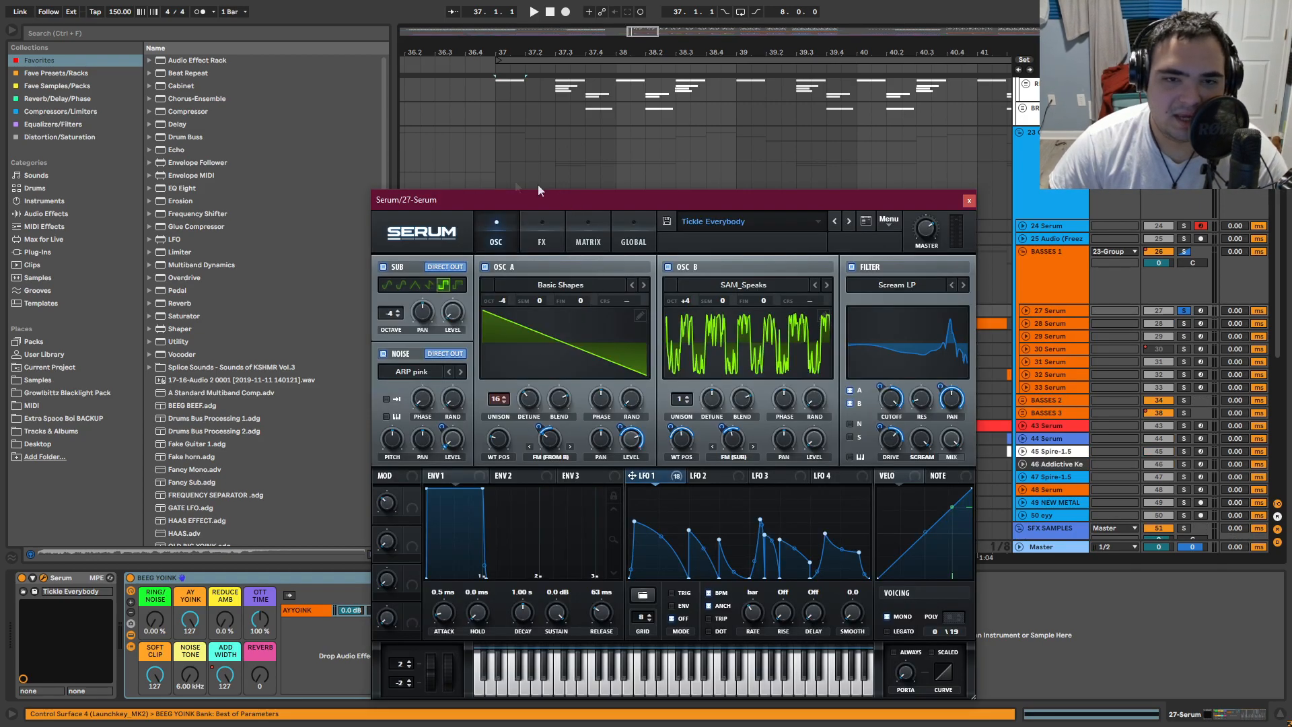
pyautogui.moveTo(544, 197); pyautogui.dragTo(450, 81)
pyautogui.click(451, 122)
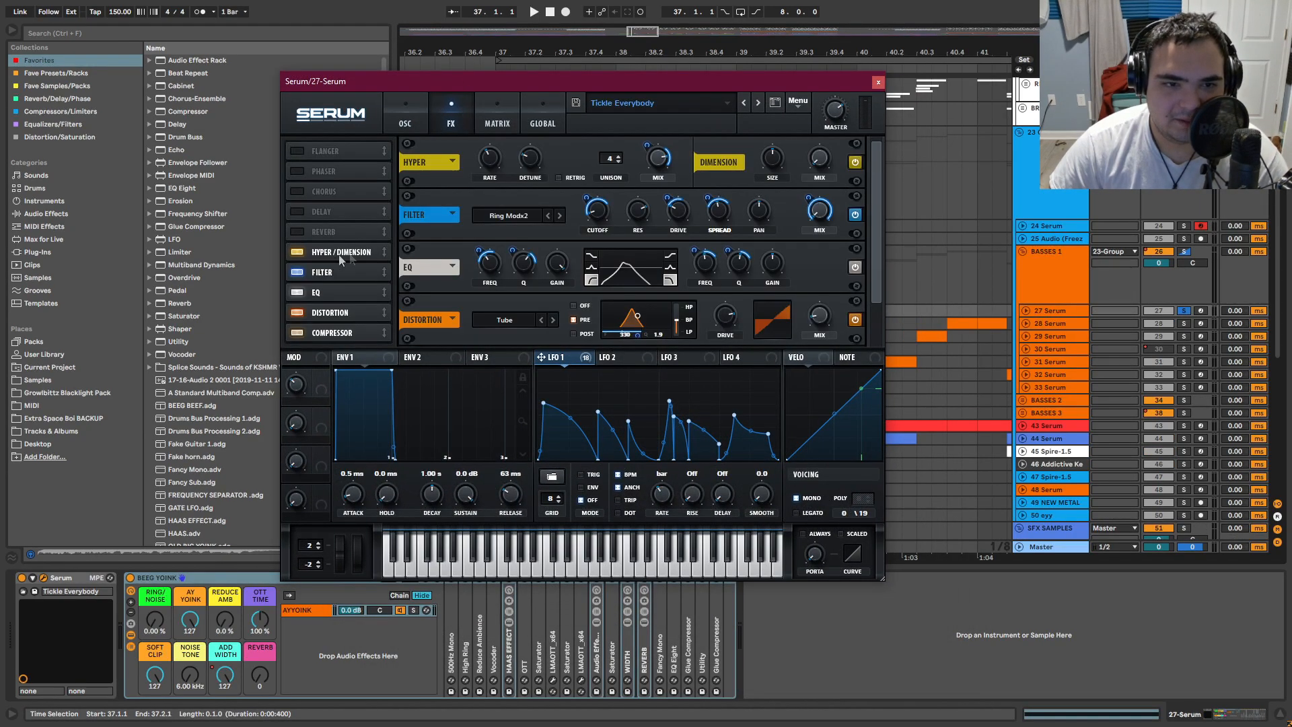
pyautogui.click(402, 114)
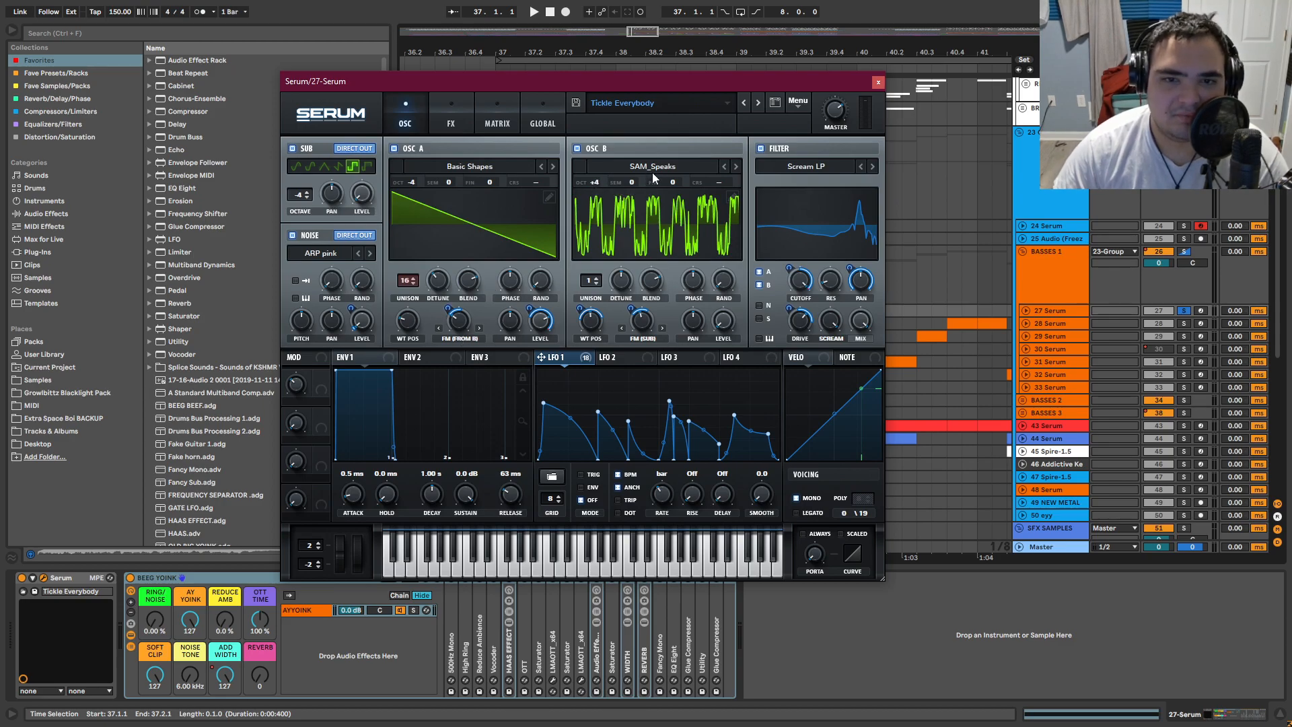
pyautogui.click(712, 218)
pyautogui.click(695, 241)
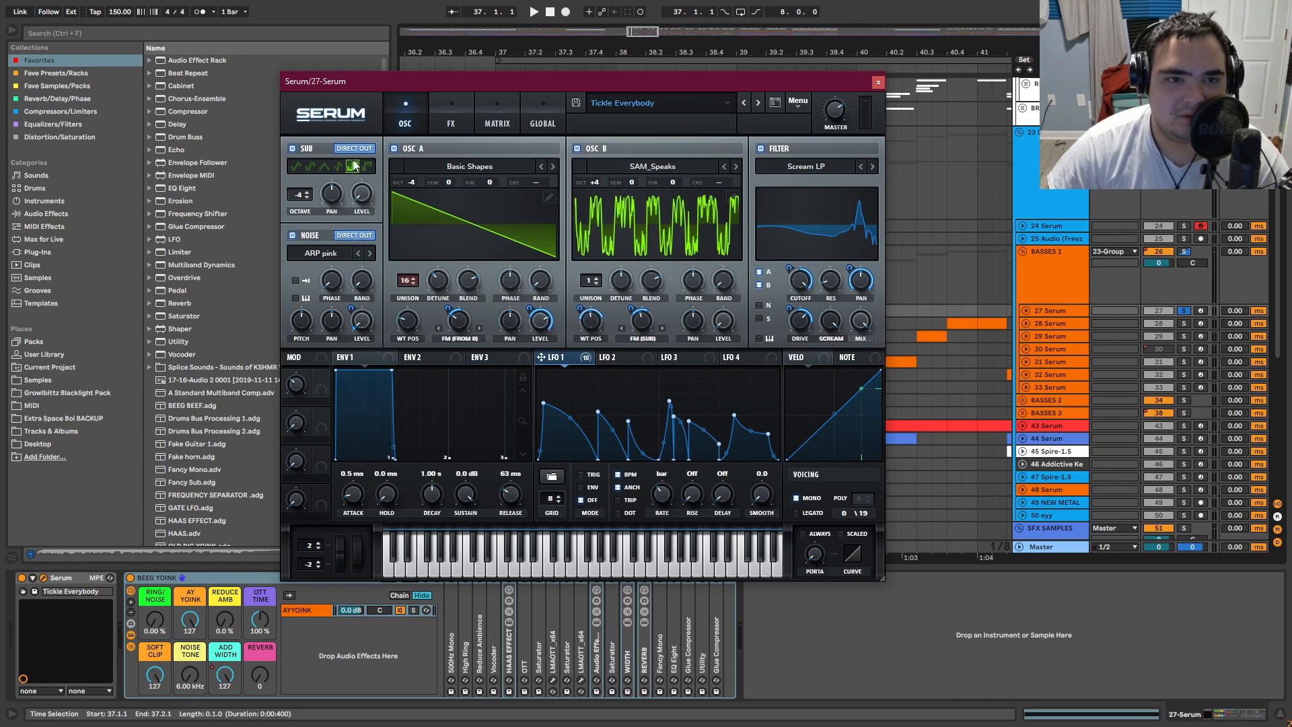
# Step: Switch Serum's skin to the Retro theme and on to the dark blue-grey theme with white waveforms
pyautogui.click(330, 113)
pyautogui.moveTo(328, 149)
pyautogui.click(647, 223)
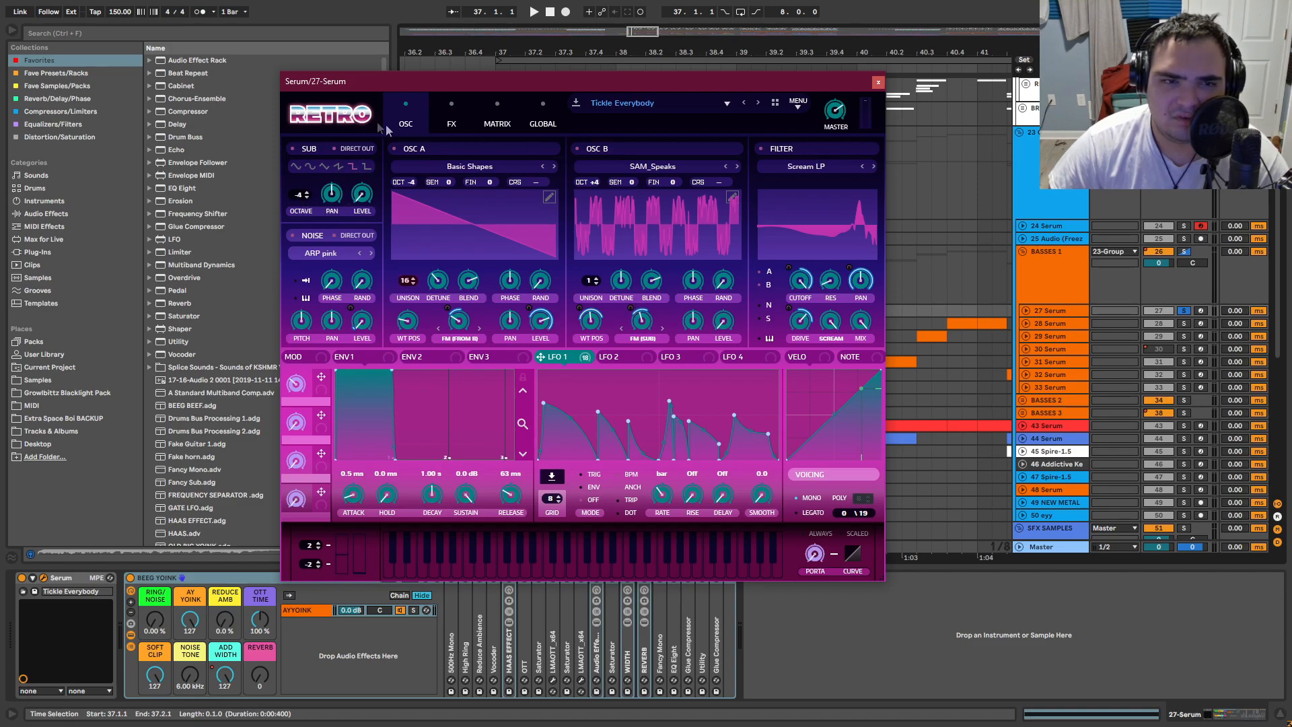
pyautogui.click(331, 115)
pyautogui.moveTo(336, 148)
pyautogui.click(632, 174)
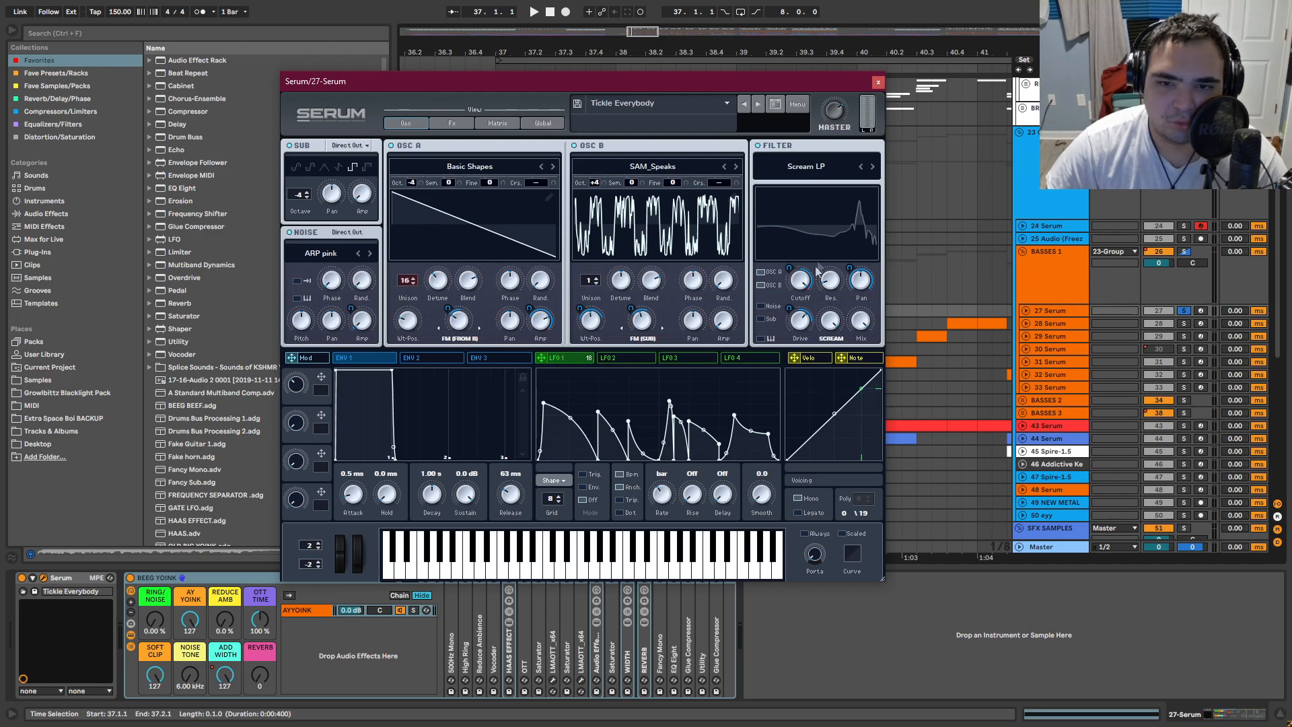
# Step: Review the Tickle Everybody preset's effects chain down to the compressor, audition the 27 Serum clip and return to the OSC page
pyautogui.click(452, 123)
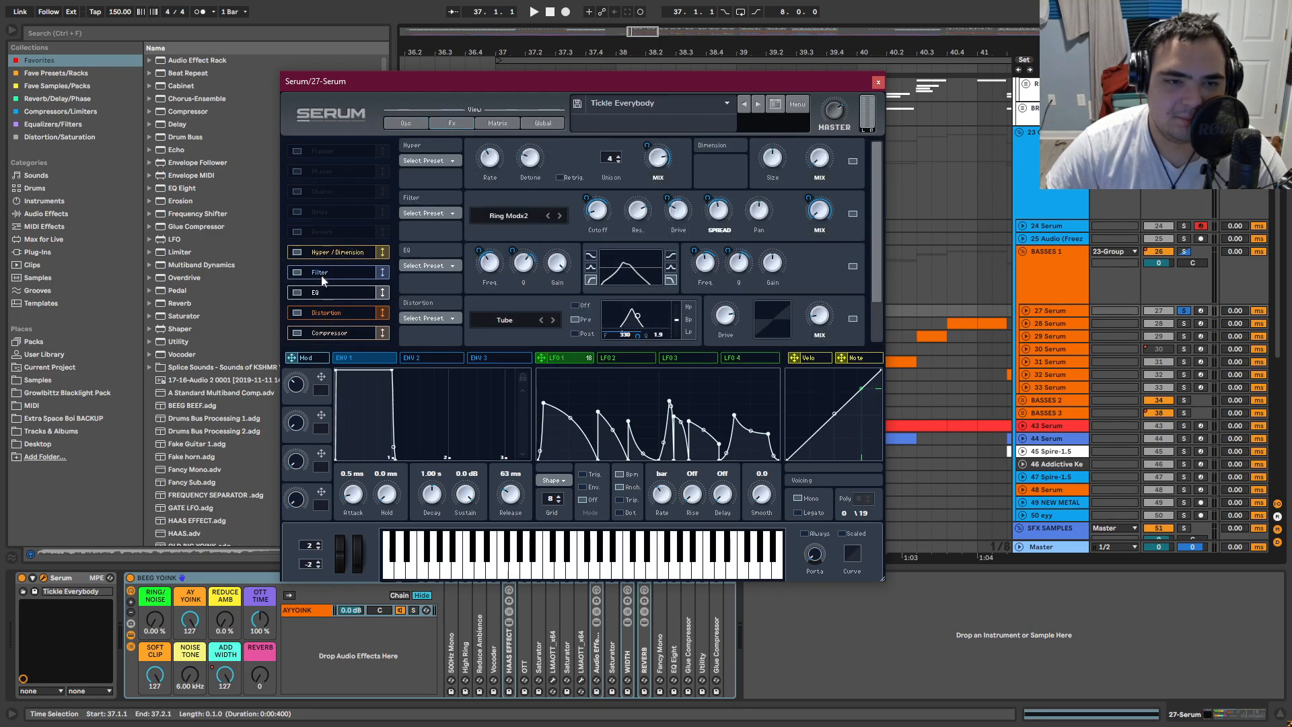
pyautogui.scroll(-1, 530, 221)
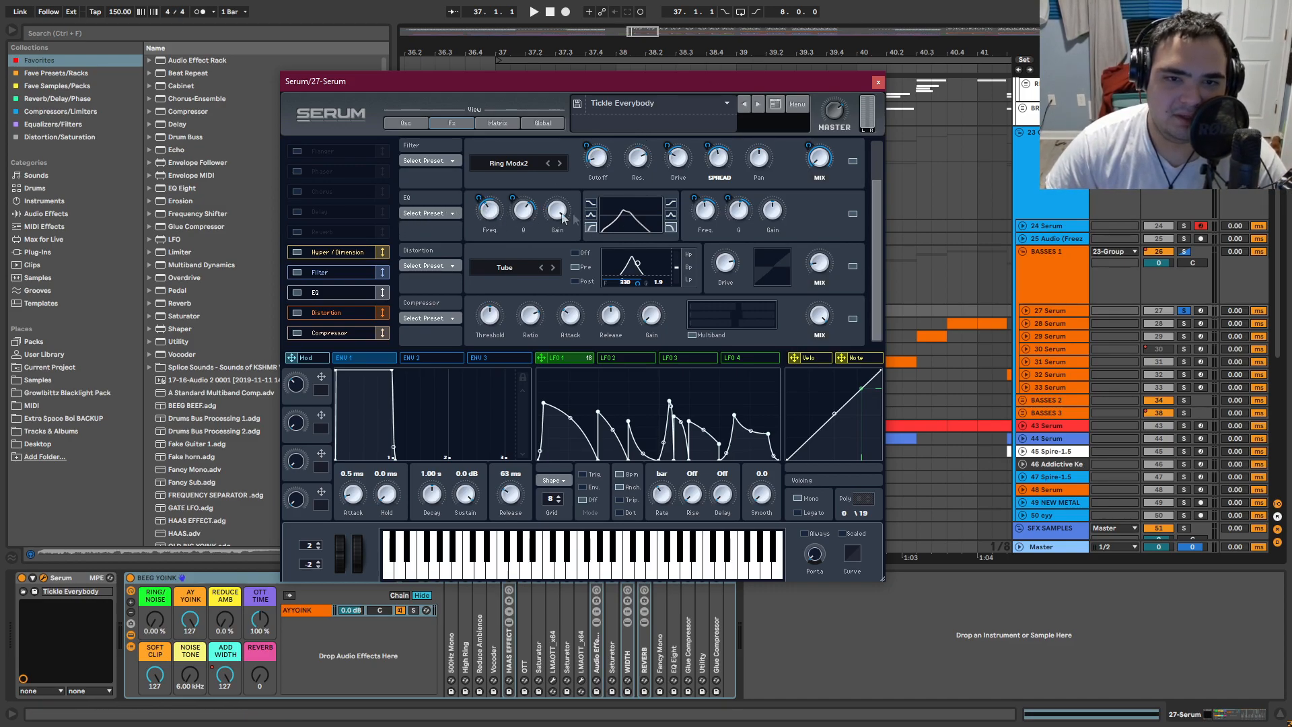
pyautogui.press('space')
pyautogui.press('space')
pyautogui.press('space')
pyautogui.press('space')
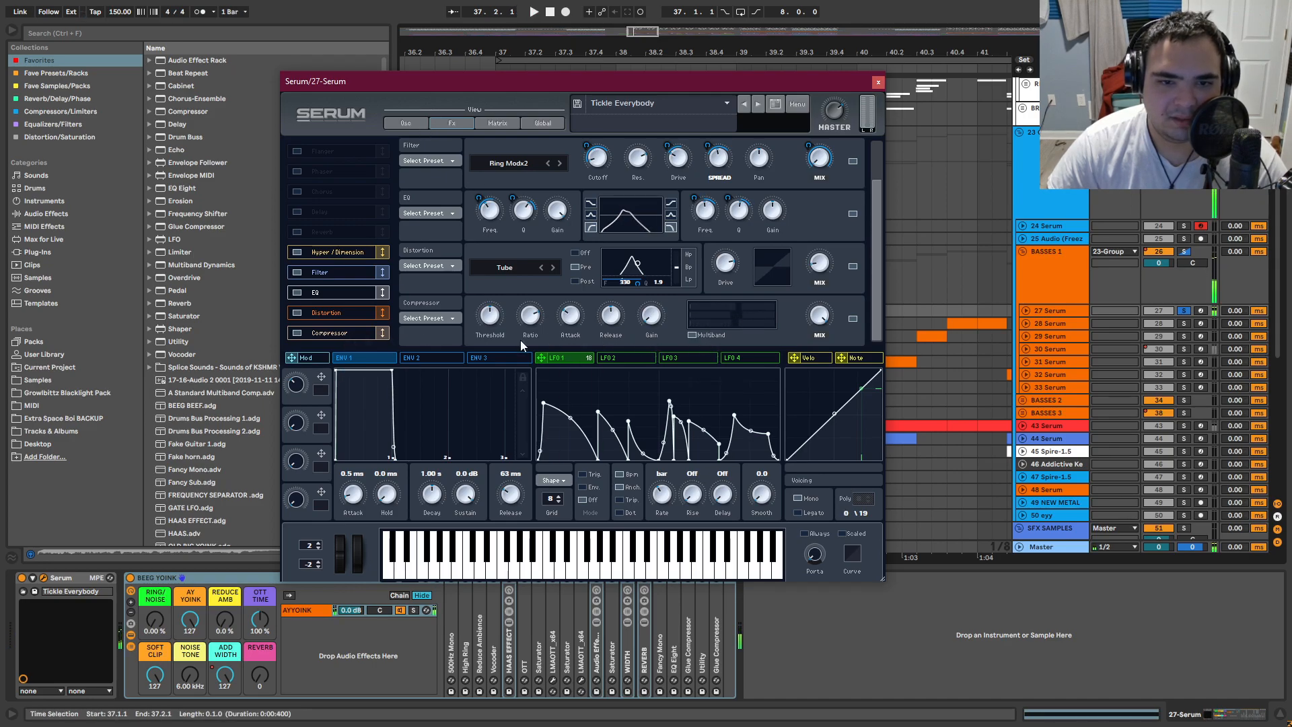
pyautogui.click(403, 122)
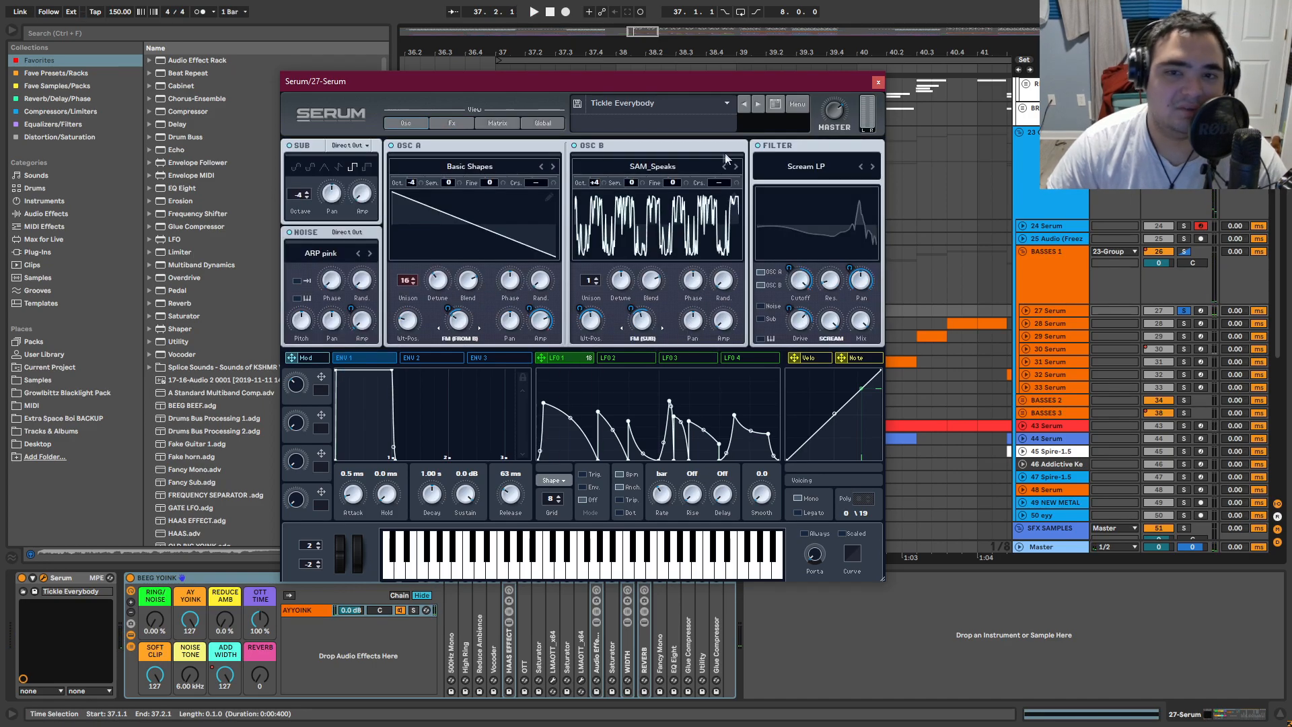
# Step: Close the Serum window, select the 30 Serum clip at 37.2 and audition it
pyautogui.click(878, 82)
pyautogui.scroll(-2, 751, 148)
pyautogui.hscroll(1, 752, 147)
pyautogui.click(505, 294)
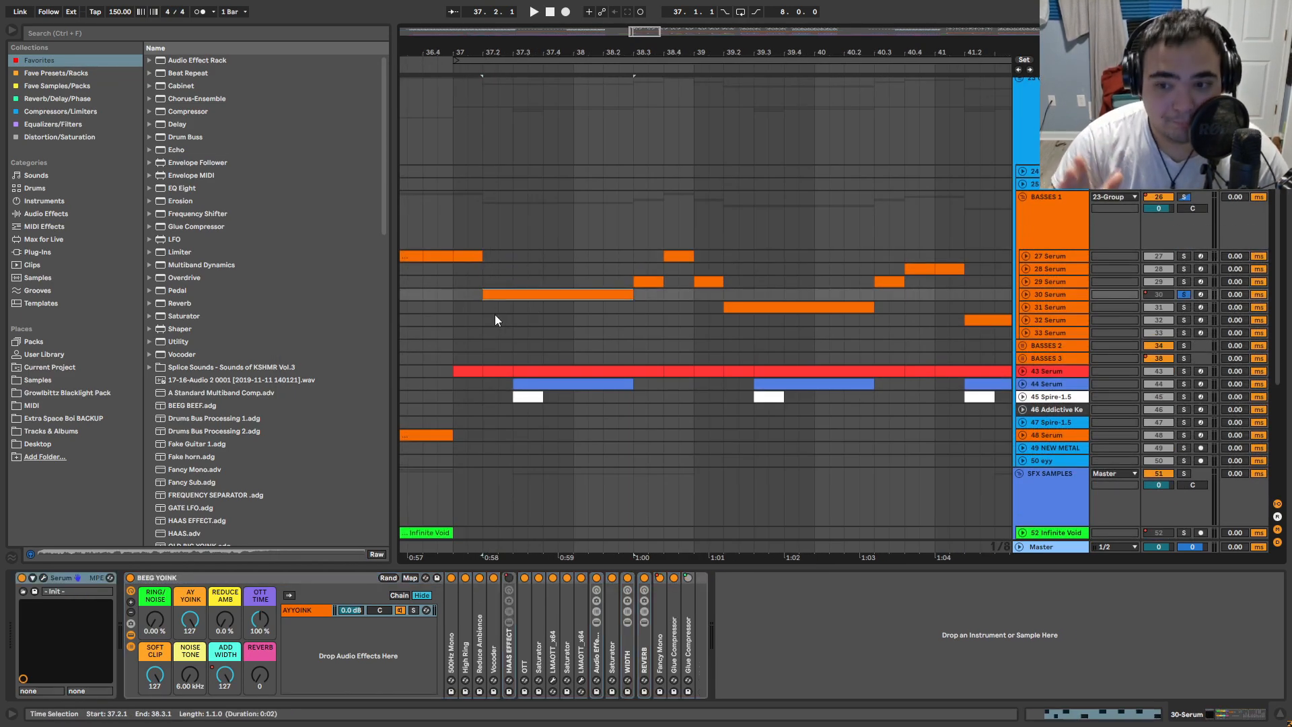
pyautogui.press('space')
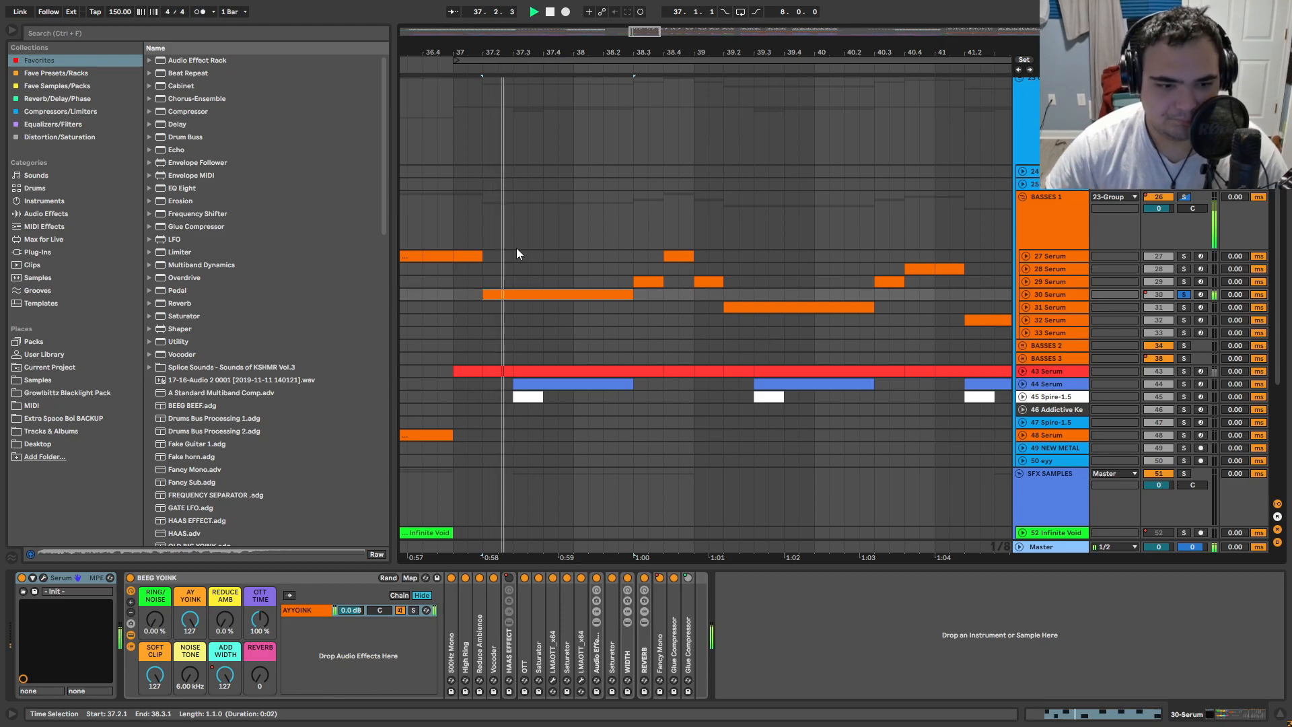
pyautogui.press('space')
# Step: Fold the BEEG YOINK rack and open the 30 Serum track's synth window on its OSC page
pyautogui.doubleClick(159, 578)
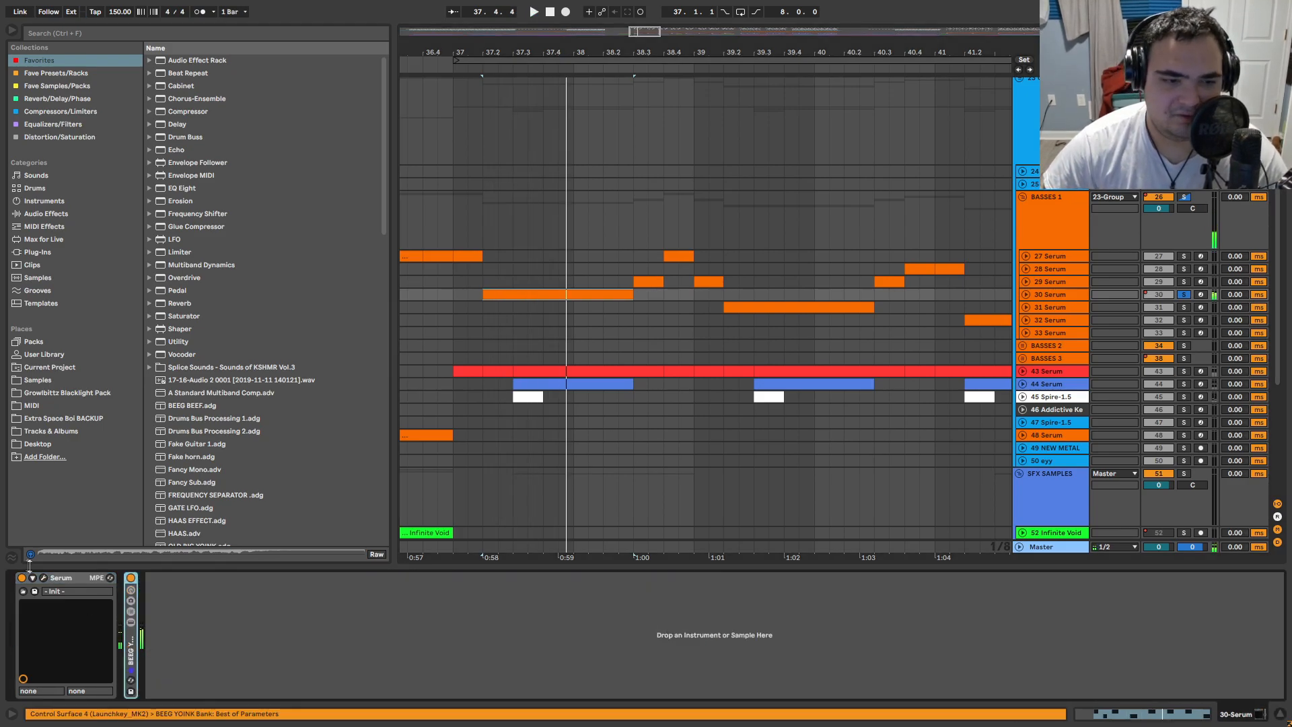
pyautogui.click(43, 577)
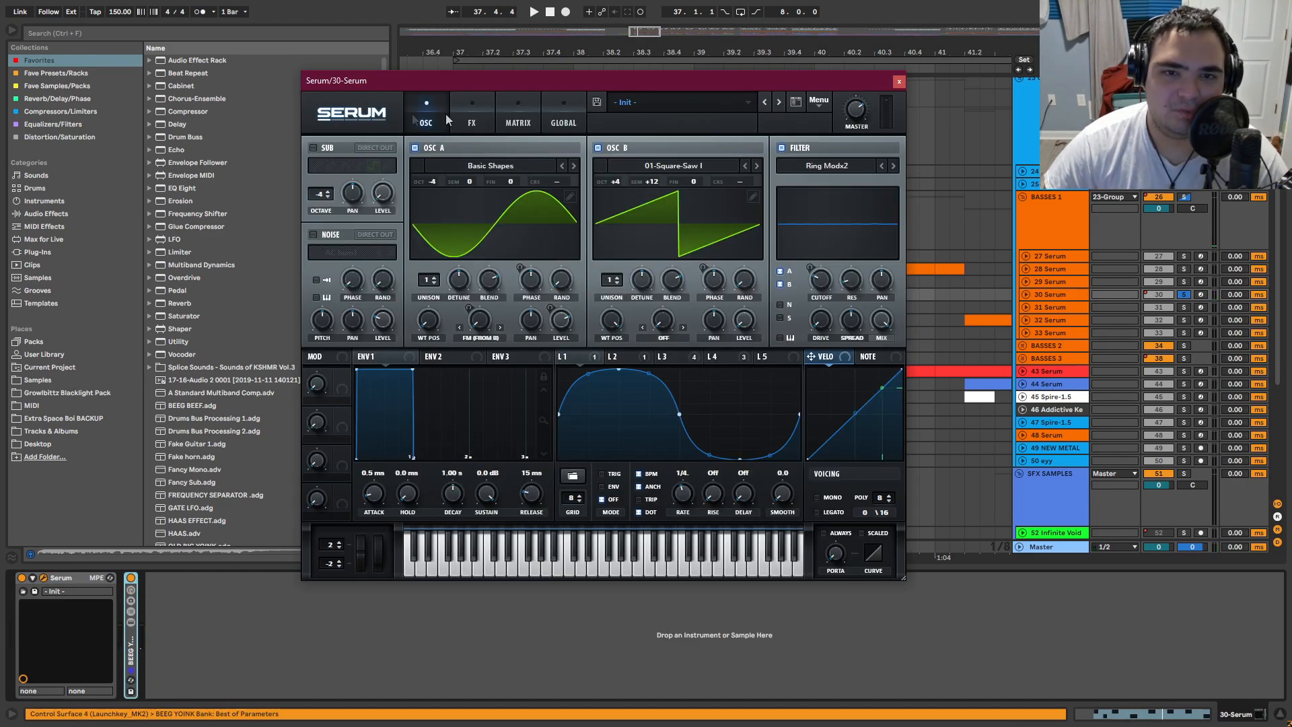
pyautogui.moveTo(489, 84); pyautogui.dragTo(574, 89)
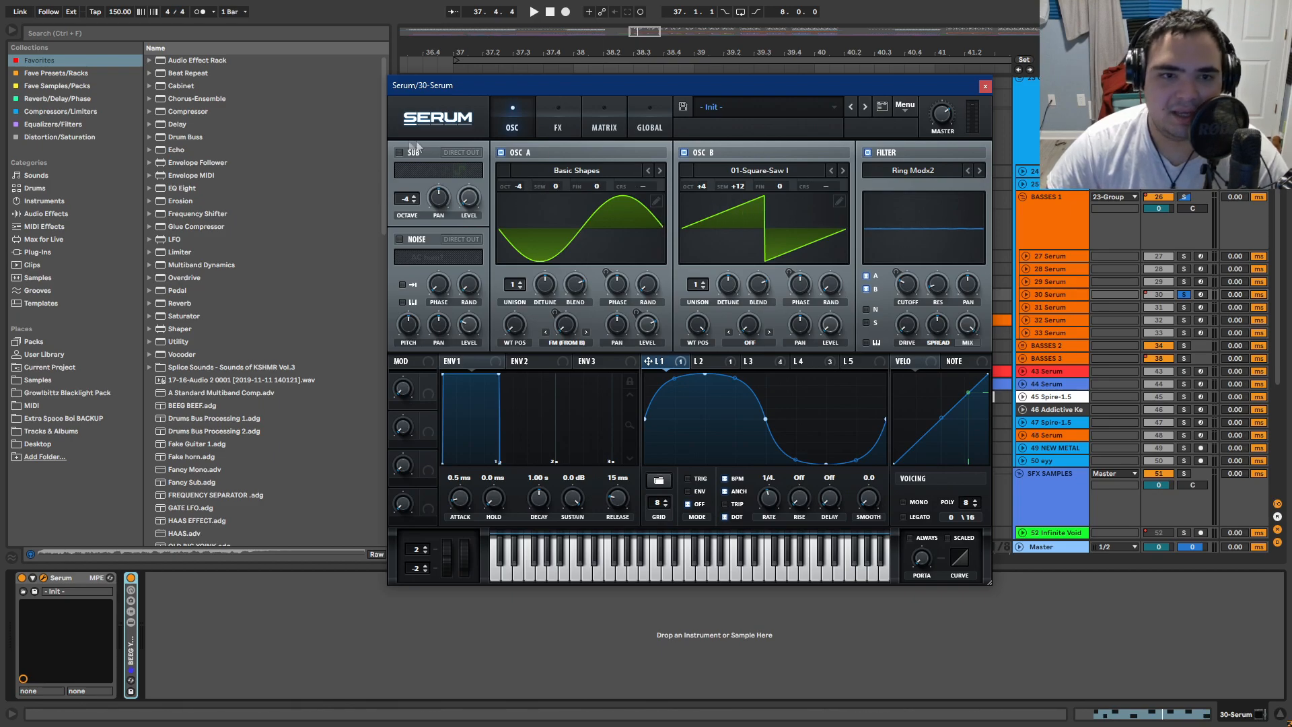
# Step: Try FM (SUB) warp on oscillator B with the sub oscillator enabled, audition it, and turn both off again
pyautogui.click(751, 344)
pyautogui.click(760, 684)
pyautogui.click(454, 154)
pyautogui.press('space')
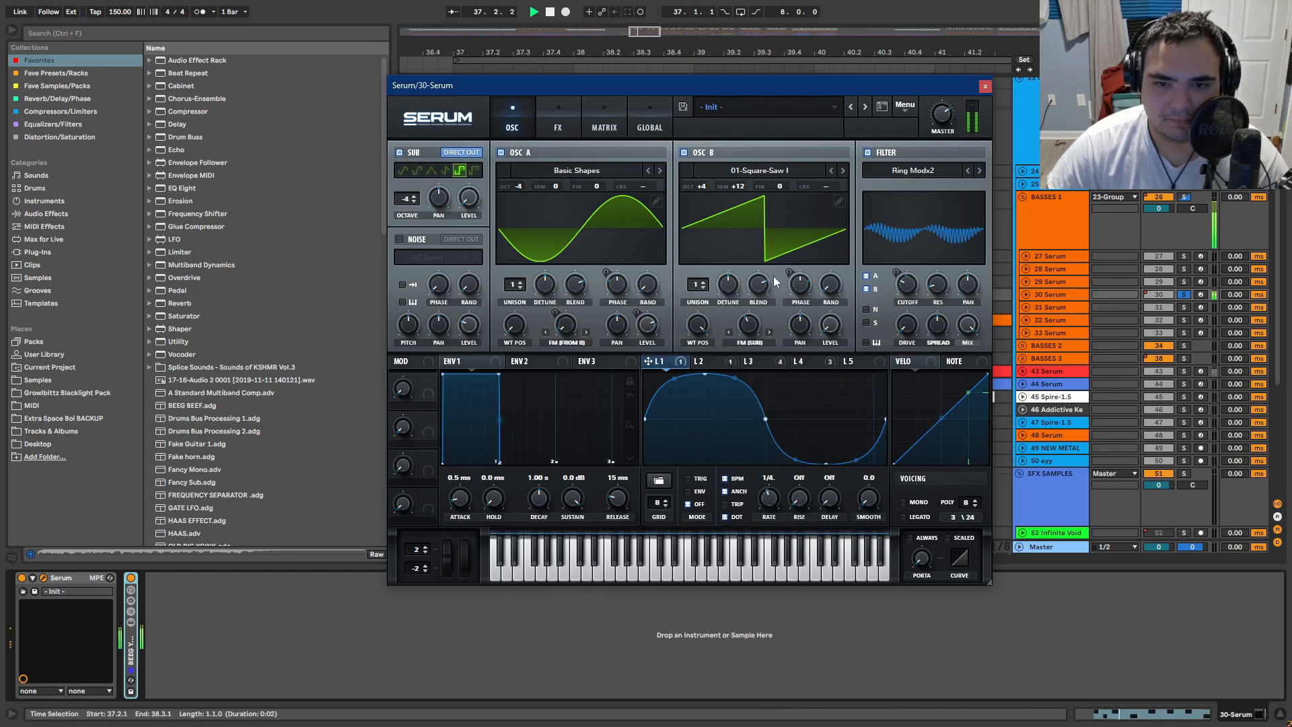
pyautogui.press('space')
pyautogui.click(749, 343)
pyautogui.click(751, 359)
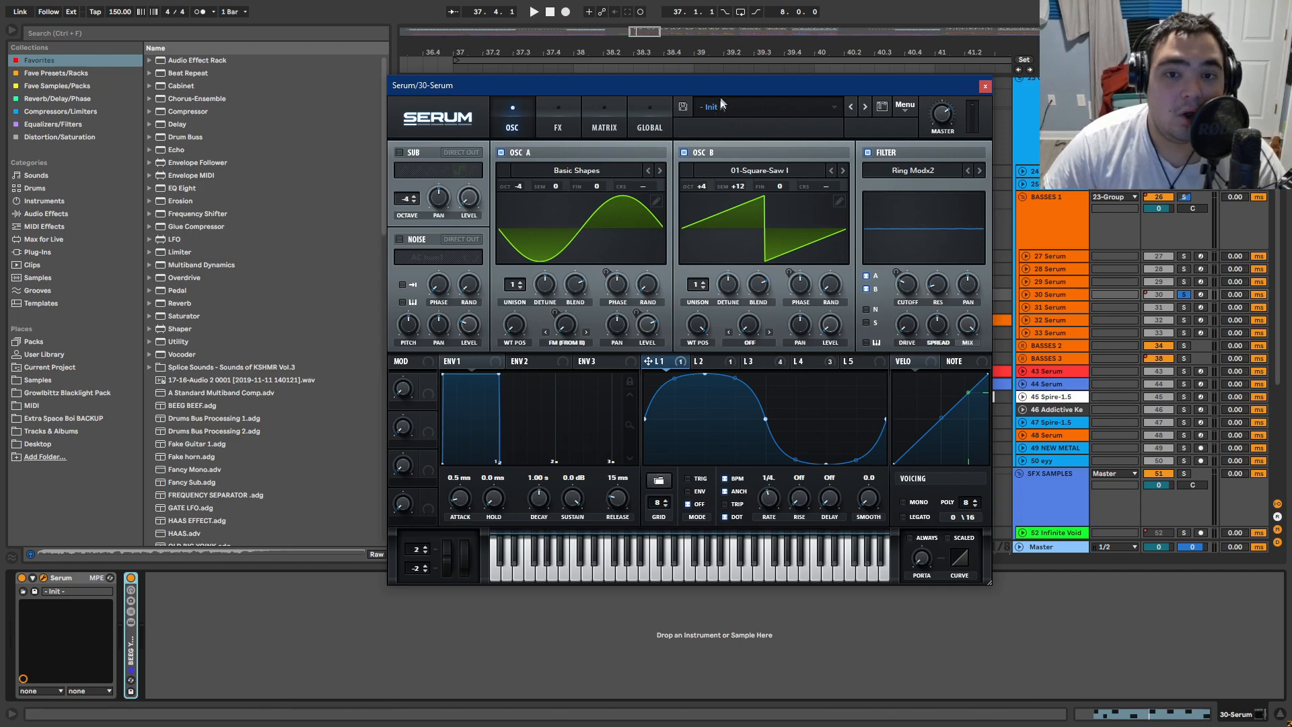
# Step: Move the Serum window aside, look back at the 27 Serum clips at bar 36 and reselect the 30 Serum clip
pyautogui.moveTo(712, 86); pyautogui.dragTo(847, 540)
pyautogui.keyDown('ctrl'); pyautogui.keyDown('alt'); pyautogui.moveTo(680, 326); pyautogui.dragTo(1066, 309); pyautogui.keyUp('alt'); pyautogui.keyUp('ctrl')
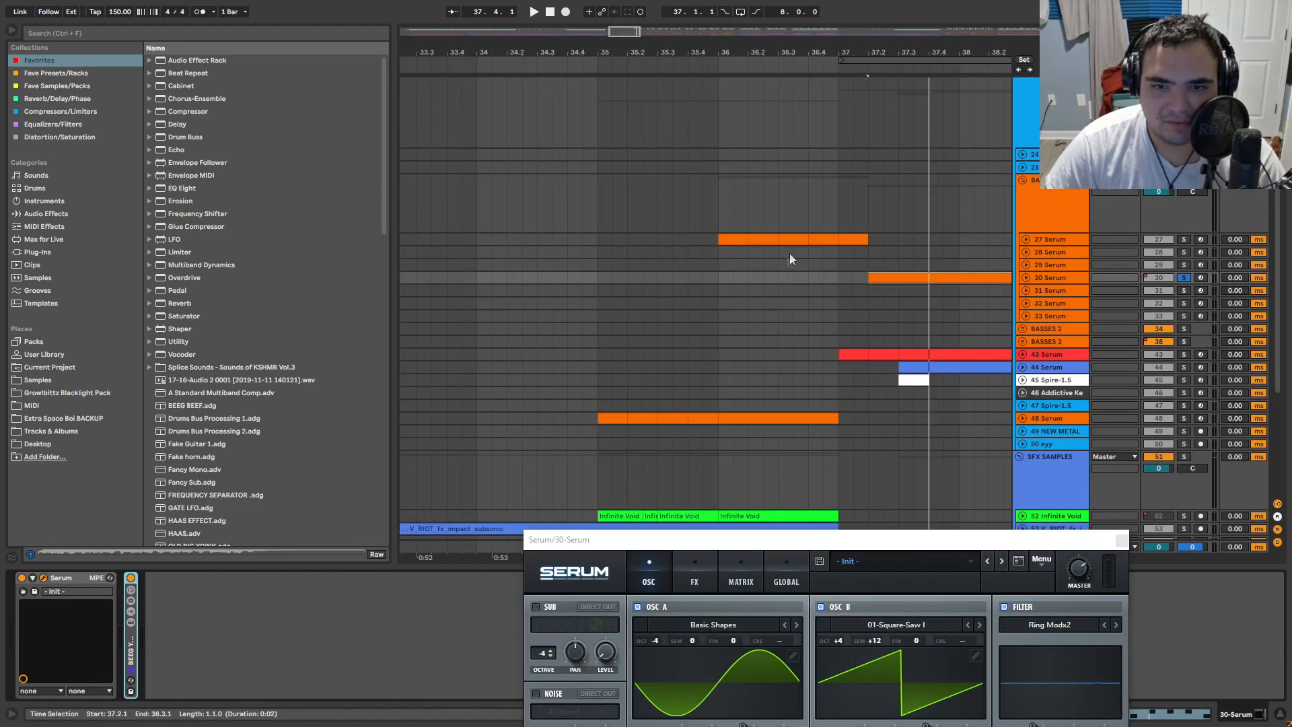
pyautogui.click(729, 239)
pyautogui.click(868, 491)
pyautogui.click(738, 517)
pyautogui.keyDown('ctrl'); pyautogui.keyDown('alt'); pyautogui.moveTo(804, 338); pyautogui.dragTo(575, 343); pyautogui.keyUp('alt'); pyautogui.keyUp('ctrl')
pyautogui.click(686, 283)
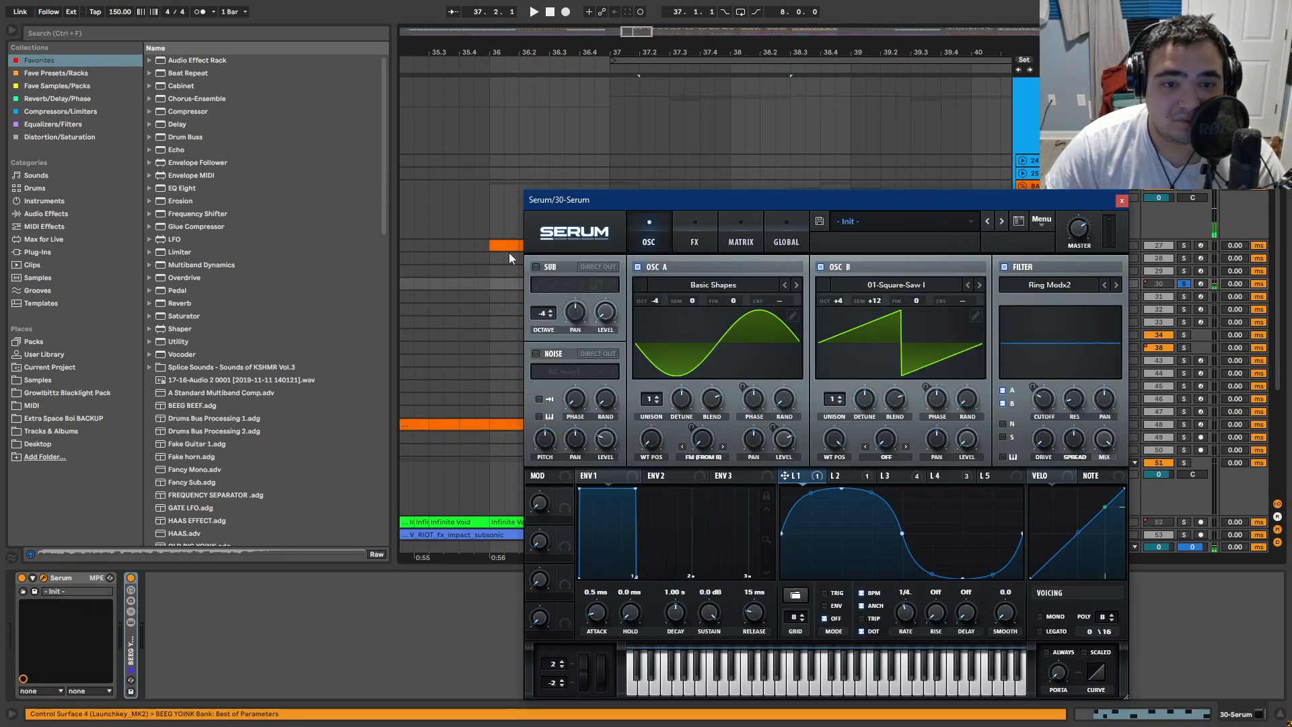
# Step: Show the 30 Serum FX page and check which effect parameters LFOs 3, 1 and 4 modulate while auditioning the clip
pyautogui.moveTo(656, 201); pyautogui.dragTo(569, 101)
pyautogui.click(616, 149)
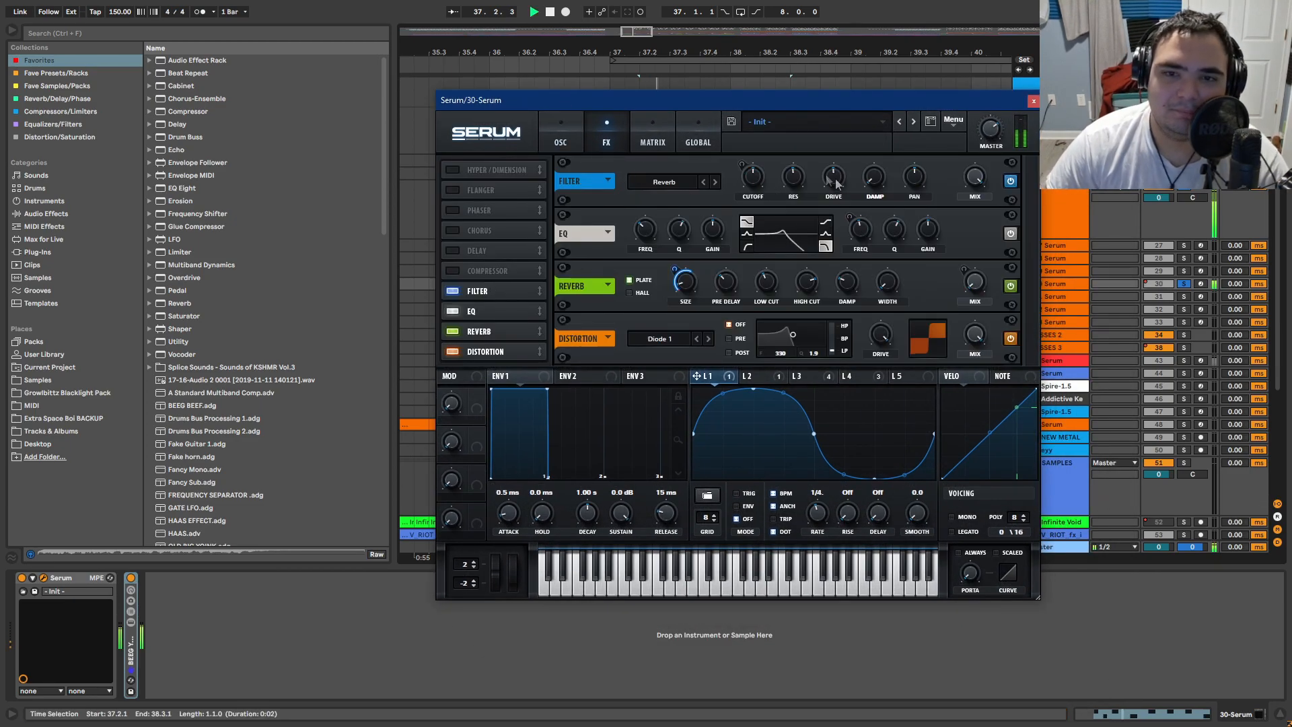
pyautogui.click(828, 377)
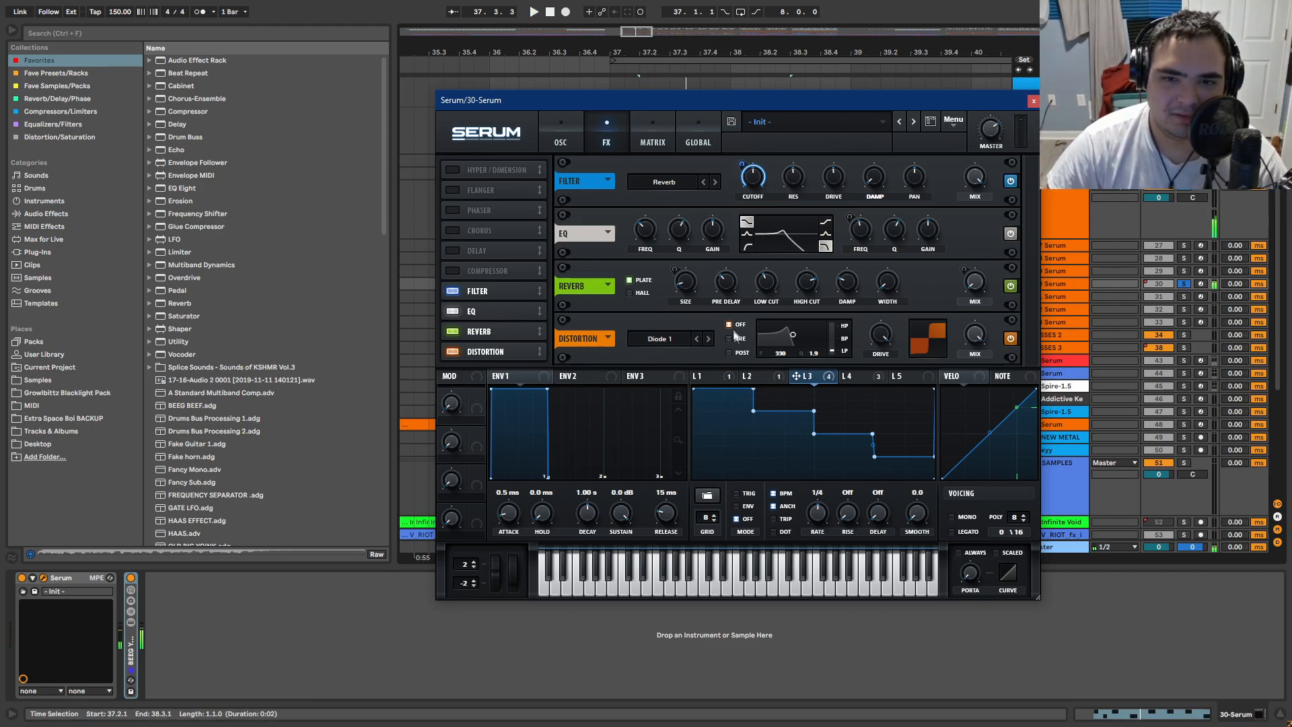
pyautogui.click(700, 376)
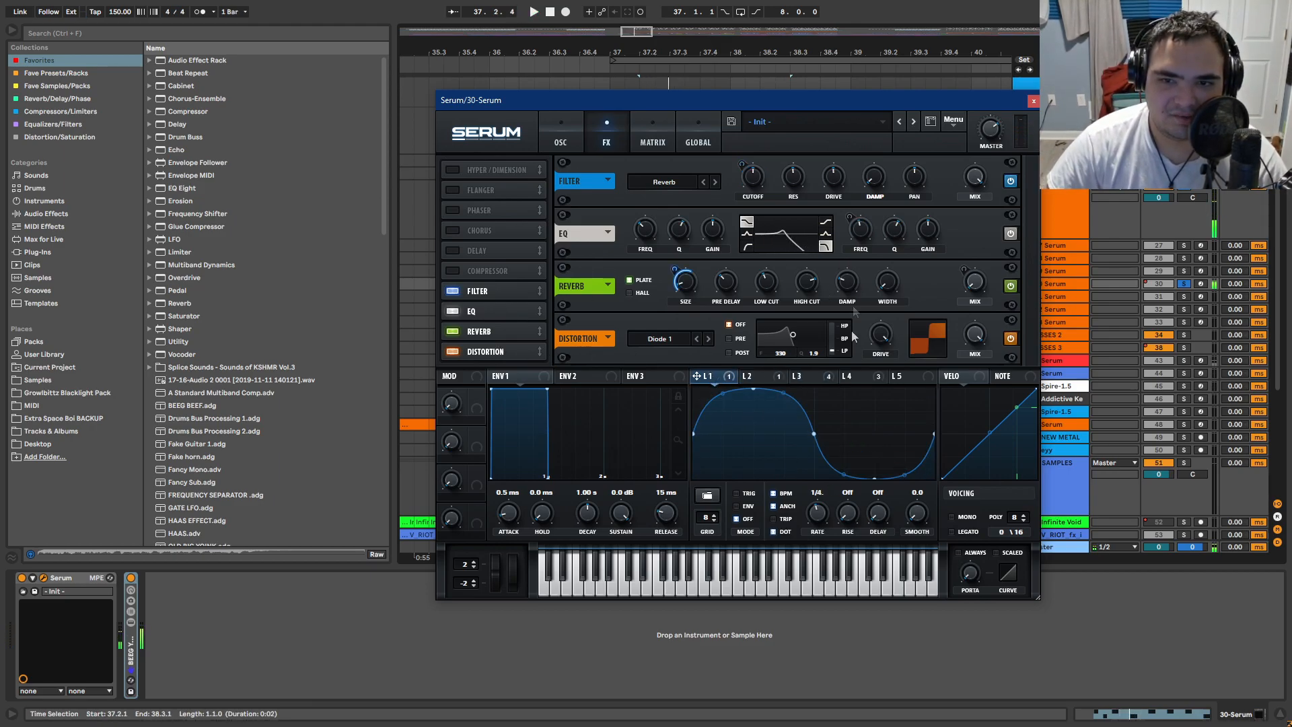
pyautogui.click(852, 376)
pyautogui.press('space')
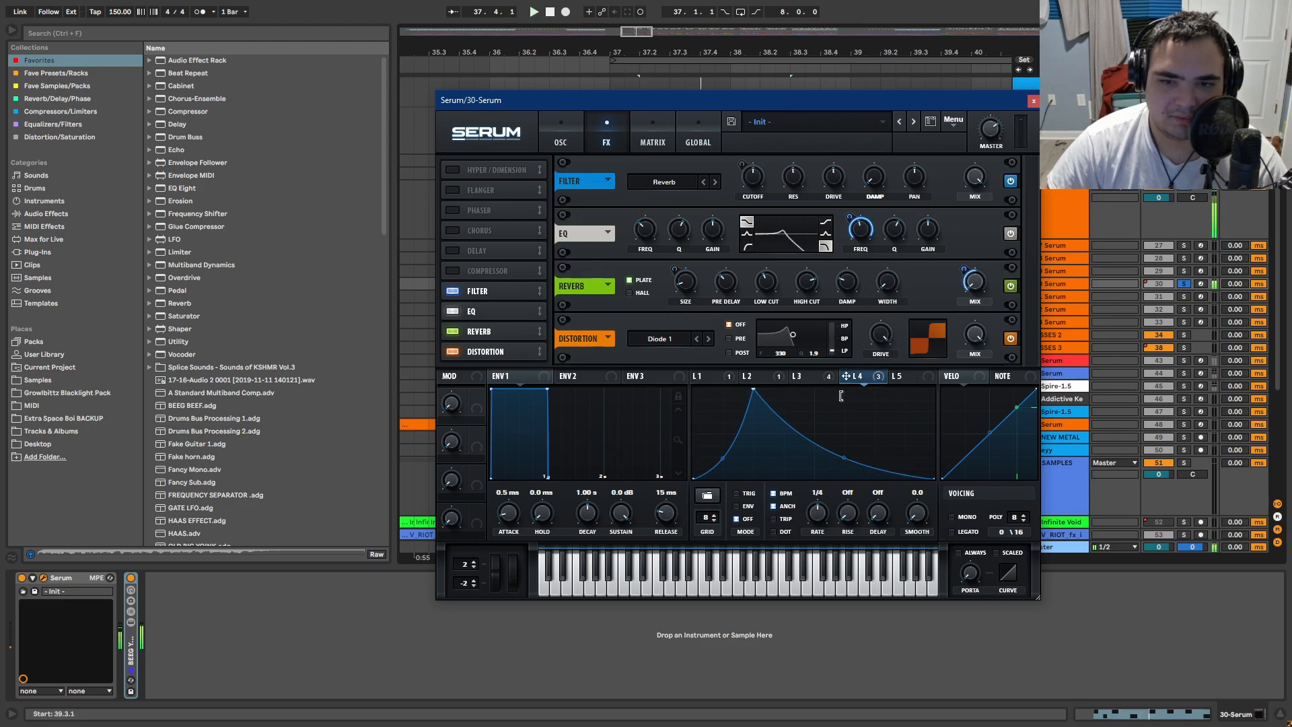
# Step: Compare LFO 3 and LFO 4 against the FX controls, replay the bass and return to Serum's OSC page
pyautogui.click(811, 376)
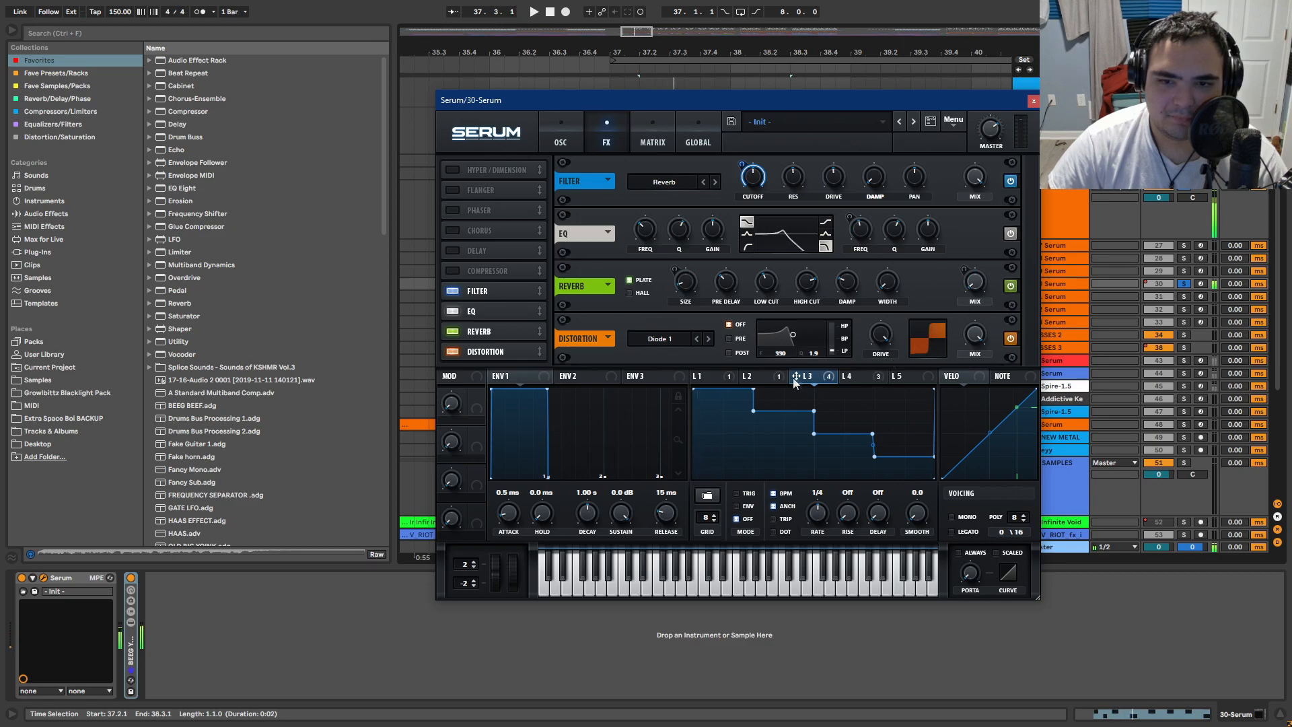
pyautogui.click(852, 377)
pyautogui.press('space')
pyautogui.press('space')
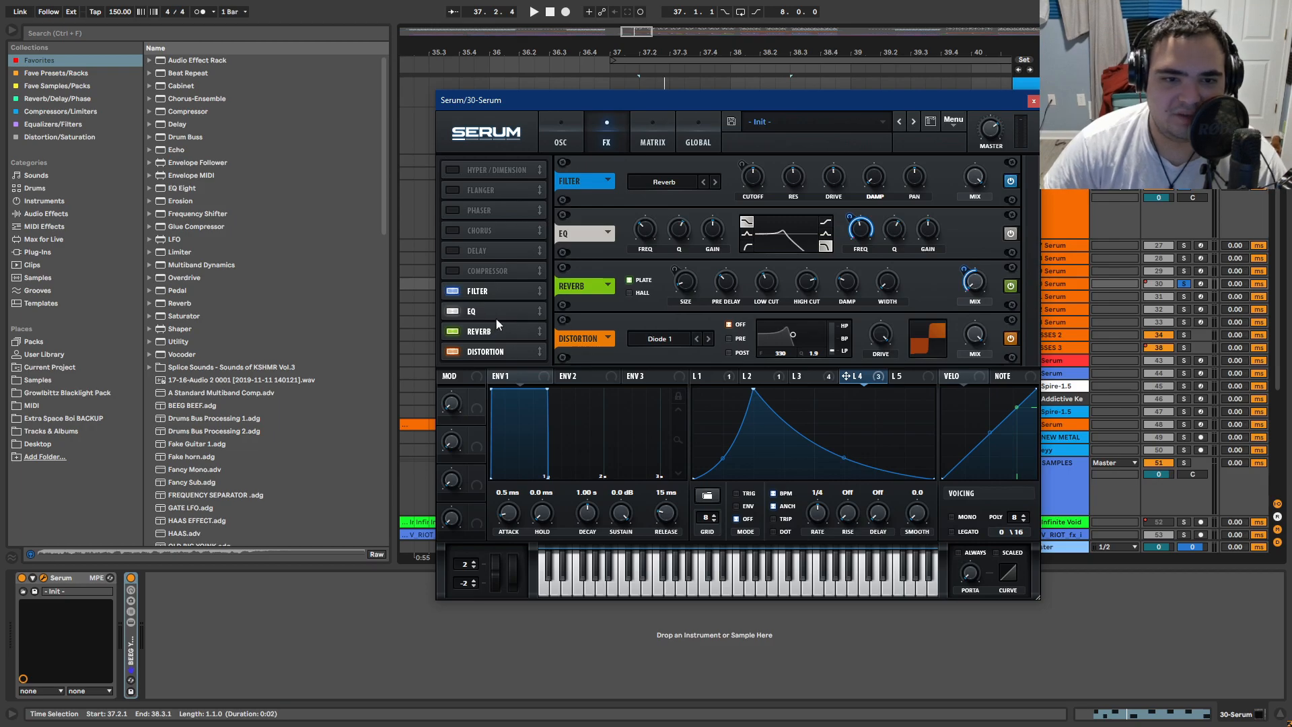
pyautogui.press('space')
pyautogui.click(560, 142)
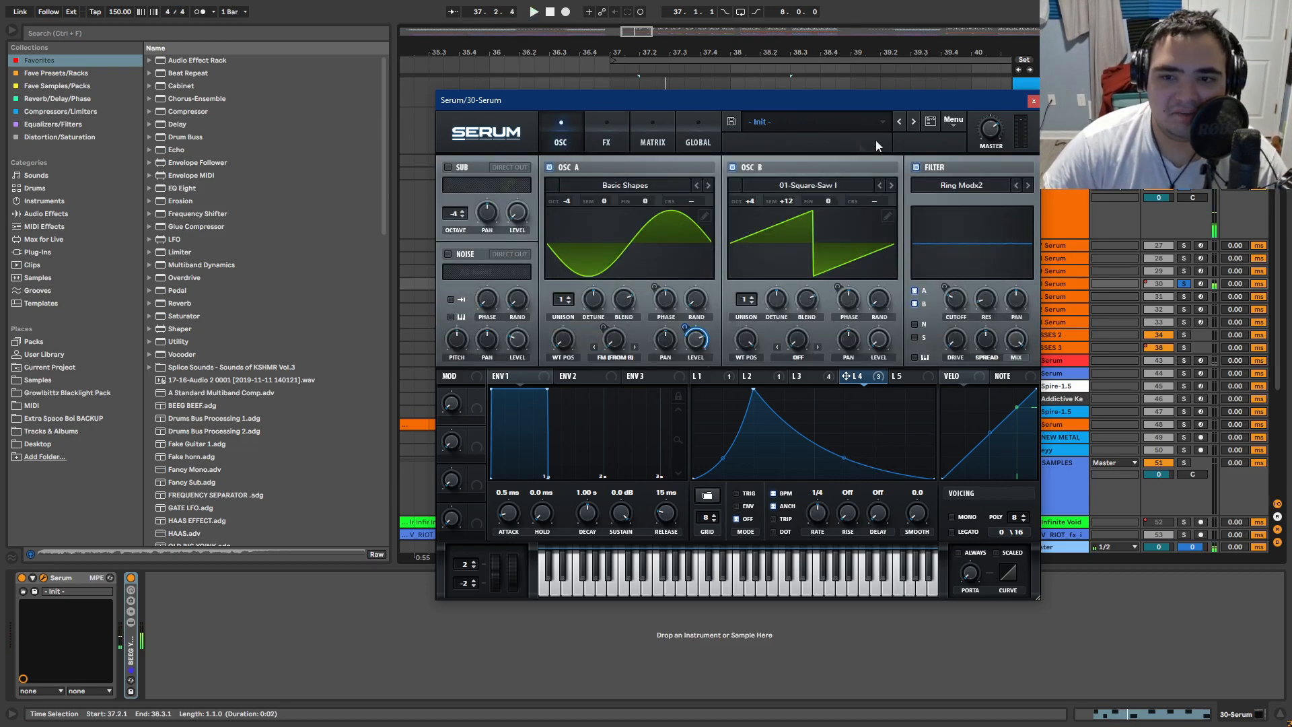
# Step: Hide the plug-in window, unfold the BEEG YOINK rack, fold its Fancy Mono device and play the 30 Serum clip
pyautogui.hotkey('ctrl', 'alt', 'p')
pyautogui.doubleClick(132, 654)
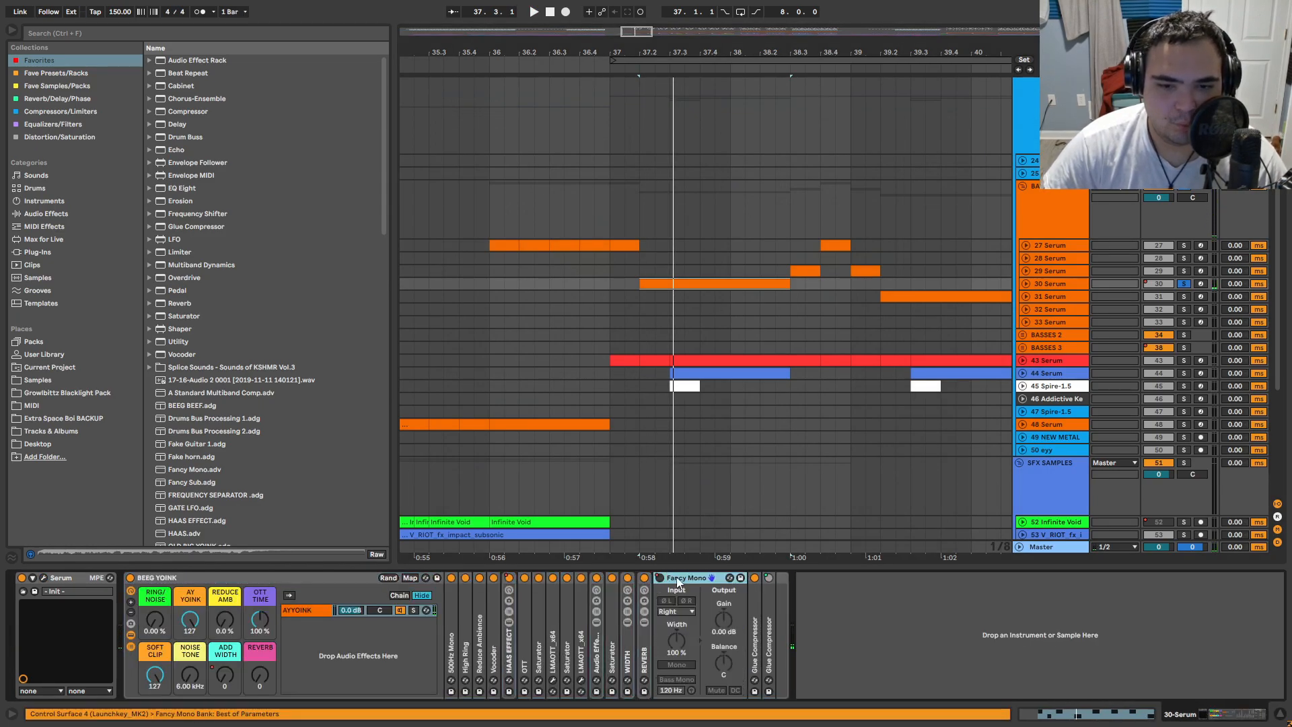
pyautogui.doubleClick(683, 577)
pyautogui.press('space')
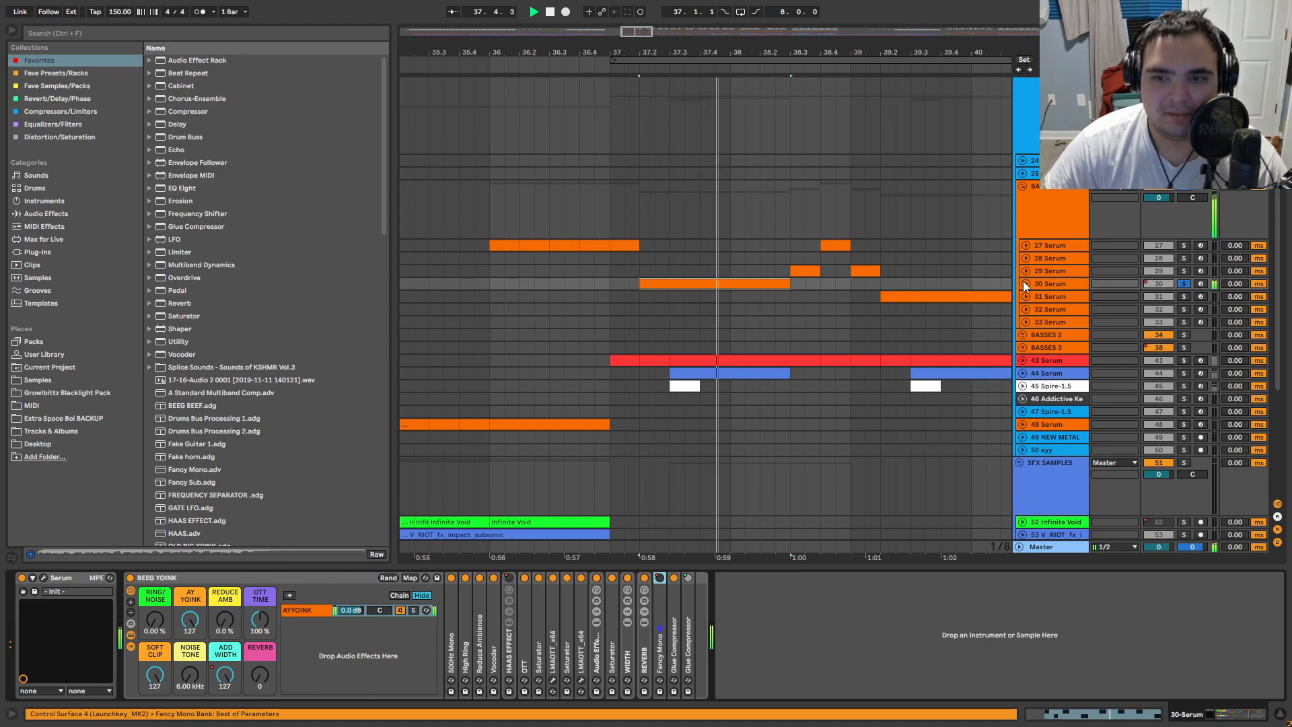
pyautogui.press('space')
# Step: Select the 45 Spire-1.5 clip at 37.3, open its Spire synth window and audition the chord
pyautogui.moveTo(989, 297); pyautogui.dragTo(861, 309)
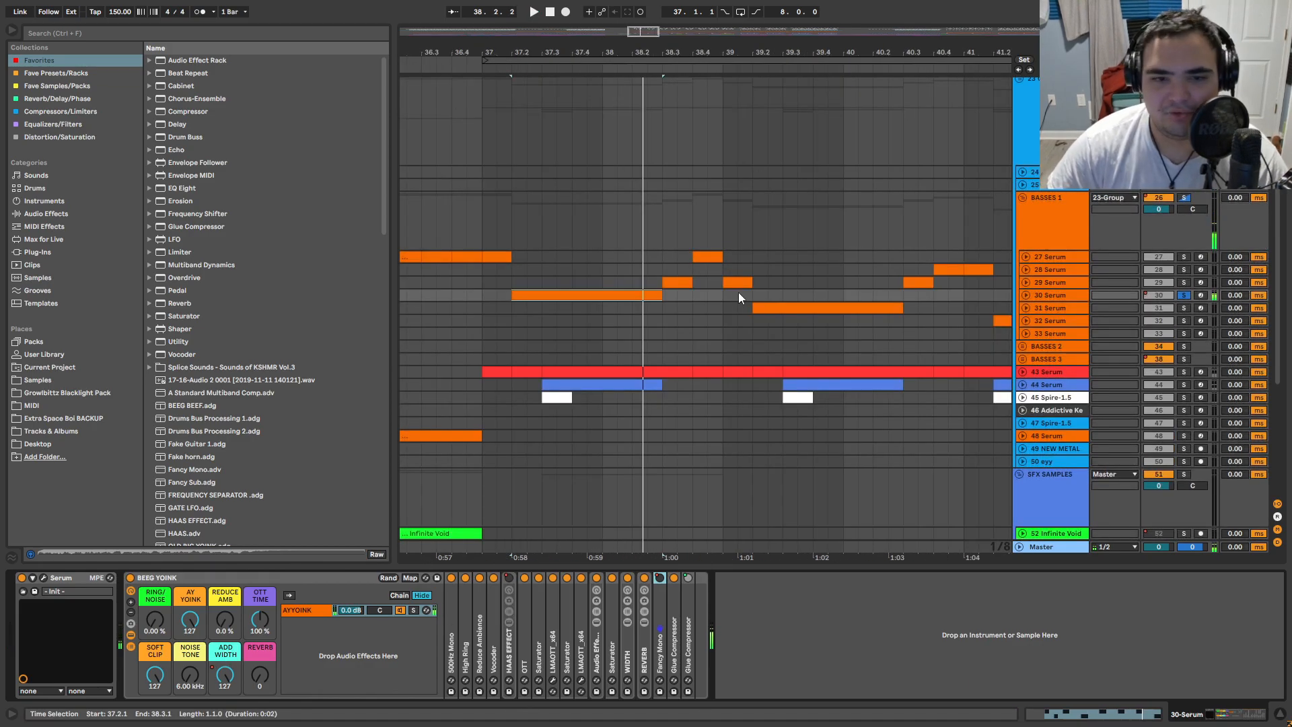
pyautogui.click(567, 399)
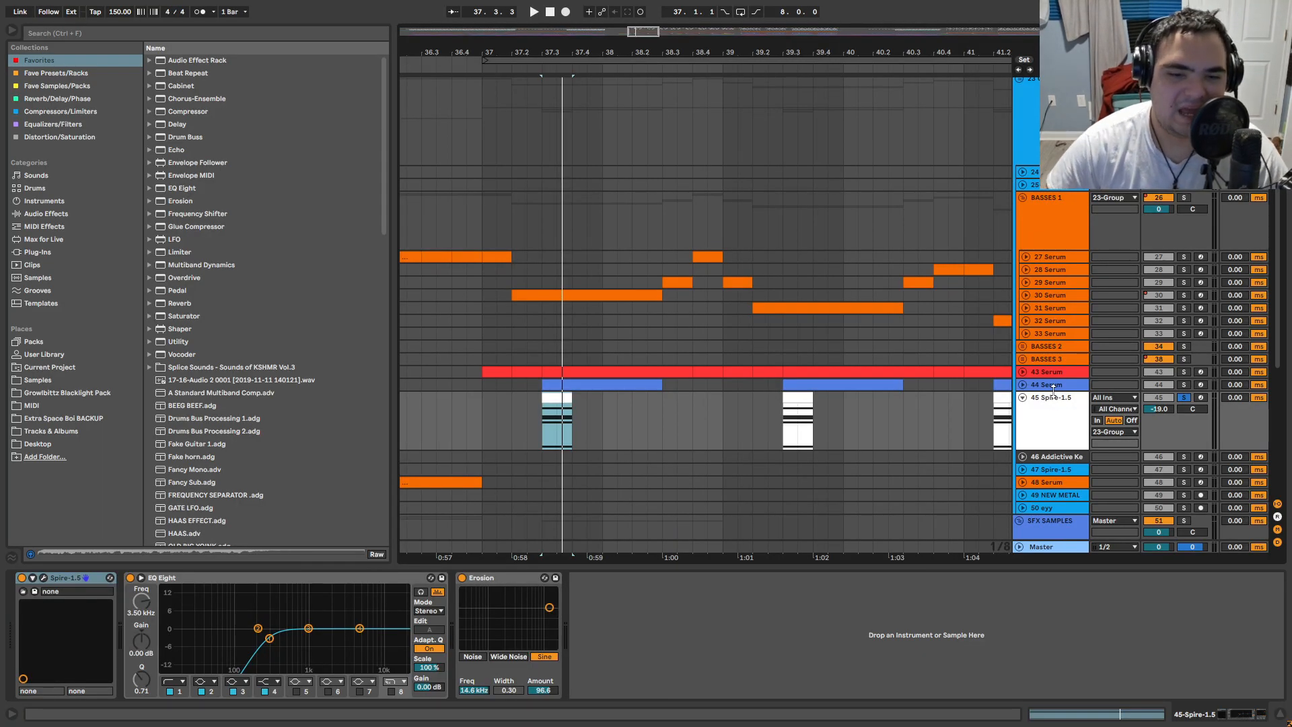
pyautogui.click(43, 578)
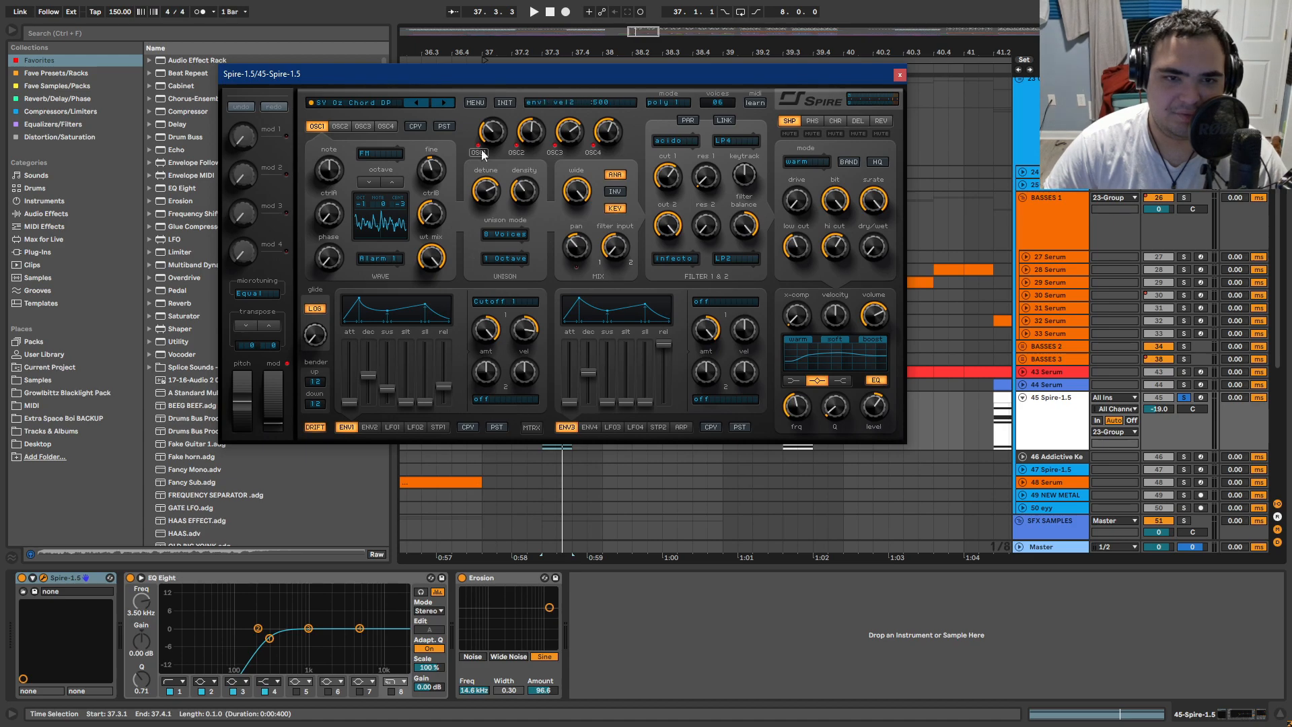
pyautogui.moveTo(369, 75); pyautogui.dragTo(456, 94)
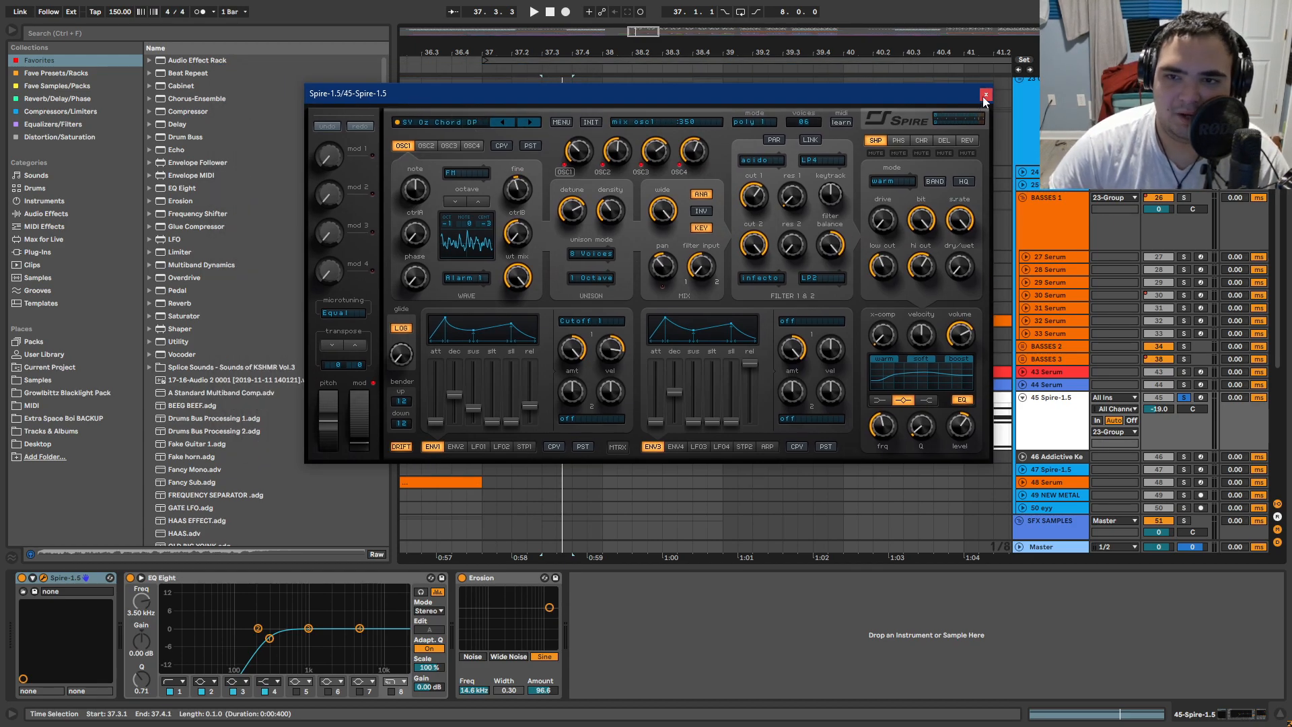
pyautogui.press('space')
pyautogui.press('space')
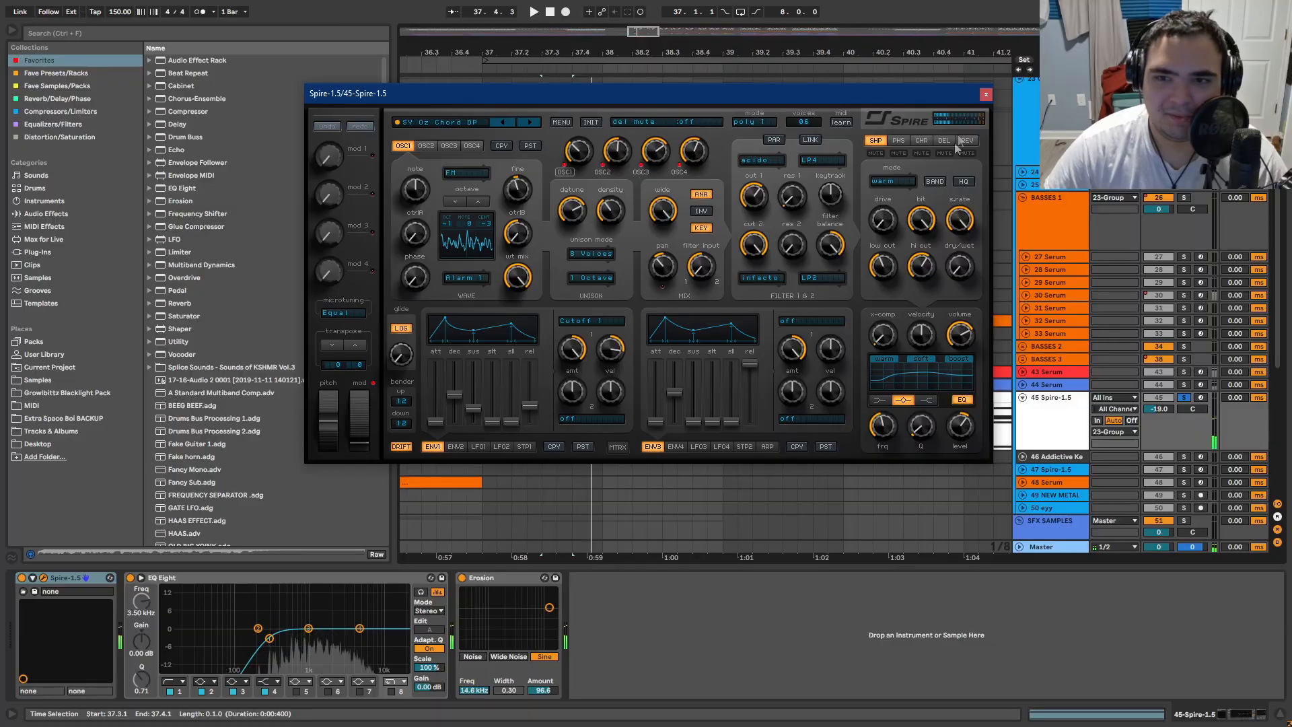
# Step: Close Spire, audition the 44 Serum clip at 37.3 and open its Serum window with the Bass 3 preset
pyautogui.click(988, 93)
pyautogui.click(1023, 402)
pyautogui.press('space')
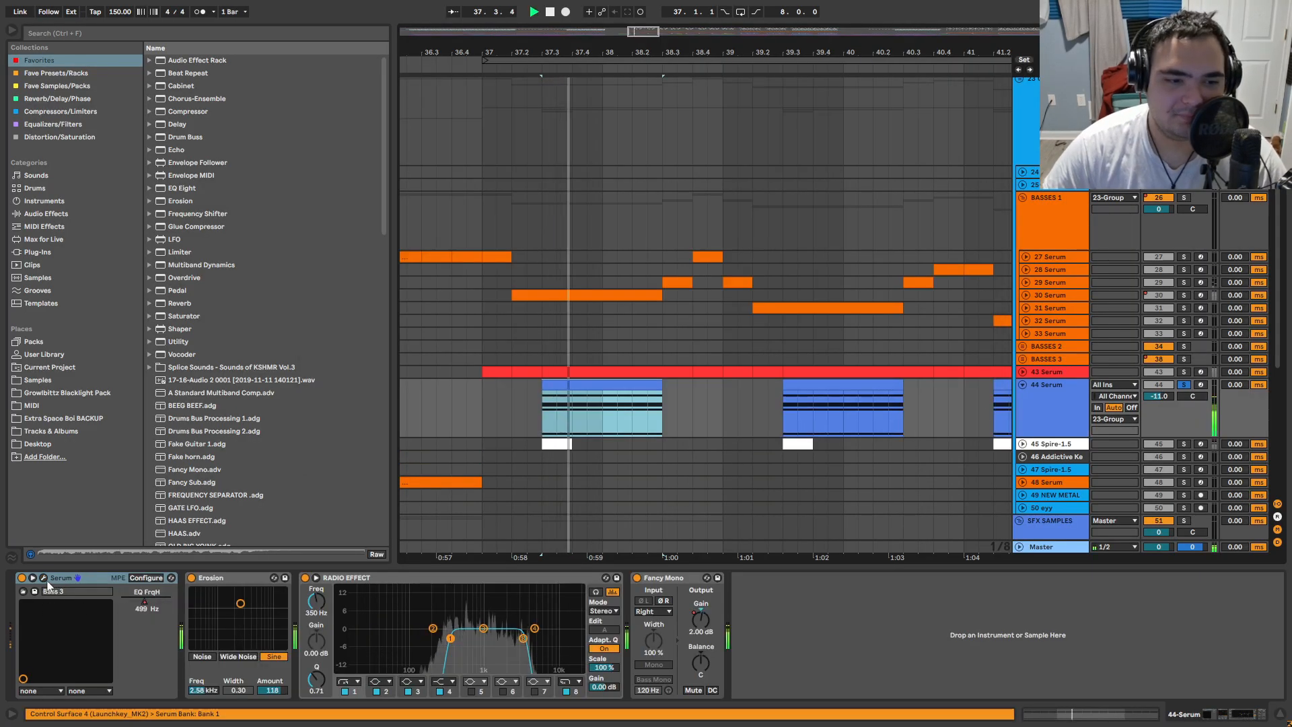
pyautogui.click(43, 578)
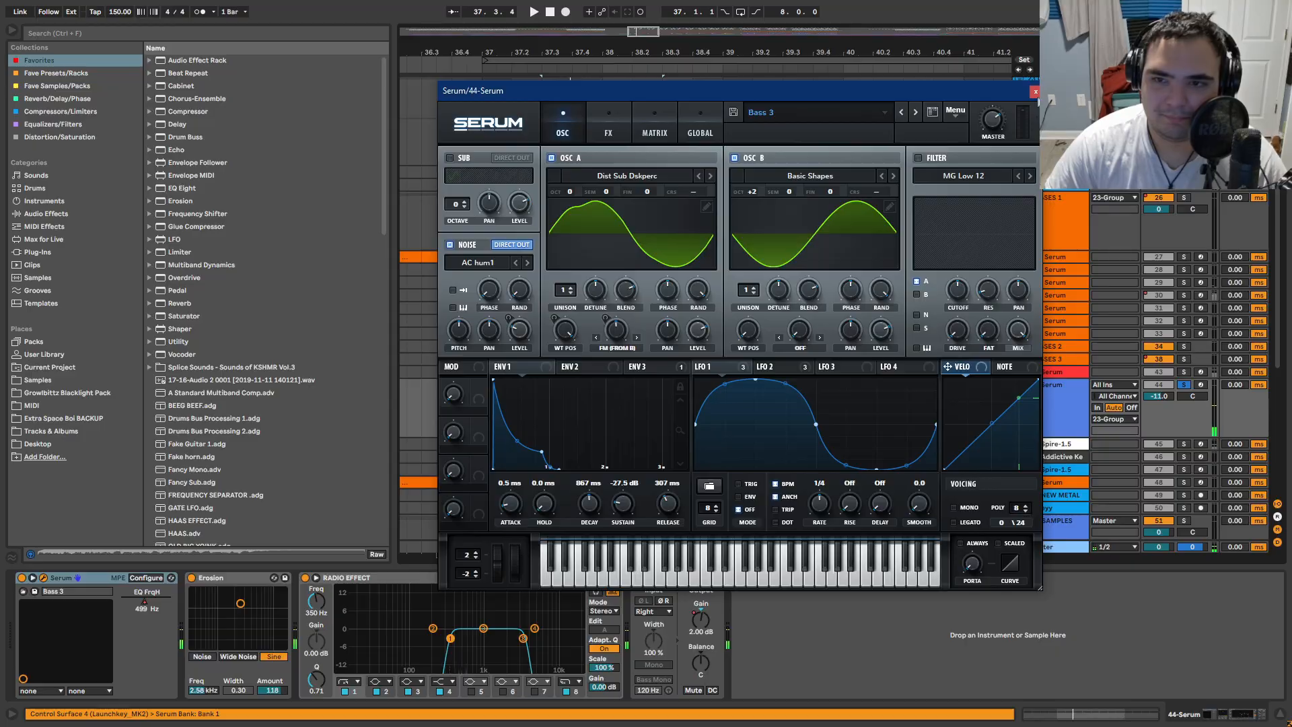
# Step: Hide the plug-in window, replay the 44 Serum clip and fold the 44 Serum track
pyautogui.hotkey('ctrl', 'alt', 'p')
pyautogui.press('space')
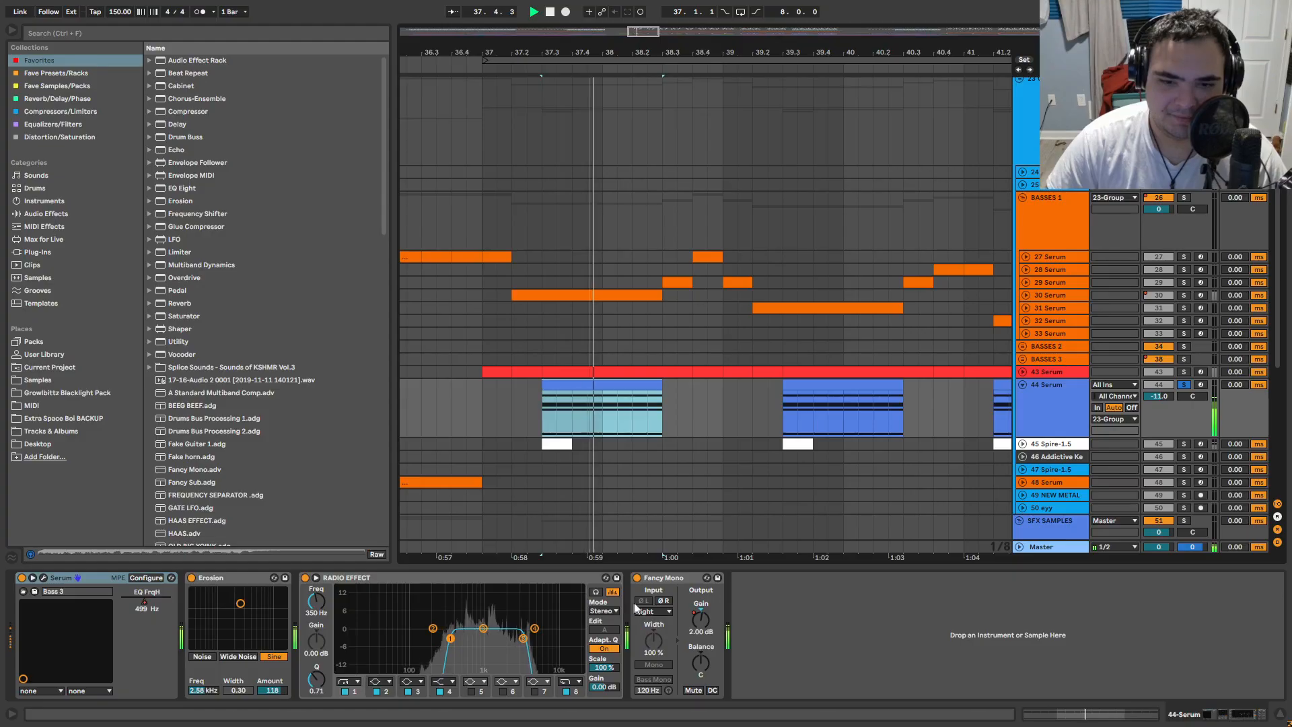
pyautogui.press('space')
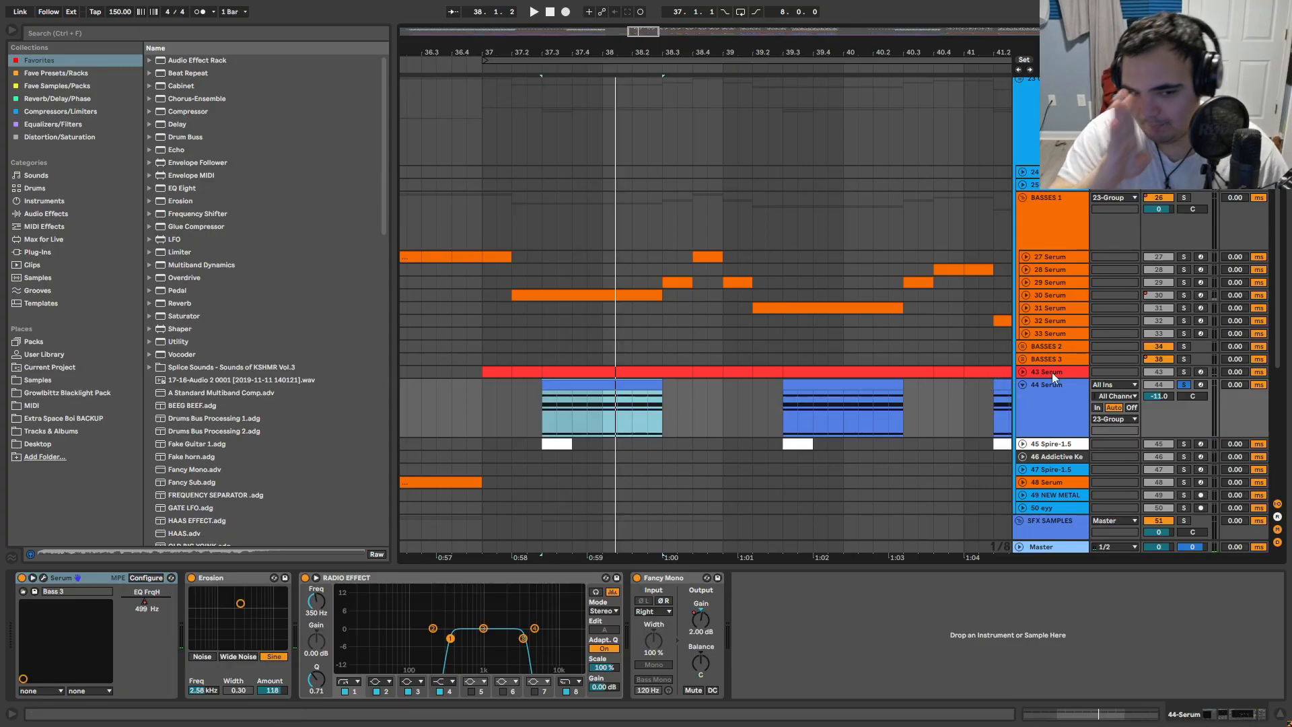
pyautogui.press('space')
pyautogui.click(1022, 385)
pyautogui.press('space')
# Step: Solo and audition the 29 Serum clip at 38.3 and open its Serum window
pyautogui.click(676, 295)
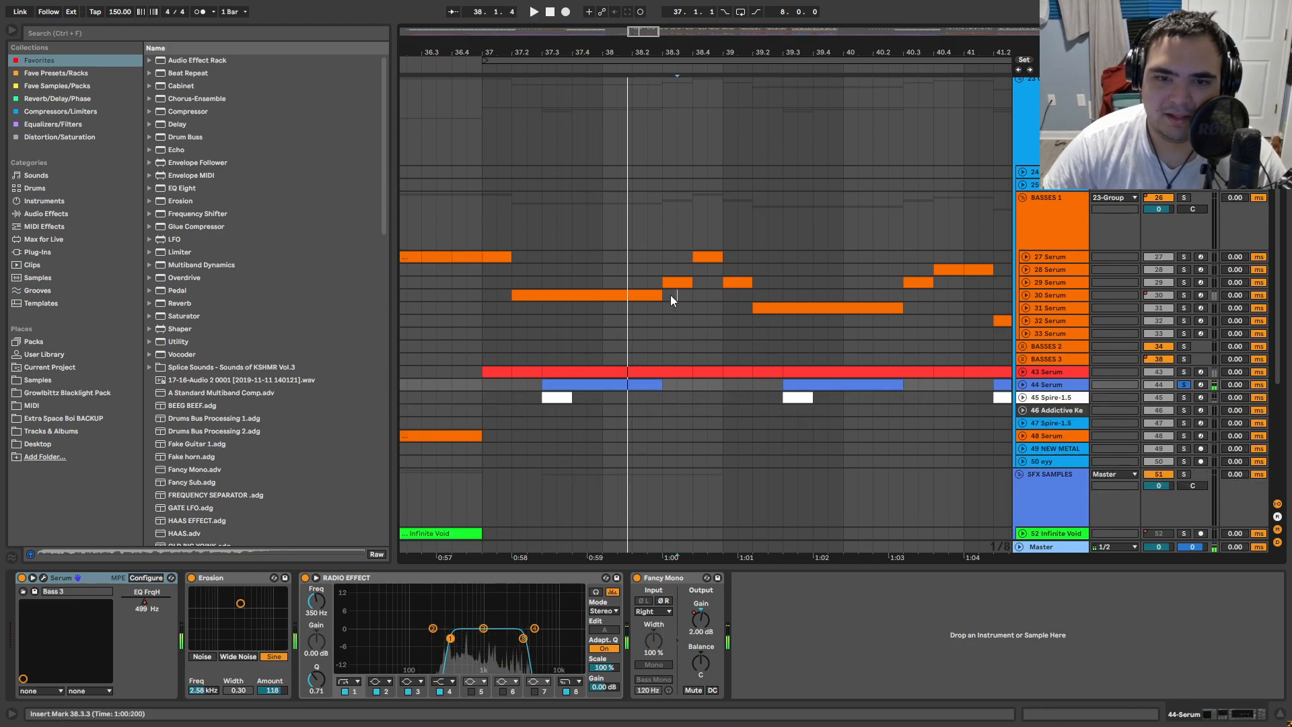
pyautogui.click(678, 282)
pyautogui.press('space')
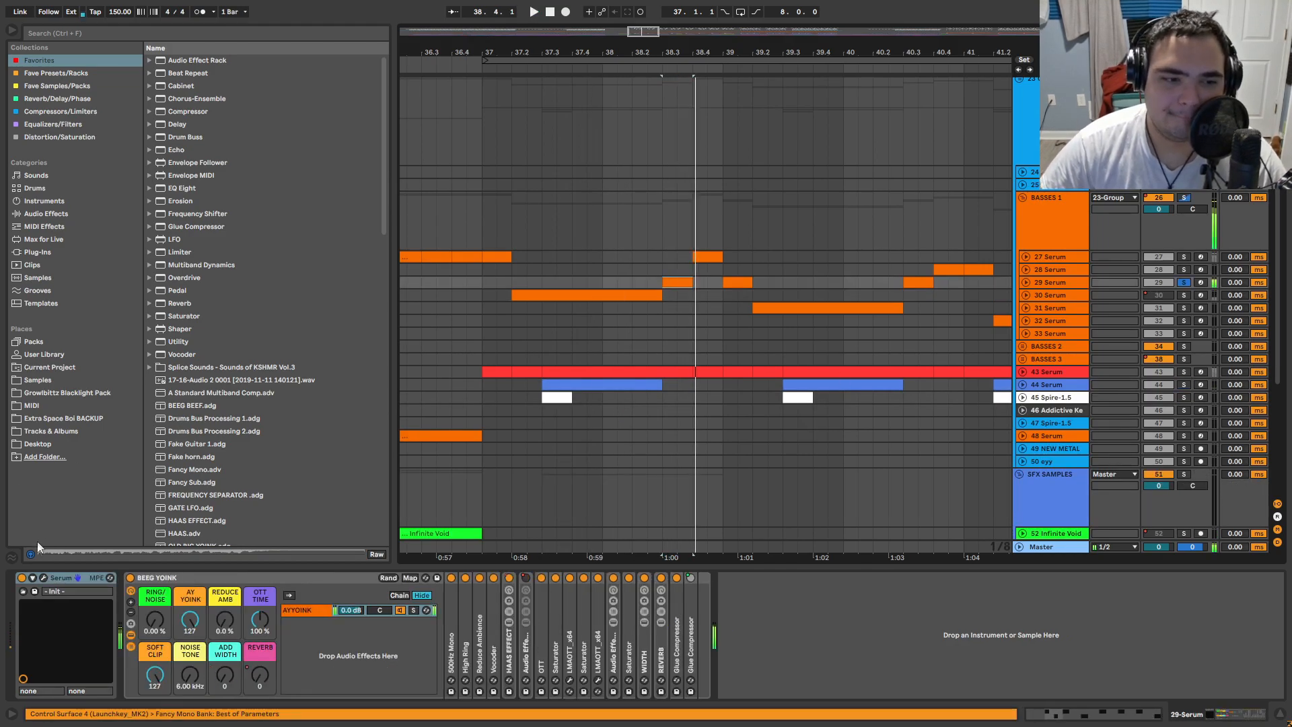
pyautogui.click(43, 578)
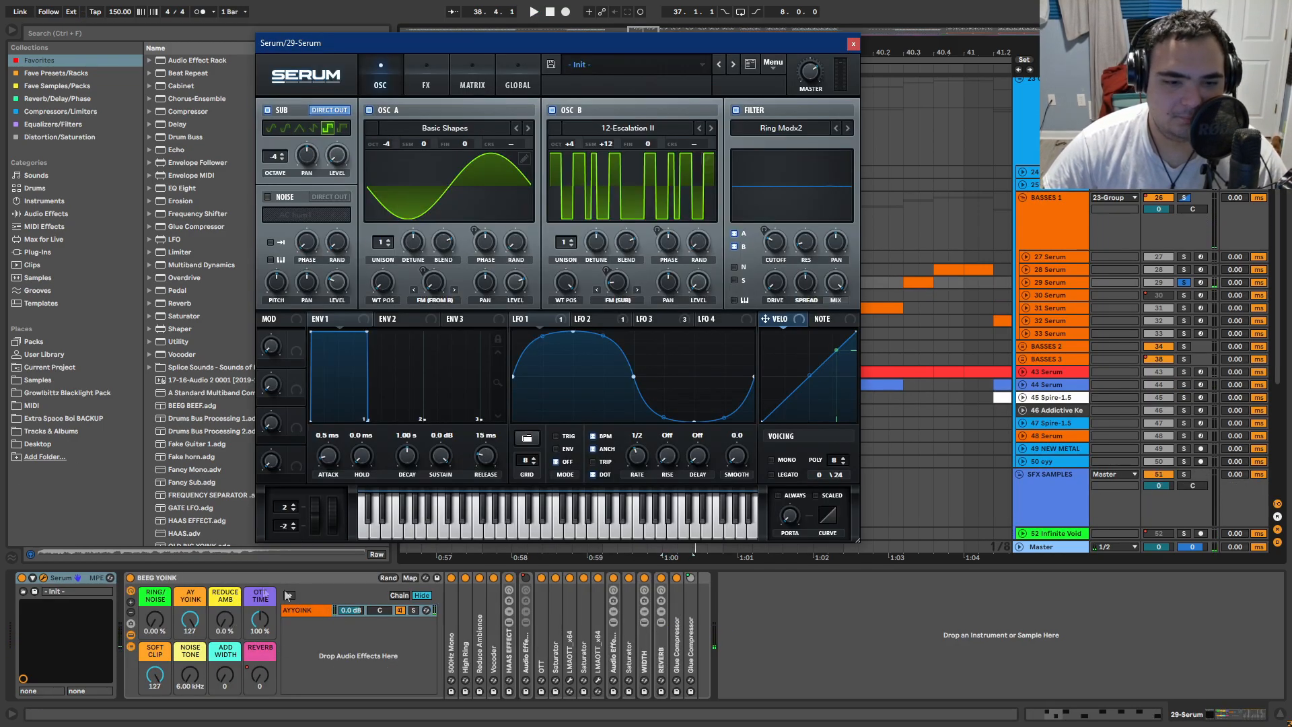
# Step: Fold the BEEG YOINK rack and glance through Serum's FX and GLOBAL pages, ending on OSC
pyautogui.doubleClick(203, 579)
pyautogui.click(432, 75)
pyautogui.click(518, 82)
pyautogui.click(380, 83)
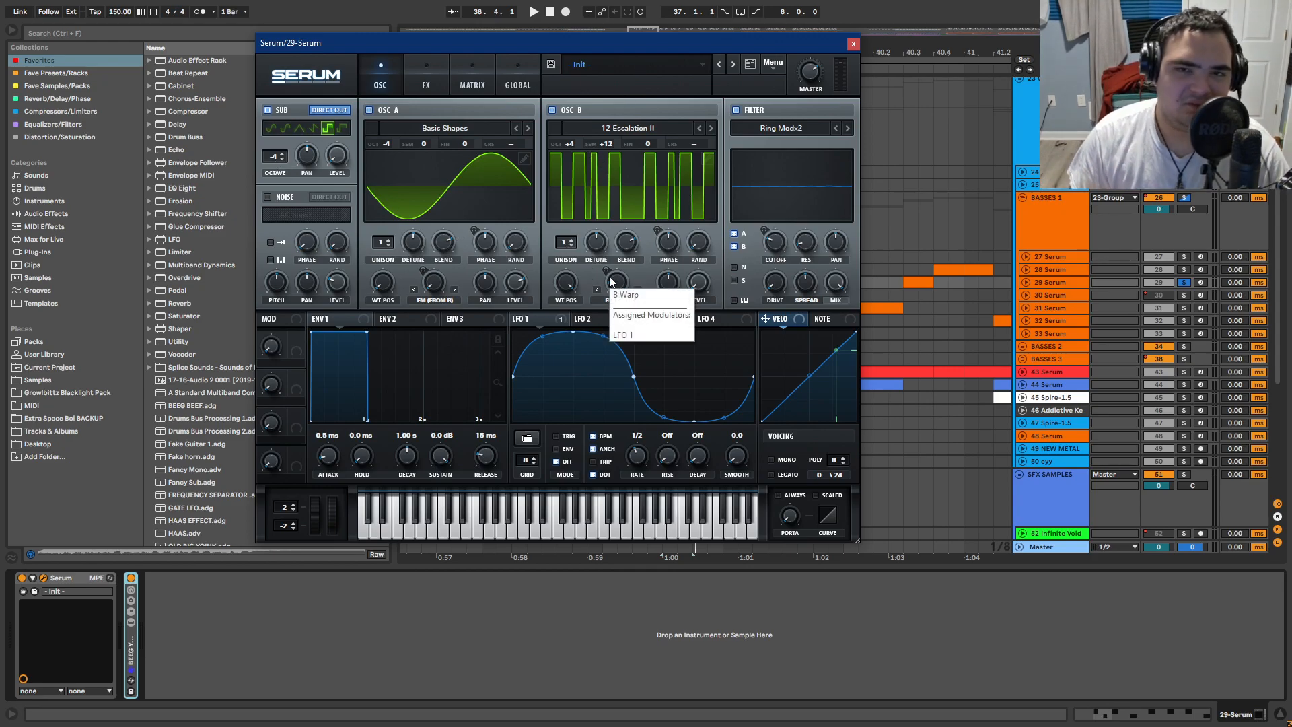
# Step: Replay the 29 Serum bass repeatedly while examining the OSC B warp and the Ring Modx2 filter
pyautogui.press('space')
pyautogui.press('space')
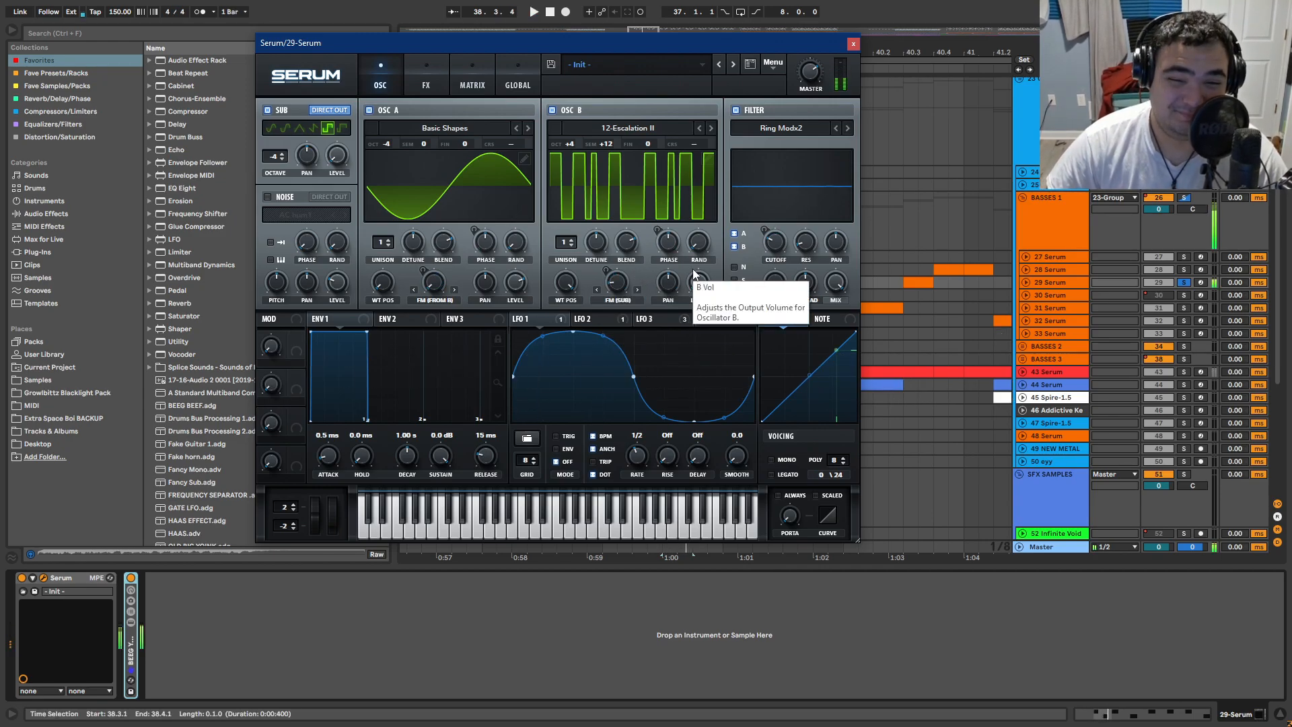
pyautogui.press('space')
pyautogui.press('space')
pyautogui.press('space')
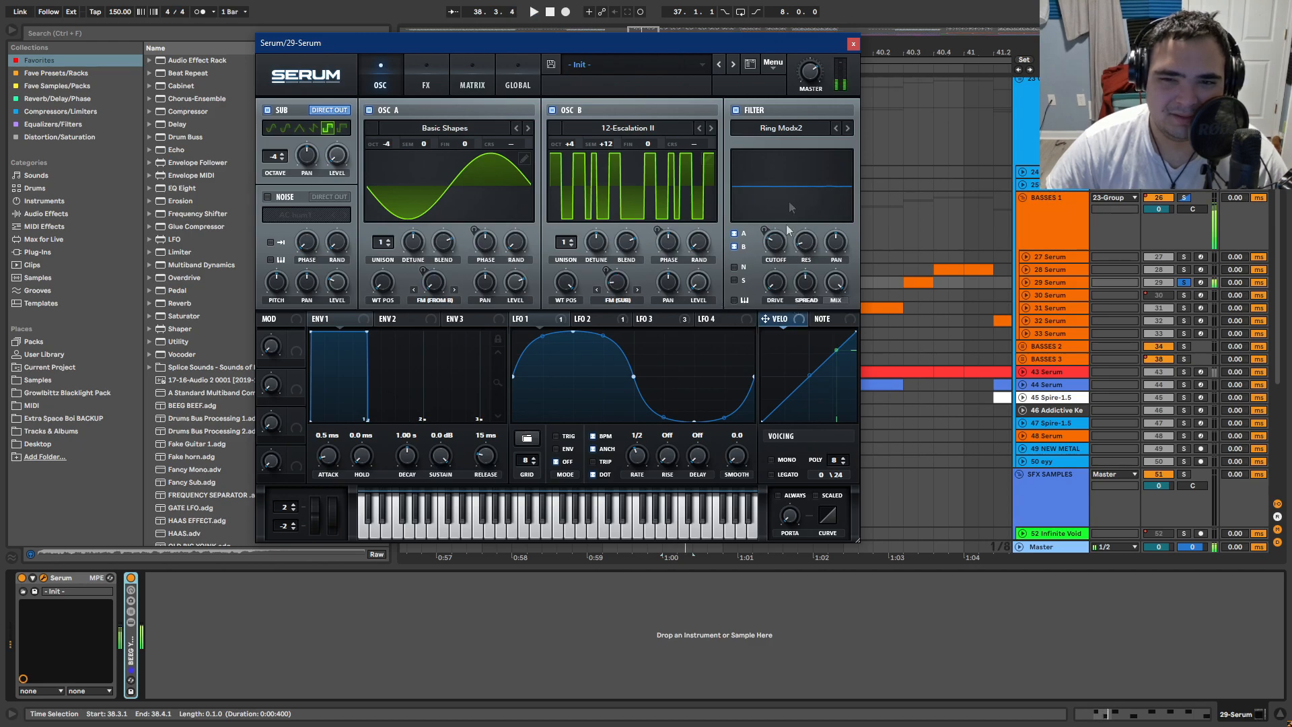
pyautogui.click(1084, 624)
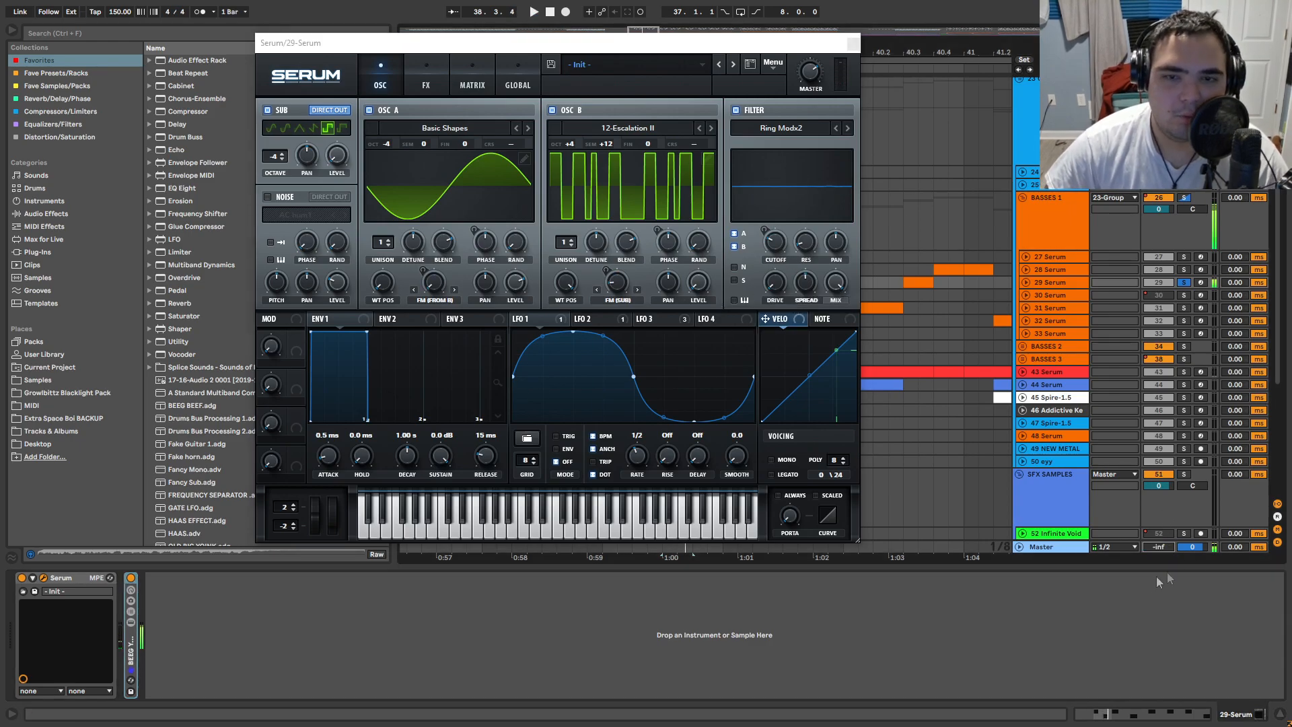
pyautogui.moveTo(1167, 546); pyautogui.dragTo(1164, 551)
pyautogui.hotkey('ctrl', 'z')
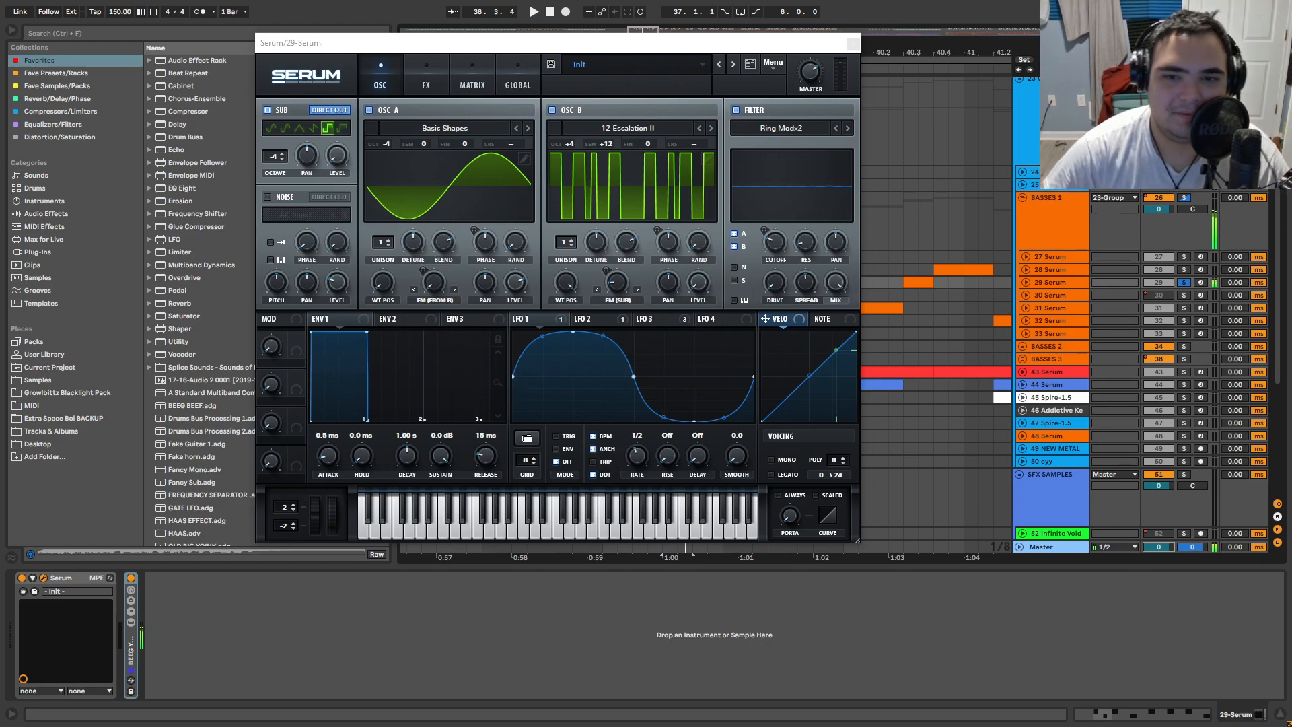
# Step: Compare the Distortion on 29 Serum's FX page with the OSC page settings while replaying the bass
pyautogui.click(418, 81)
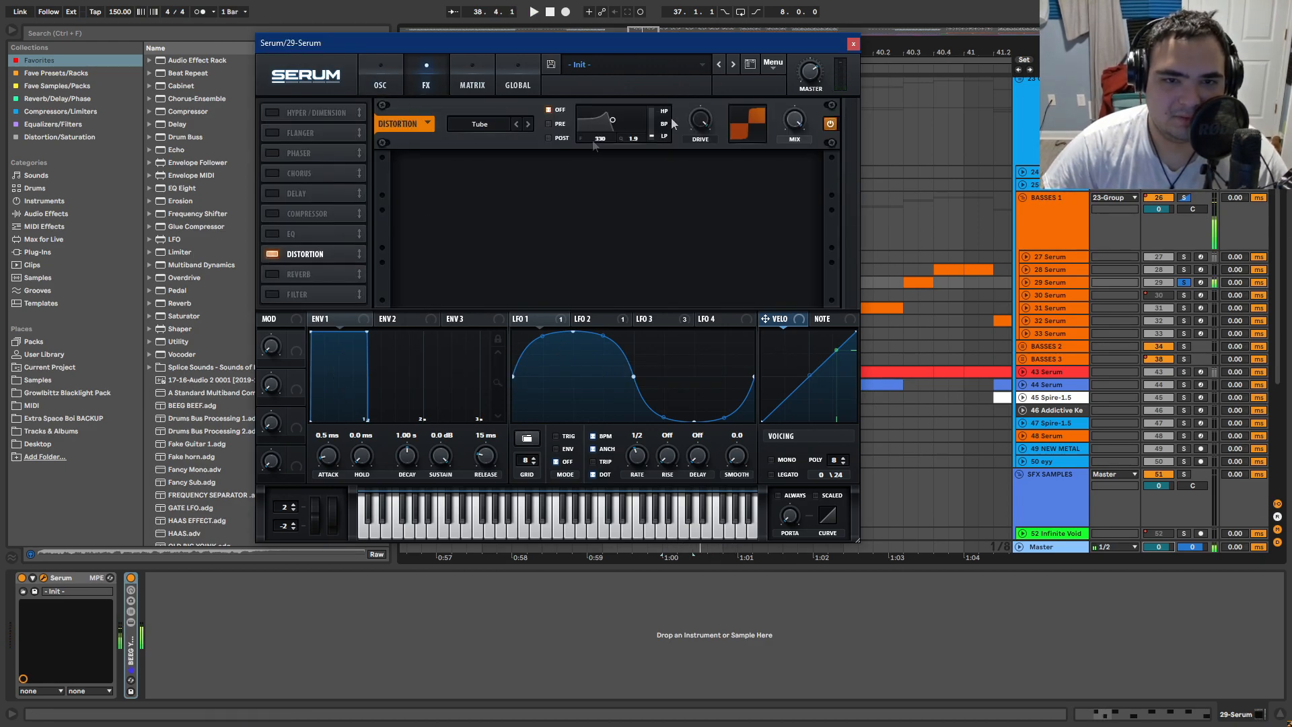
pyautogui.click(386, 92)
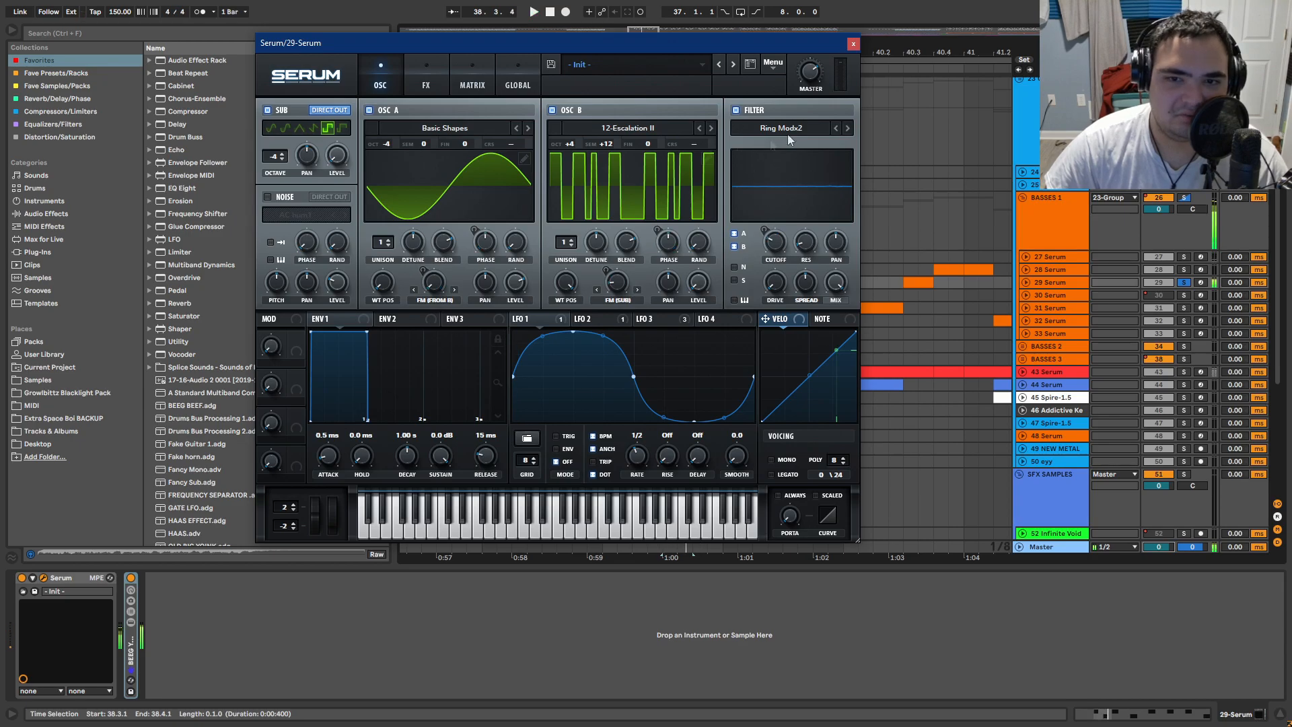
pyautogui.click(854, 45)
pyautogui.press('space')
pyautogui.click(417, 76)
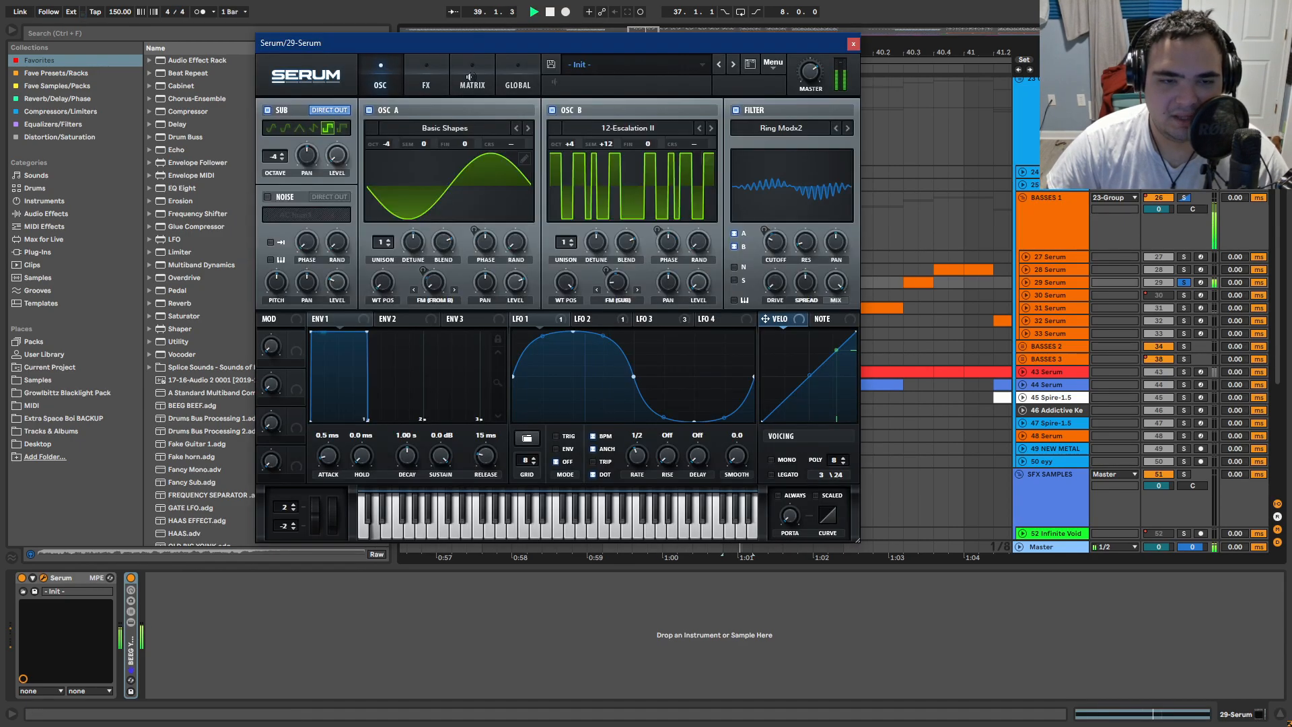
pyautogui.press('space')
# Step: Close the Serum window and play the 29 Serum clip at 38.3 again
pyautogui.click(853, 44)
pyautogui.click(680, 283)
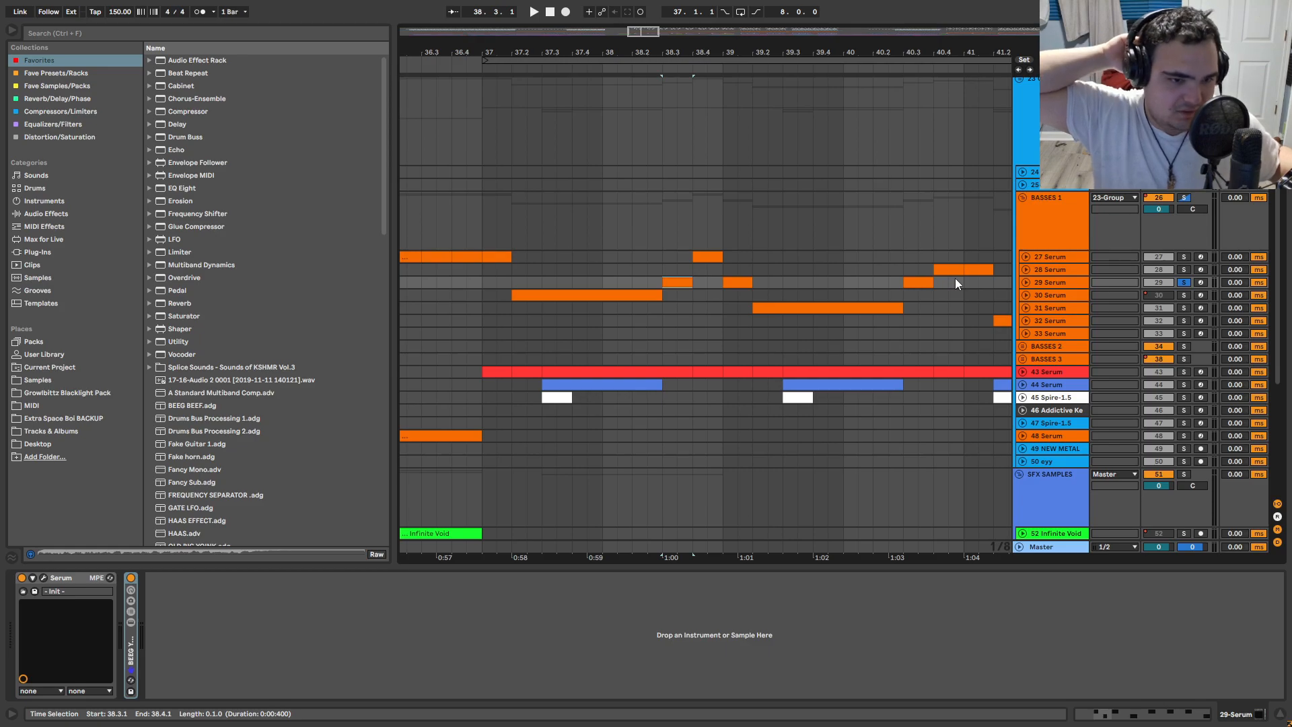
pyautogui.press('space')
# Step: Solo and audition the 31 Serum clip at 39.2 and open its Serum window
pyautogui.click(775, 307)
pyautogui.press('s')
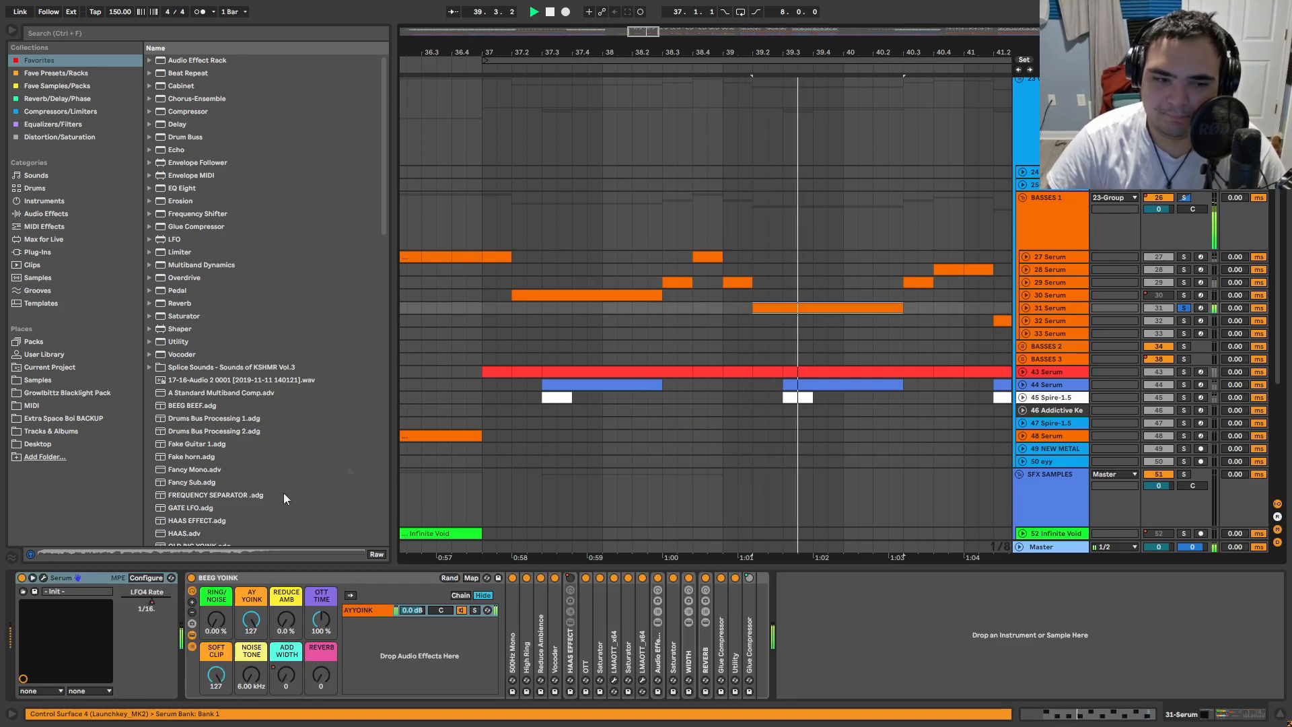
pyautogui.press('space')
pyautogui.click(44, 577)
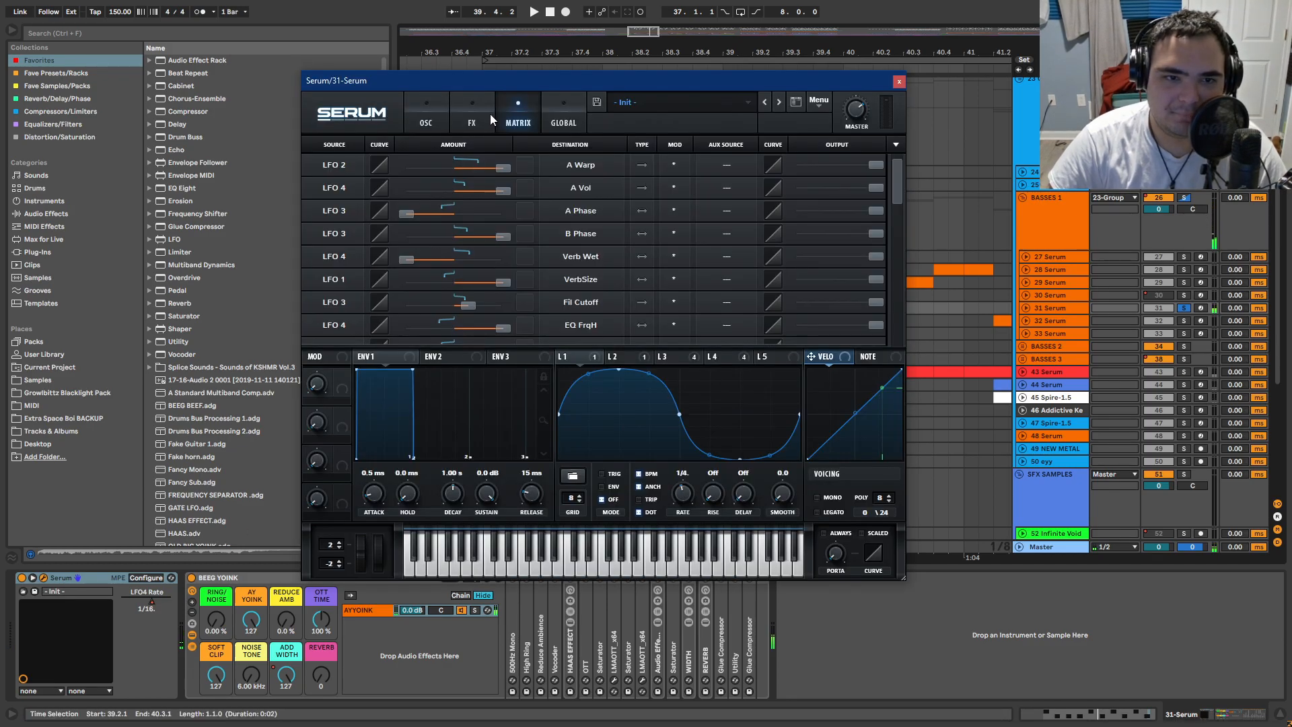
# Step: Examine LFO 2 and LFO 3 on 31 Serum's OSC page and review its FX chain
pyautogui.moveTo(475, 81); pyautogui.dragTo(556, 50)
pyautogui.click(461, 93)
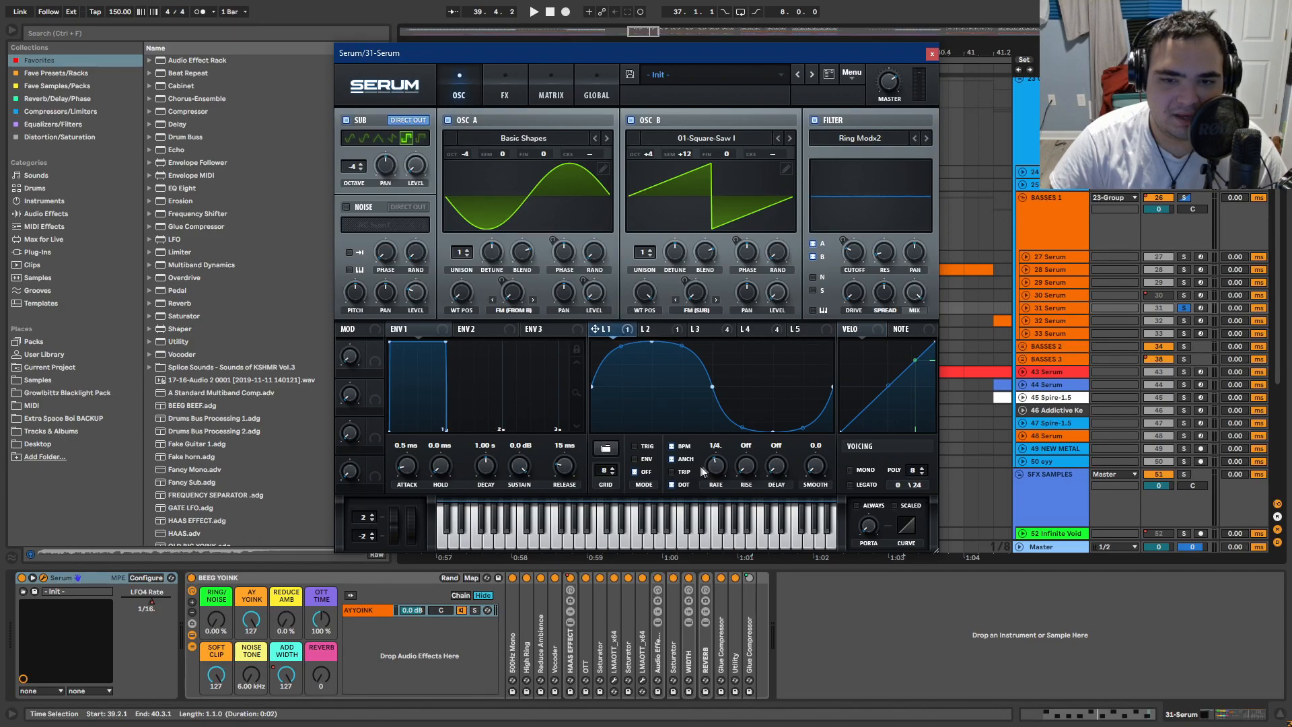
pyautogui.click(650, 329)
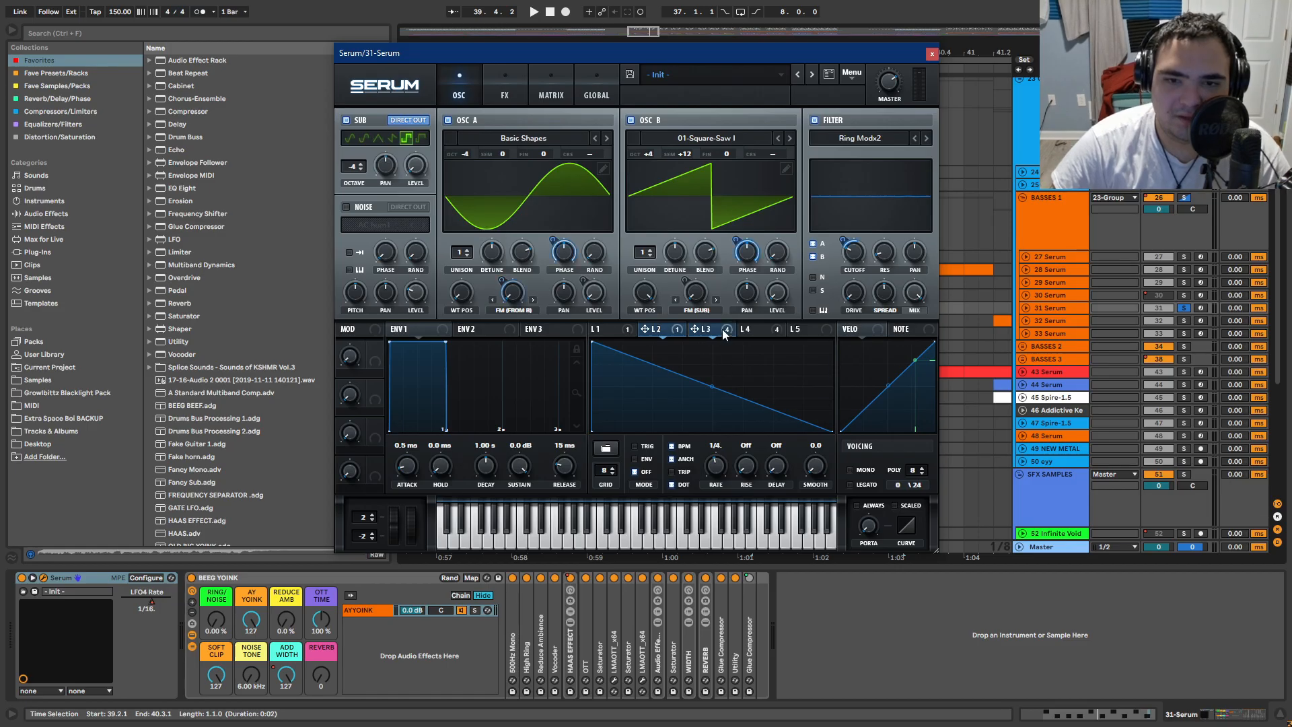
pyautogui.click(707, 329)
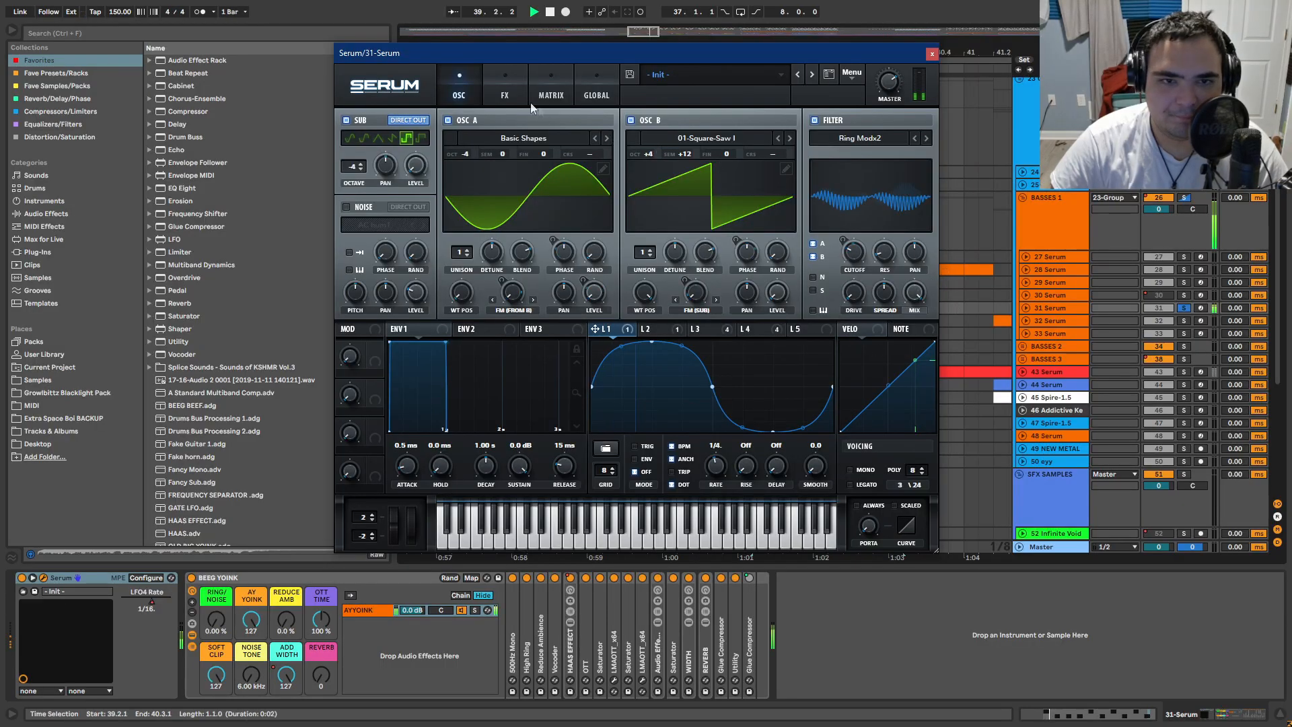
pyautogui.click(505, 93)
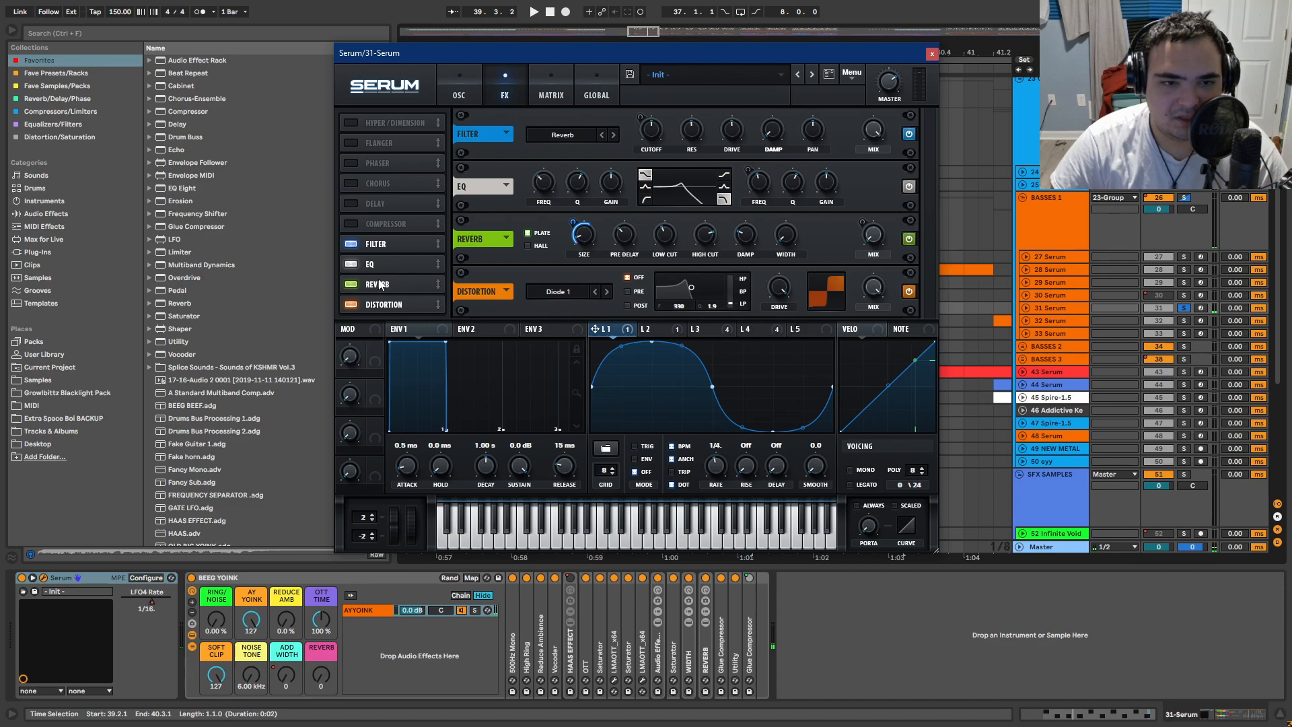
pyautogui.click(459, 93)
# Step: Close Serum, replay the 31 Serum clip and check the HAAS EFFECT device inside the BEEG YOINK rack
pyautogui.click(932, 53)
pyautogui.press('space')
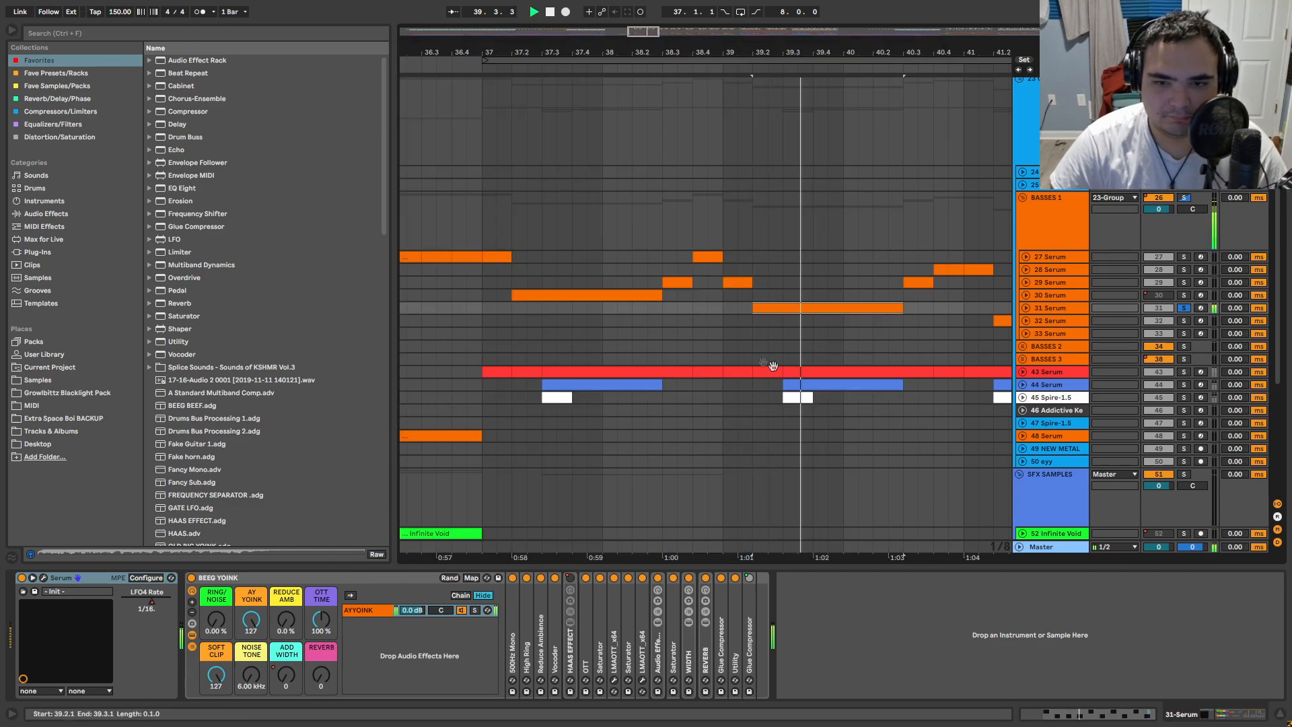
pyautogui.moveTo(775, 368); pyautogui.dragTo(595, 344)
pyautogui.press('space')
pyautogui.doubleClick(573, 654)
pyautogui.doubleClick(589, 580)
pyautogui.press('space')
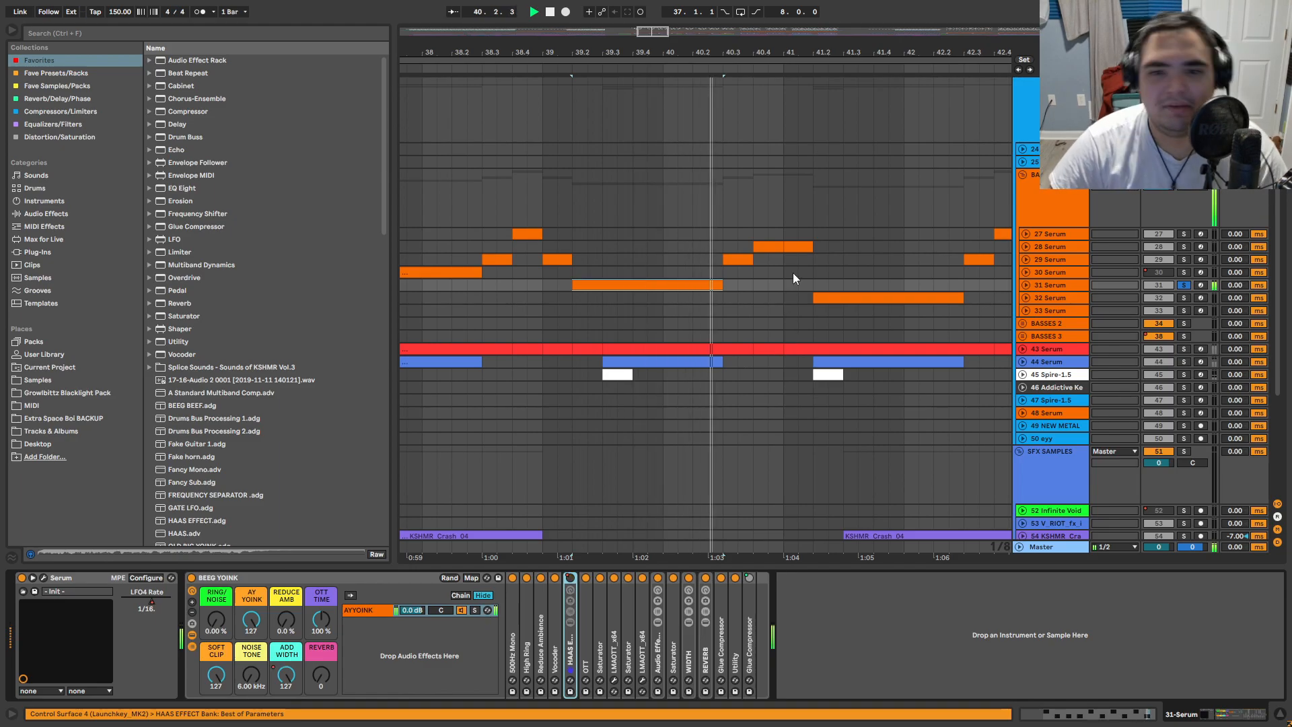
# Step: Solo and audition the 32 Serum clip at 41.2 and open its Serum window
pyautogui.moveTo(810, 275); pyautogui.dragTo(522, 276)
pyautogui.scroll(-3, 541, 290)
pyautogui.click(560, 301)
pyautogui.press('s')
pyautogui.press('space')
pyautogui.click(43, 577)
# Step: Check 32 Serum's FX page, return to its OSC page and replay the bass
pyautogui.click(472, 121)
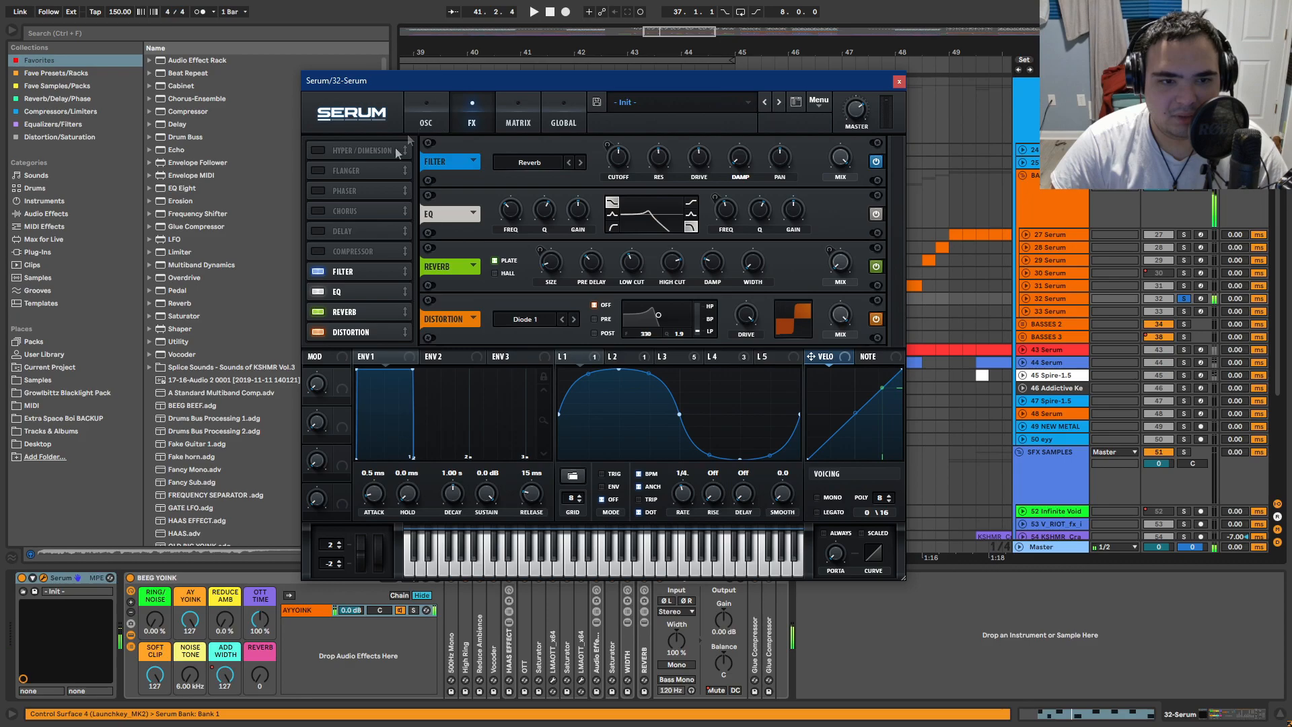
pyautogui.click(434, 127)
pyautogui.press('space')
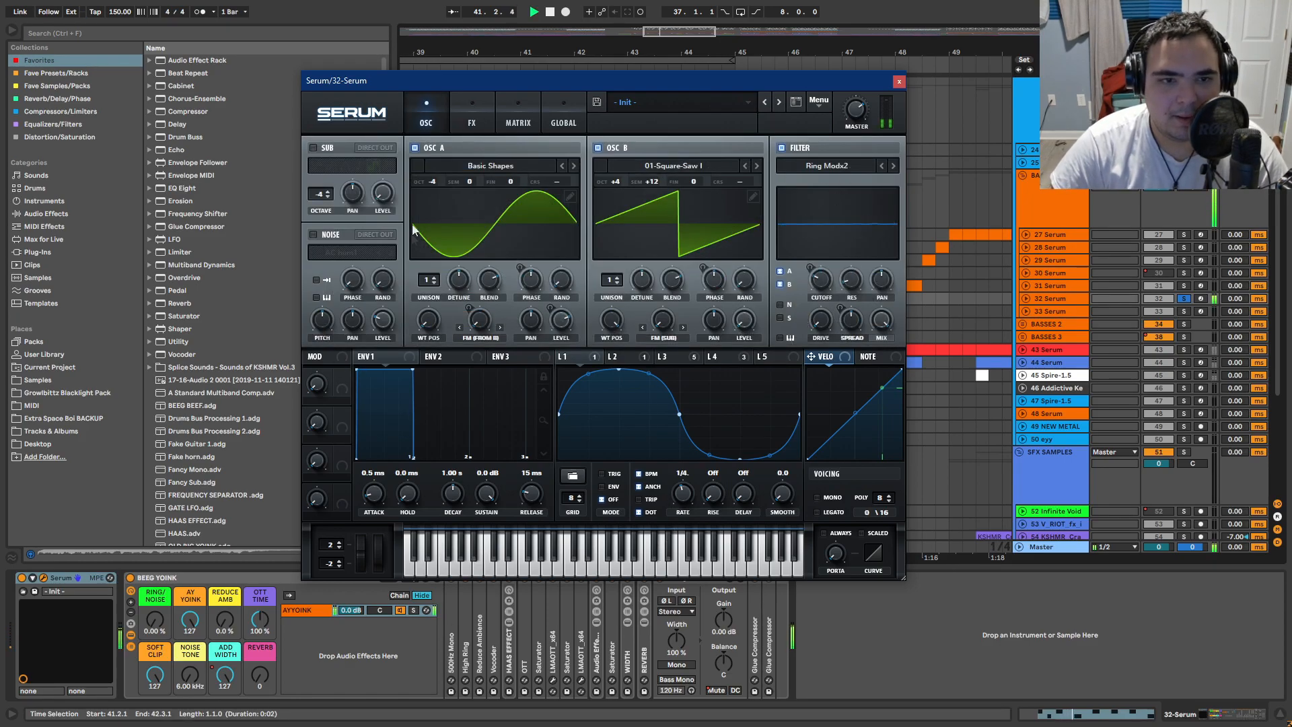
pyautogui.press('space')
# Step: Step through LFO 1 to LFO 4 in 32 Serum, examining LFO 3's targets on the OSC and FX pages
pyautogui.click(666, 361)
pyautogui.click(626, 361)
pyautogui.click(669, 362)
pyautogui.click(717, 362)
pyautogui.click(673, 362)
pyautogui.click(622, 362)
pyautogui.click(581, 361)
pyautogui.click(690, 360)
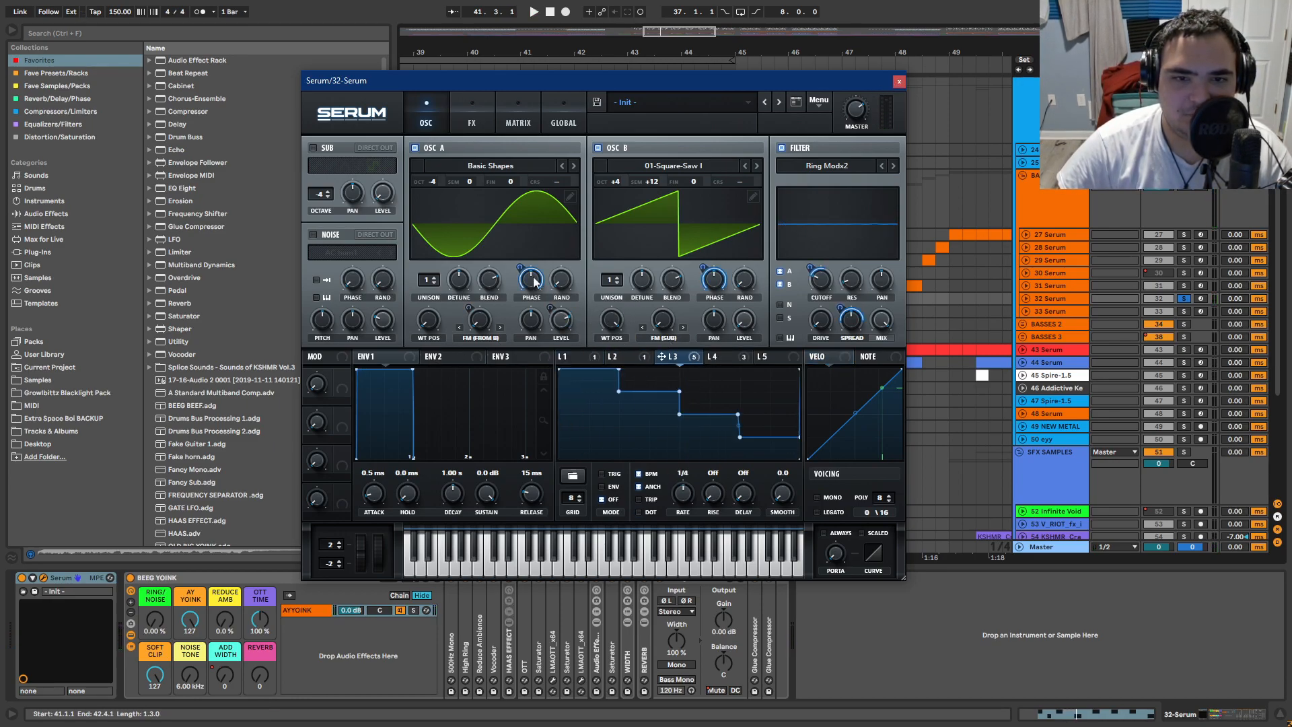
pyautogui.click(471, 121)
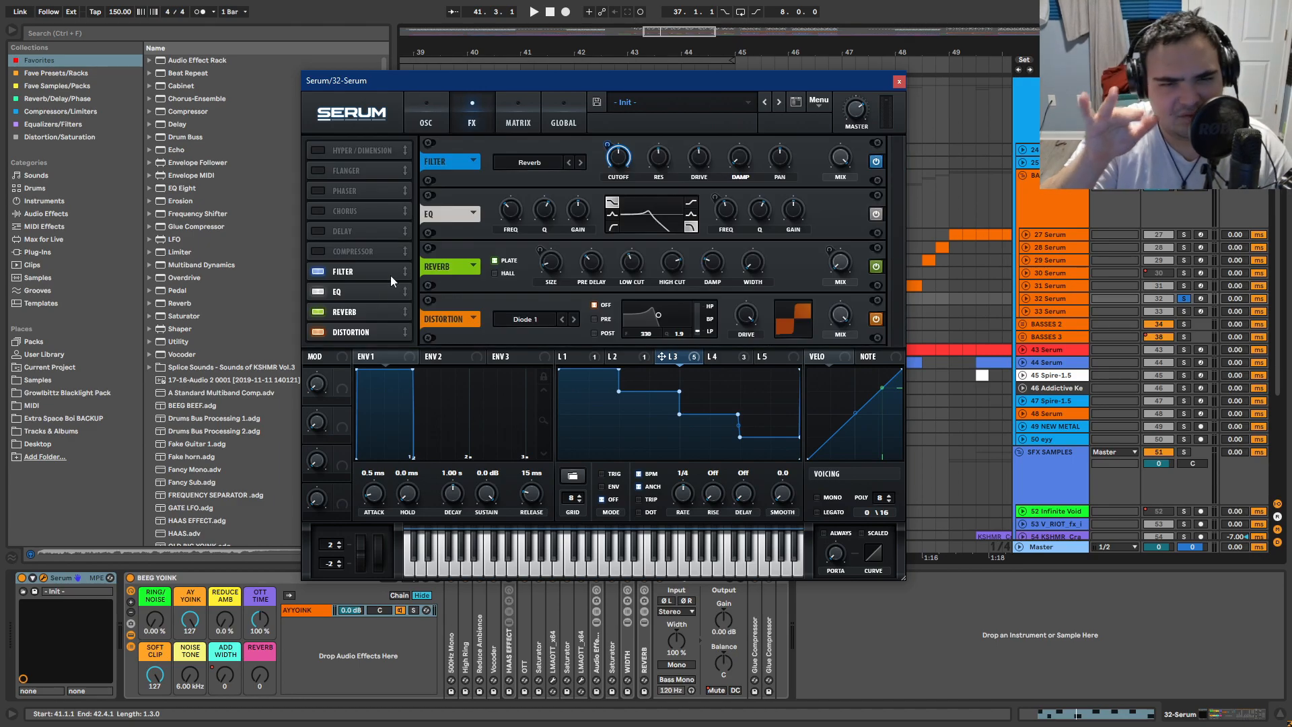
pyautogui.click(427, 118)
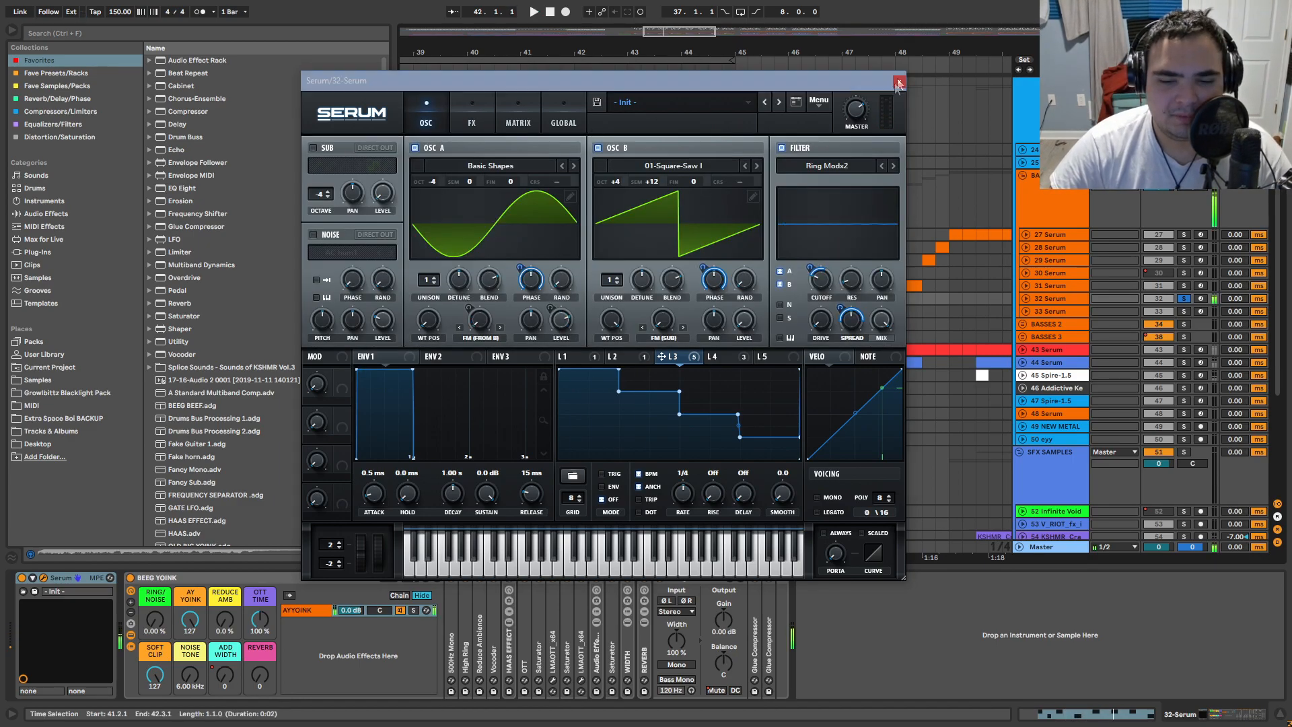
# Step: Close the 32 Serum window and select the 30 Serum clip at 37.2
pyautogui.click(898, 83)
pyautogui.hscroll(-5, 591, 337)
pyautogui.click(531, 259)
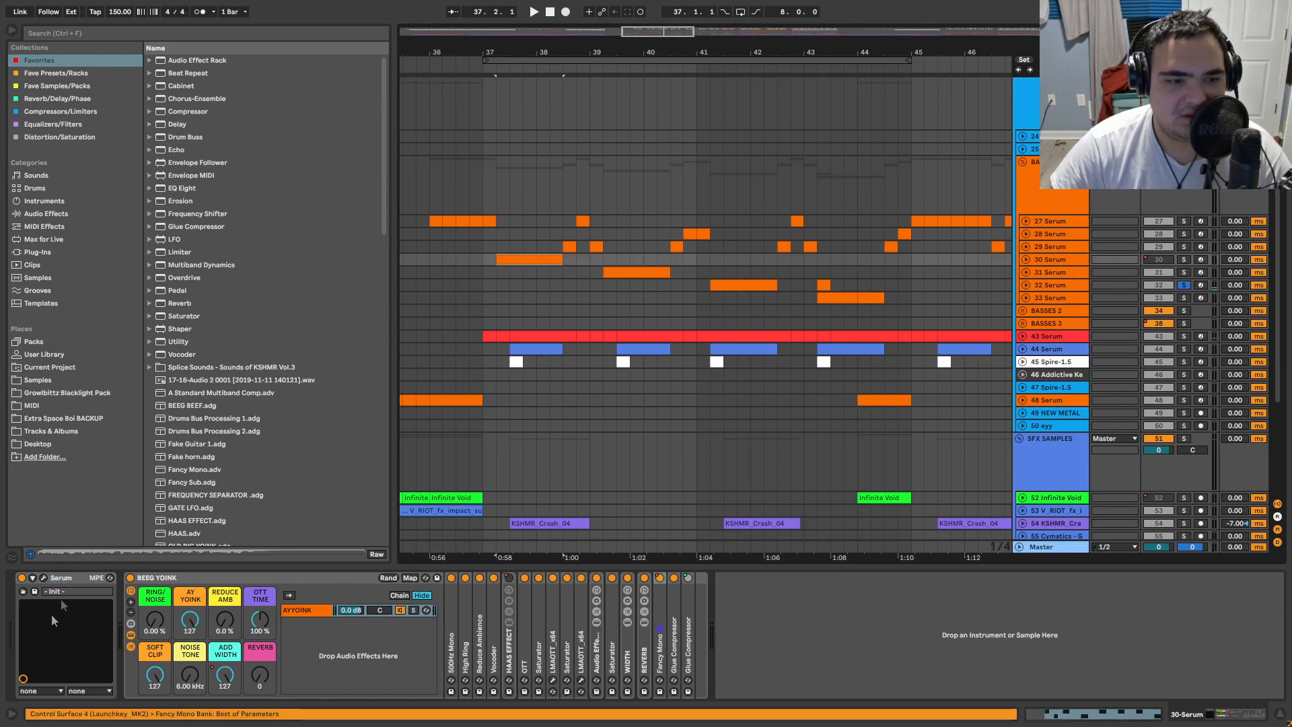
# Step: Compare the Sub oscillator settings in the 32 Serum and 31 Serum windows, closing both windows
pyautogui.click(743, 285)
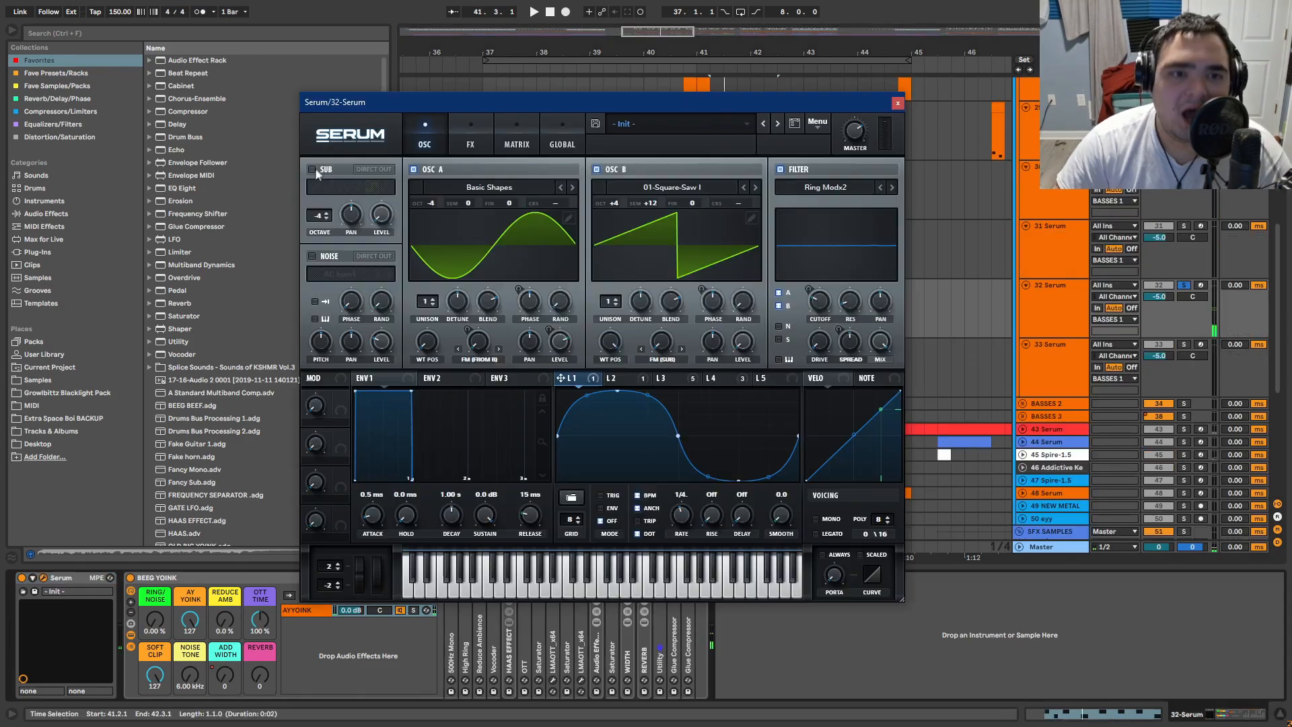
pyautogui.click(898, 103)
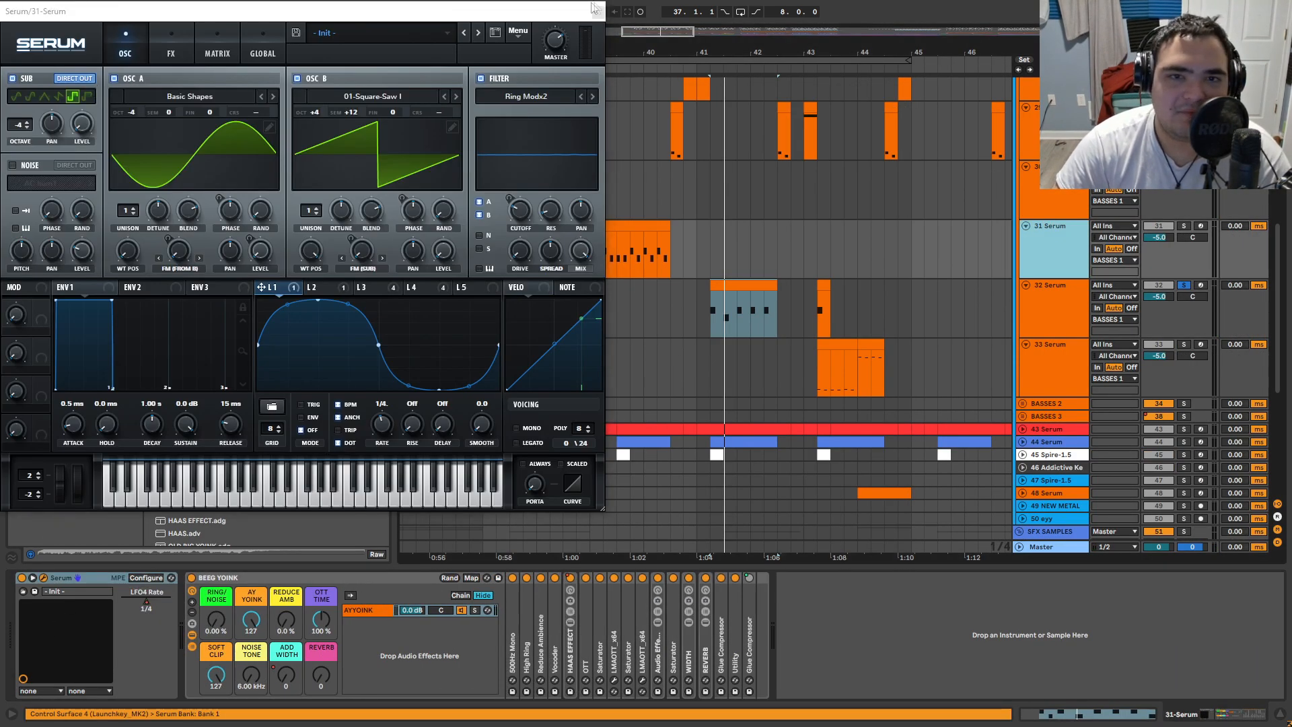
pyautogui.click(598, 12)
# Step: Select the short 32 Serum clip at 43.2 in the arrangement
pyautogui.moveTo(676, 178); pyautogui.dragTo(595, 143)
pyautogui.scroll(5, 700, 262)
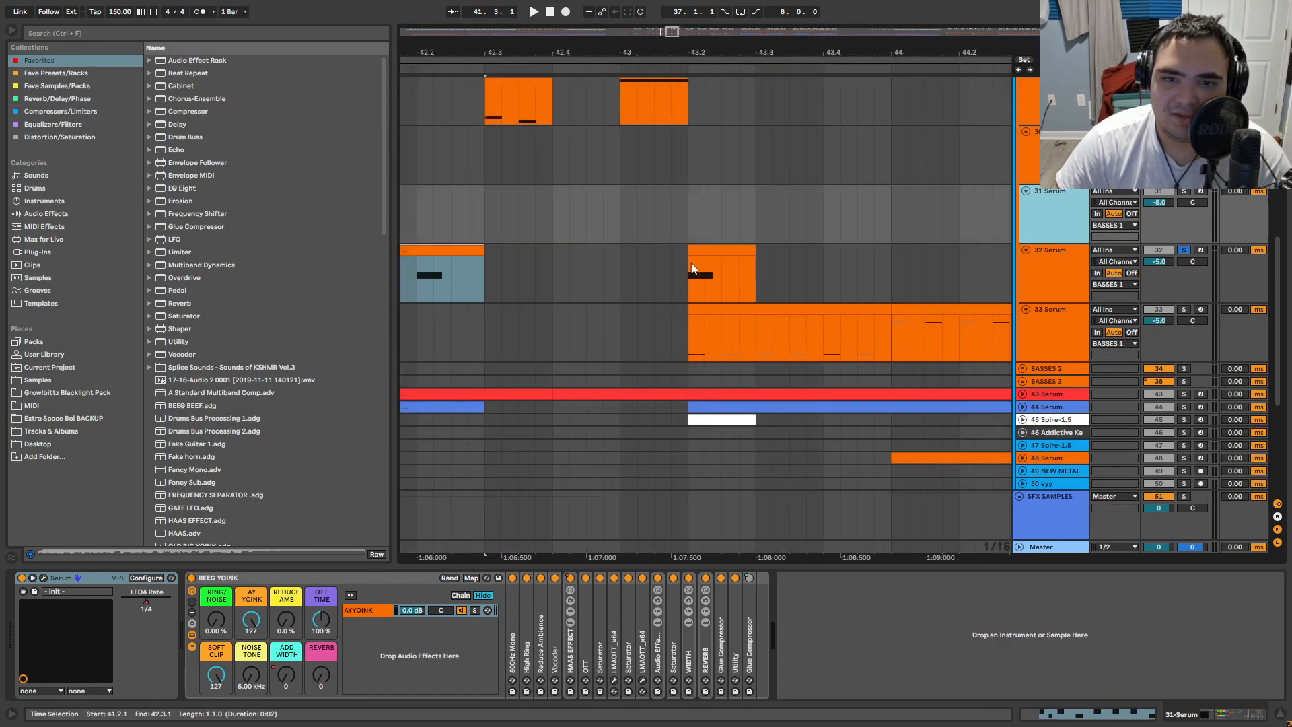
pyautogui.click(690, 250)
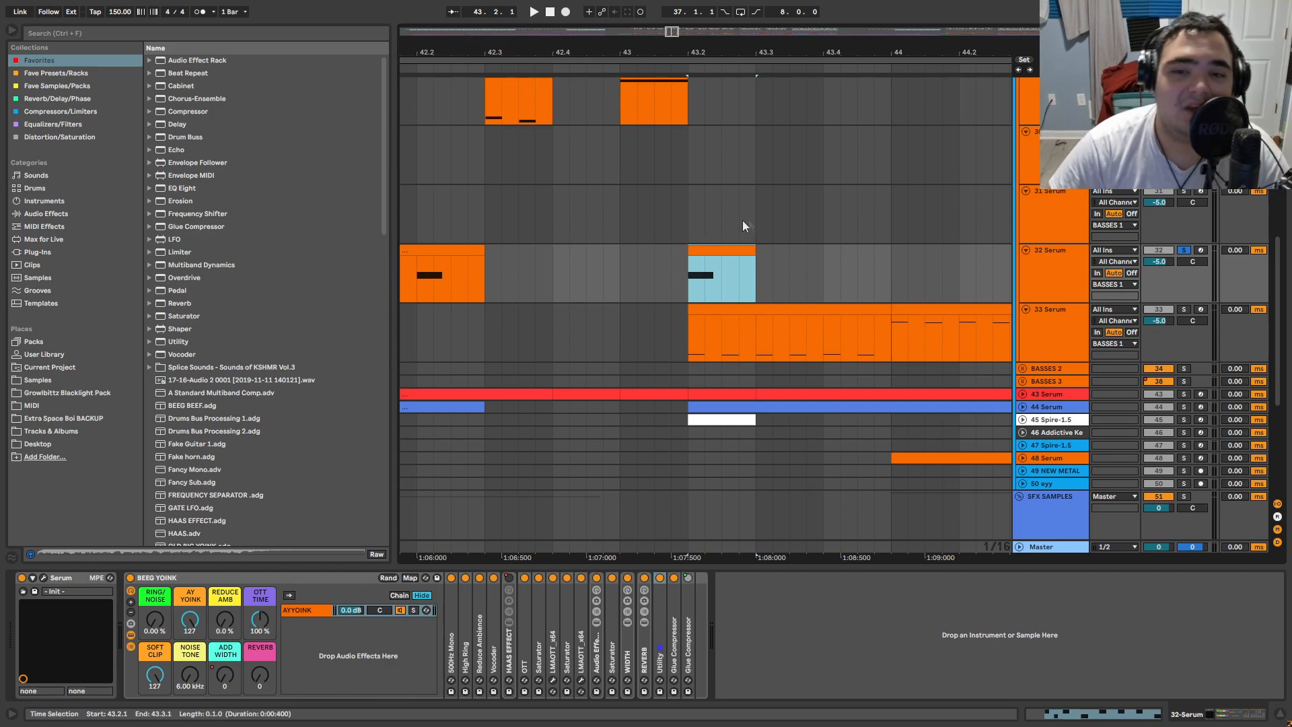
# Step: Solo and audition the 33 Serum clip at 43.2, and open its Serum window to inspect LFO 3
pyautogui.scroll(-3, 668, 267)
pyautogui.click(646, 324)
pyautogui.click(647, 273)
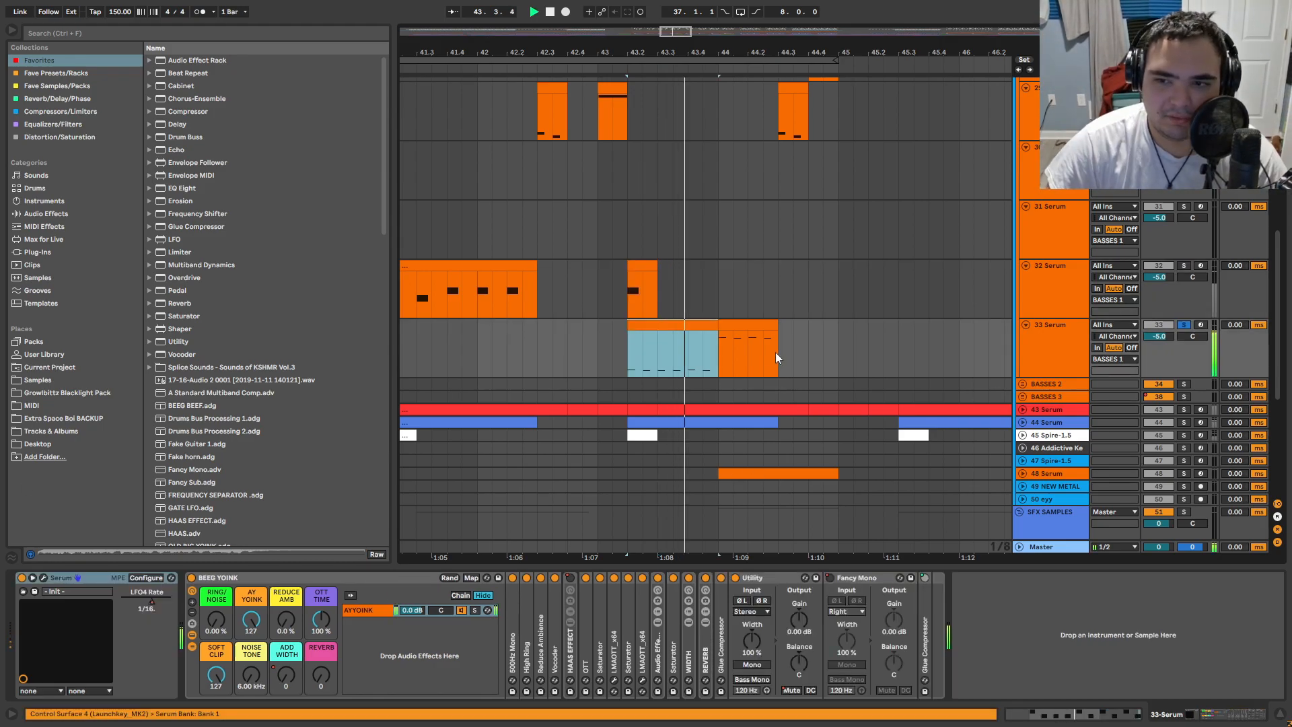
pyautogui.click(43, 577)
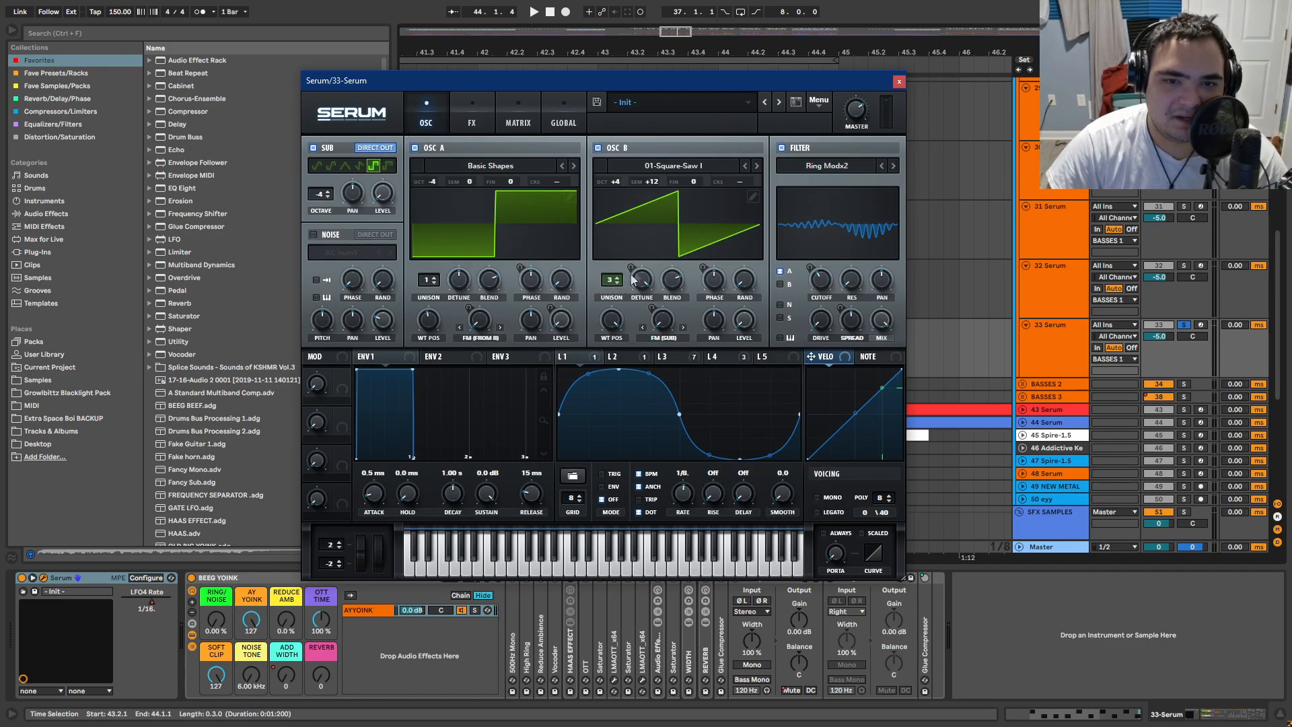
pyautogui.click(693, 360)
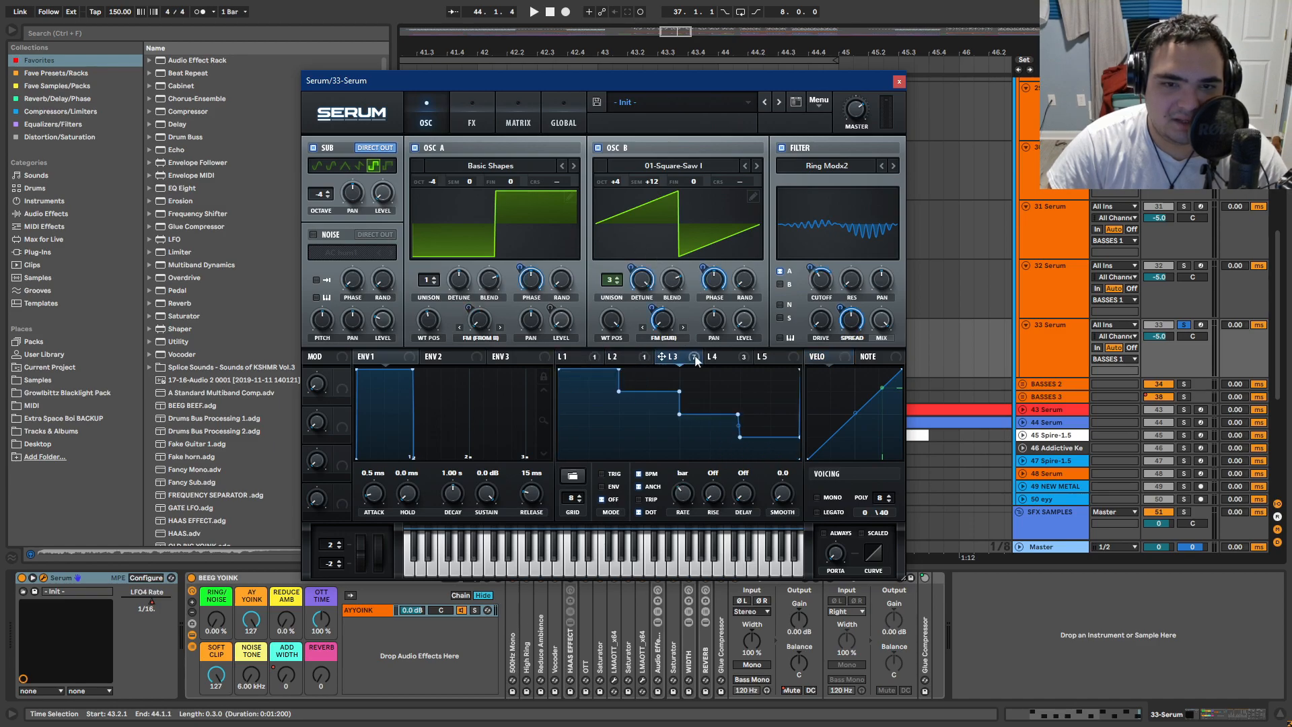
# Step: Audition the 33 Serum clip around 43.3 with its Serum window closed, and fold the Utility device in its chain
pyautogui.press('space')
pyautogui.click(899, 81)
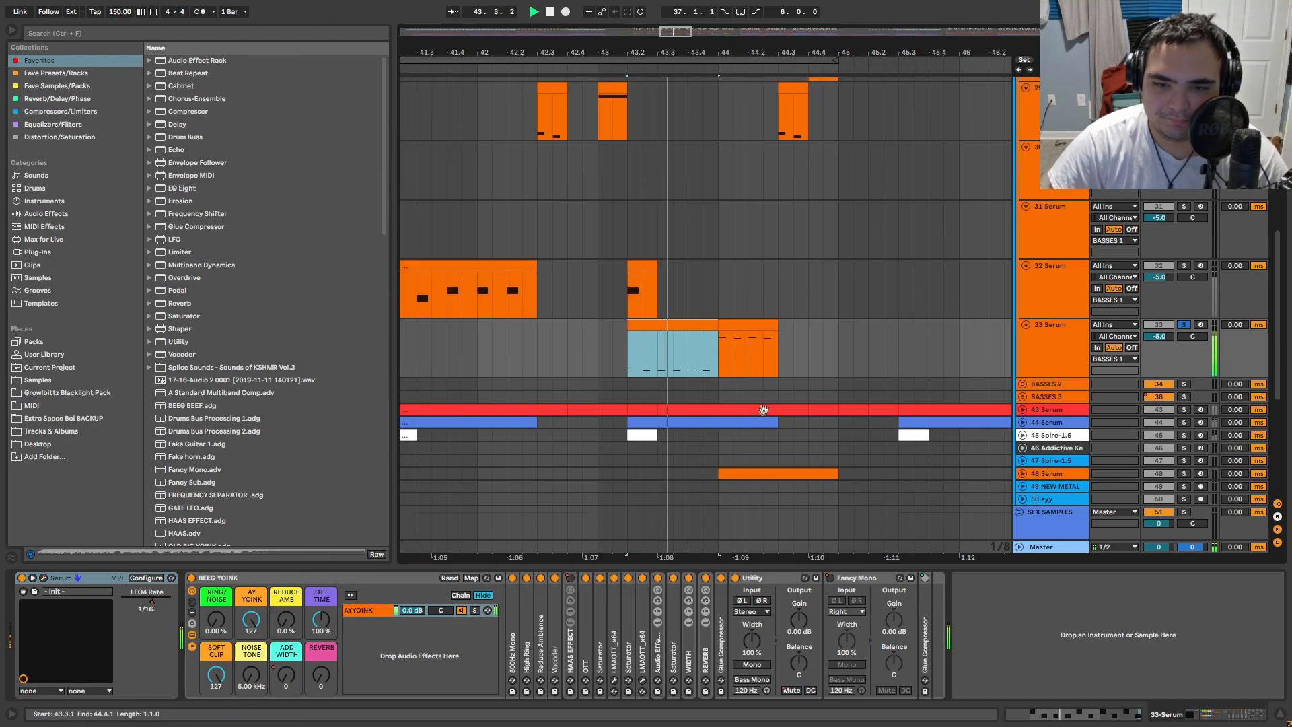
pyautogui.press('space')
pyautogui.doubleClick(761, 578)
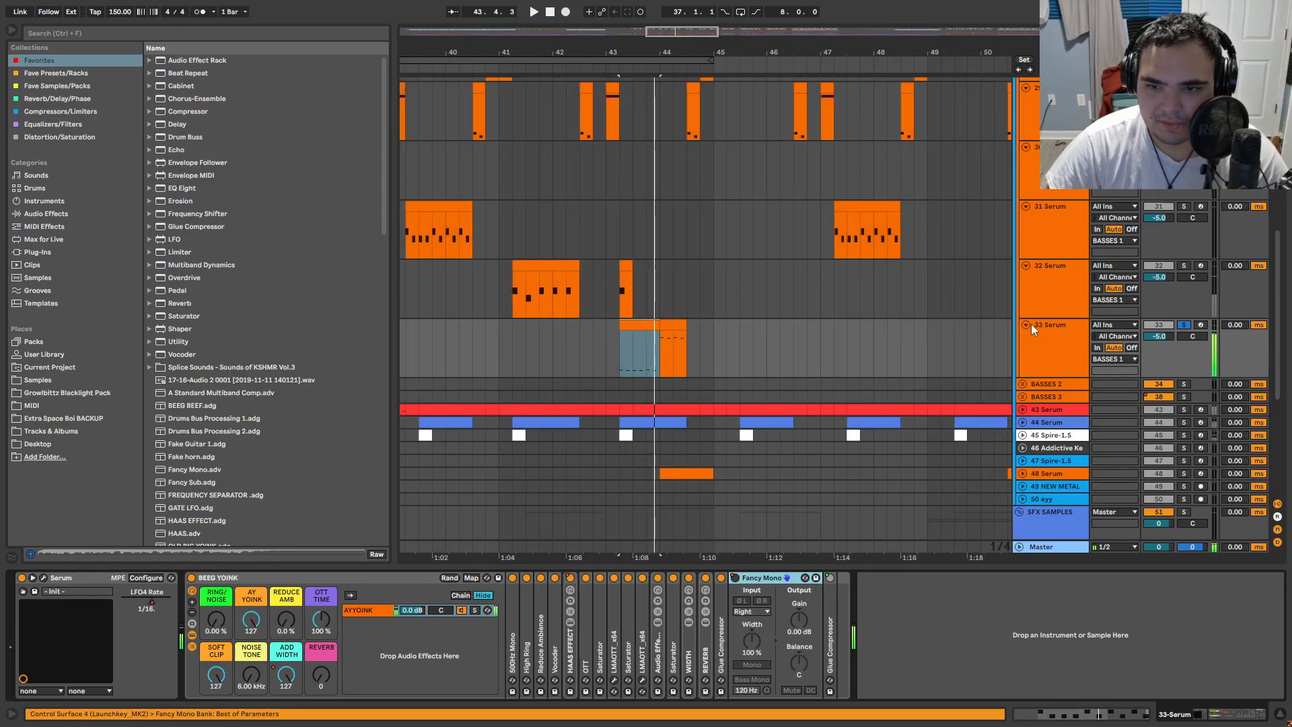
# Step: Collapse the expanded Serum bass tracks and place the insert marker in the BASSES 2 group at bar 54
pyautogui.click(1032, 326)
pyautogui.moveTo(807, 306); pyautogui.dragTo(690, 364)
pyautogui.scroll(-2, 690, 364)
pyautogui.keyDown('alt'); pyautogui.click(1026, 265); pyautogui.keyUp('alt')
pyautogui.moveTo(922, 268); pyautogui.dragTo(653, 293)
pyautogui.click(686, 325)
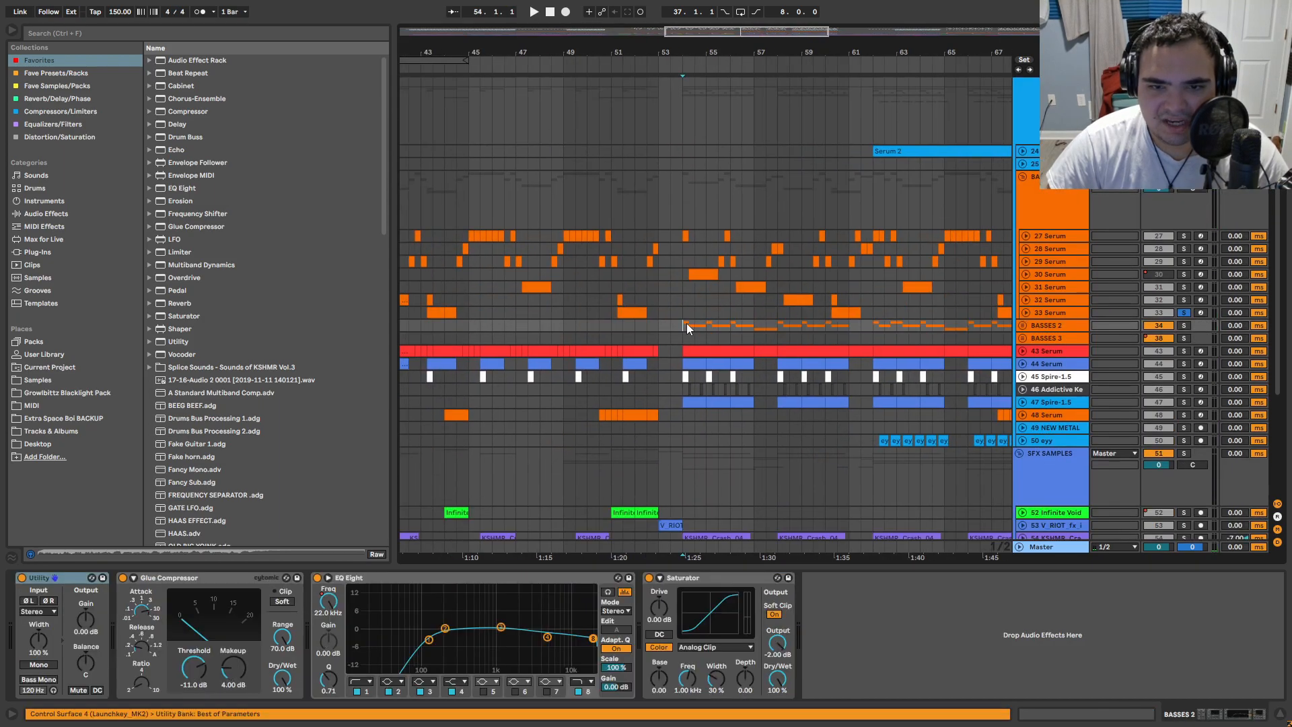
# Step: Expand the BASSES 2 tracks, solo 35 G_HB 1, and select its G_HB 1 - Grit clip at bar 54
pyautogui.click(622, 313)
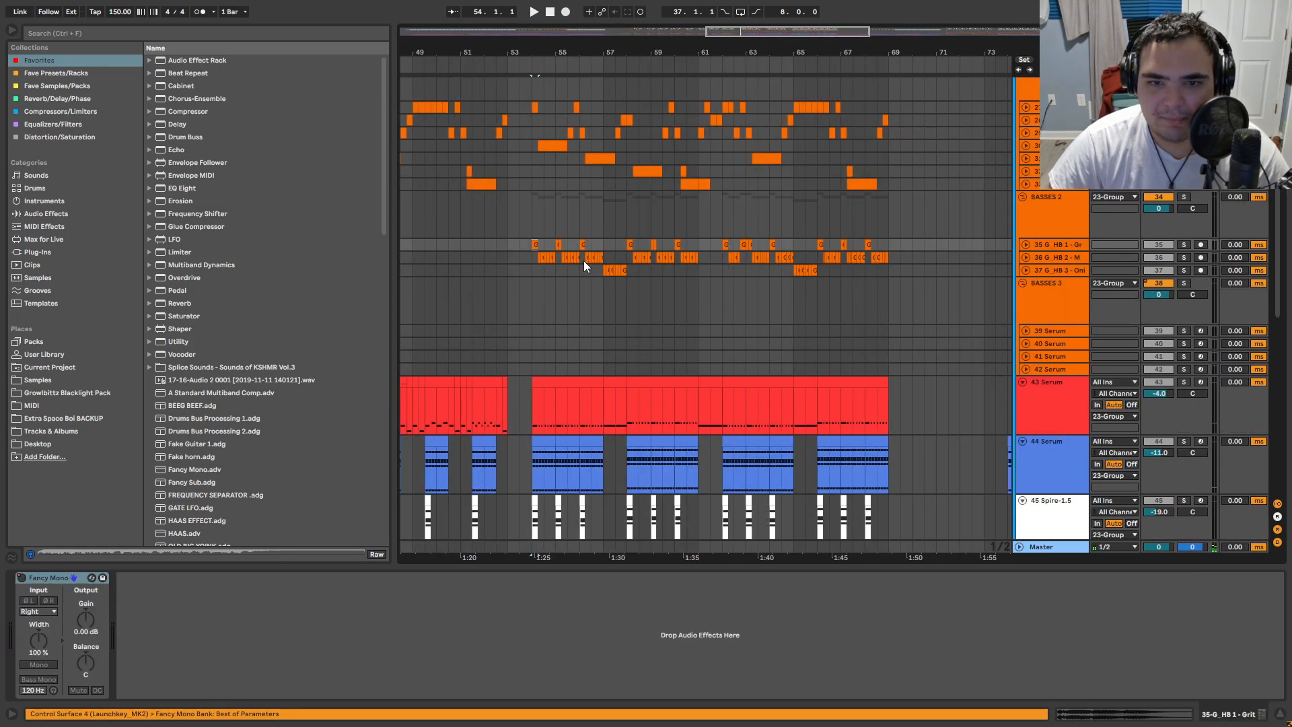
pyautogui.press('s')
pyautogui.scroll(3, 518, 289)
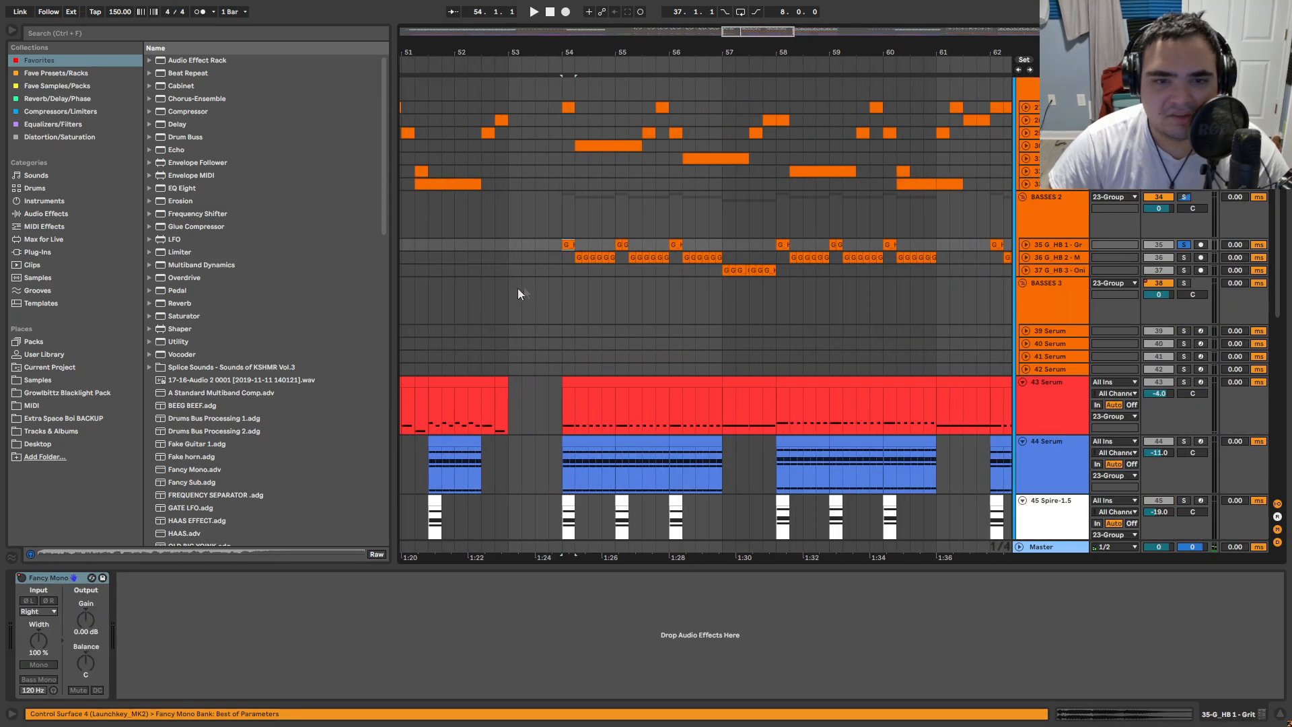
pyautogui.click(1025, 244)
pyautogui.scroll(3, 623, 297)
pyautogui.click(455, 280)
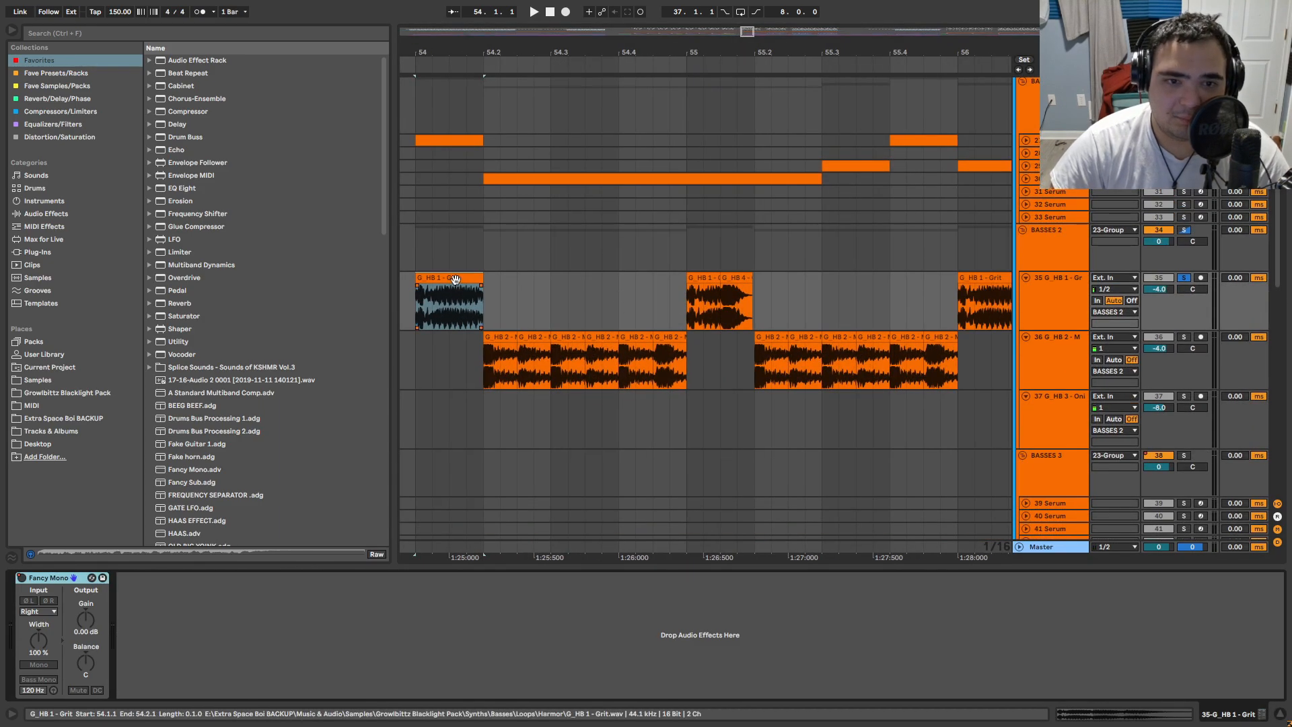
pyautogui.moveTo(552, 261); pyautogui.dragTo(651, 305)
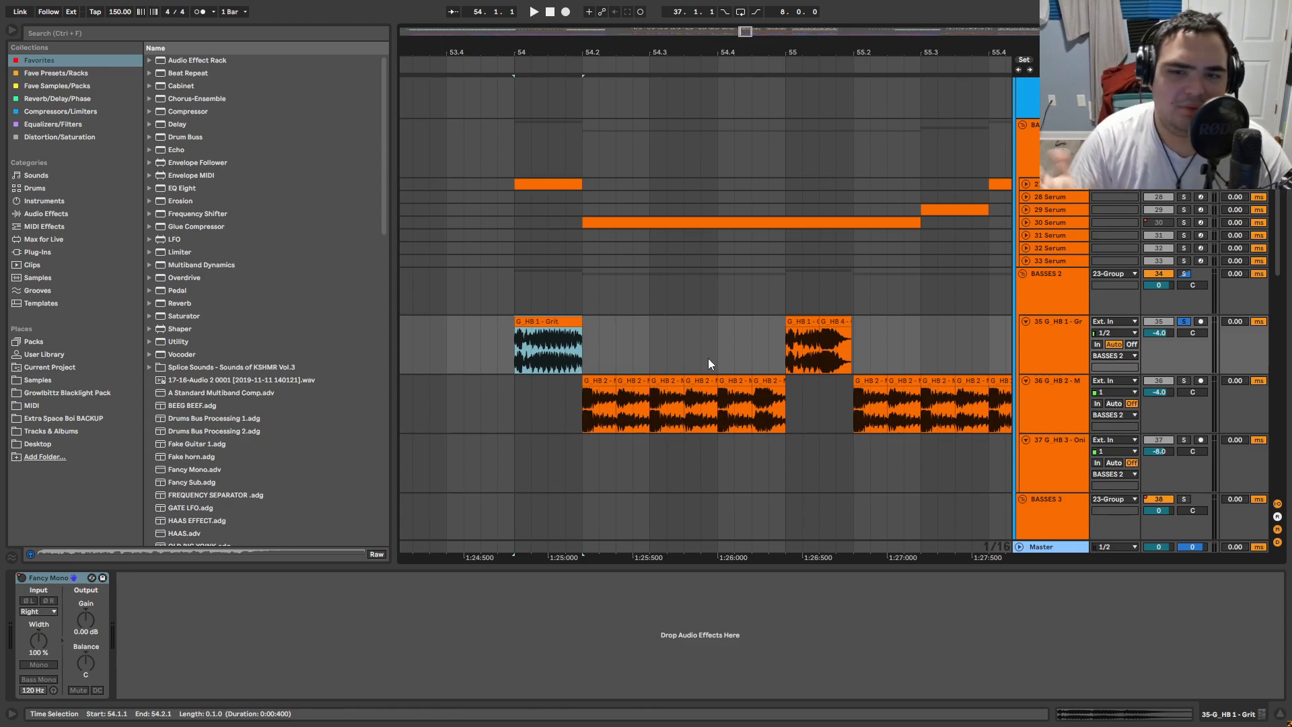
# Step: Audition the G_HB 1 - Grit clip at bar 54 and continue playback with 36 G_HB 2 also soloed
pyautogui.press('space')
pyautogui.press('space')
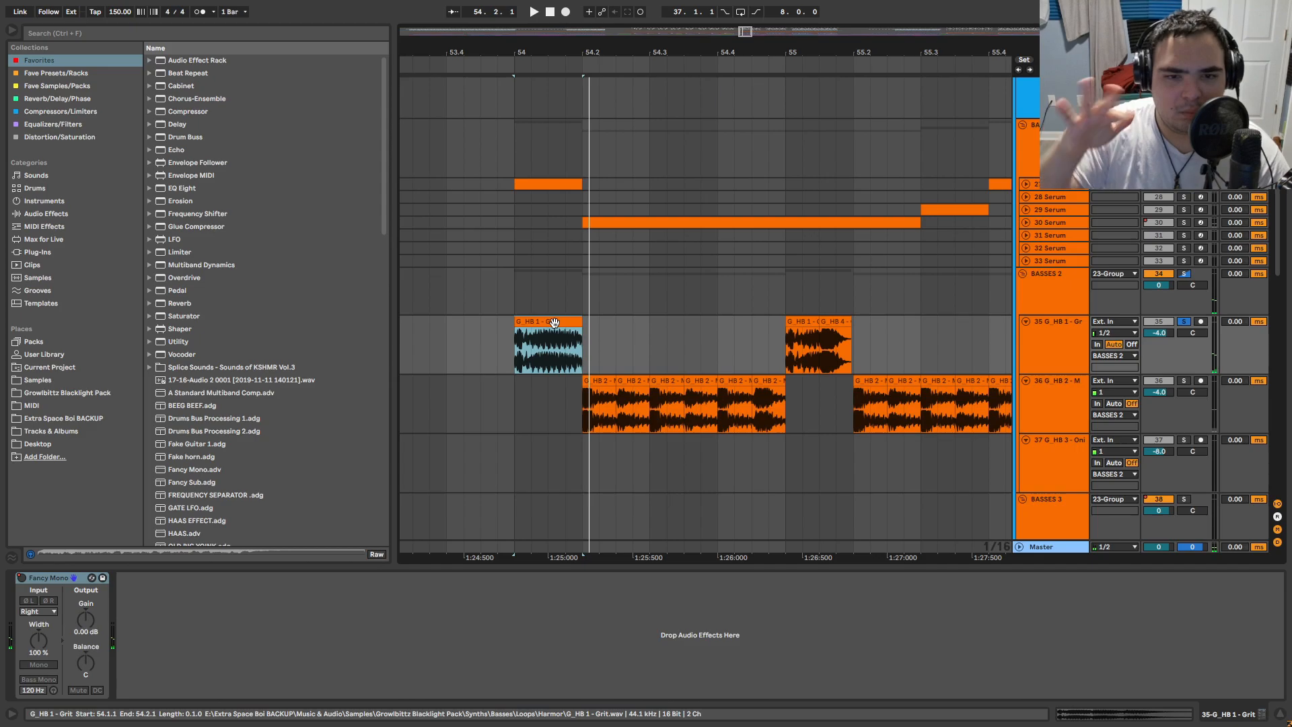
pyautogui.press('space')
pyautogui.press('space')
pyautogui.press('space')
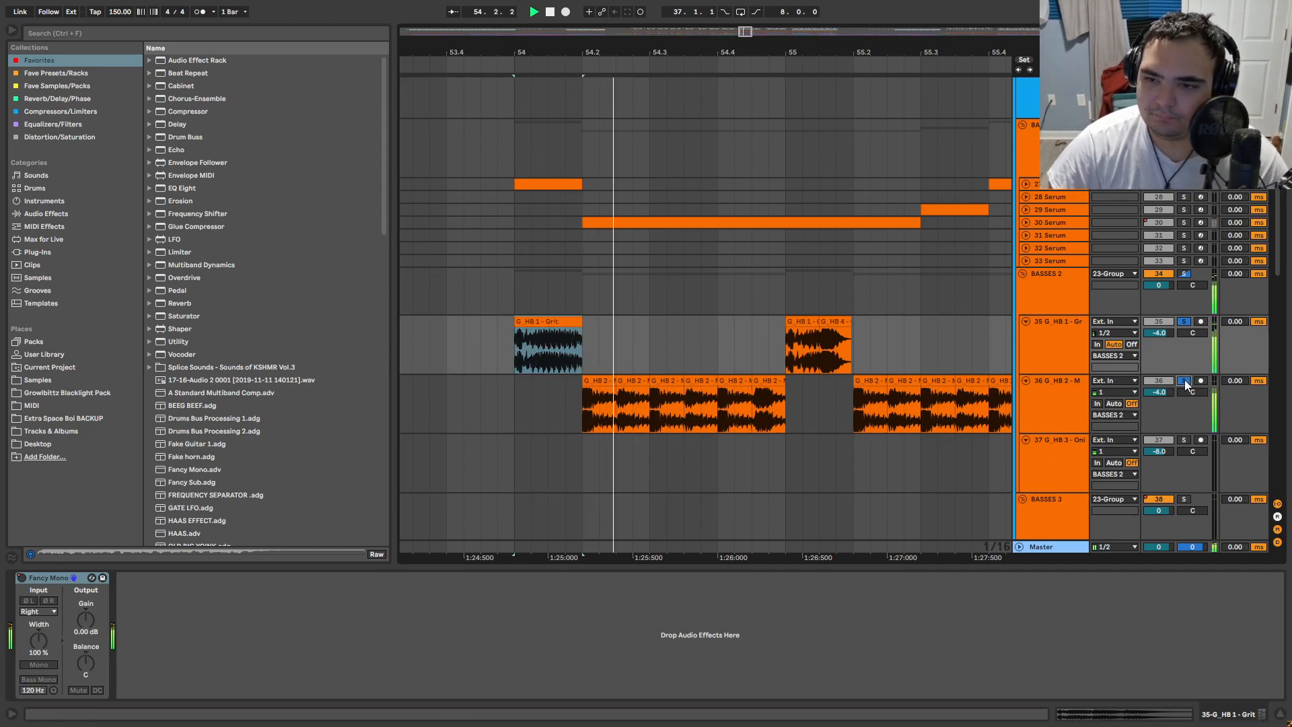
pyautogui.press('-')
pyautogui.press('-')
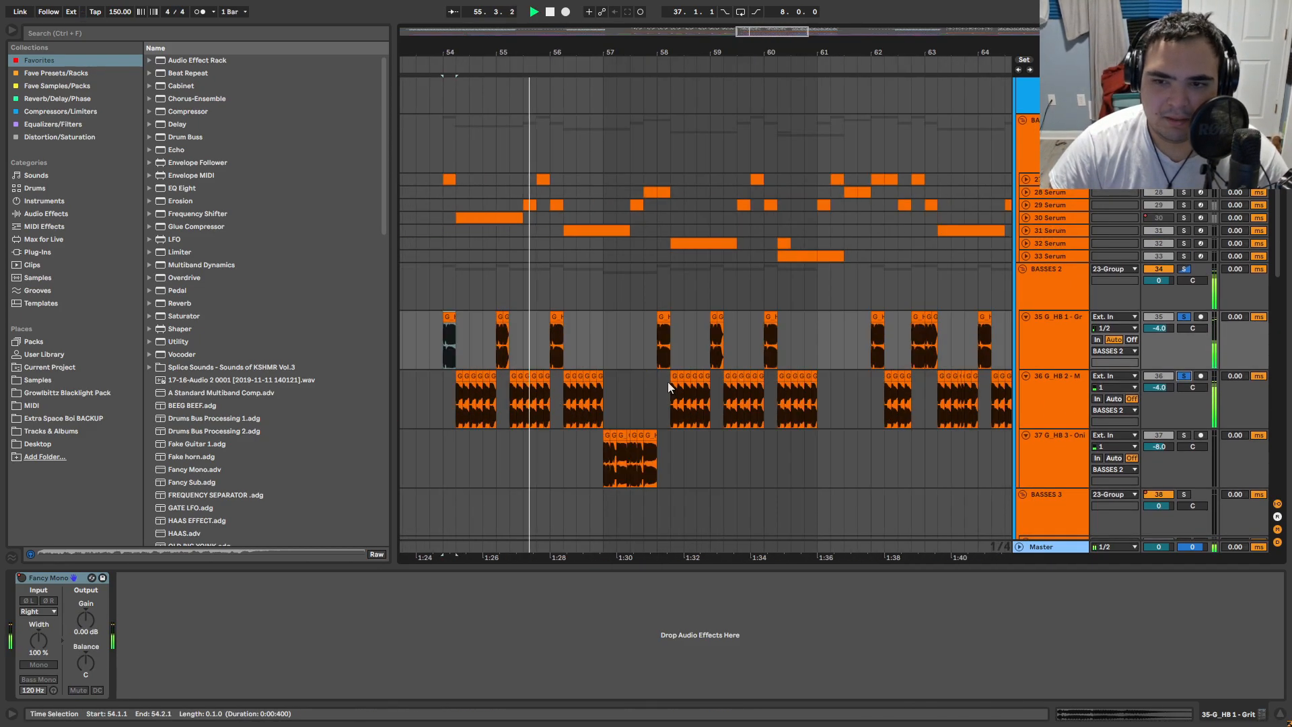
# Step: Show the BASSES 2 group's effect chain, and audition the soloed 37 G_HB 3 clips at bar 57
pyautogui.click(1073, 305)
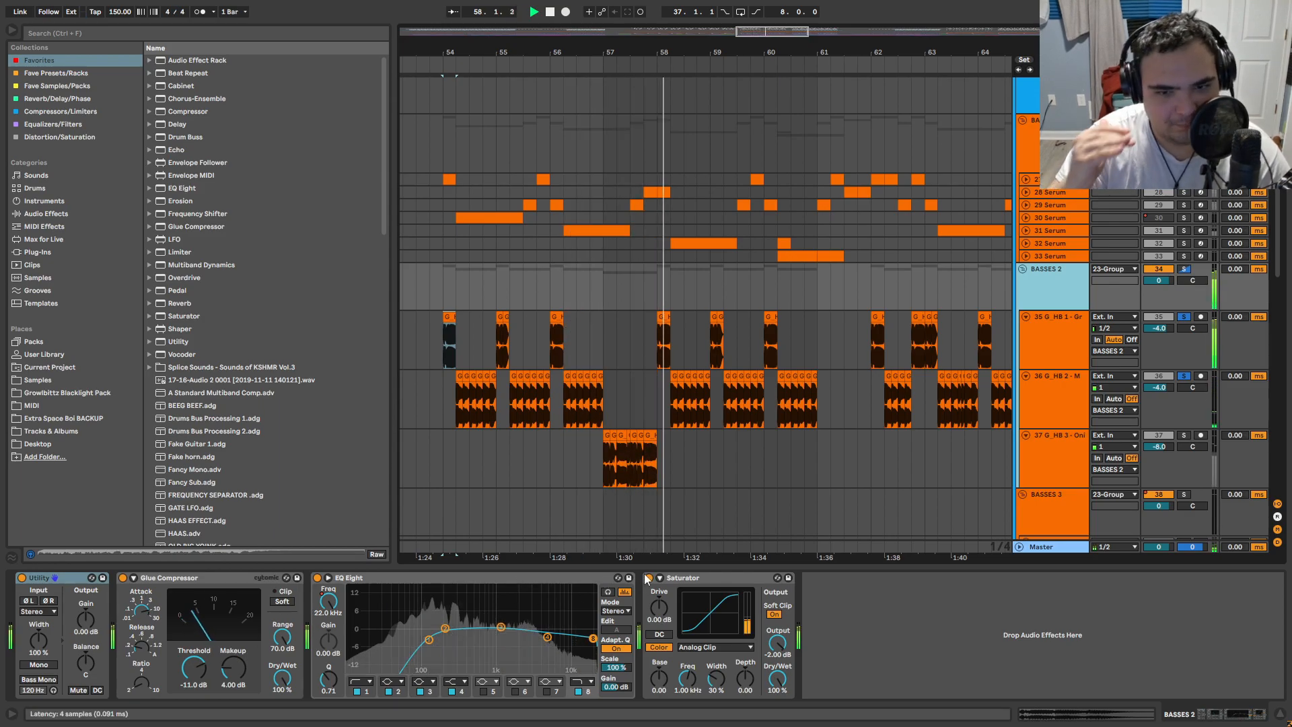
pyautogui.click(693, 459)
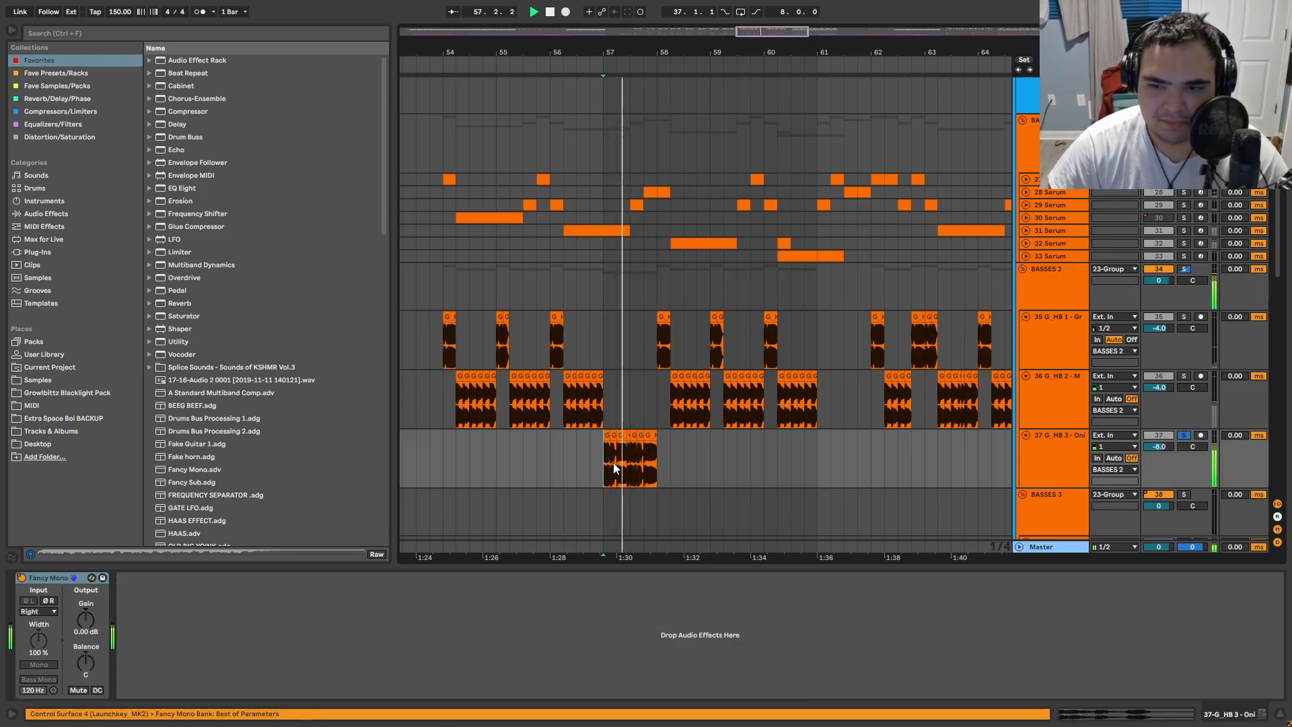
pyautogui.moveTo(702, 457); pyautogui.dragTo(397, 458)
pyautogui.moveTo(709, 407); pyautogui.dragTo(447, 435)
pyautogui.scroll(-4, 525, 431)
pyautogui.press('space')
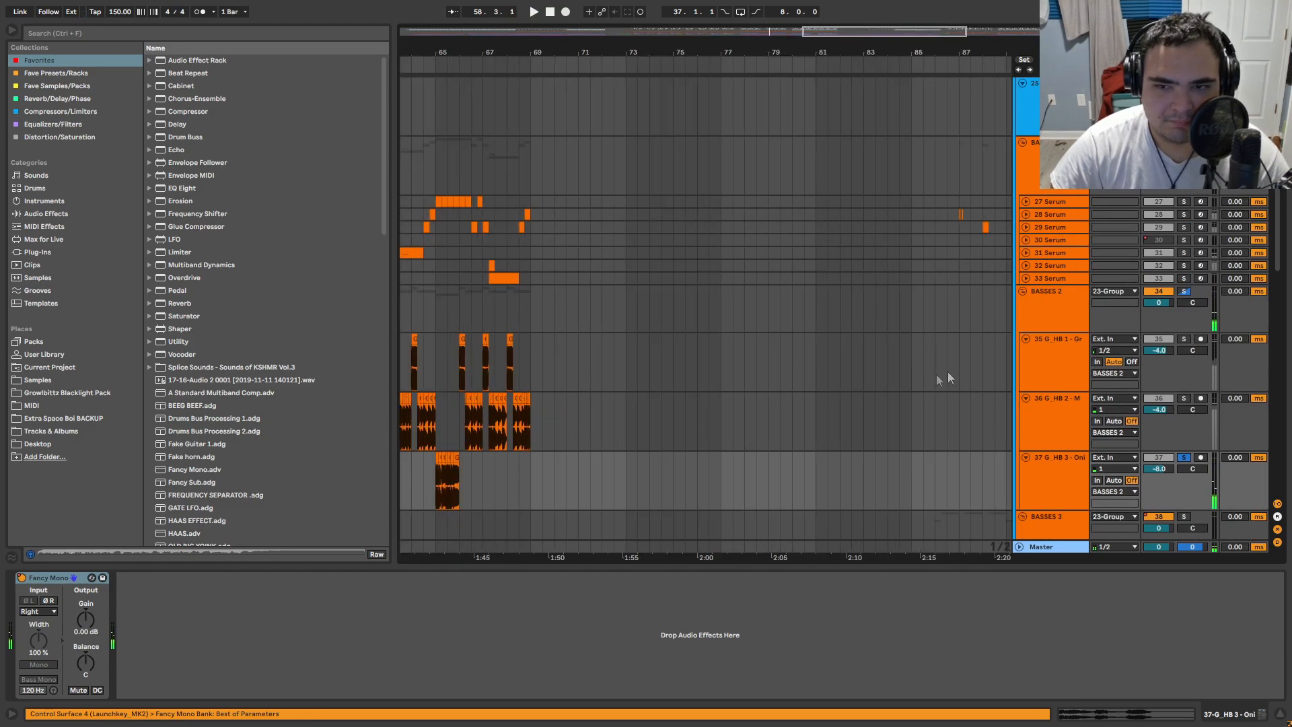
# Step: Fold the BASSES 2 tracks, and solo and audition the 42 Serum clip at bar 86
pyautogui.keyDown('alt'); pyautogui.click(1029, 340); pyautogui.keyUp('alt')
pyautogui.moveTo(834, 350); pyautogui.dragTo(684, 231)
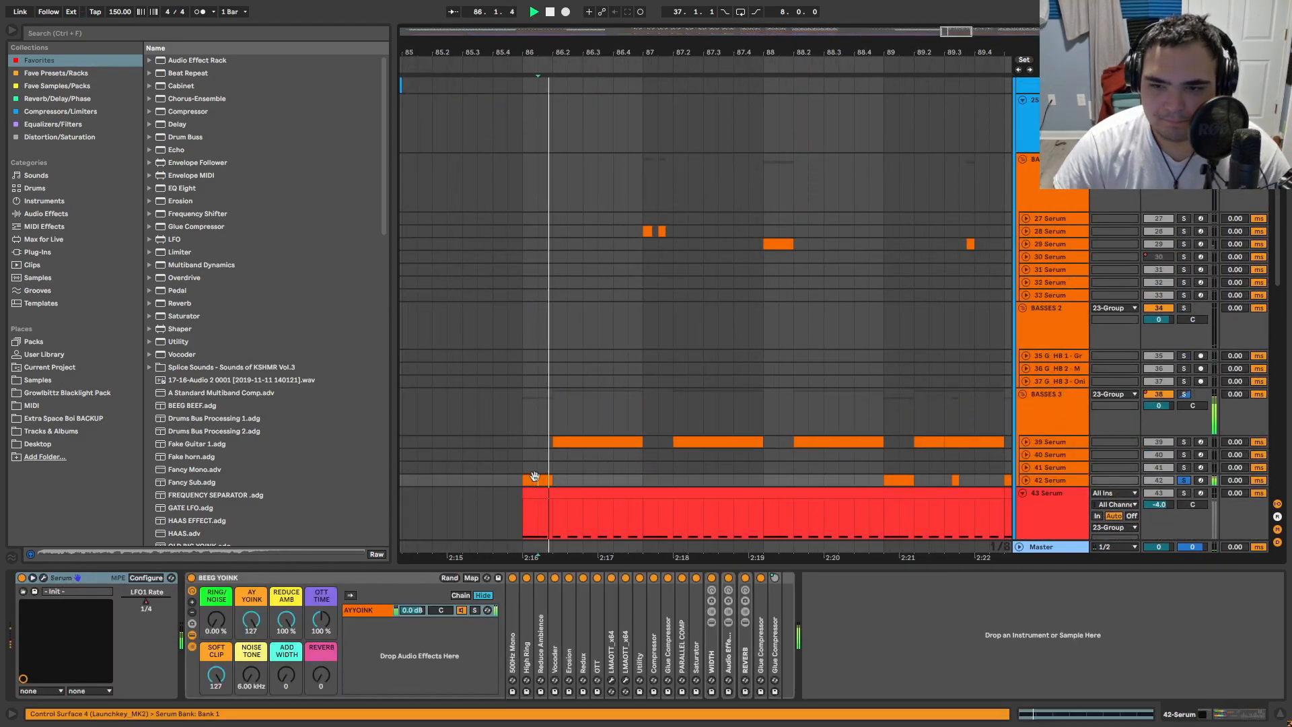
pyautogui.press('space')
pyautogui.press('space')
pyautogui.press('space')
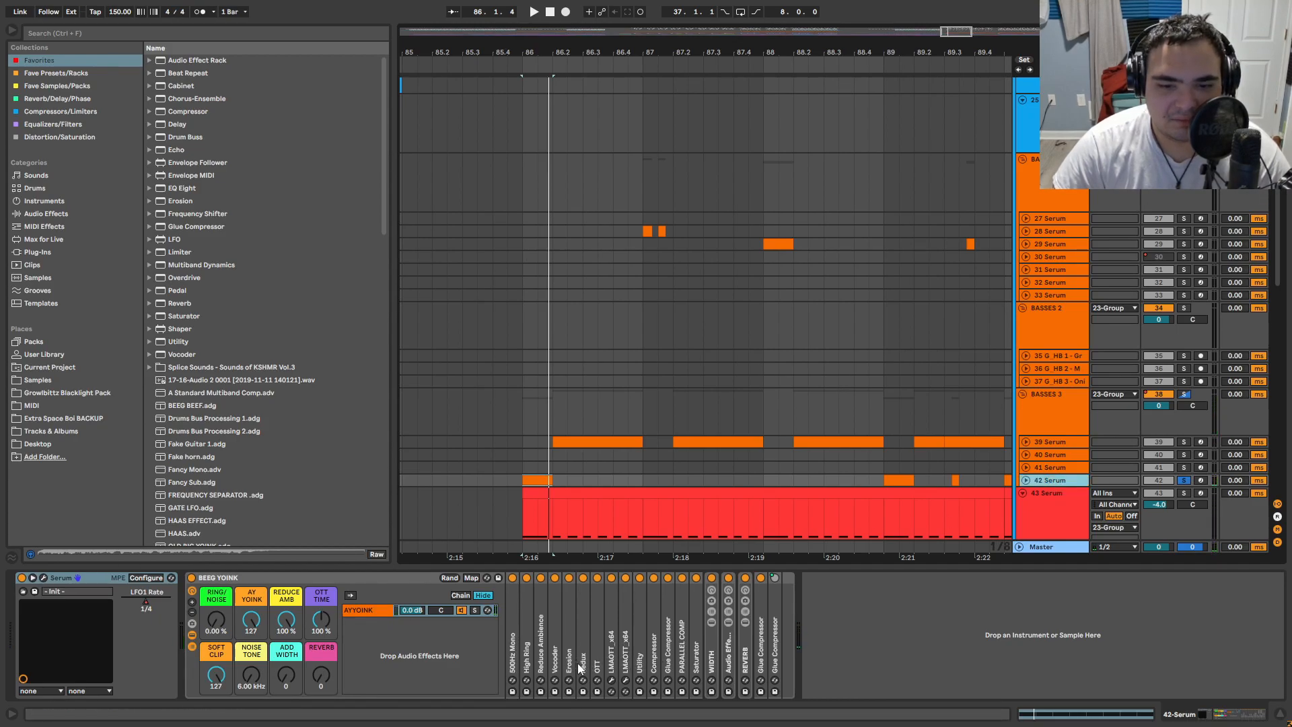
# Step: Point out the Erosion, LMAOTT and Redux devices in the 42 Serum effect chain
pyautogui.doubleClick(570, 626)
pyautogui.doubleClick(611, 578)
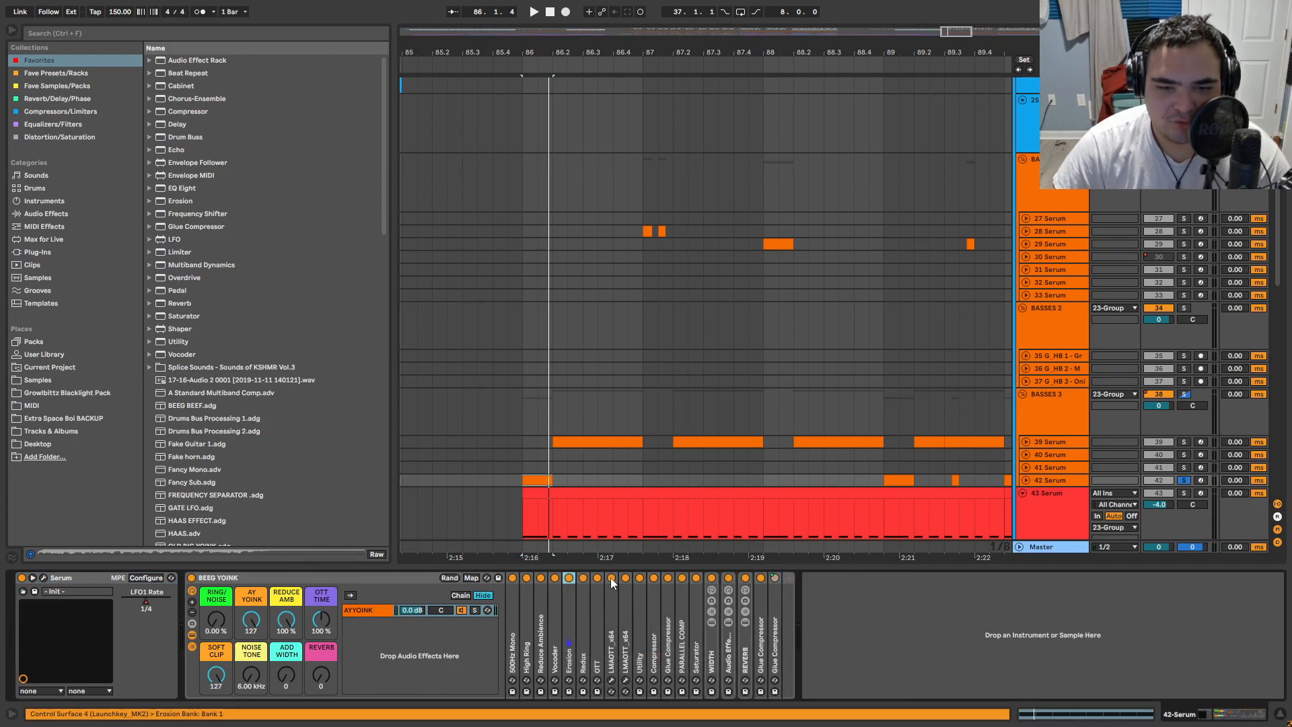
pyautogui.doubleClick(592, 667)
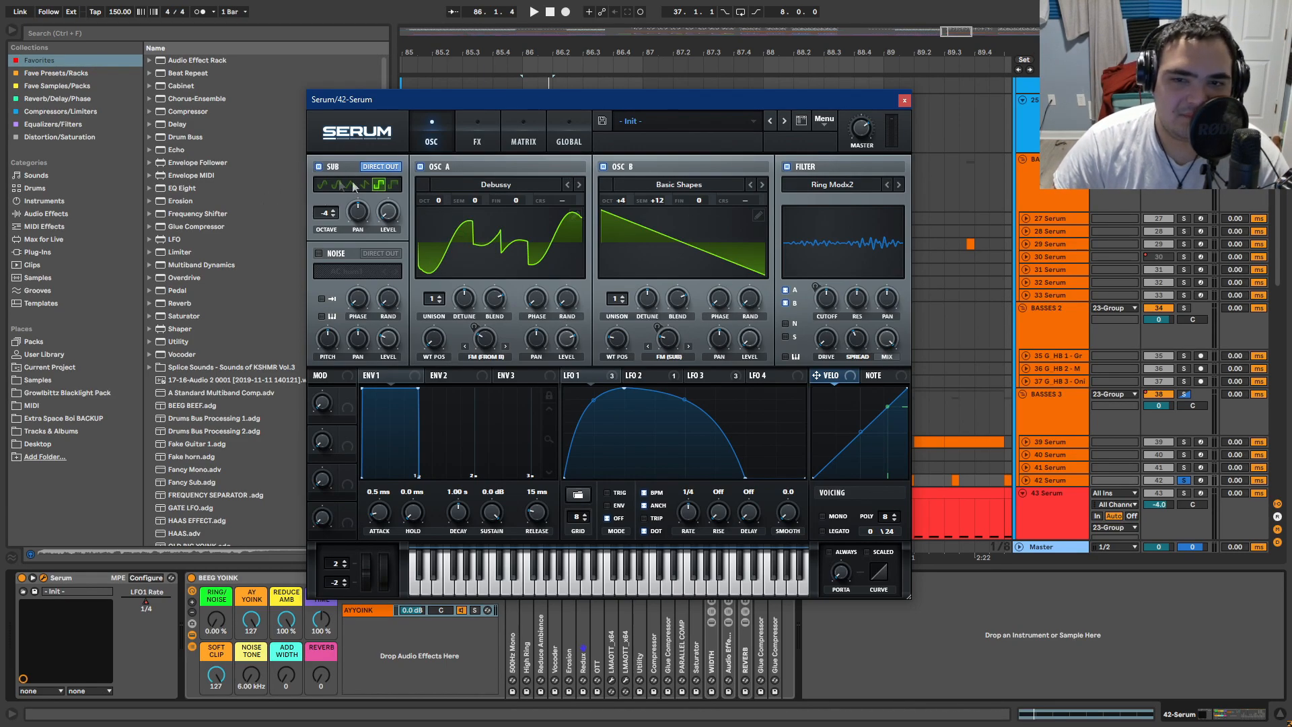
# Step: Inspect the 42 Serum synth's distortion, filter, EQ, delay and compressor effects while replaying its clip
pyautogui.click(478, 142)
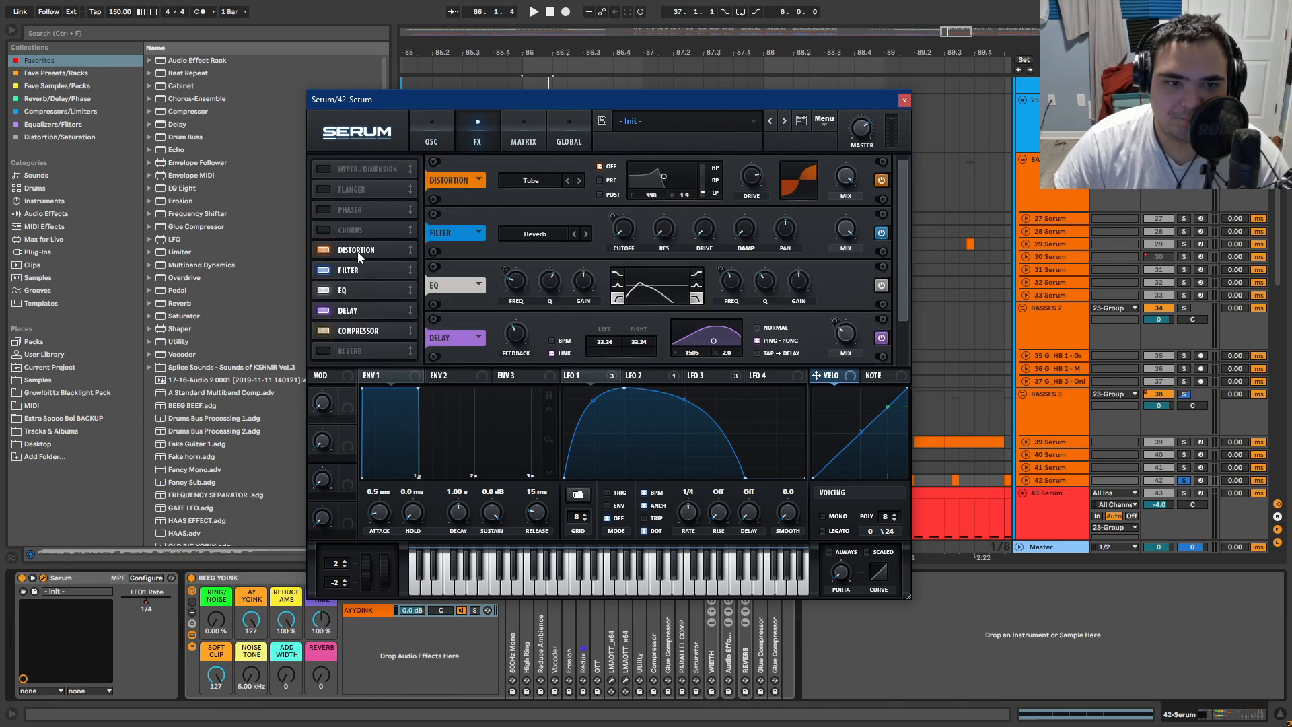
pyautogui.scroll(-1, 587, 291)
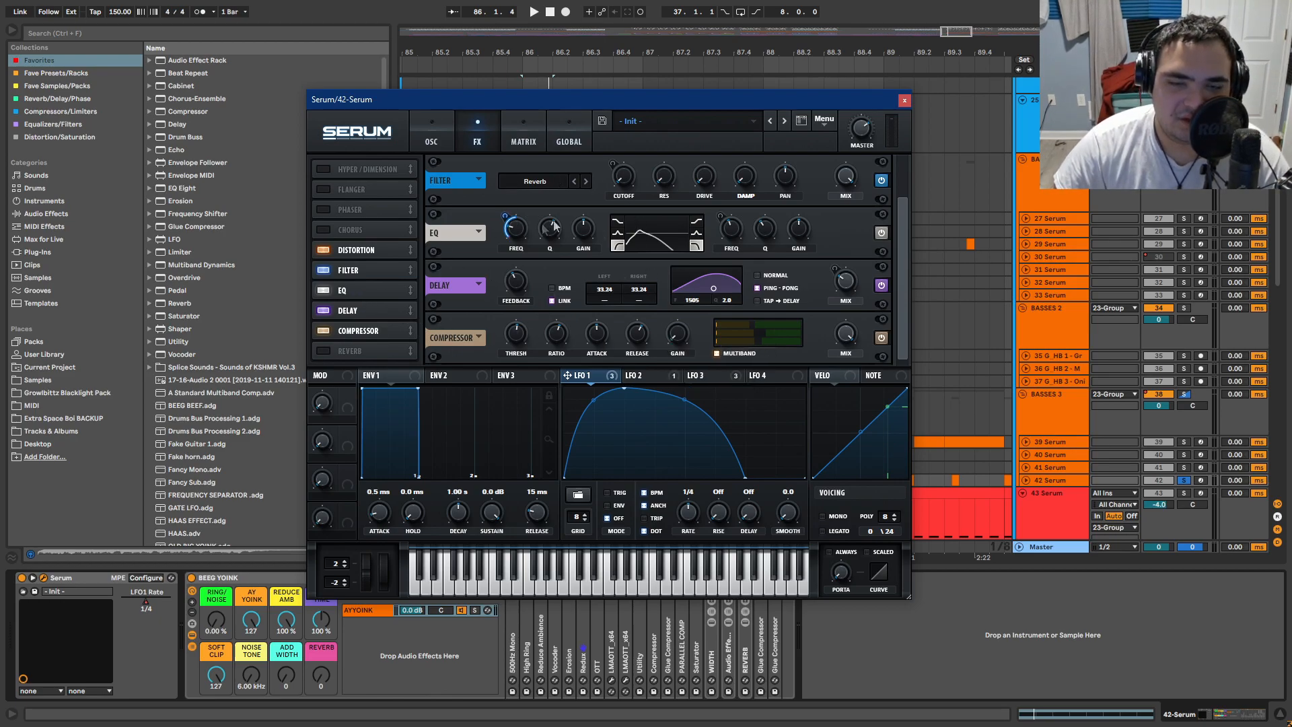
pyautogui.press('space')
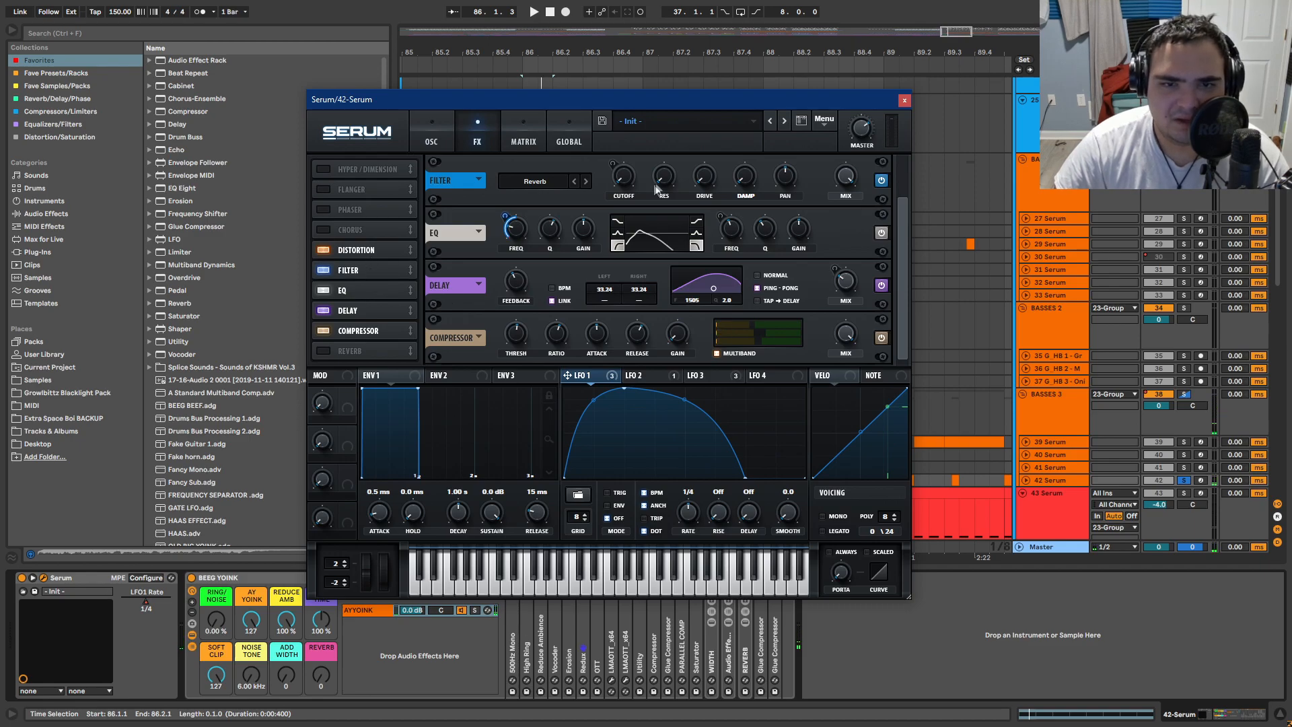
pyautogui.click(353, 255)
pyautogui.press('space')
# Step: Audition the 39 Serum clip at 86.2, fold its Audio Effect Rack, and open its Serum window on the oscillator page
pyautogui.press('space')
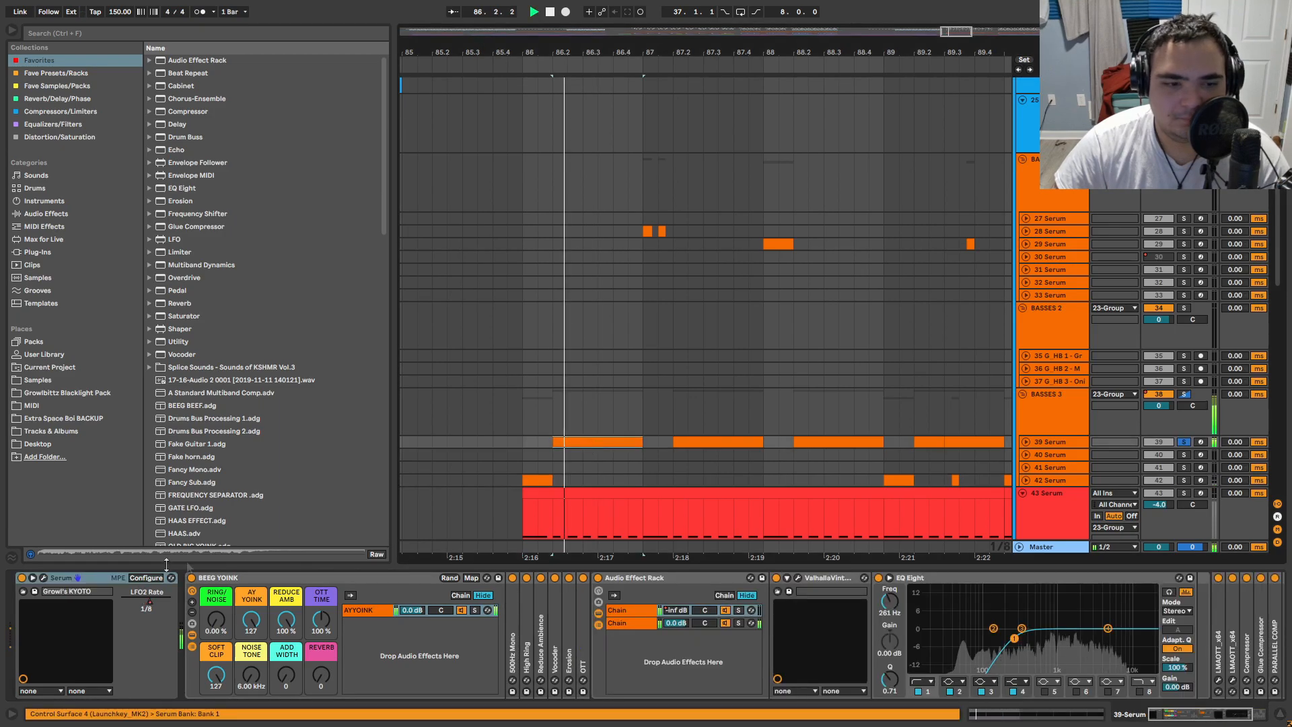
pyautogui.press('space')
pyautogui.click(43, 578)
pyautogui.moveTo(738, 164); pyautogui.dragTo(724, 2)
pyautogui.click(662, 580)
pyautogui.click(661, 579)
pyautogui.moveTo(594, 4); pyautogui.dragTo(565, 164)
pyautogui.click(397, 201)
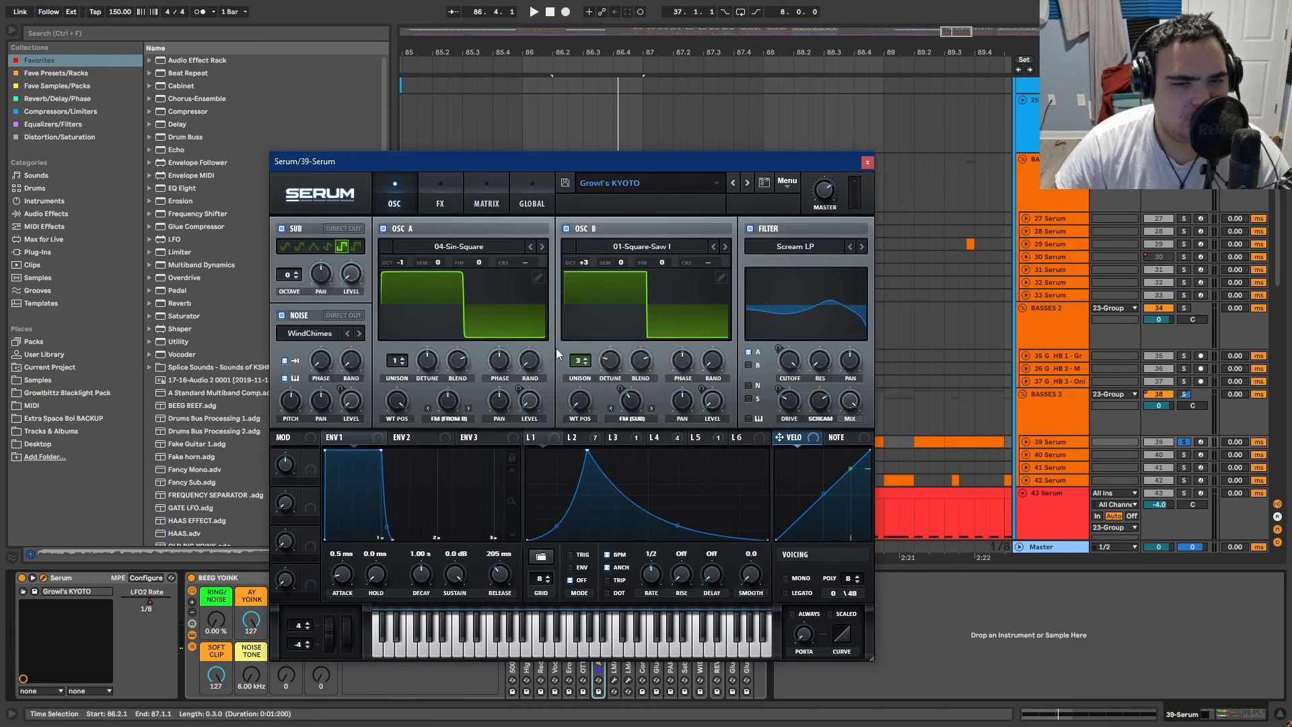
# Step: Inspect the LFO 1, LFO 2 and LFO 4 modulation and the effects page in the 39 Serum window
pyautogui.click(570, 437)
pyautogui.click(552, 438)
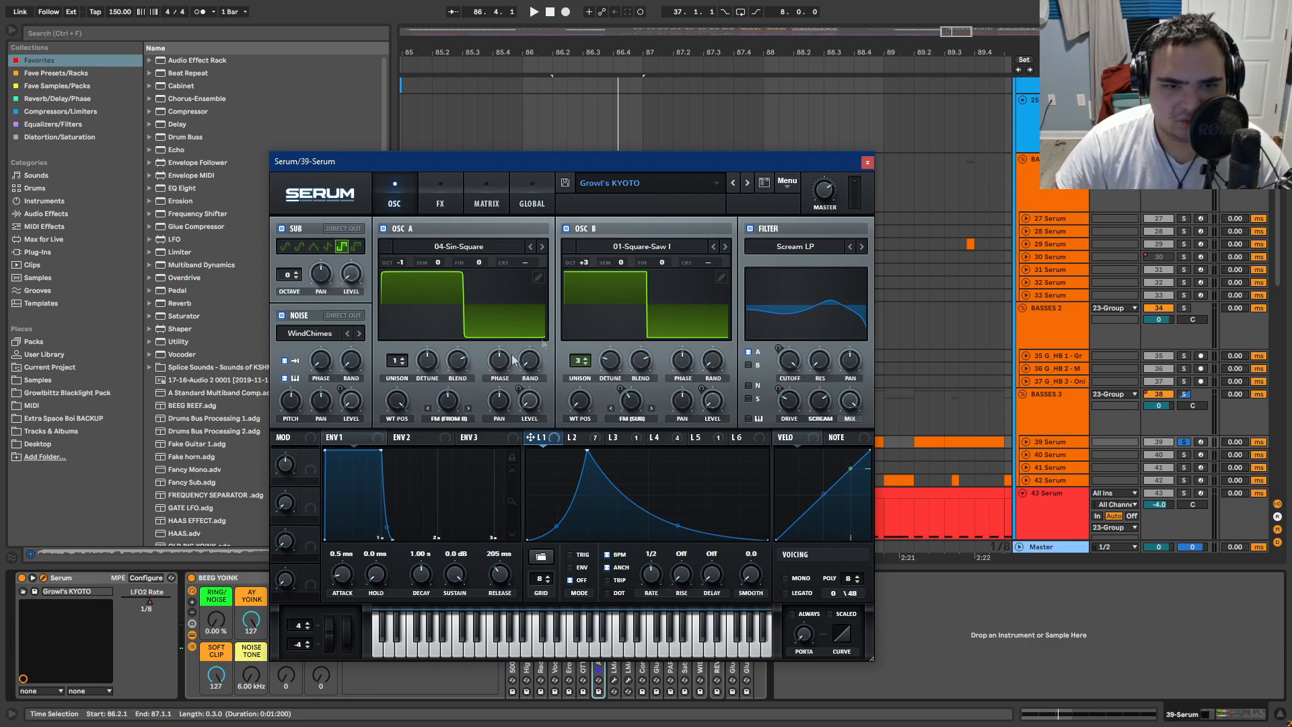
pyautogui.click(582, 441)
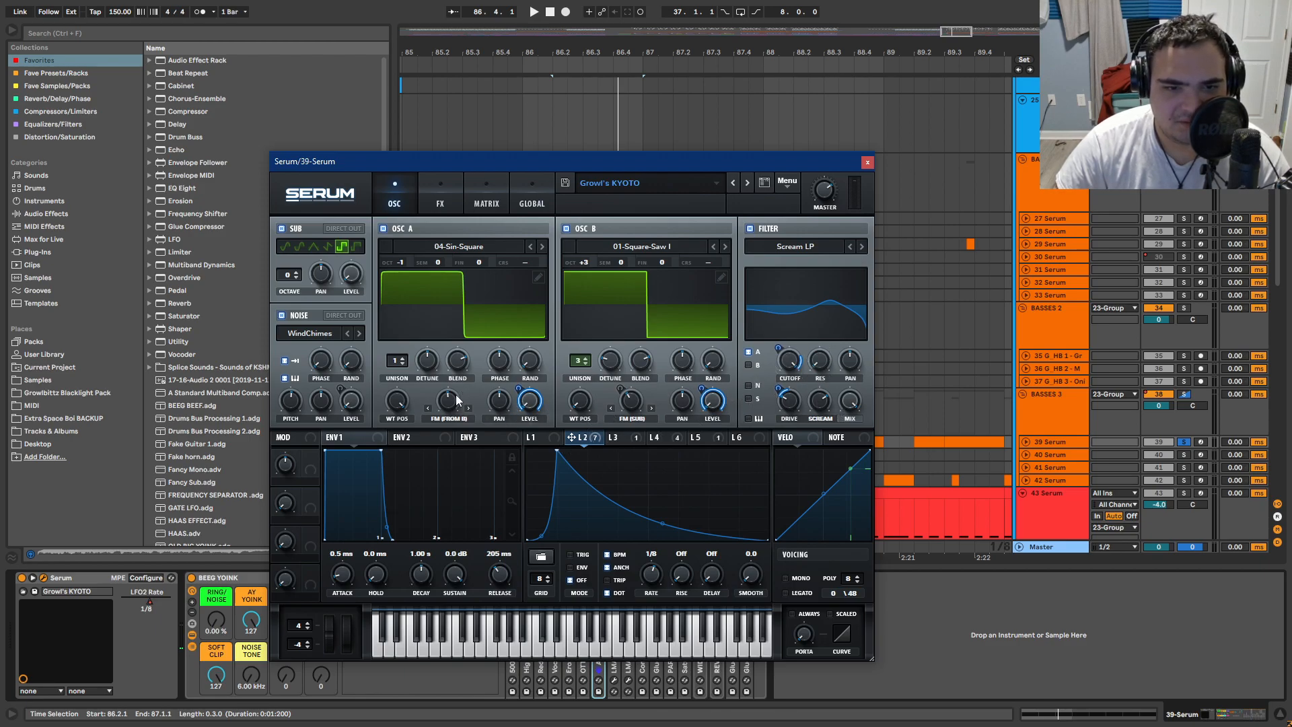
pyautogui.click(442, 201)
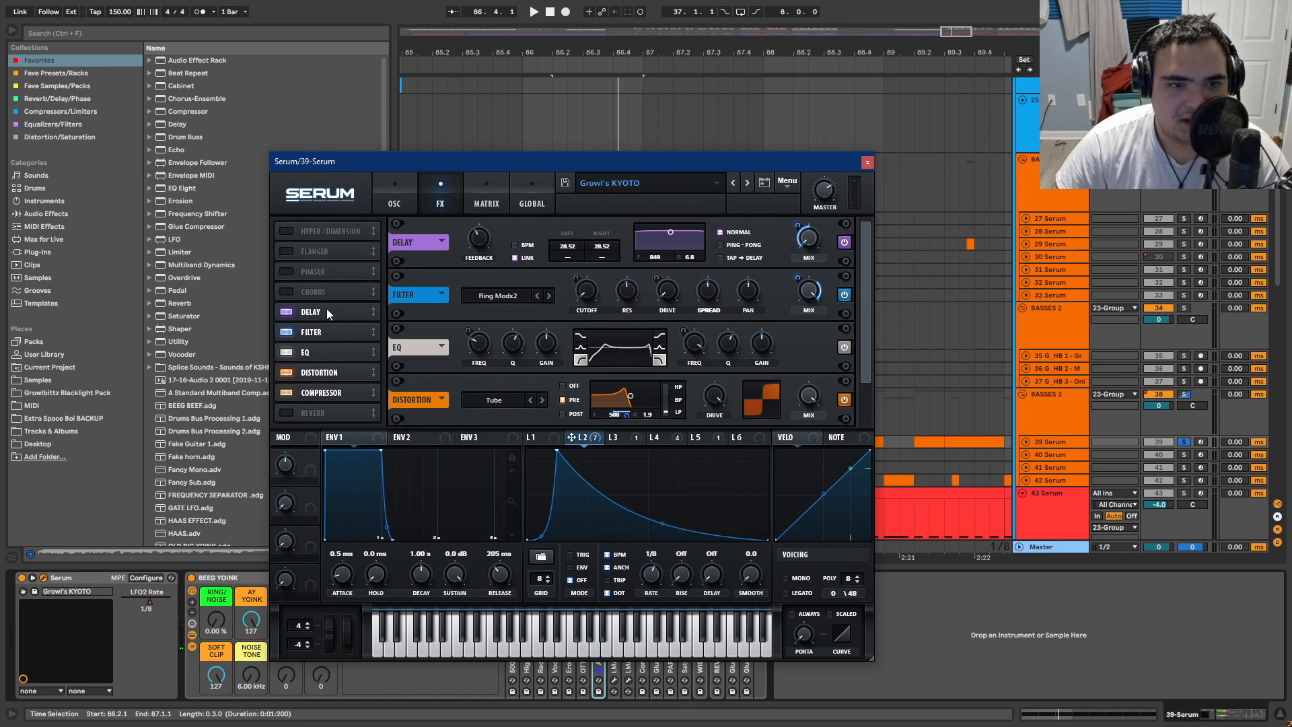
pyautogui.click(311, 333)
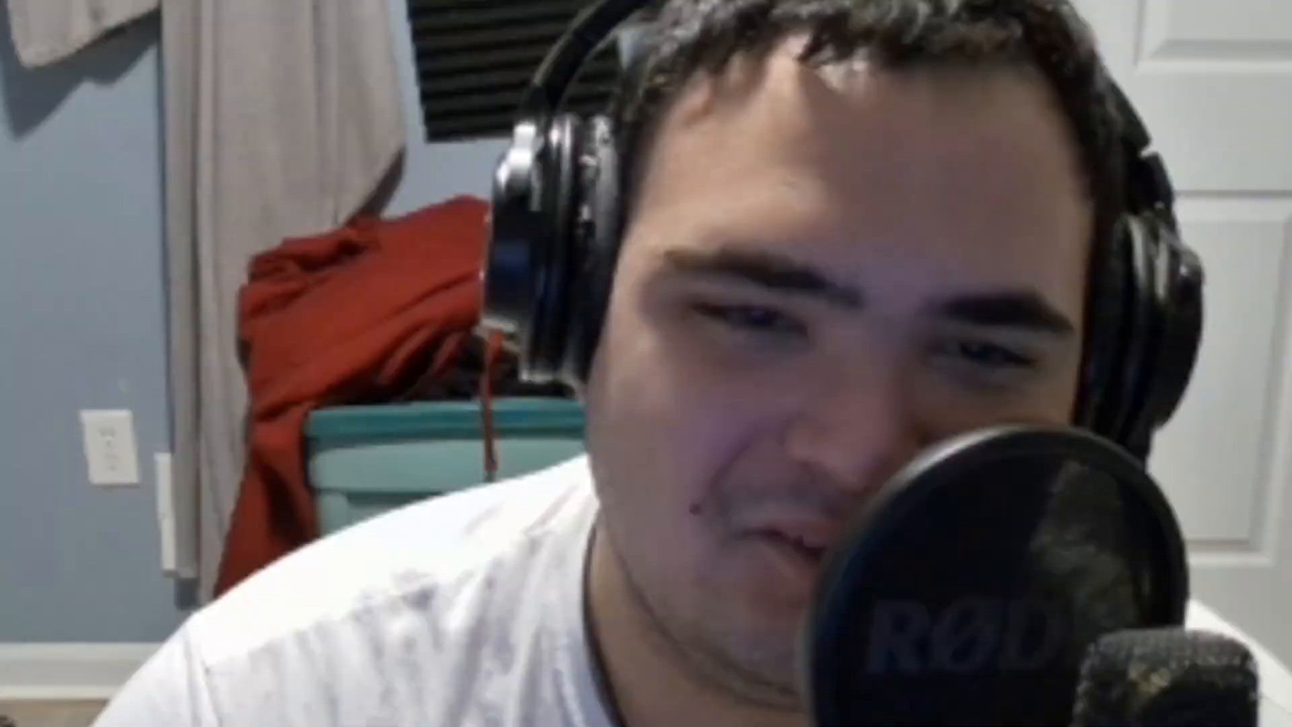
pyautogui.click(656, 437)
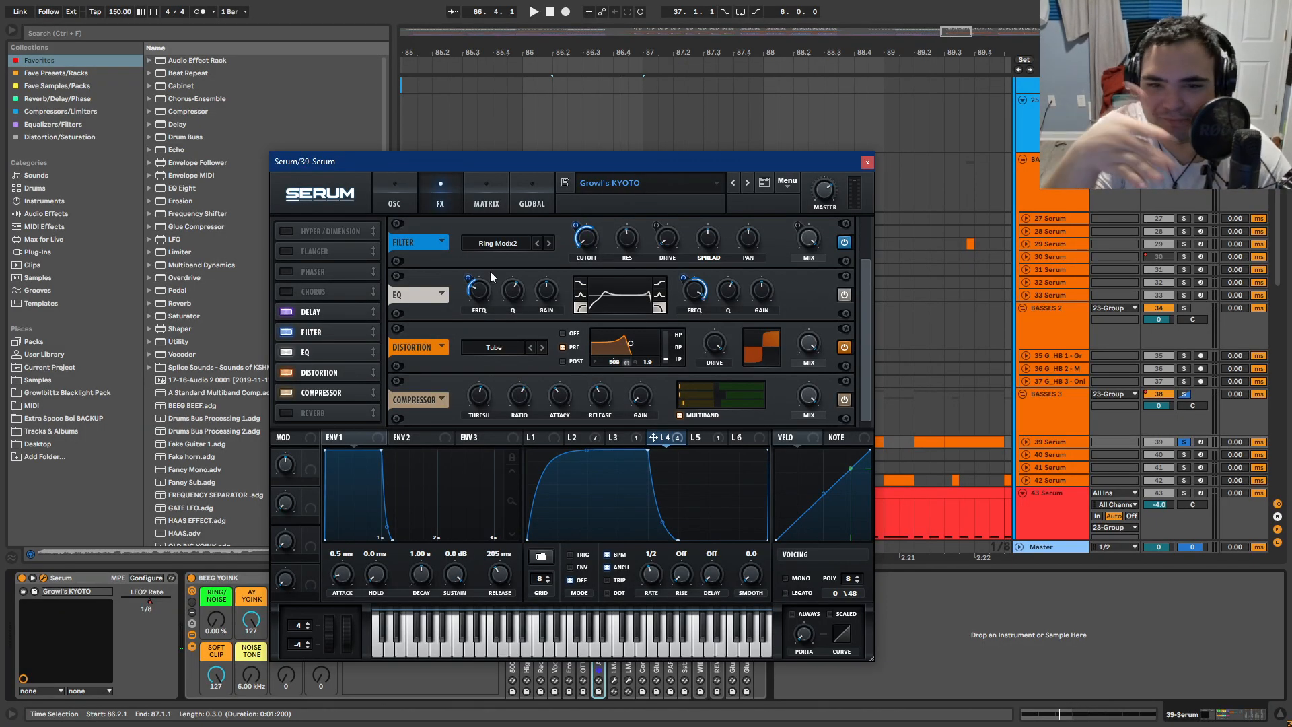
# Step: Play the 39 Serum part, close its Serum window, and select Erosion in its effect chain
pyautogui.press('space')
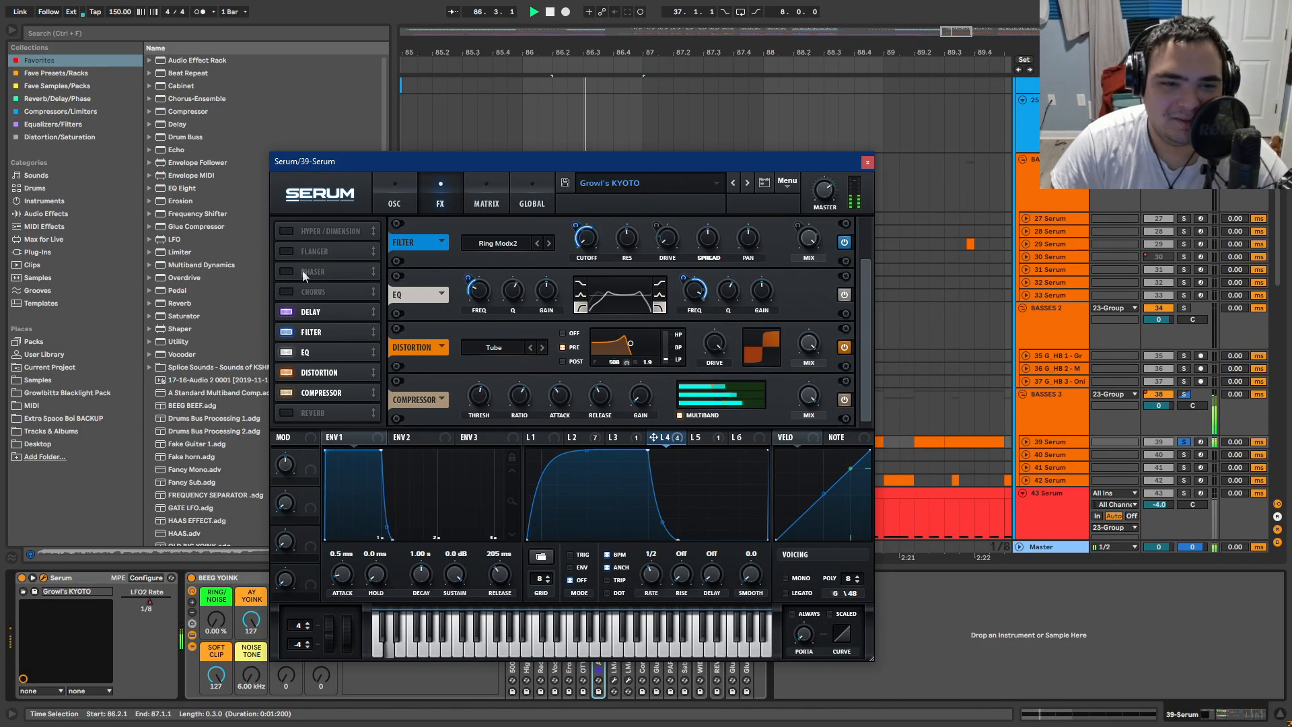
pyautogui.click(867, 162)
pyautogui.moveTo(798, 311); pyautogui.dragTo(729, 215)
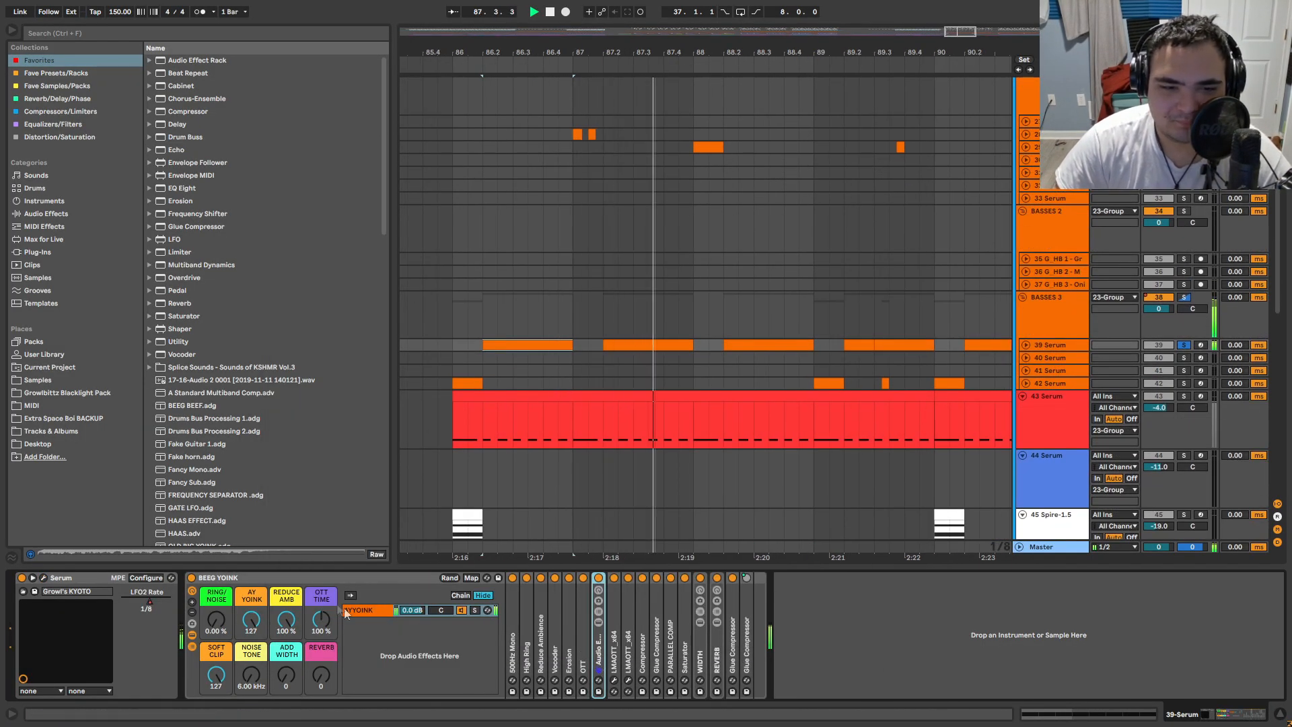
pyautogui.click(570, 667)
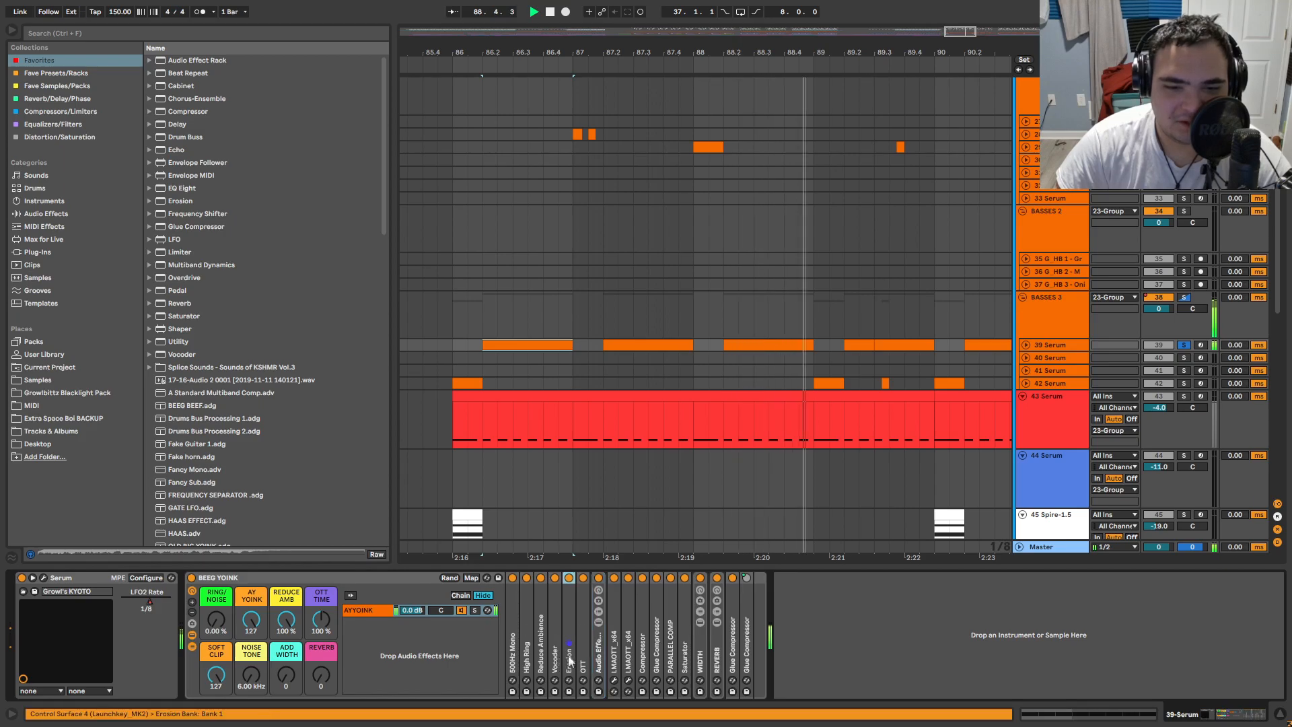
pyautogui.scroll(-2, 549, 408)
pyautogui.press('space')
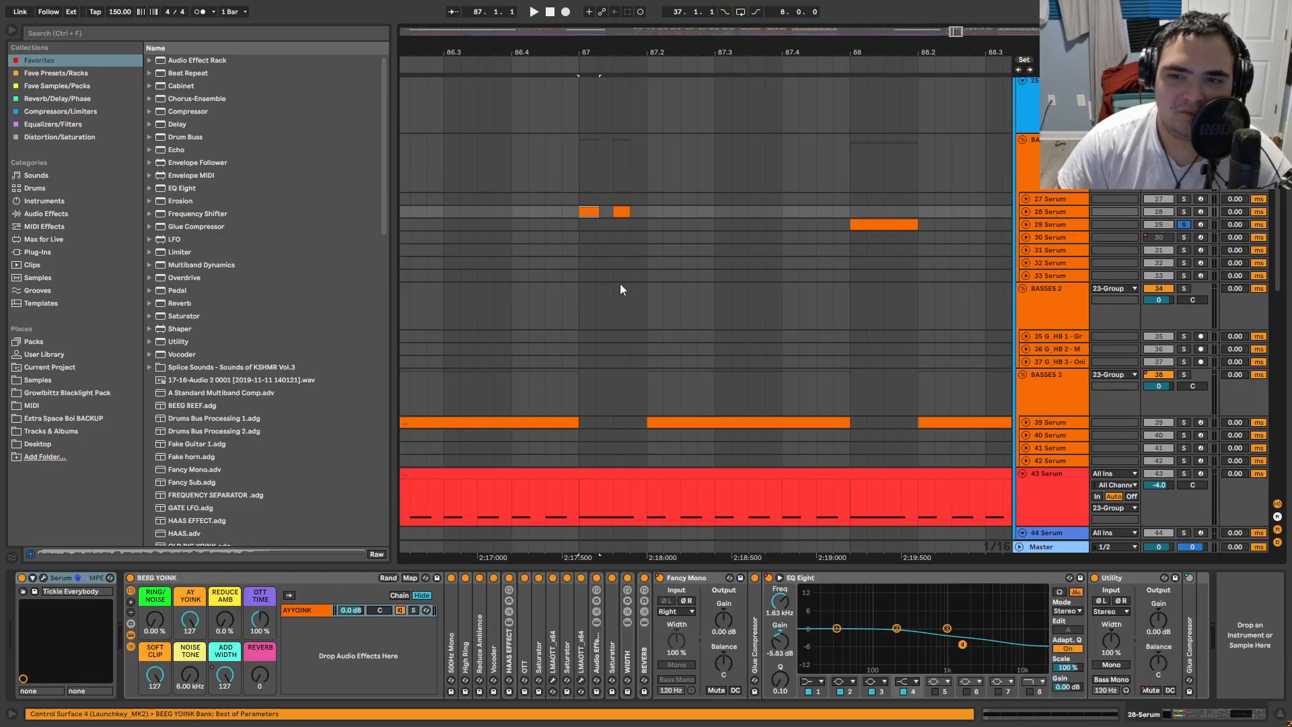
# Step: Solo 28 Serum at bar 87, and audition the 29 Serum clip at bar 88
pyautogui.press('s')
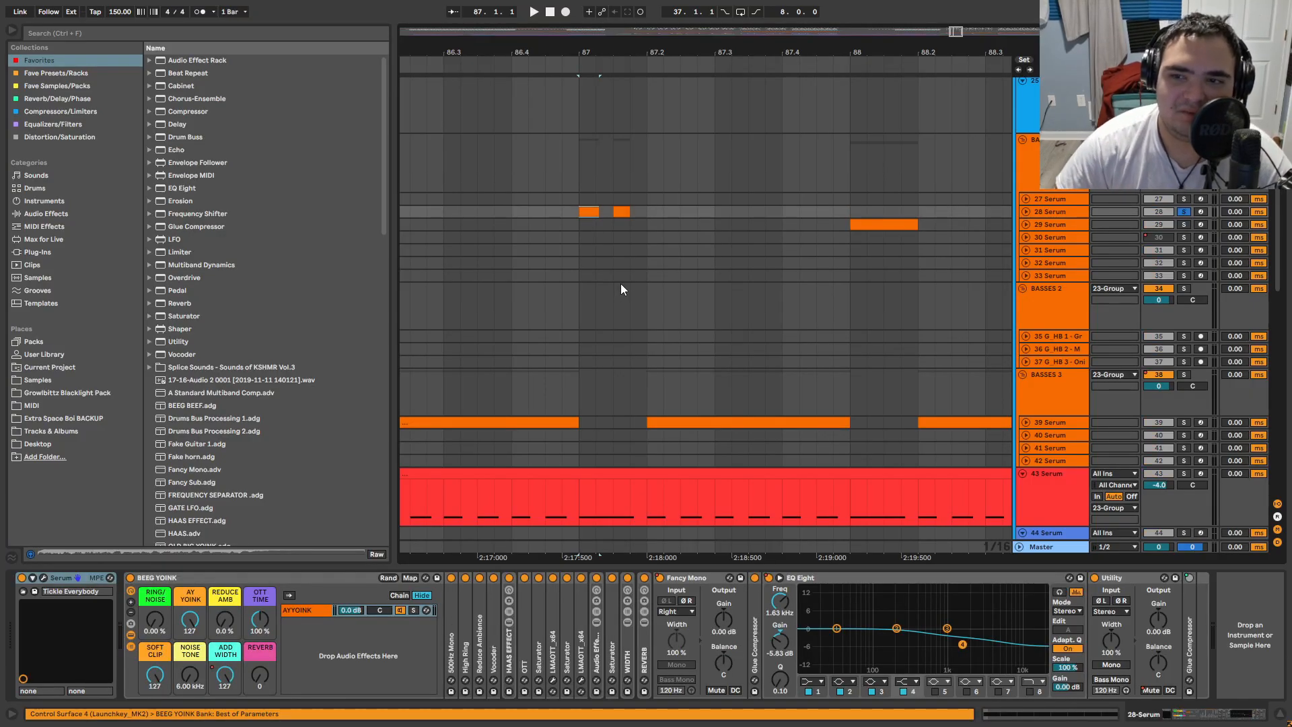
pyautogui.press('space')
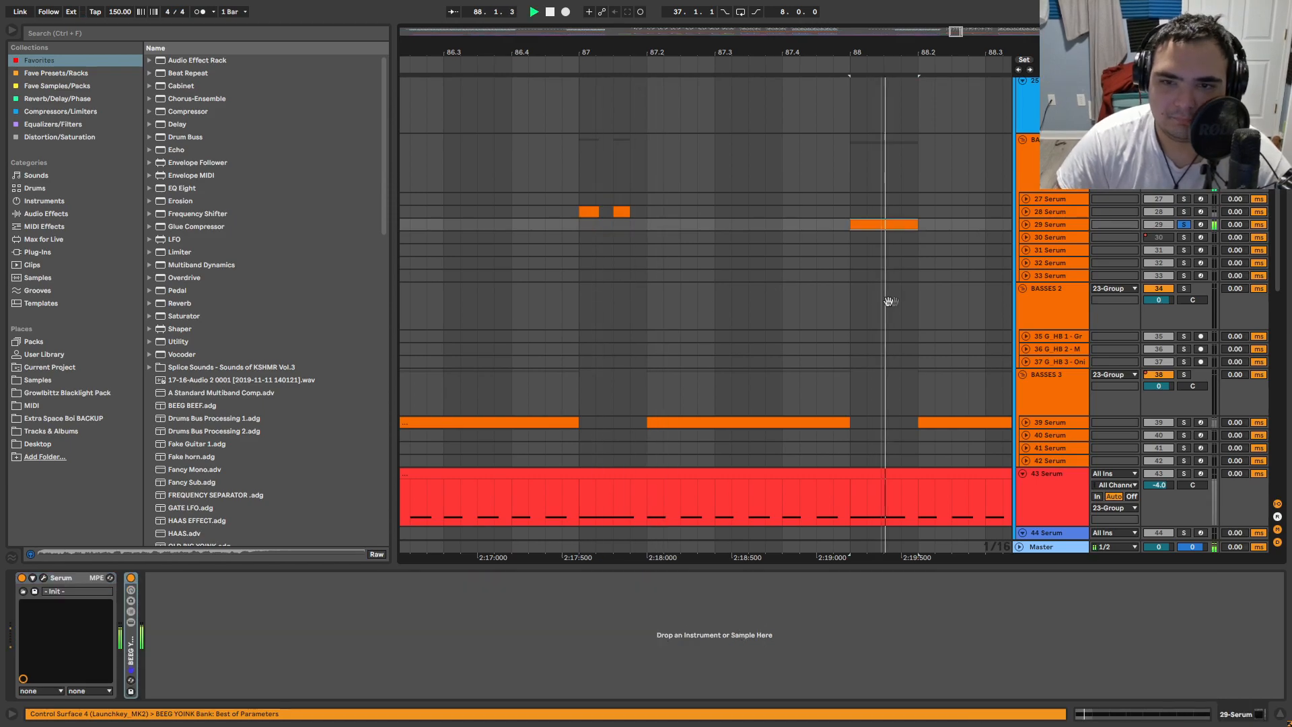
pyautogui.press('space')
# Step: Solo and audition the 40 Serum clip at 94.2
pyautogui.scroll(-6, 606, 335)
pyautogui.click(601, 402)
pyautogui.press('s')
pyautogui.scroll(3, 596, 404)
pyautogui.press('space')
pyautogui.press('space')
# Step: Open the 40 Serum window, view its effects and oscillator pages, and replay the clip
pyautogui.click(43, 578)
pyautogui.click(385, 82)
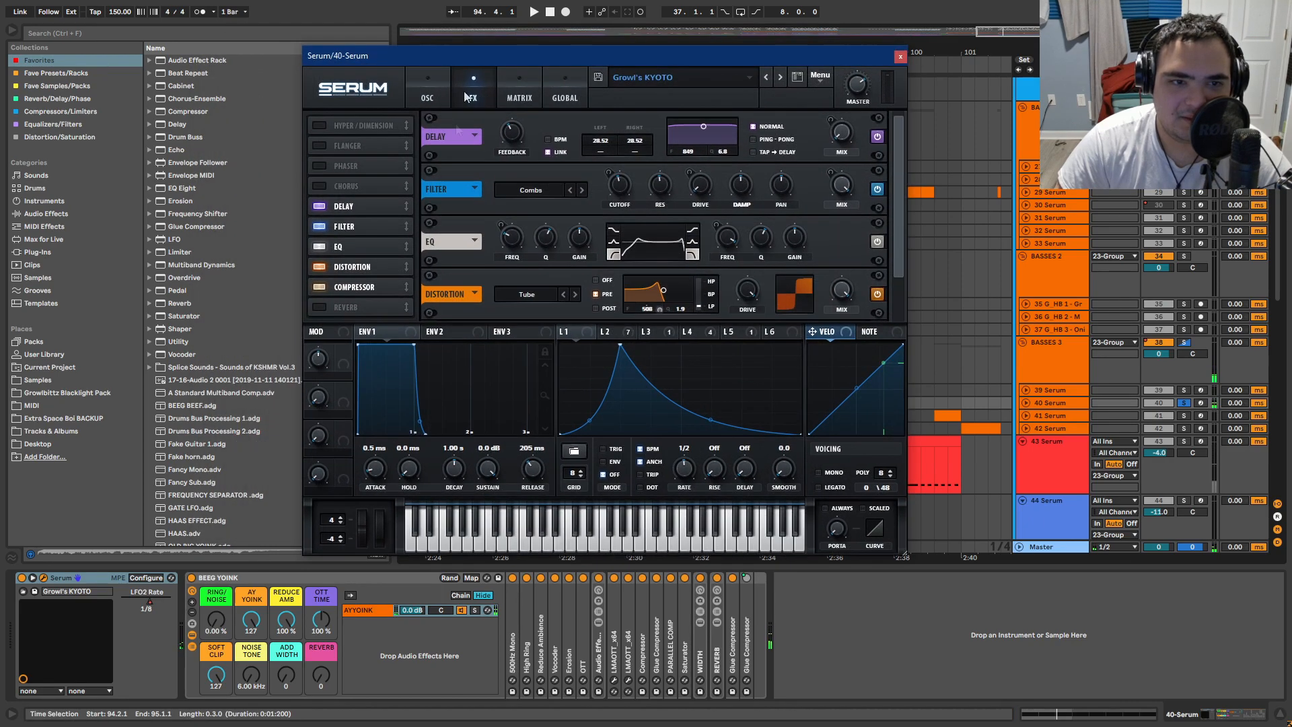
pyautogui.click(427, 87)
pyautogui.press('space')
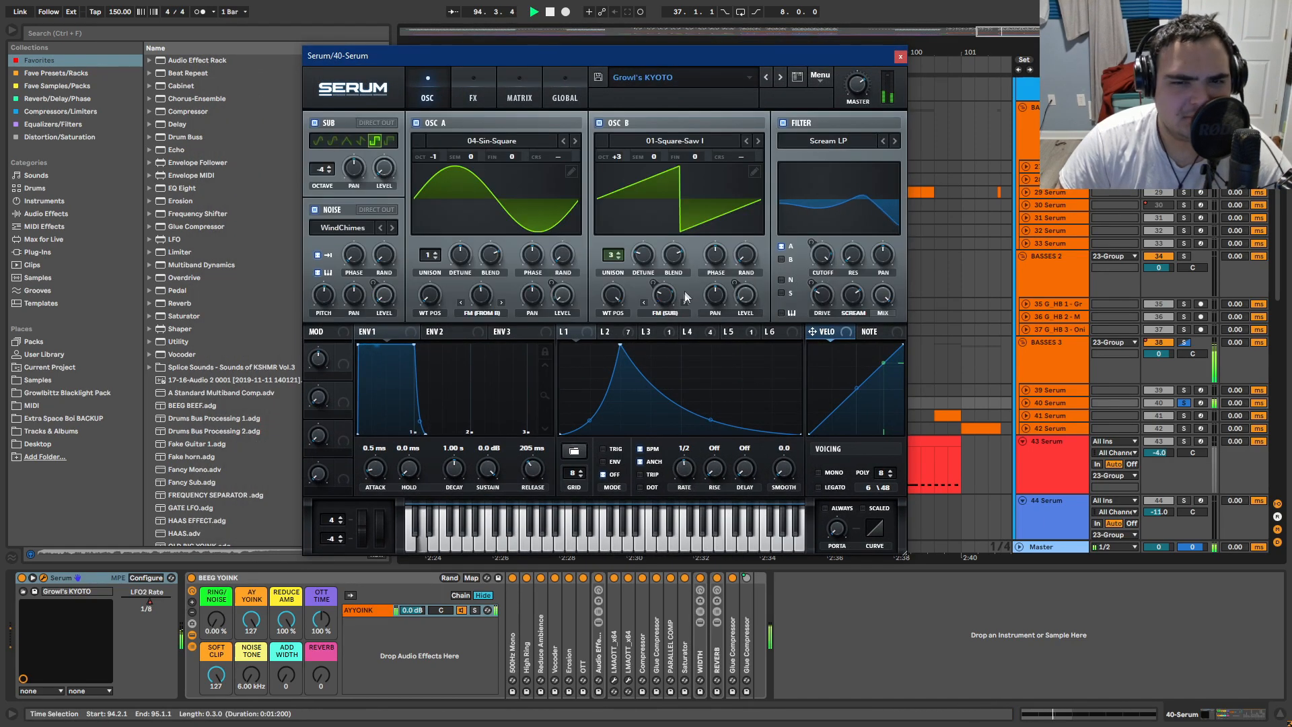
# Step: Reopen the 40 Serum window and examine its LFO 1 and LFO 2 shapes while replaying the clip
pyautogui.press('space')
pyautogui.moveTo(474, 59); pyautogui.dragTo(663, 89)
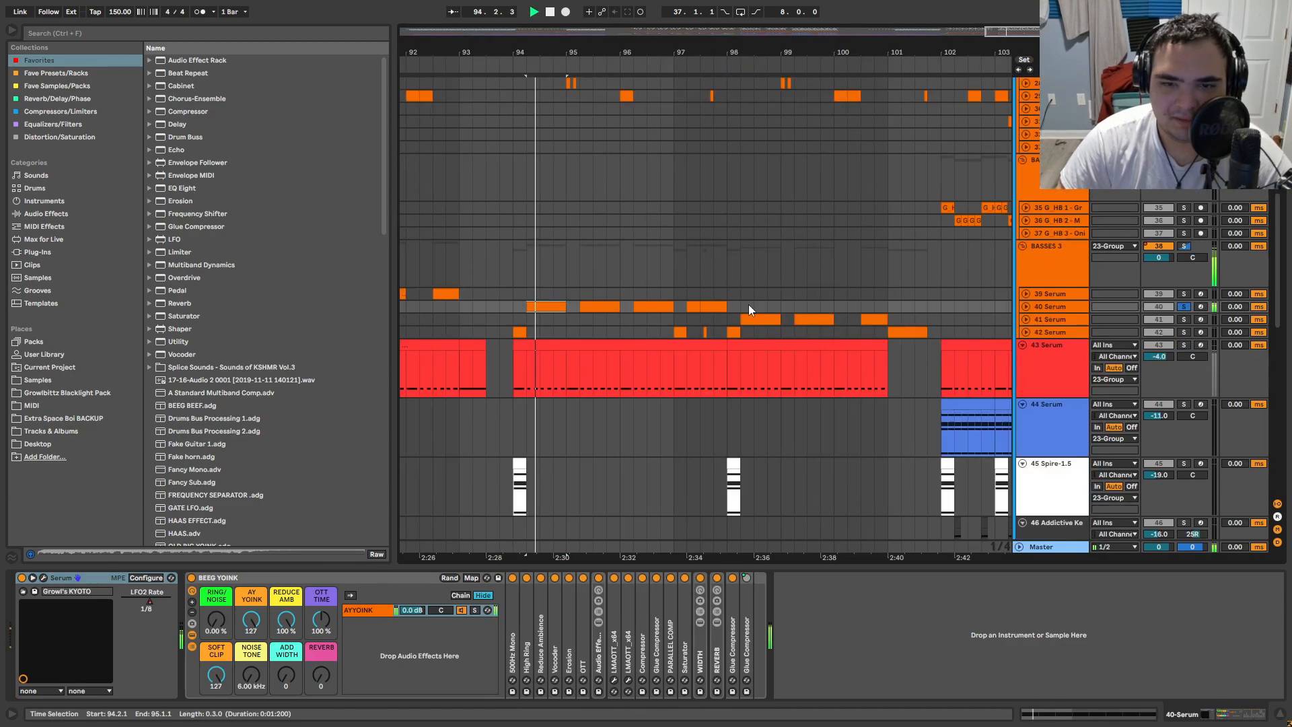
pyautogui.click(43, 577)
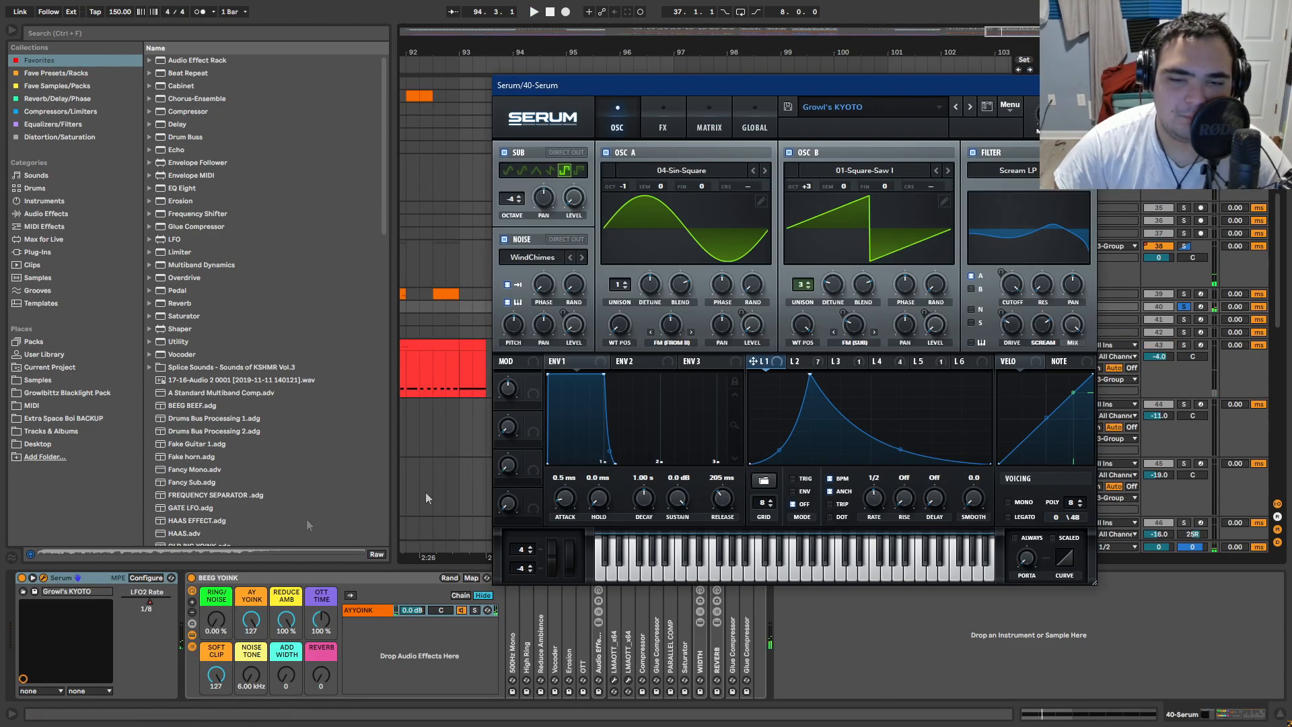
pyautogui.click(840, 363)
pyautogui.press('space')
pyautogui.press('space')
pyautogui.click(763, 366)
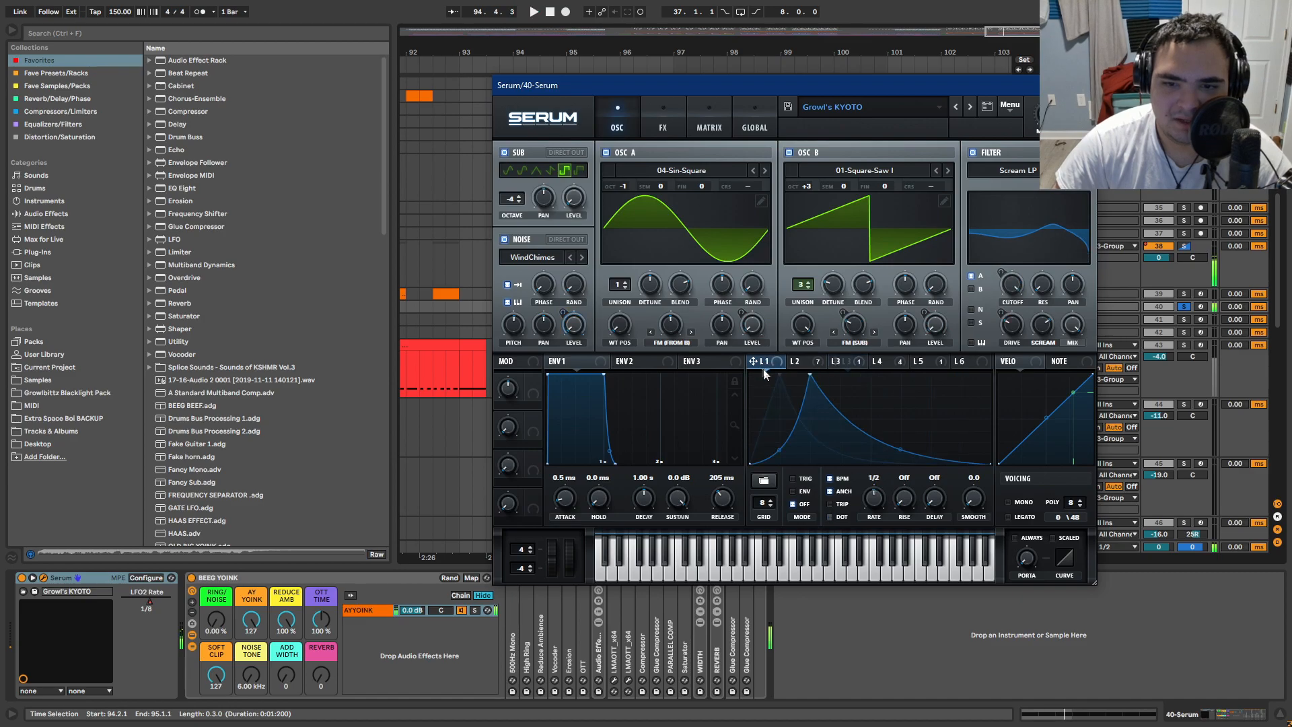
pyautogui.click(805, 363)
# Step: Unsolo the 40 Serum track, play the full mix and close the Serum window
pyautogui.click(1184, 306)
pyautogui.press('space')
pyautogui.click(1086, 85)
# Step: Solo the 49 NEW METAL track and audition the NEW METAL PIPE clip just before bar 94
pyautogui.moveTo(689, 337); pyautogui.dragTo(744, 111)
pyautogui.moveTo(536, 366); pyautogui.dragTo(708, 203)
pyautogui.scroll(4, 729, 328)
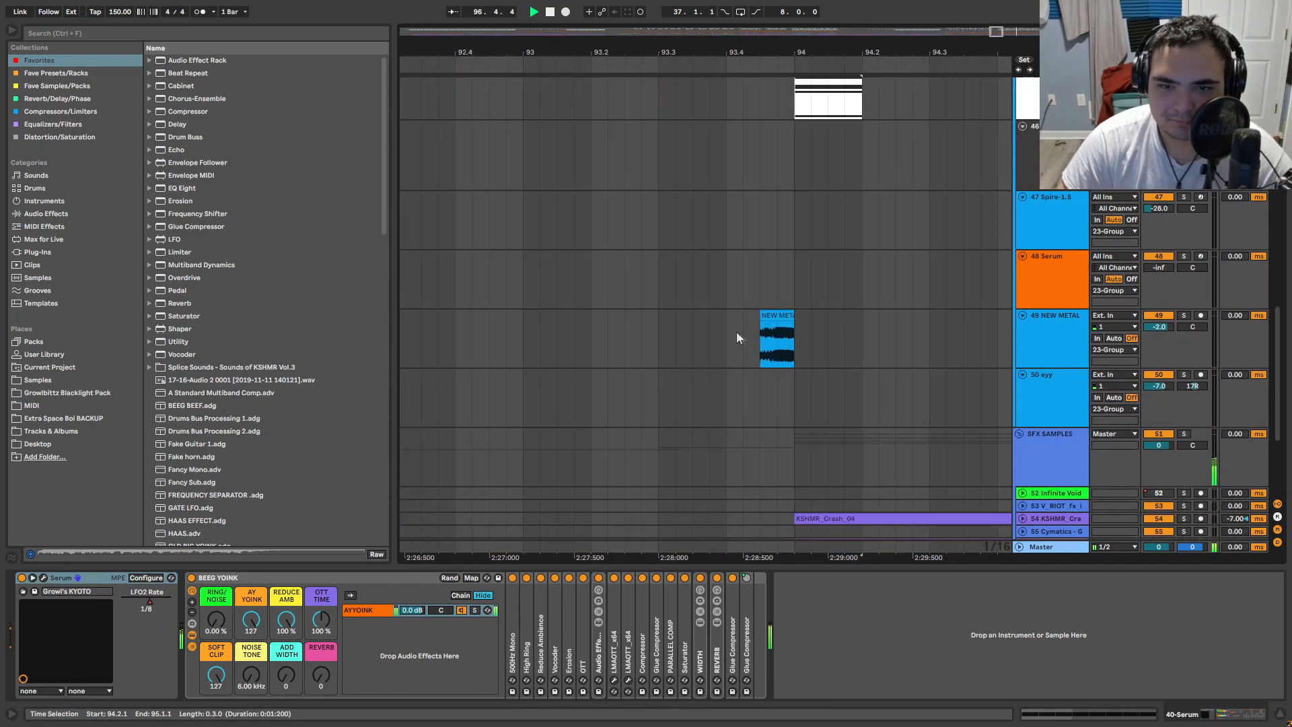
pyautogui.click(775, 316)
pyautogui.press('s')
pyautogui.press('space')
pyautogui.press('space')
pyautogui.moveTo(784, 405); pyautogui.dragTo(648, 339)
pyautogui.press('space')
pyautogui.scroll(-2, 625, 294)
pyautogui.scroll(4, 626, 294)
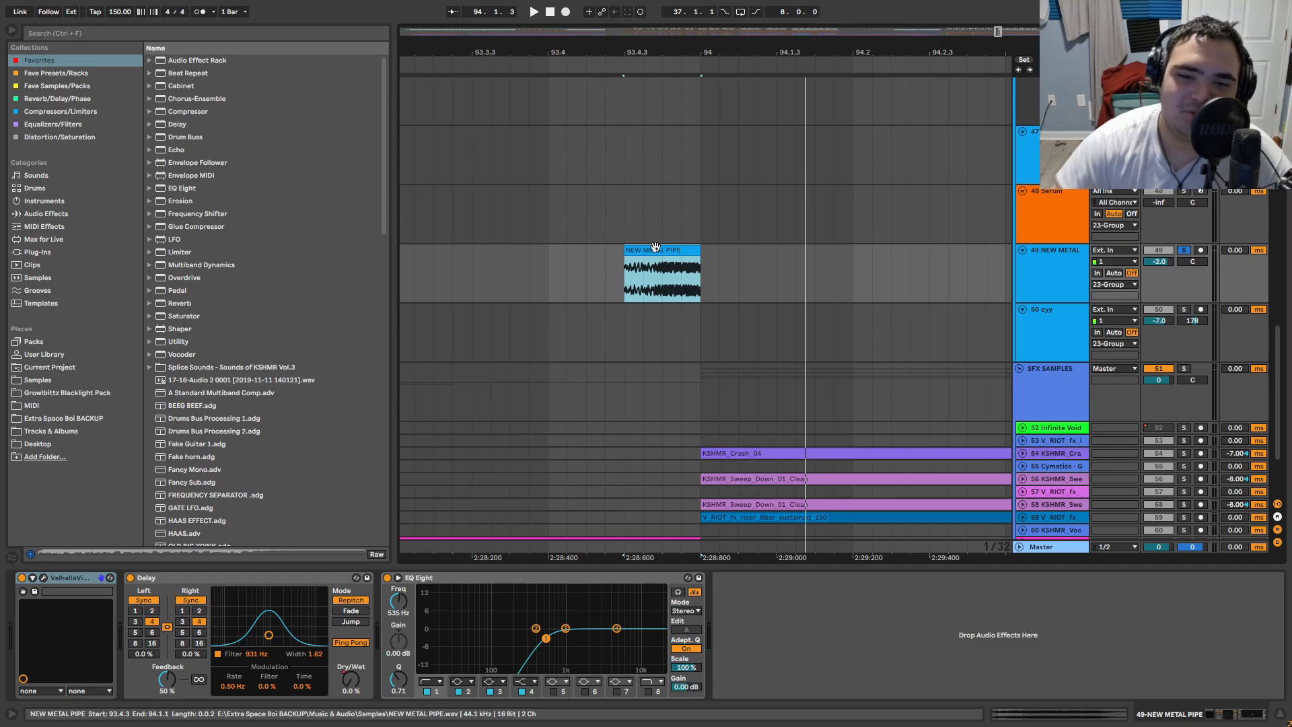
# Step: Audition the pair of NEW METAL PIPE clips leading into bar 102
pyautogui.scroll(-5, 655, 246)
pyautogui.moveTo(634, 241); pyautogui.dragTo(589, 196)
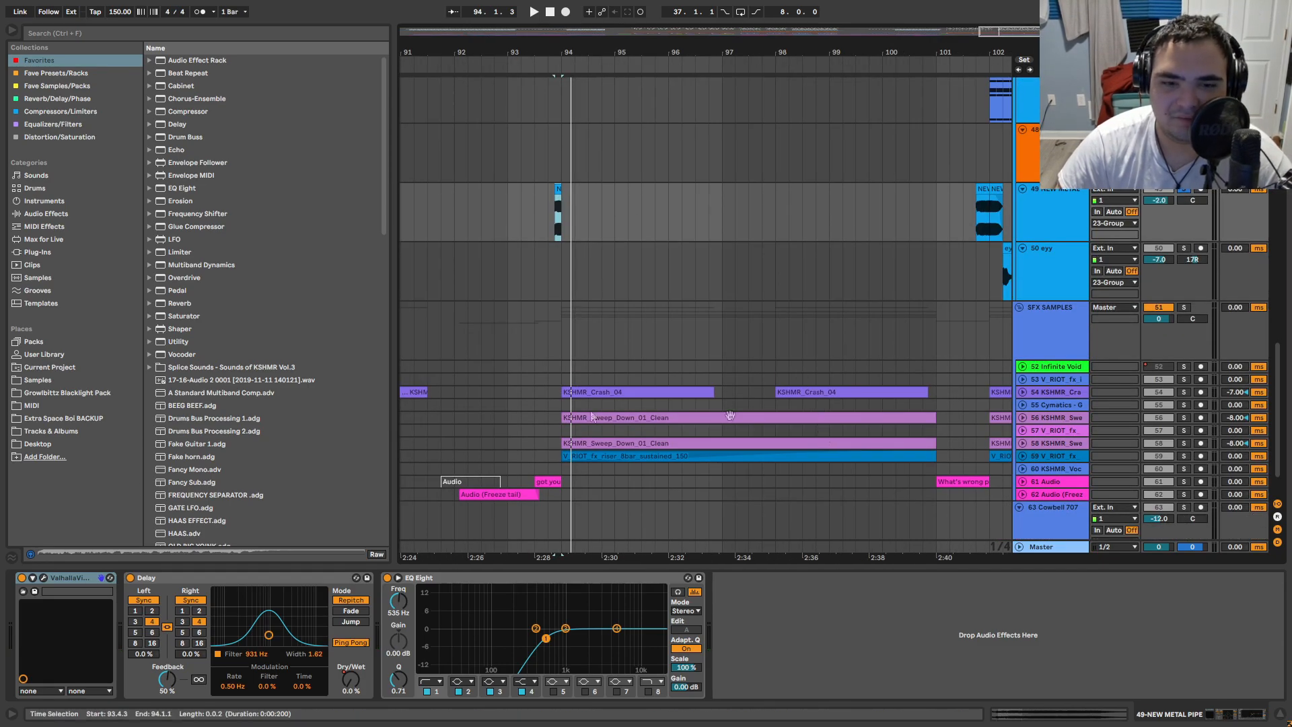
pyautogui.moveTo(749, 289); pyautogui.dragTo(445, 405)
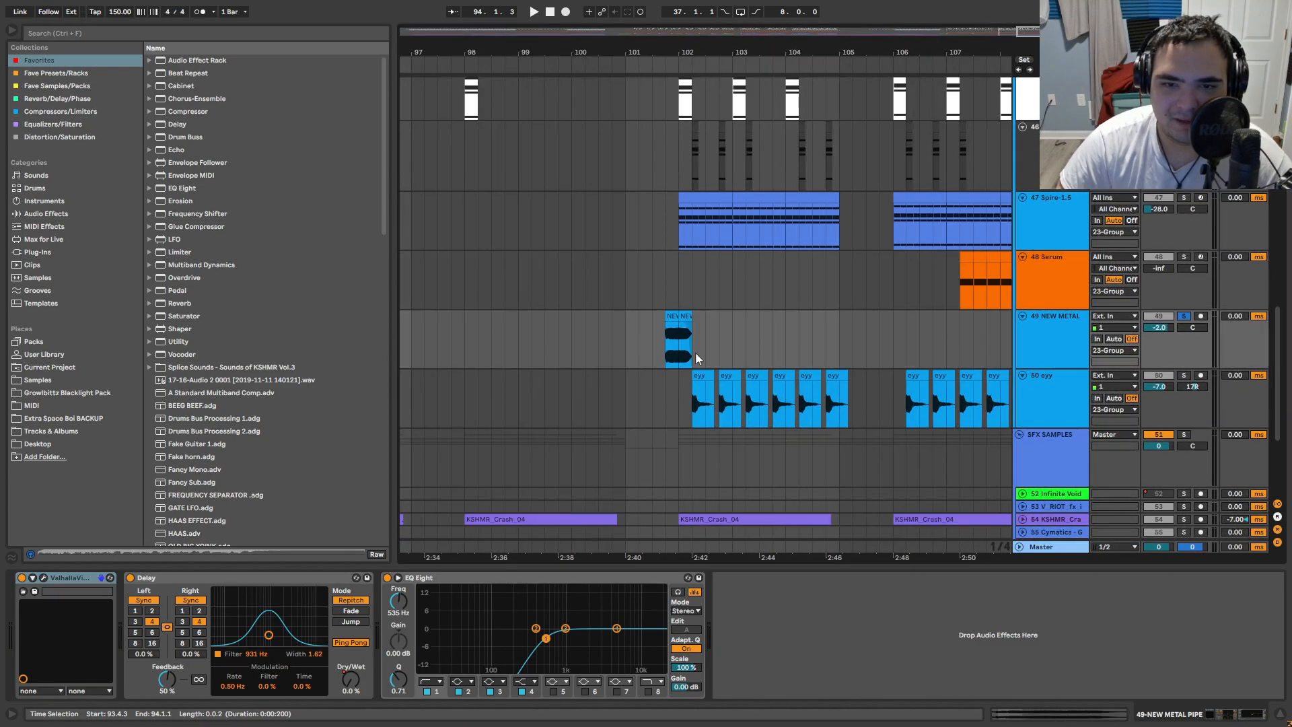
pyautogui.scroll(3, 696, 353)
pyautogui.click(640, 317)
pyautogui.scroll(5, 641, 320)
pyautogui.press('space')
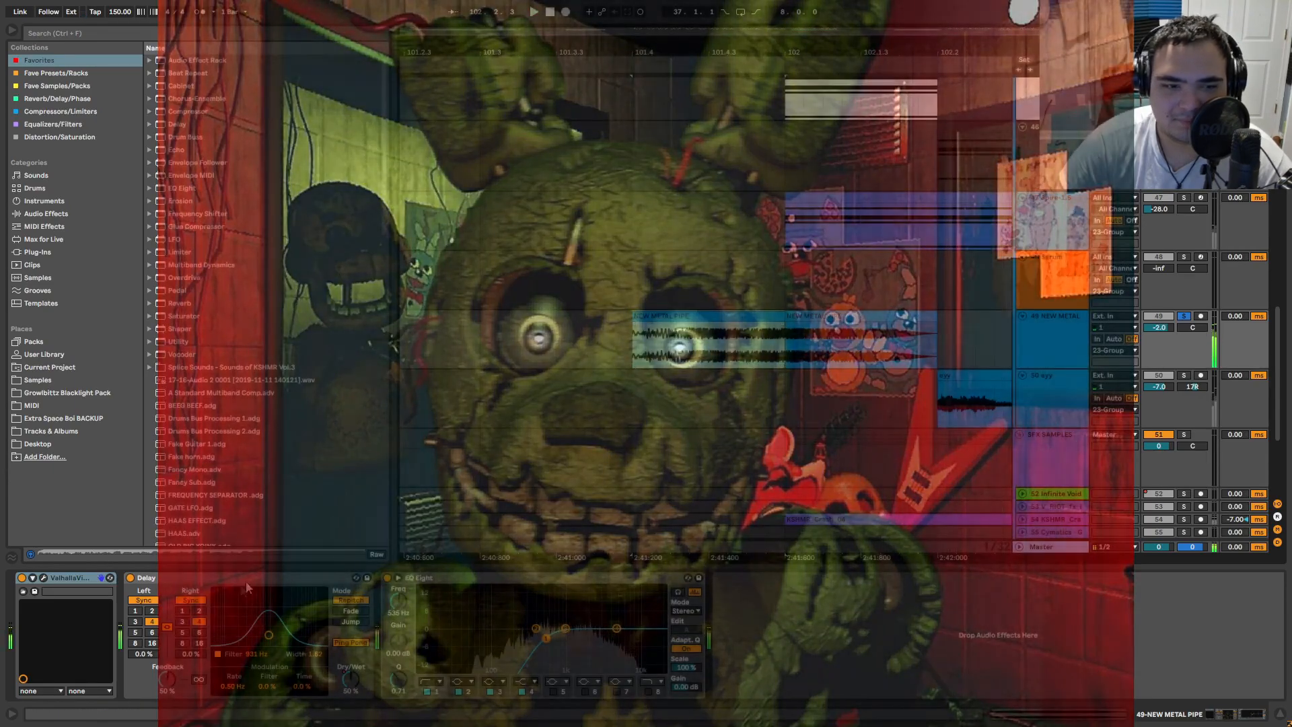
# Step: Solo and audition the eyy clips starting at 102.2 on track 50, and release the solo
pyautogui.scroll(-5, 680, 392)
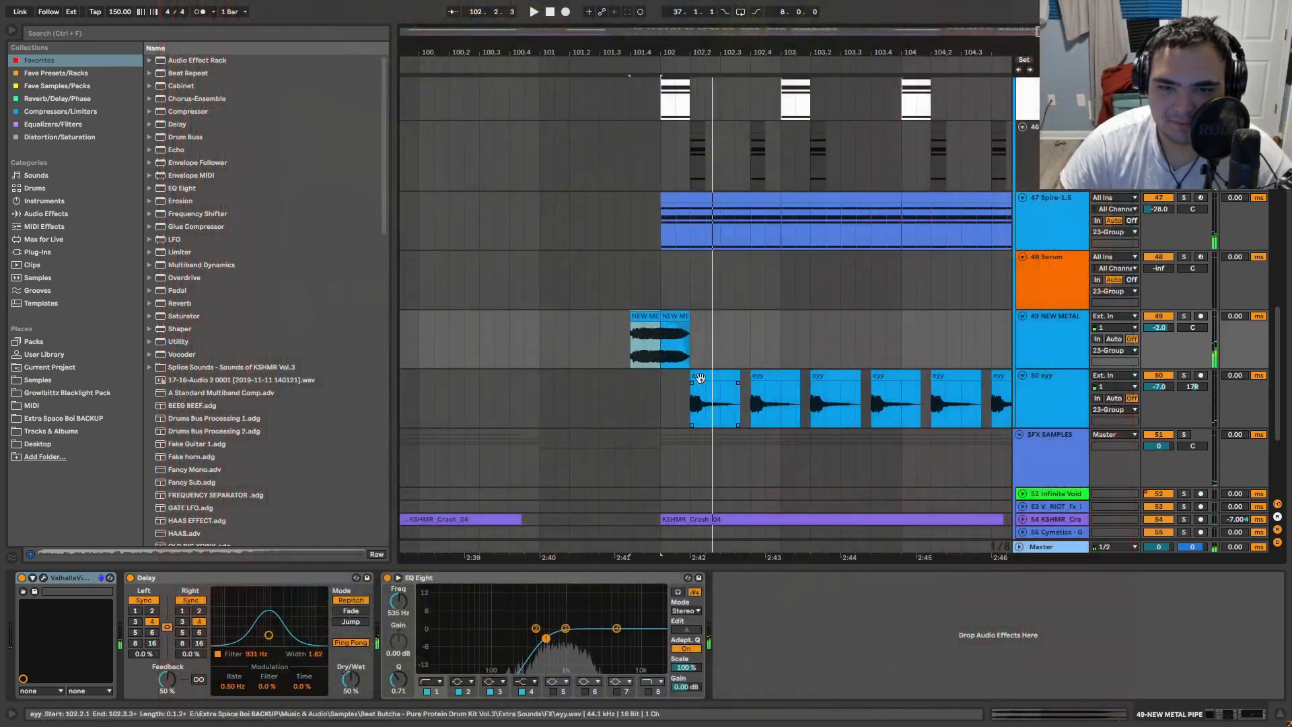
pyautogui.click(699, 380)
pyautogui.press('s')
pyautogui.press('space')
pyautogui.moveTo(674, 407); pyautogui.dragTo(499, 403)
pyautogui.click(503, 378)
pyautogui.press('s')
pyautogui.press('space')
# Step: Play the full mix from bar 102 on the Addictive Keys track and look over the SFX sample tracks
pyautogui.scroll(-3, 506, 374)
pyautogui.moveTo(506, 171)
pyautogui.mouseDown()
pyautogui.moveTo(552, 302)
pyautogui.moveTo(632, 416)
pyautogui.mouseUp()
pyautogui.click(552, 302)
pyautogui.press('space')
pyautogui.scroll(-4, 556, 307)
pyautogui.moveTo(646, 511); pyautogui.dragTo(727, 331)
pyautogui.moveTo(657, 478); pyautogui.dragTo(698, 413)
pyautogui.scroll(3, 656, 442)
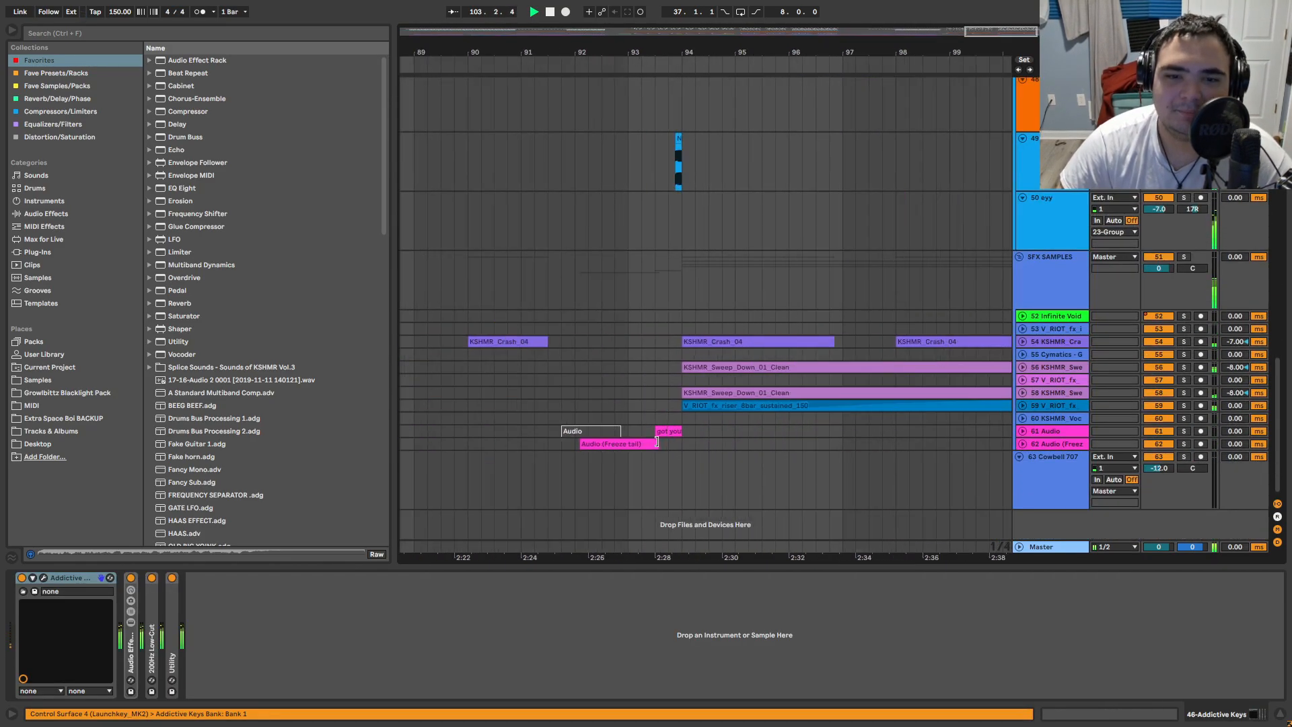
pyautogui.scroll(1, 665, 433)
pyautogui.scroll(-4, 875, 300)
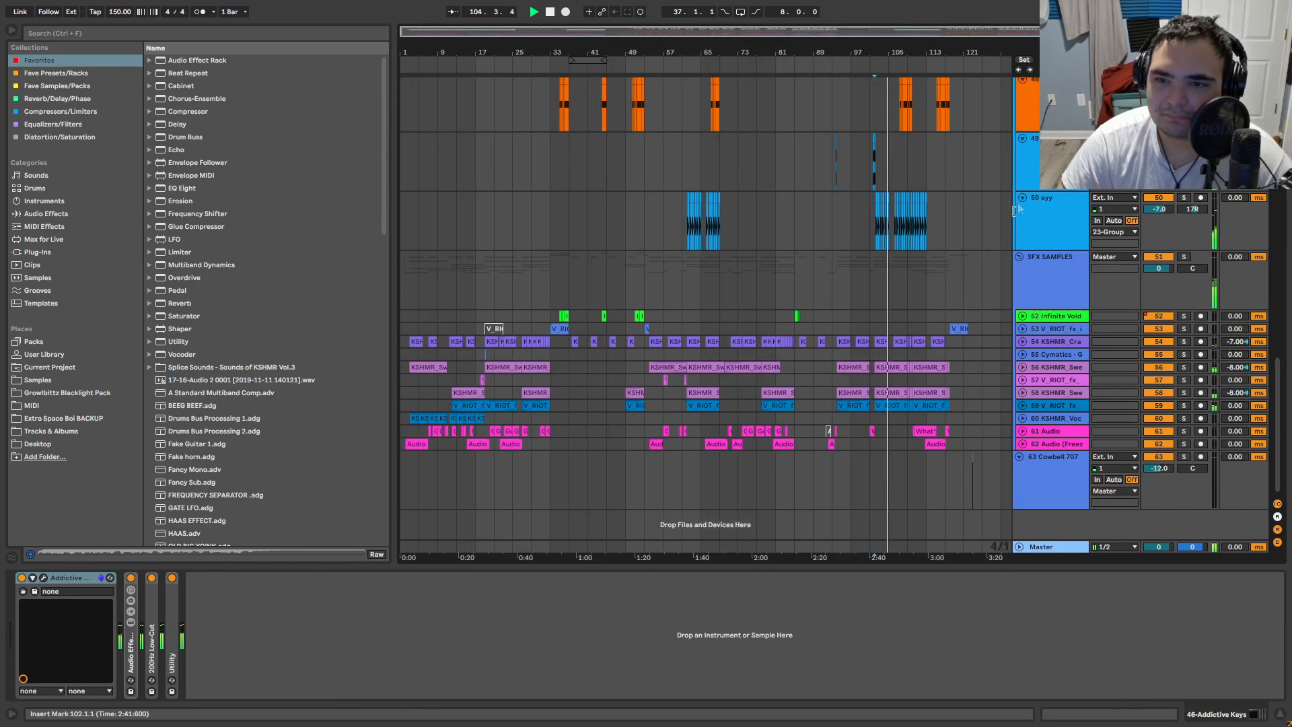
# Step: Collapse the expanded tracks in the arrangement, and fold the 23 Group into a single overview lane
pyautogui.keyDown('alt'); pyautogui.click(1019, 257); pyautogui.keyUp('alt')
pyautogui.hotkey('ctrl', 'z')
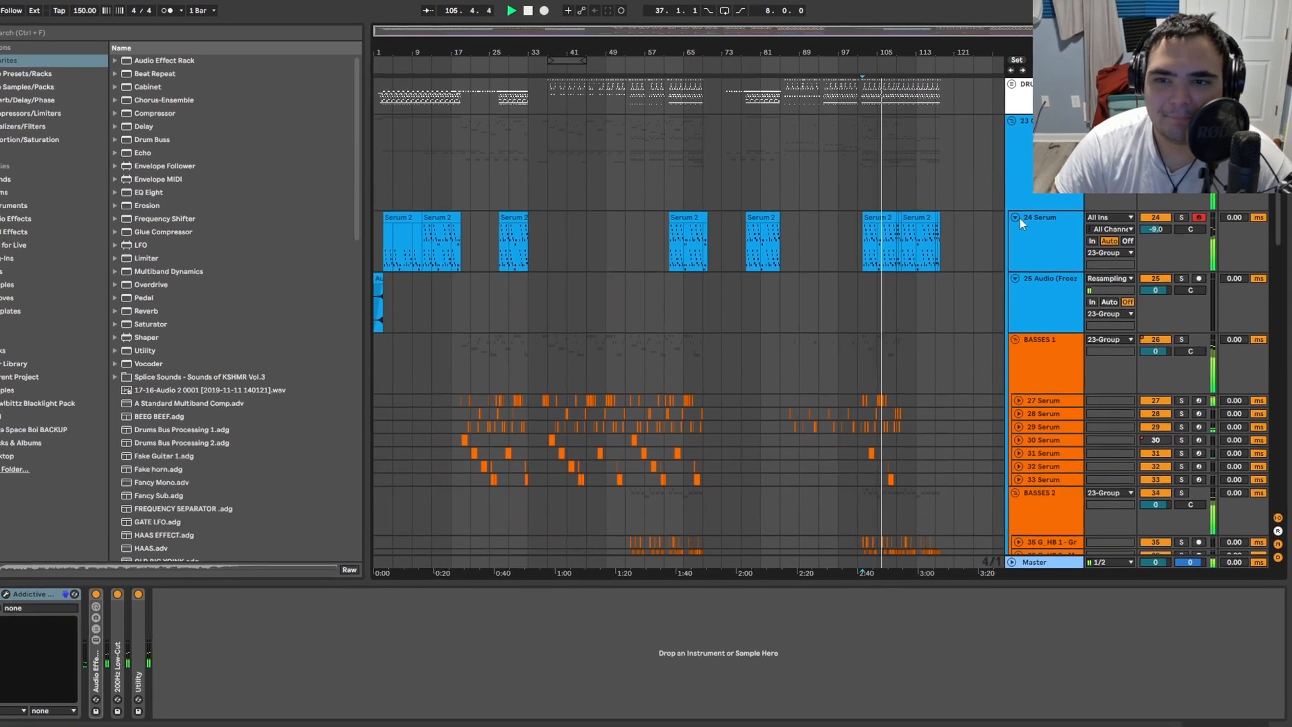
pyautogui.keyDown('alt'); pyautogui.click(1022, 211); pyautogui.keyUp('alt')
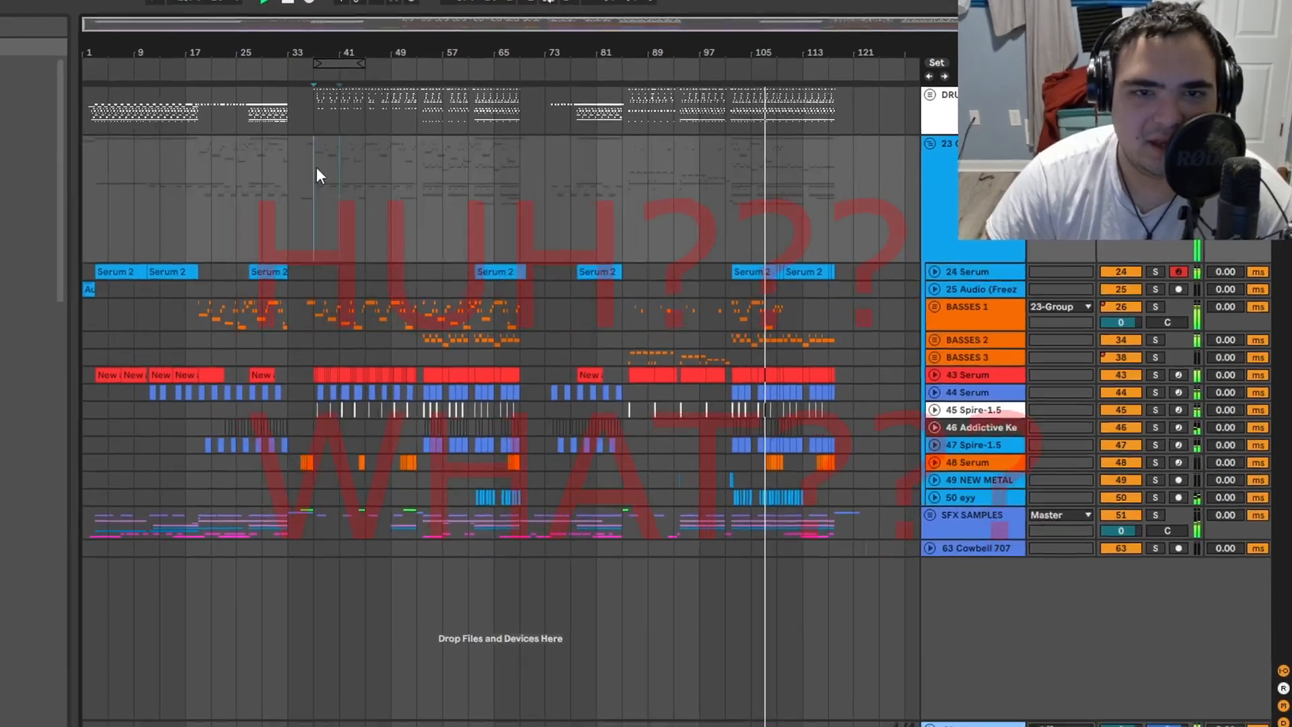
pyautogui.click(460, 151)
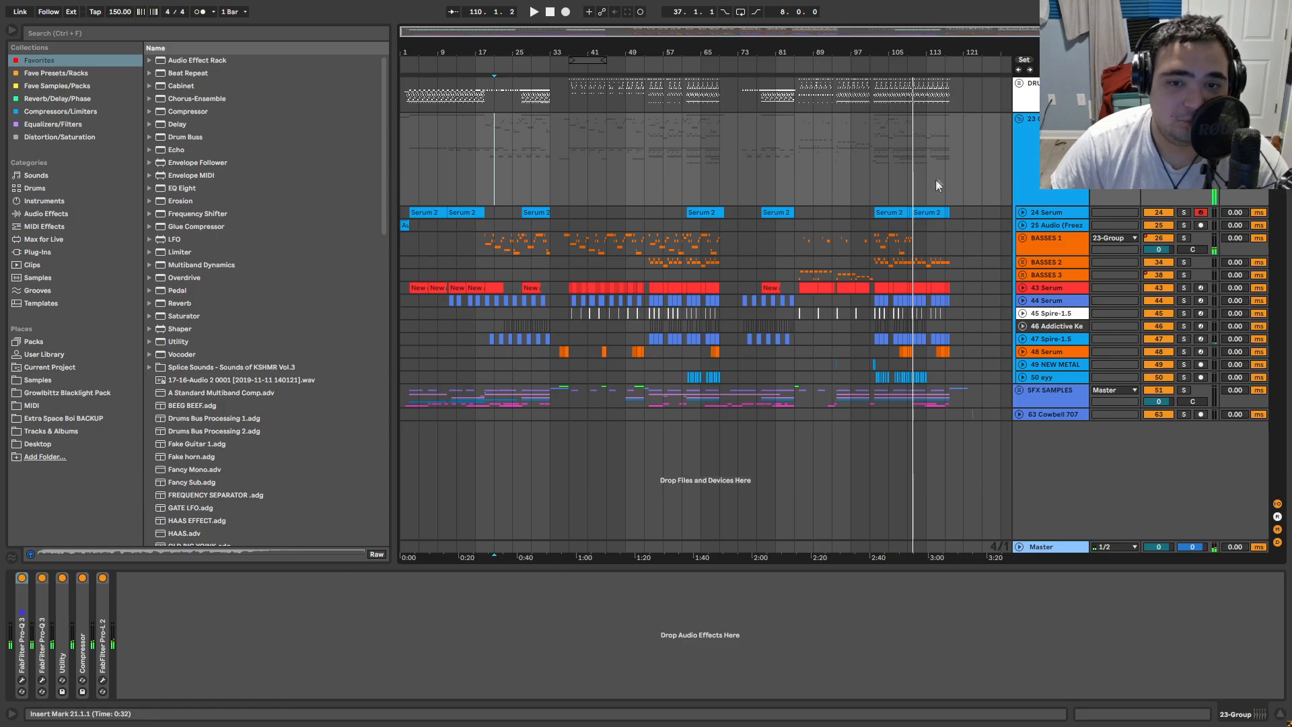
pyautogui.click(1019, 118)
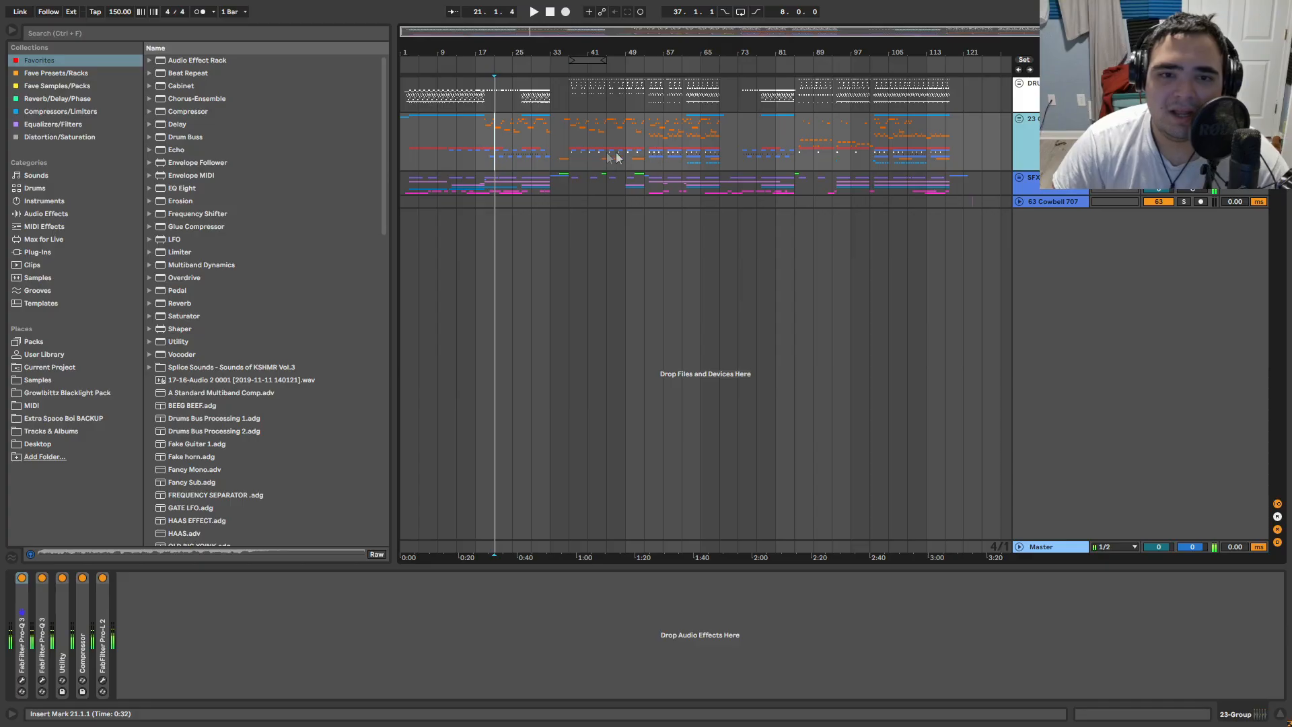
# Step: Save the set, and place the insert marker on the 23 Group at bars 41, 61 and 37
pyautogui.click(604, 157)
pyautogui.hotkey('ctrl', 's')
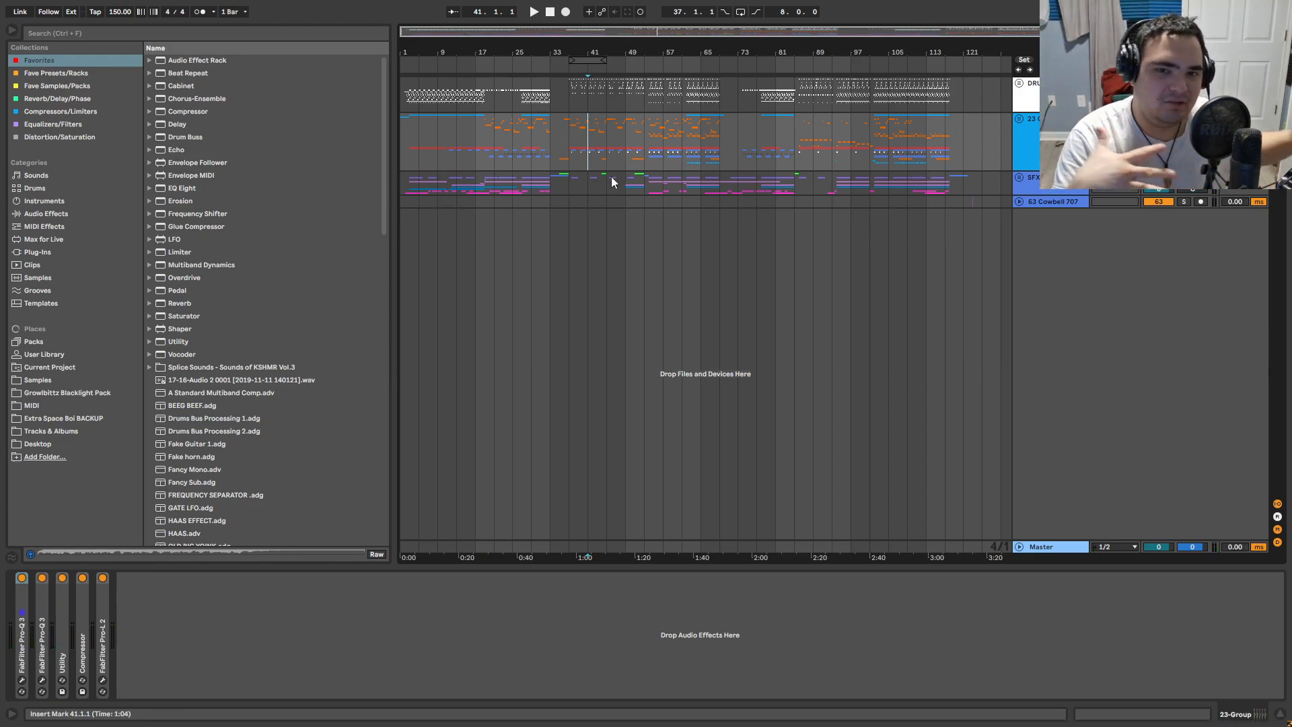
pyautogui.click(685, 138)
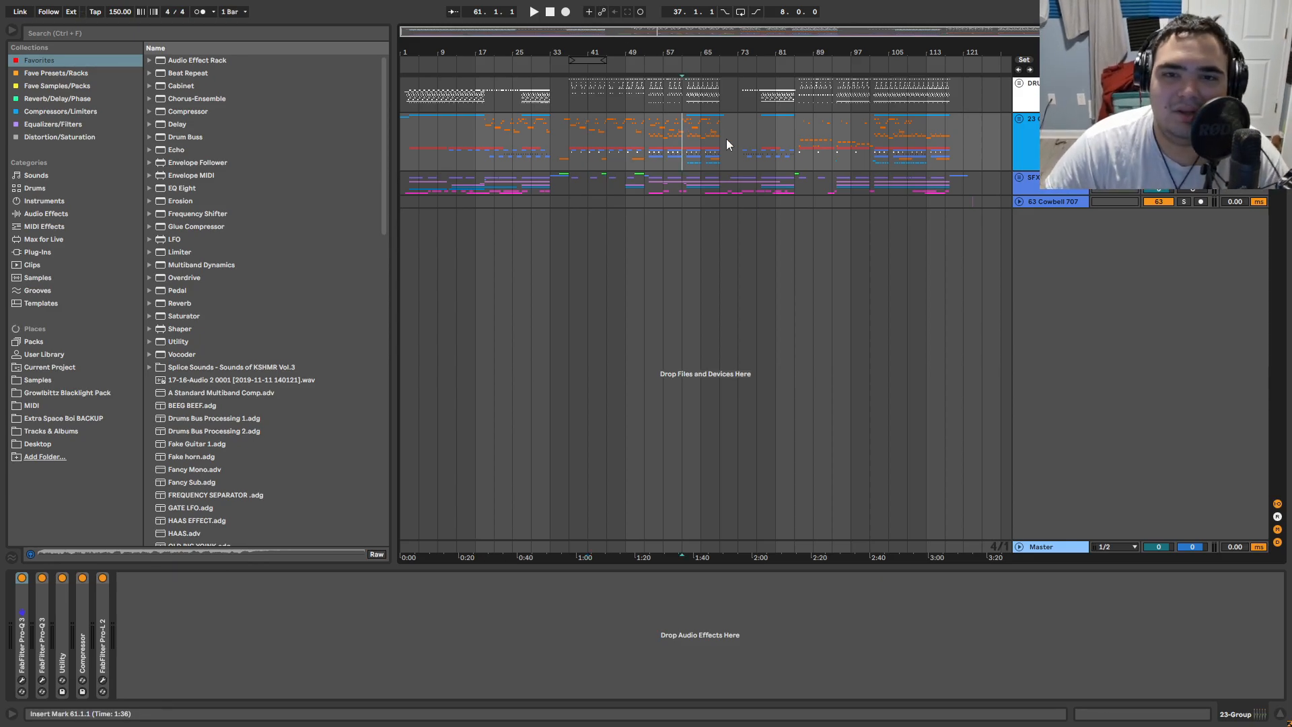
pyautogui.click(567, 135)
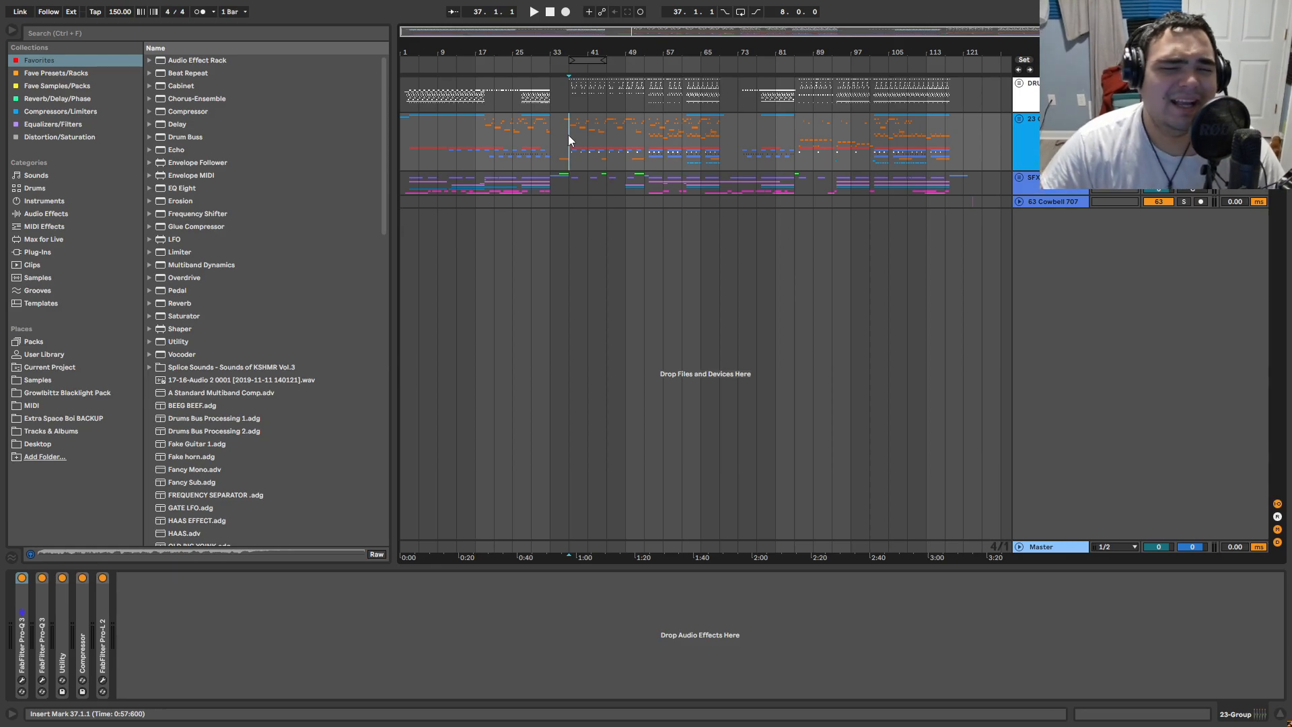
# Step: Glance at the session mixer, and loop bars 37 to 41 of the 23 Group in the arrangement
pyautogui.press('Tab')
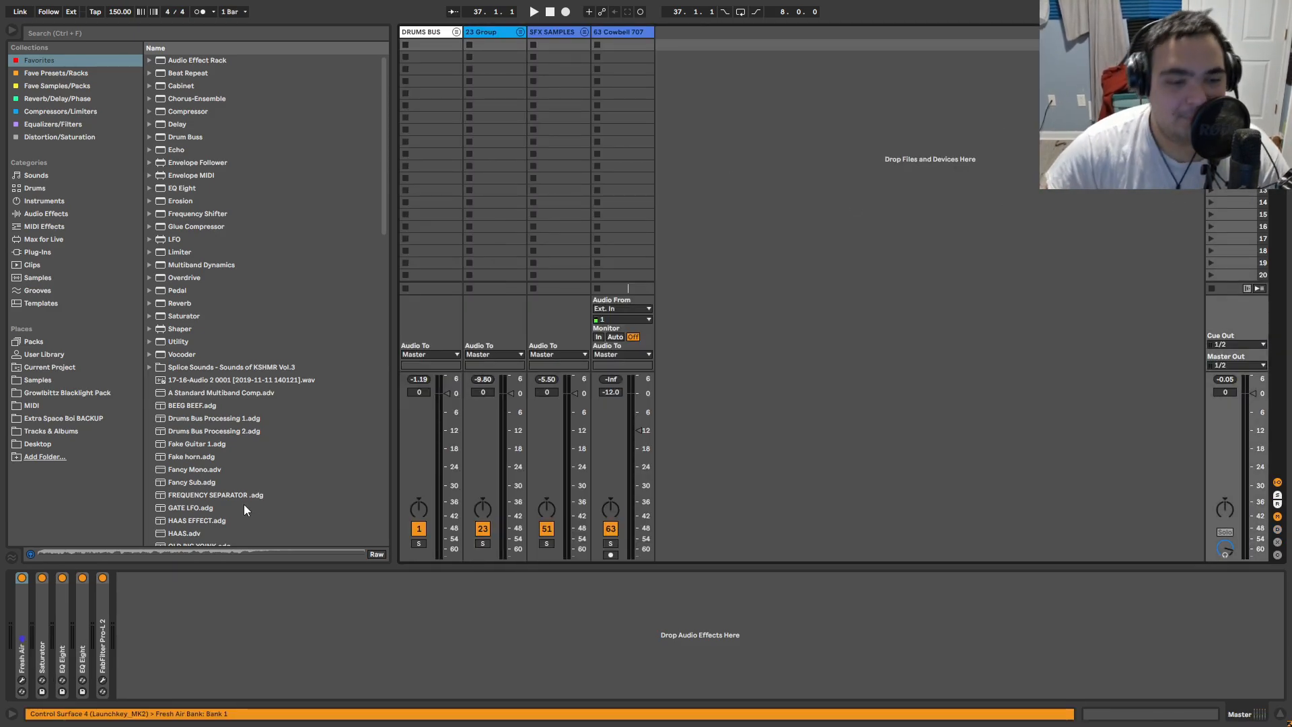
pyautogui.press('Tab')
pyautogui.moveTo(592, 157); pyautogui.dragTo(688, 140)
pyautogui.hotkey('ctrl', 'l')
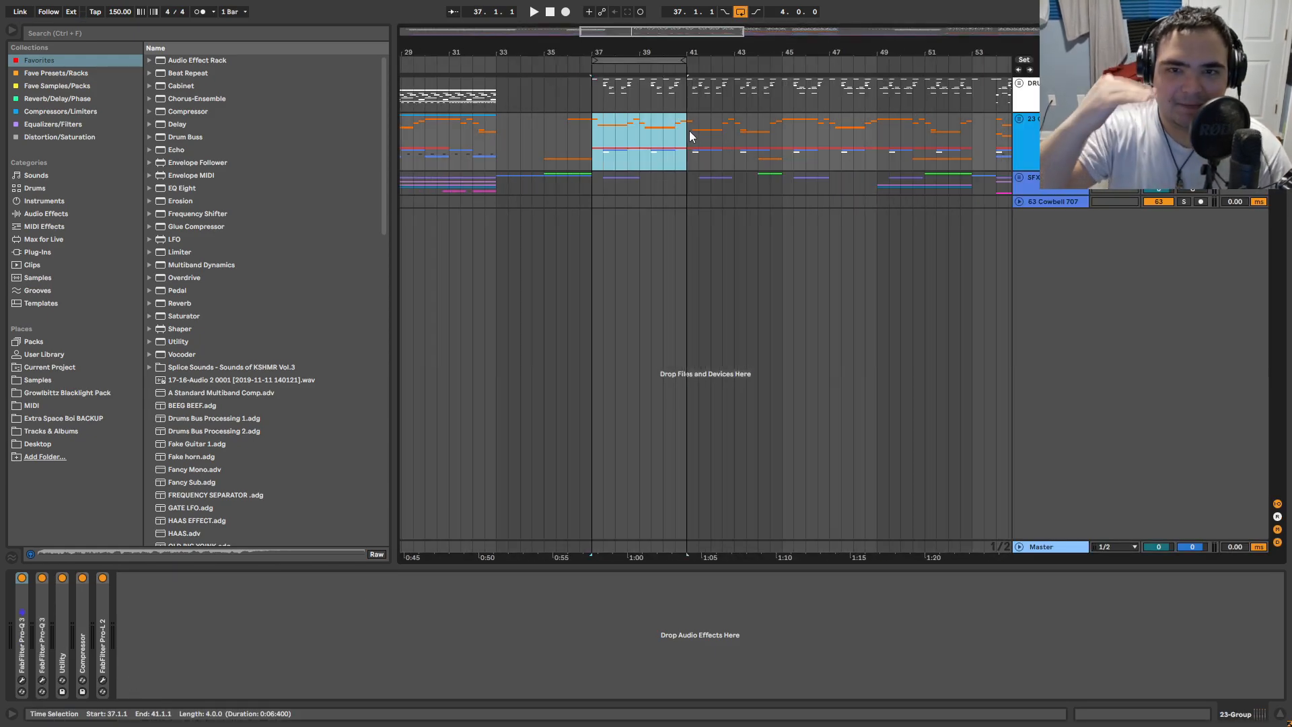
# Step: Open FabFilter Pro-L 2 on the Master, check its gain reduction while playing the loop, and save the set
pyautogui.press('Tab')
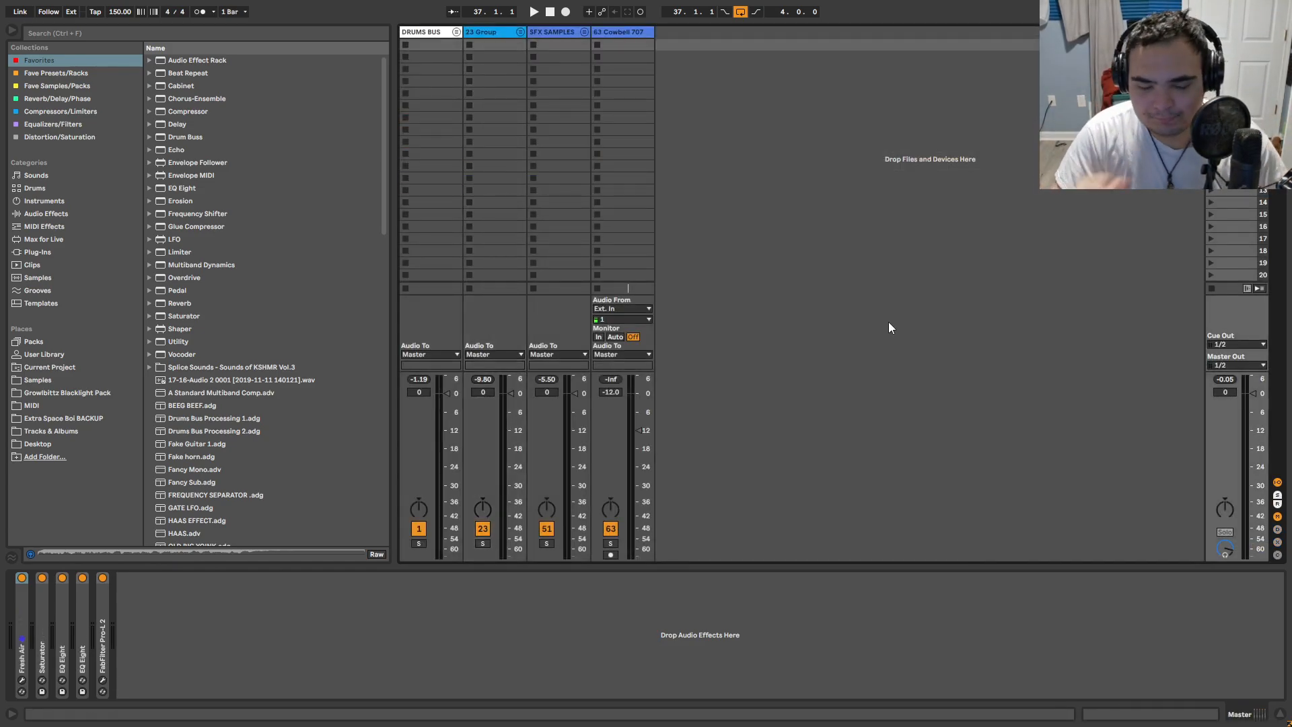
pyautogui.click(103, 680)
pyautogui.moveTo(475, 222); pyautogui.dragTo(859, 212)
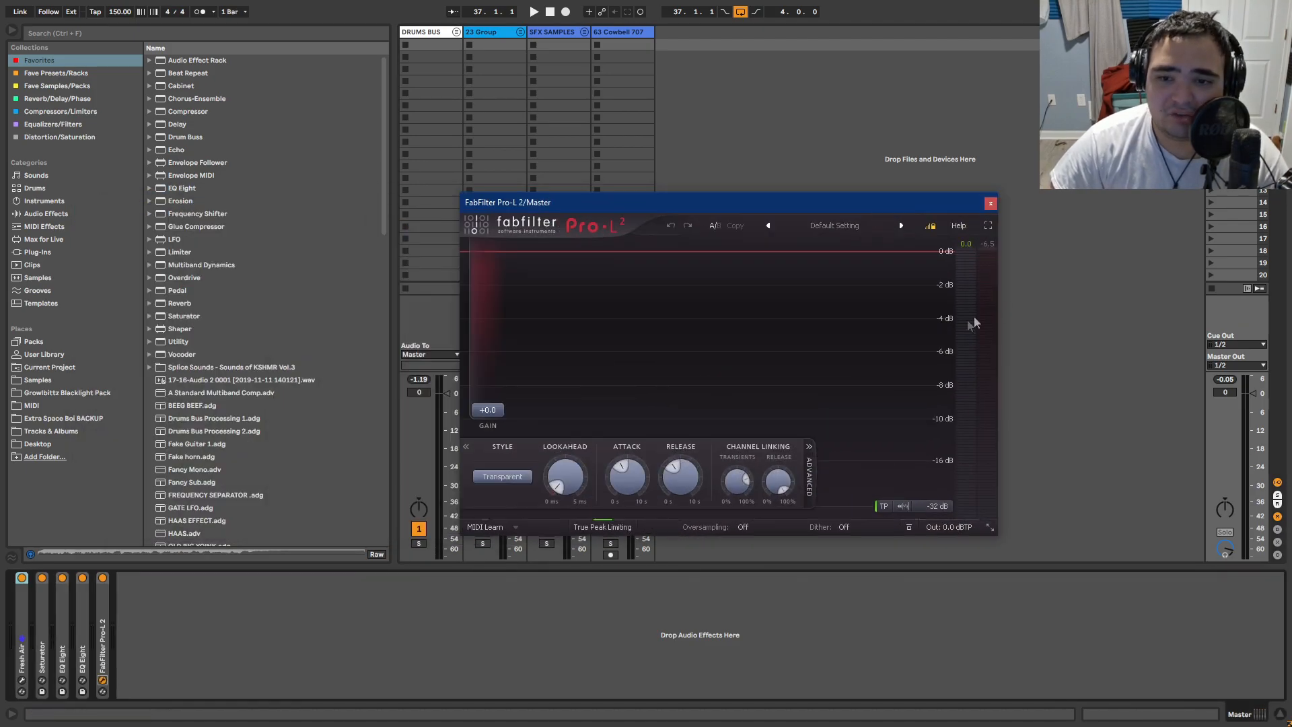
pyautogui.press('space')
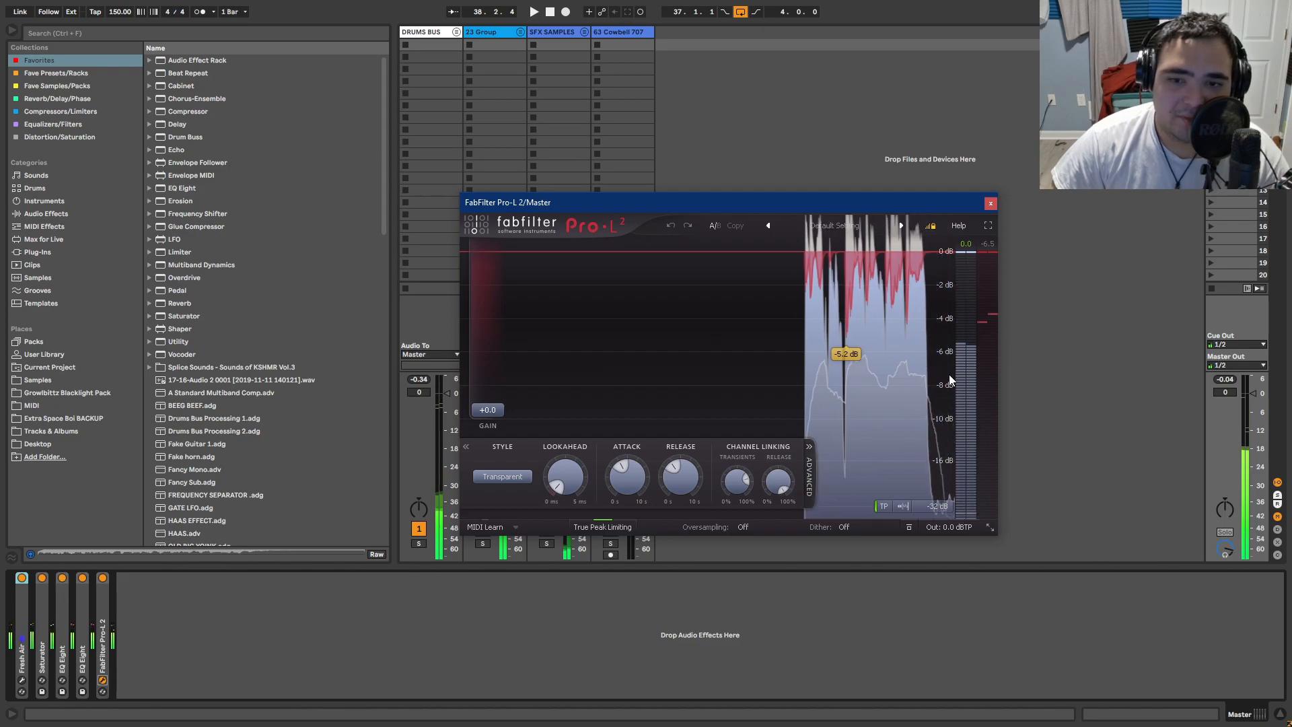
pyautogui.hotkey('ctrl', 's')
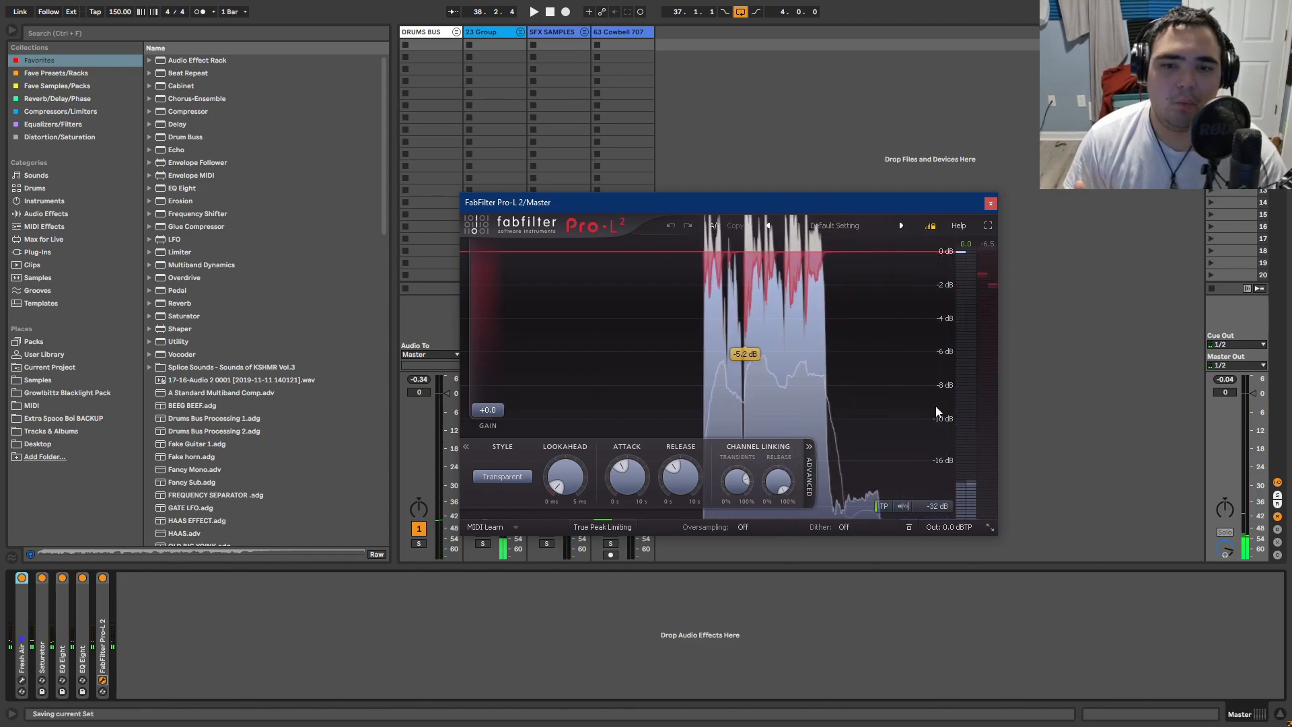
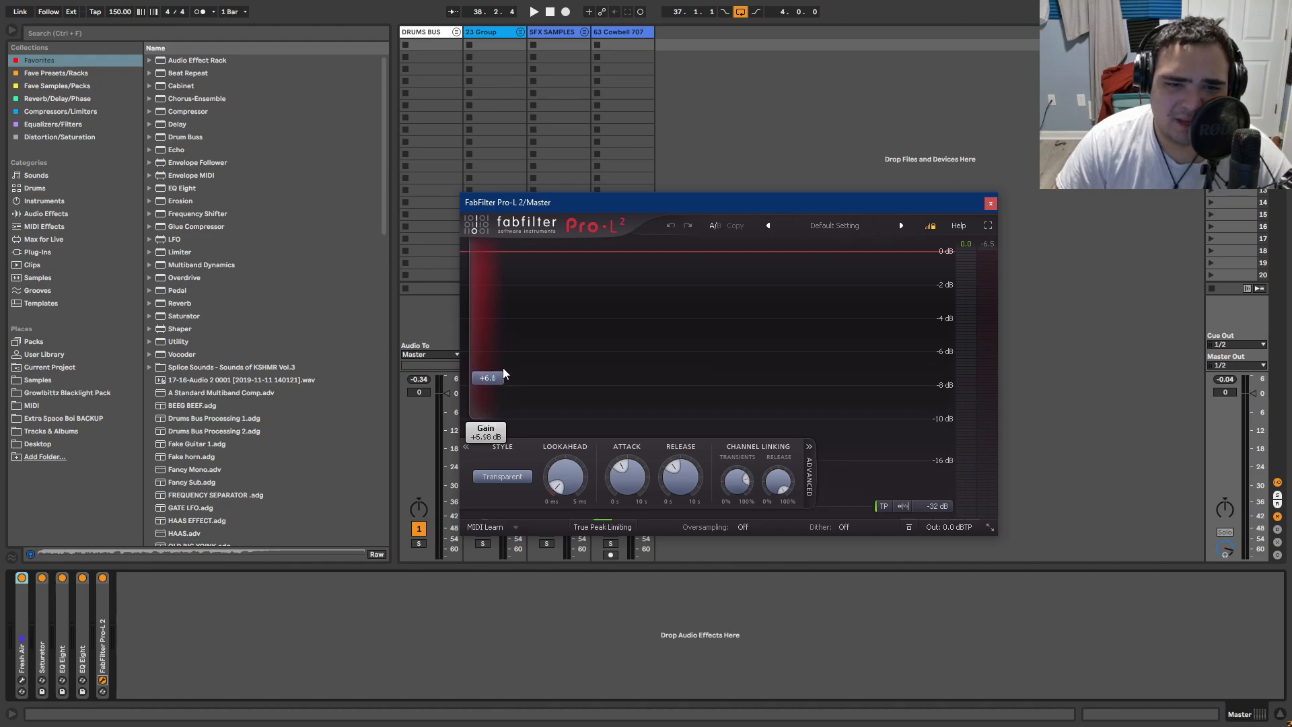
# Step: Audition the loop with the Pro-L 2 gain at +6 dB, reset the gain to 0 dB and close the limiter window
pyautogui.press('space')
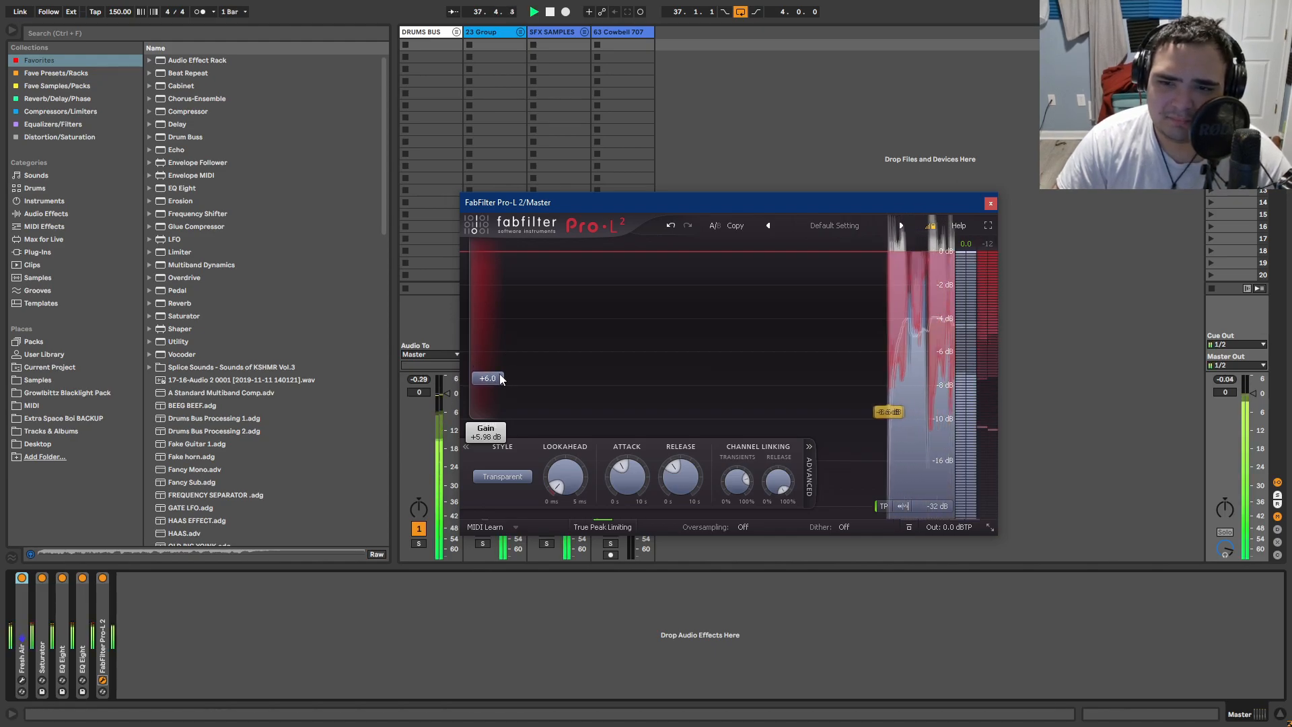
pyautogui.doubleClick(500, 379)
pyautogui.press('space')
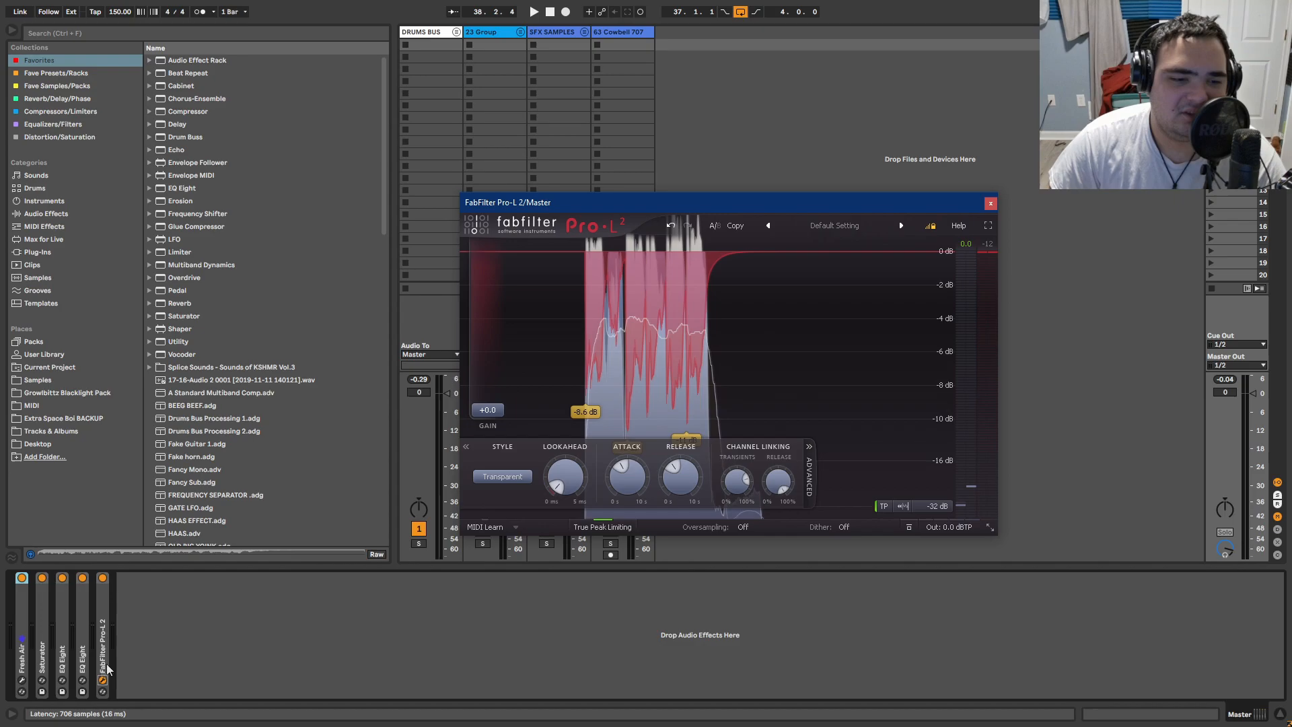
pyautogui.click(991, 203)
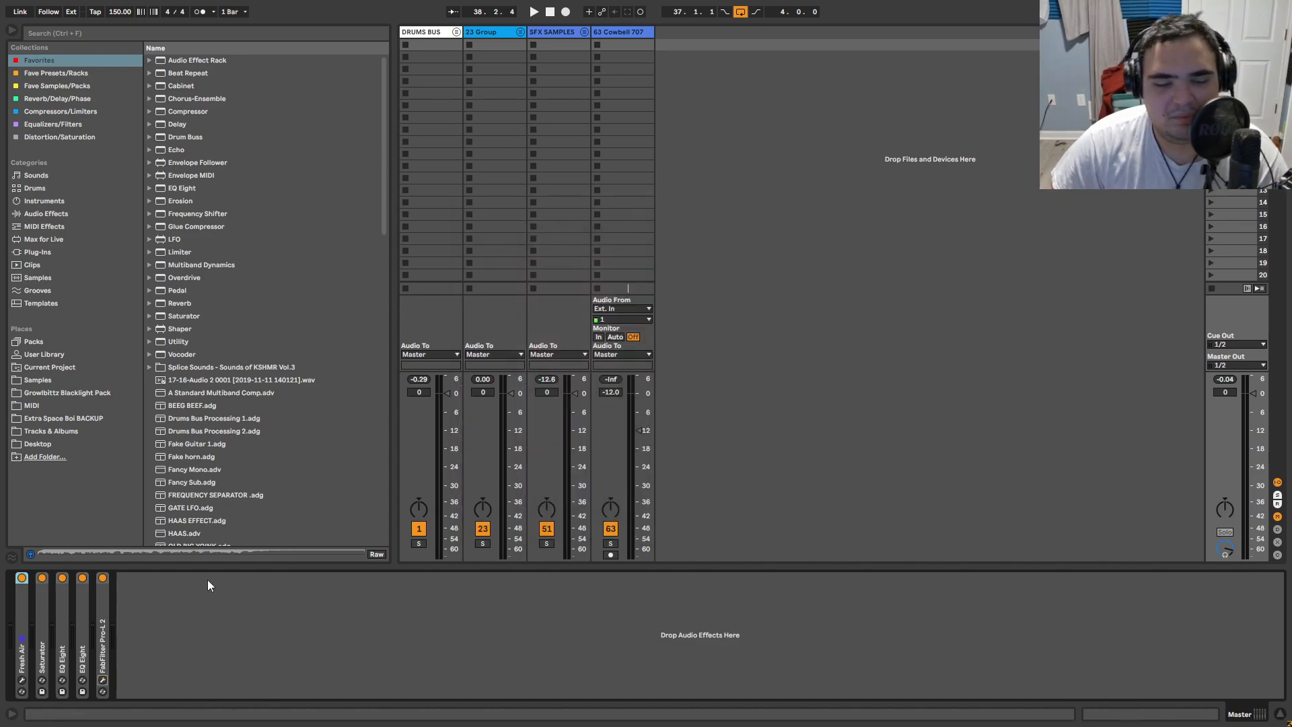
# Step: Expand Fresh Air on the Master, view its Mid Air and High Air settings, and close its window
pyautogui.doubleClick(23, 665)
pyautogui.click(43, 578)
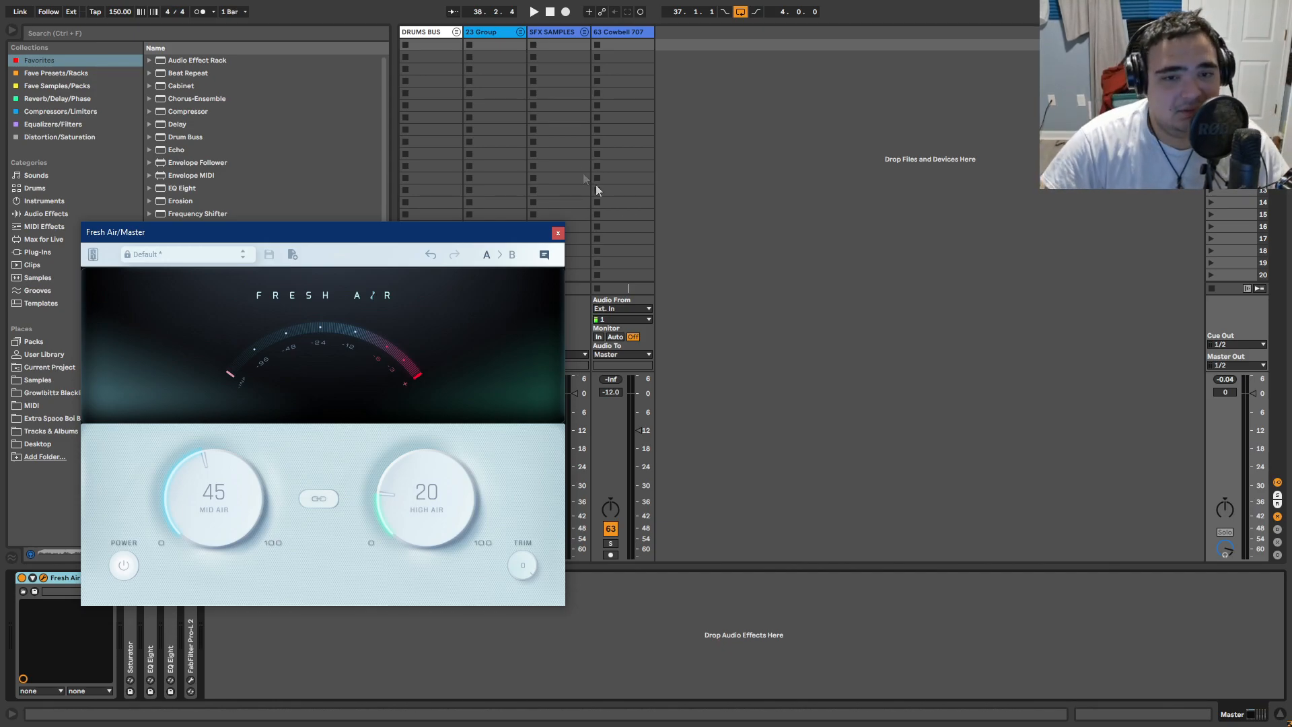
pyautogui.click(558, 234)
# Step: Inspect the second EQ Eight, set to M/S mode, and collapse it together with Fresh Air
pyautogui.doubleClick(170, 649)
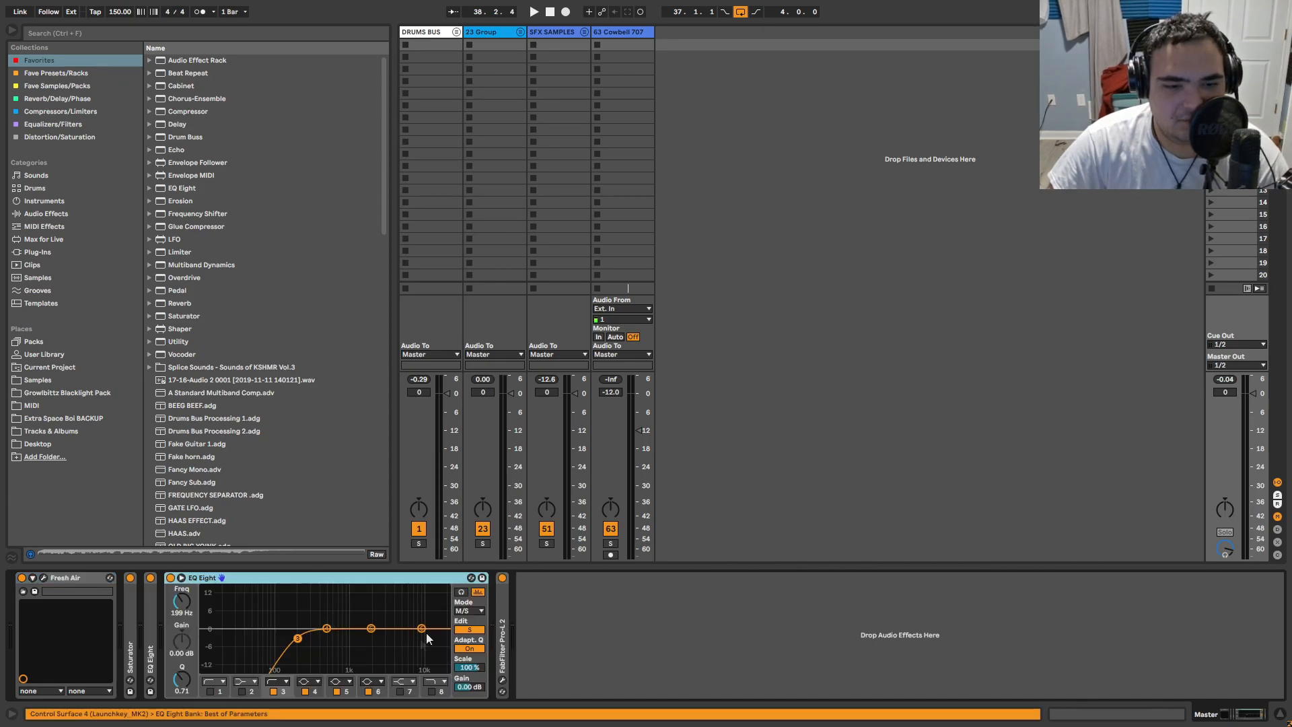
pyautogui.doubleClick(188, 578)
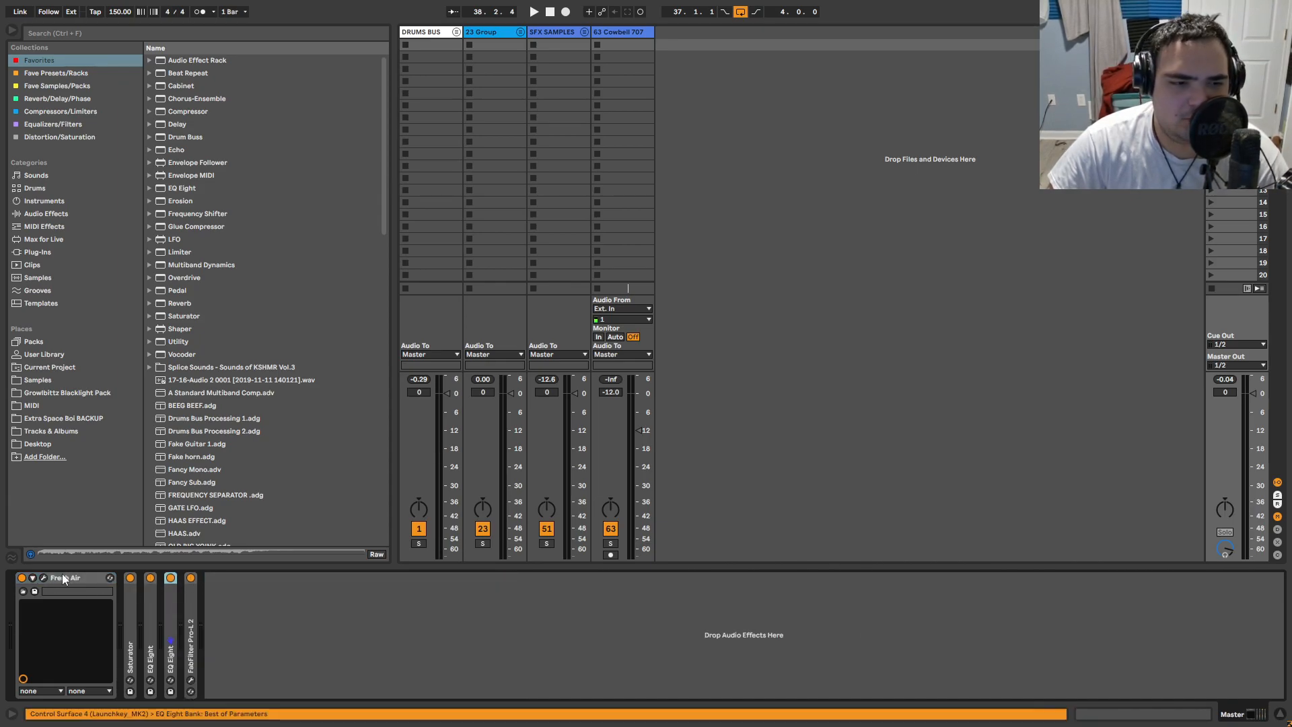
pyautogui.doubleClick(62, 576)
# Step: Inspect the Master's Saturator settings, collapse it, and expand the first EQ Eight to examine its curve
pyautogui.doubleClick(42, 661)
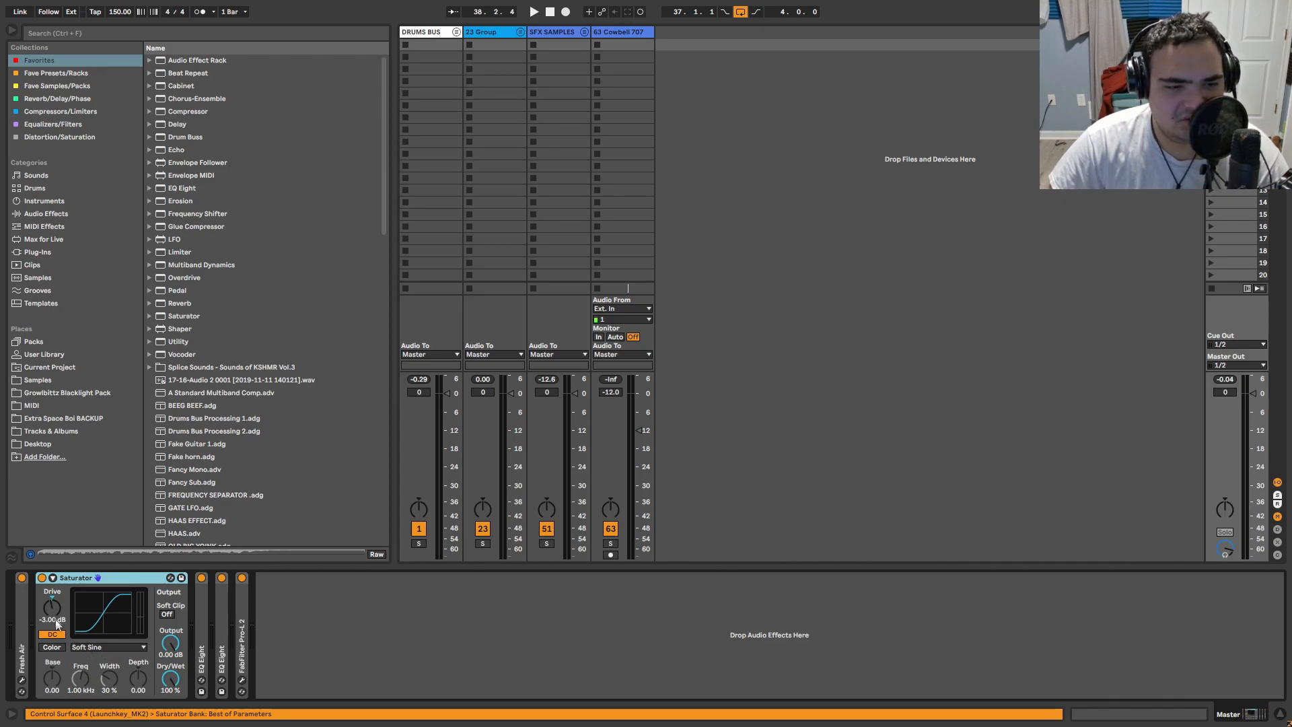
pyautogui.doubleClick(71, 580)
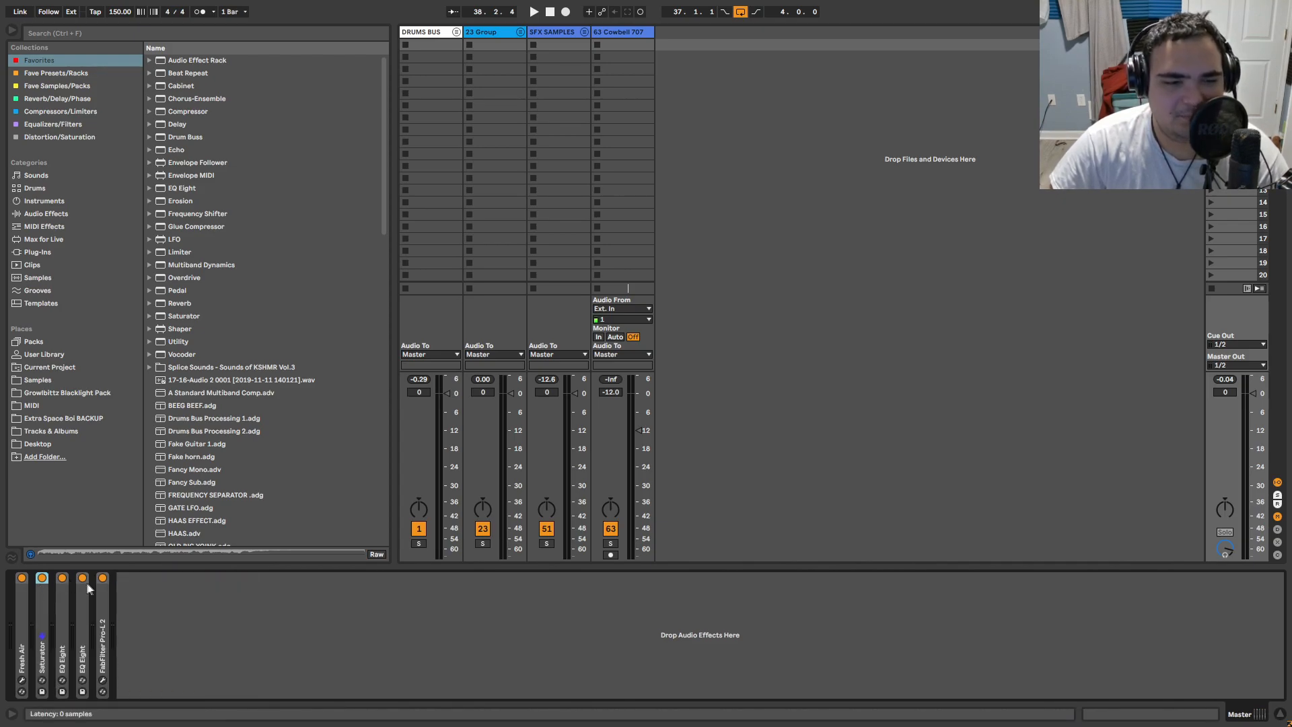
pyautogui.doubleClick(63, 636)
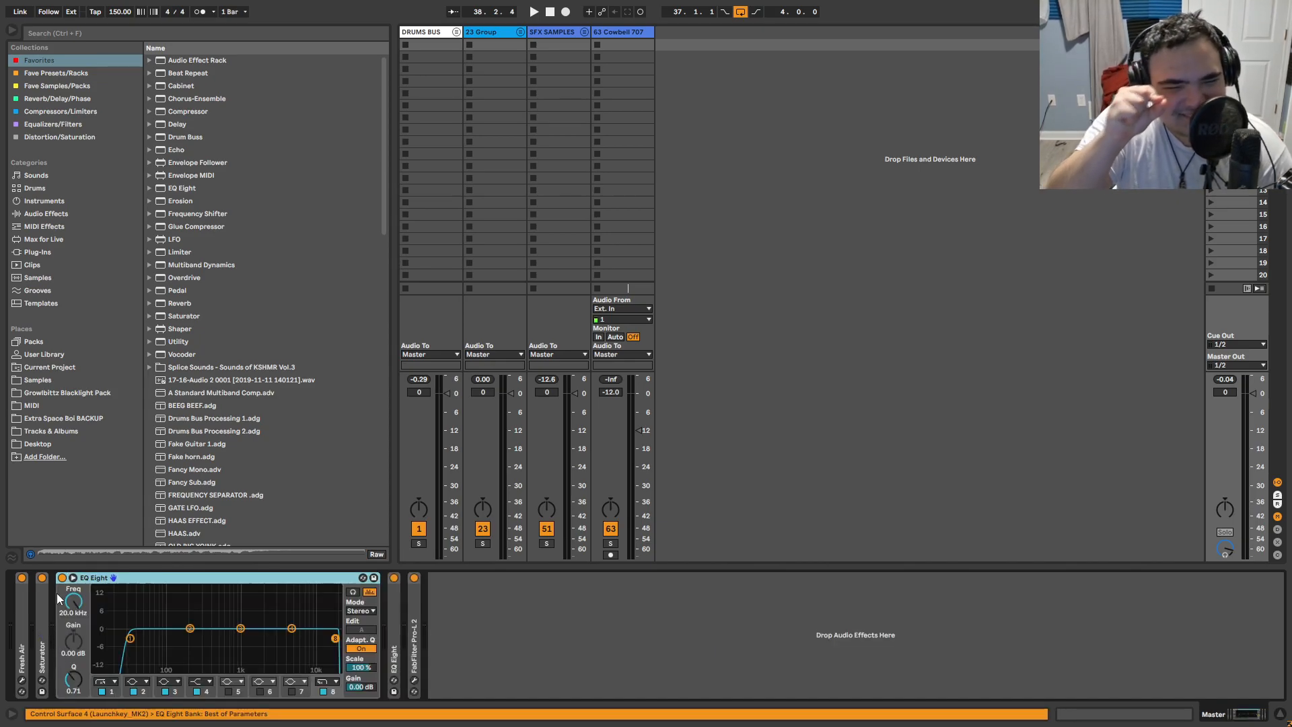
pyautogui.moveTo(338, 612); pyautogui.dragTo(186, 659)
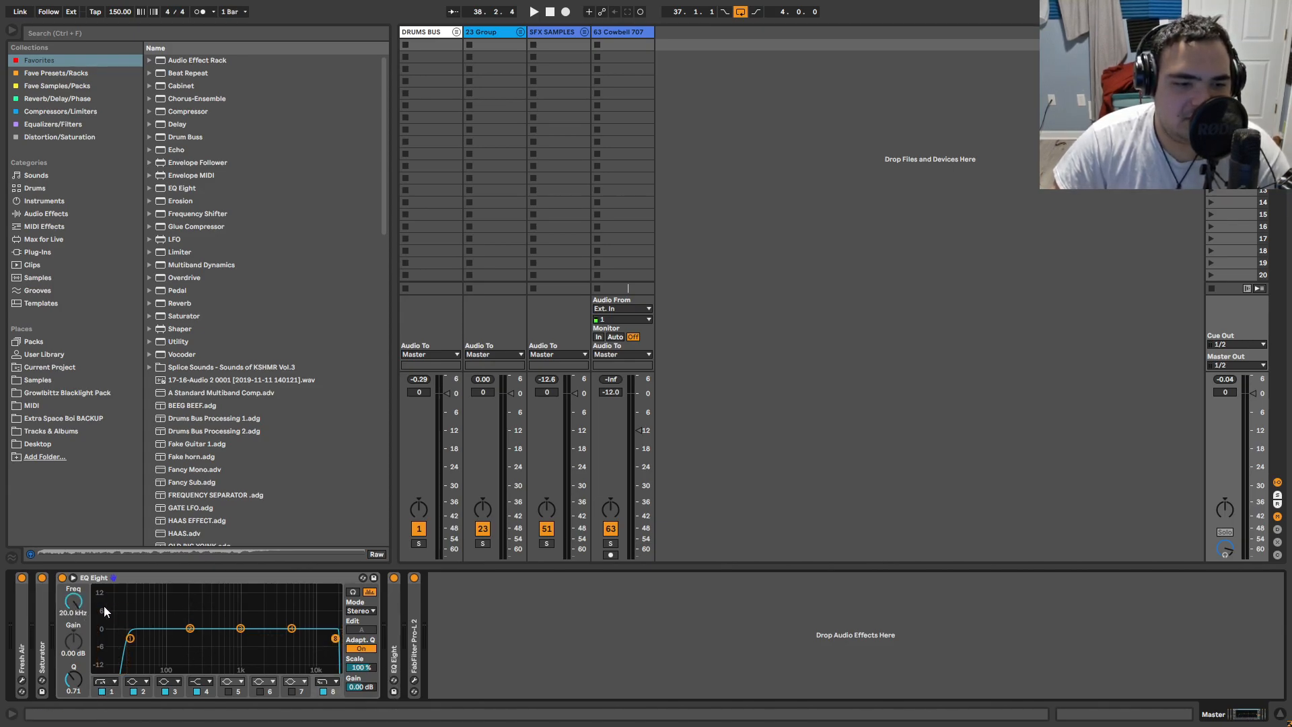
# Step: Review the second EQ Eight and the FabFilter Pro-L 2 on the Master, leaving both EQs collapsed and the limiter window closed
pyautogui.doubleClick(119, 580)
pyautogui.doubleClick(85, 651)
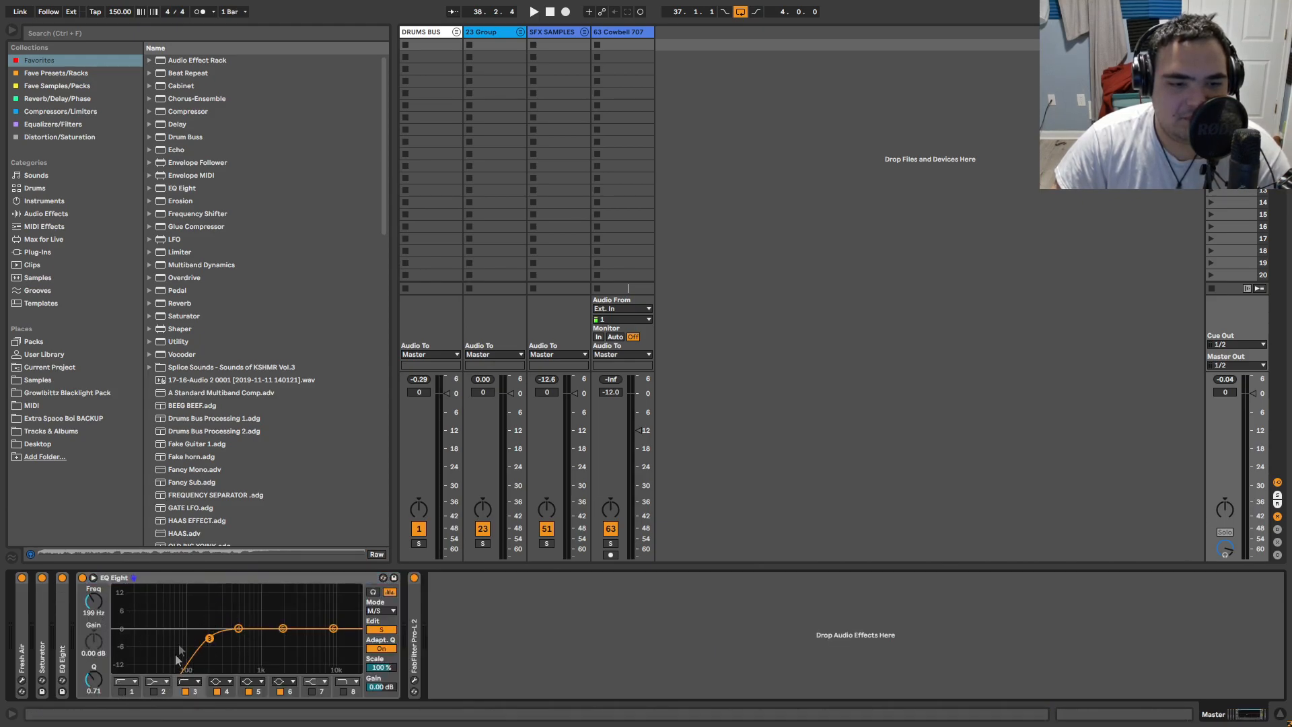
pyautogui.doubleClick(108, 578)
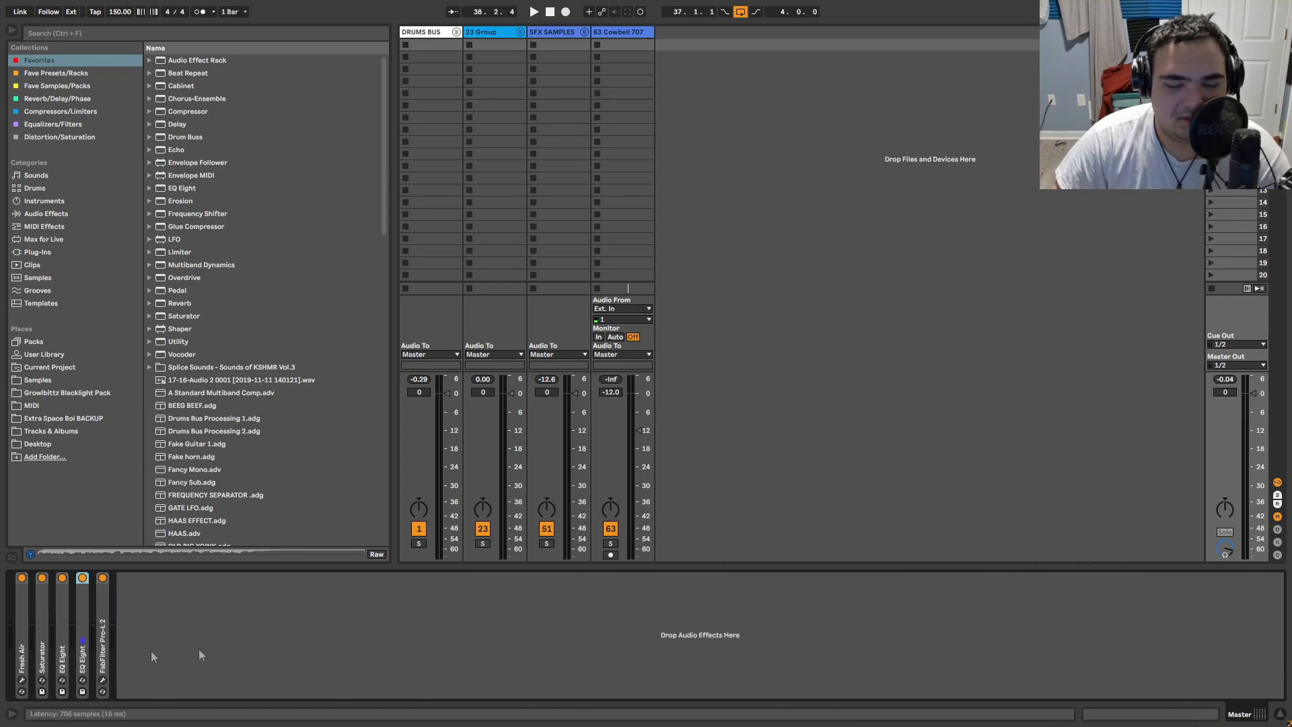
pyautogui.click(102, 680)
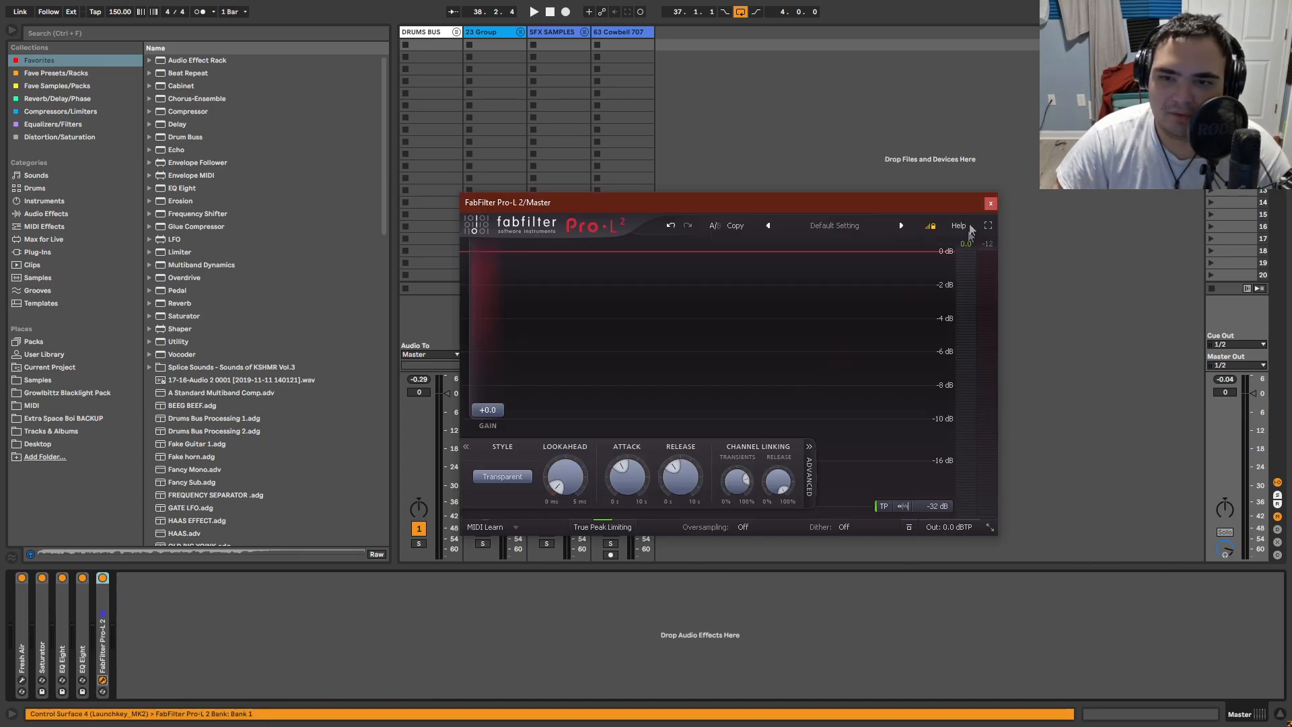
pyautogui.click(990, 203)
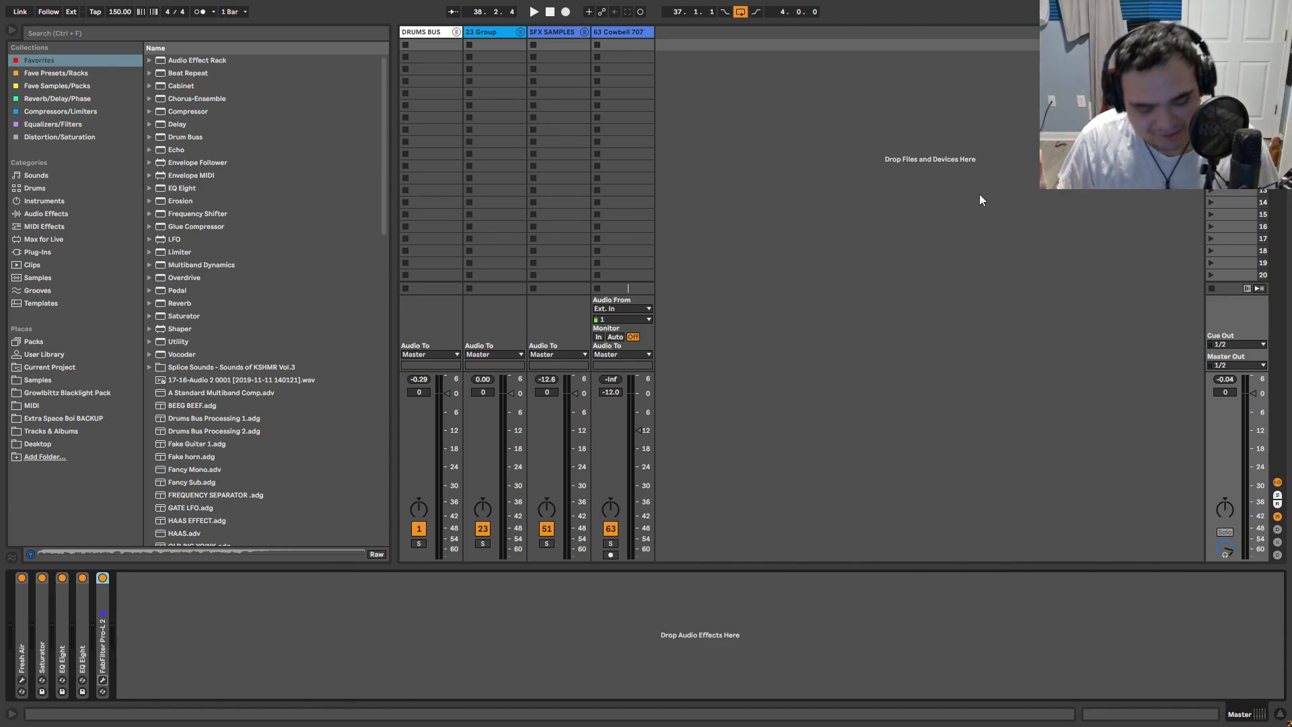
# Step: Return to the Arrangement view, place the insert marker at 37.1.1 on the 23 Group track, and turn off looping
pyautogui.press('Tab')
pyautogui.click(594, 142)
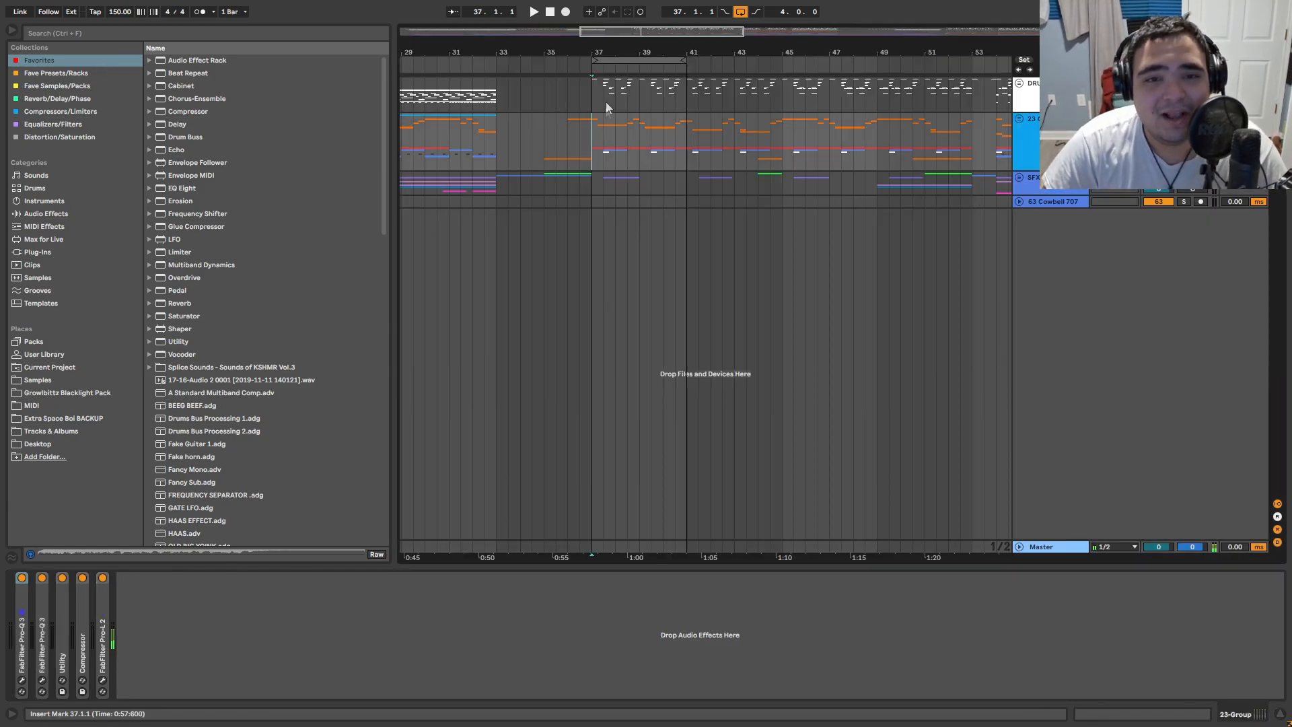
pyautogui.rightClick(631, 64)
pyautogui.click(635, 71)
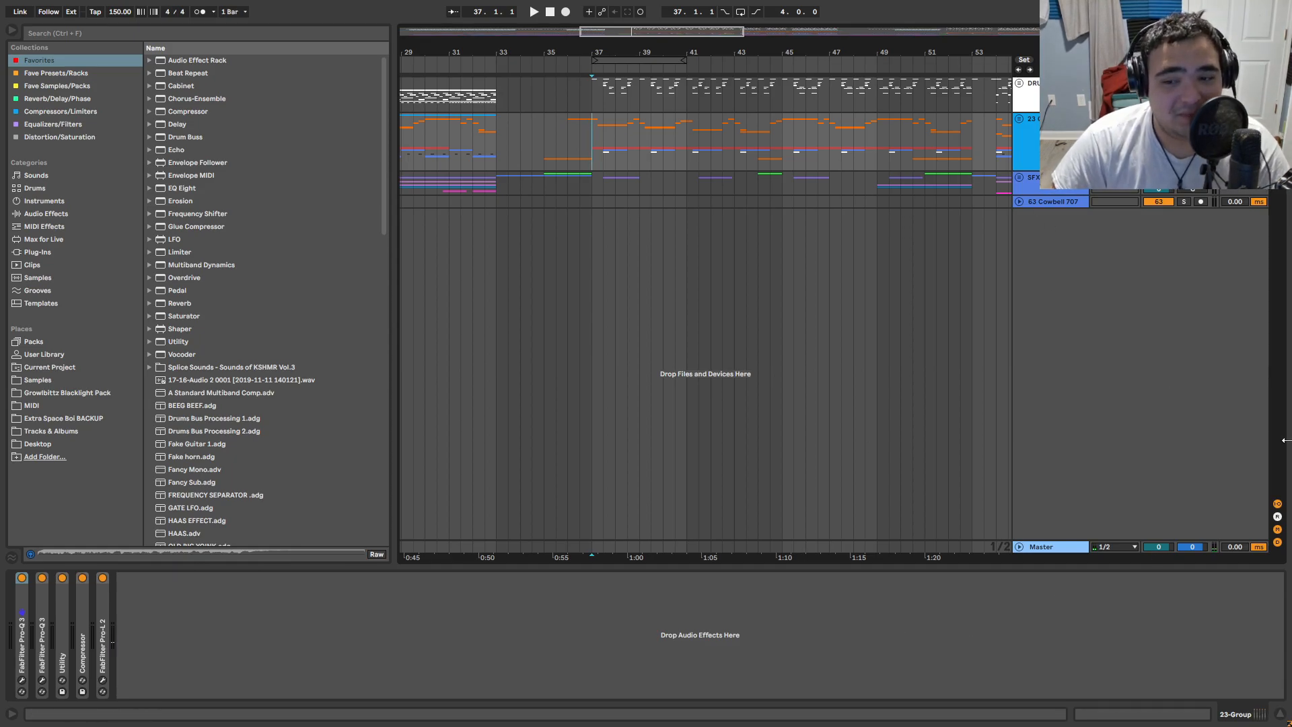
# Step: Select the Master track to display its device chain with the full arrangement in view, and save the Live Set
pyautogui.click(1072, 549)
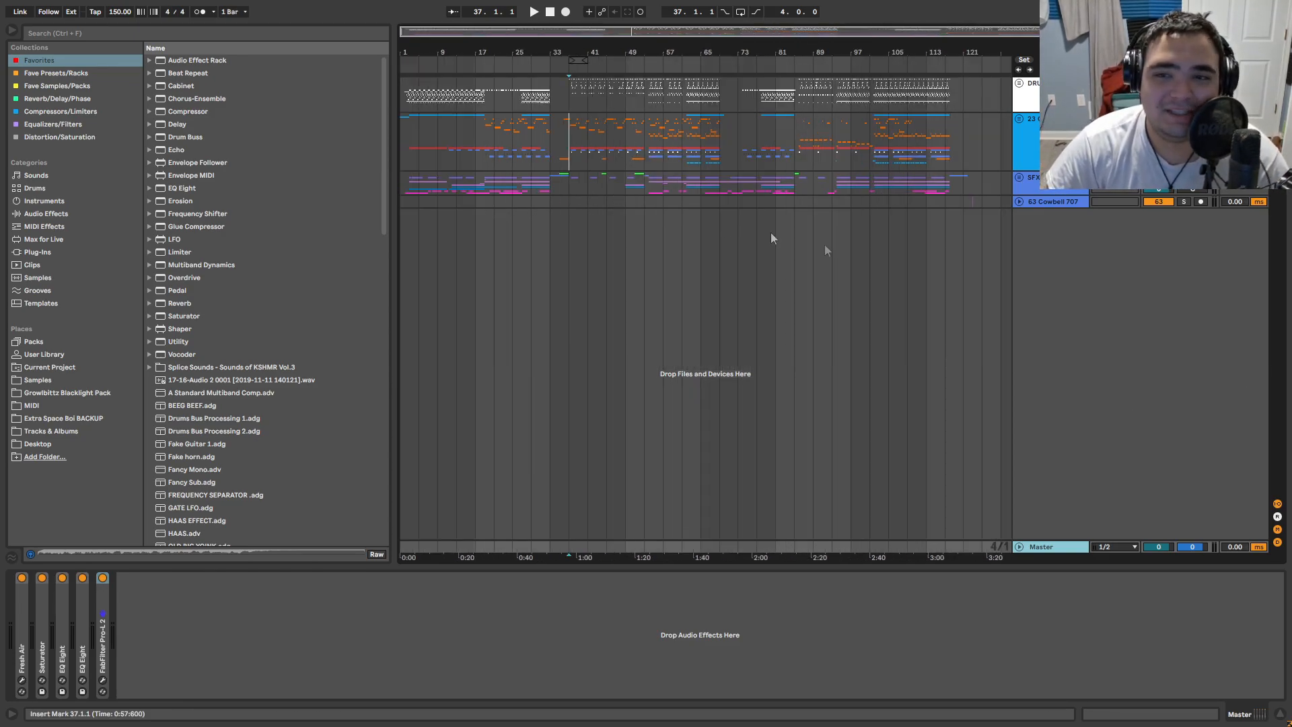
pyautogui.press('Tab')
pyautogui.press('Tab')
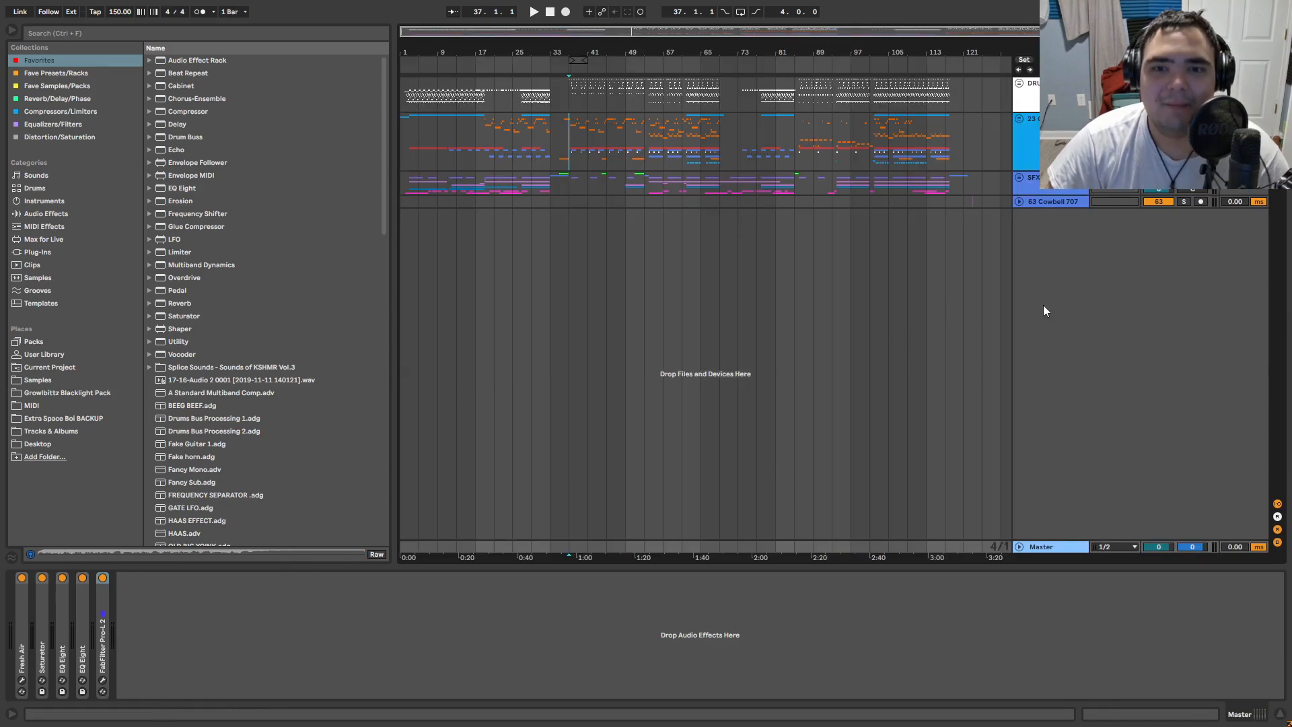
pyautogui.hotkey('ctrl', 's')
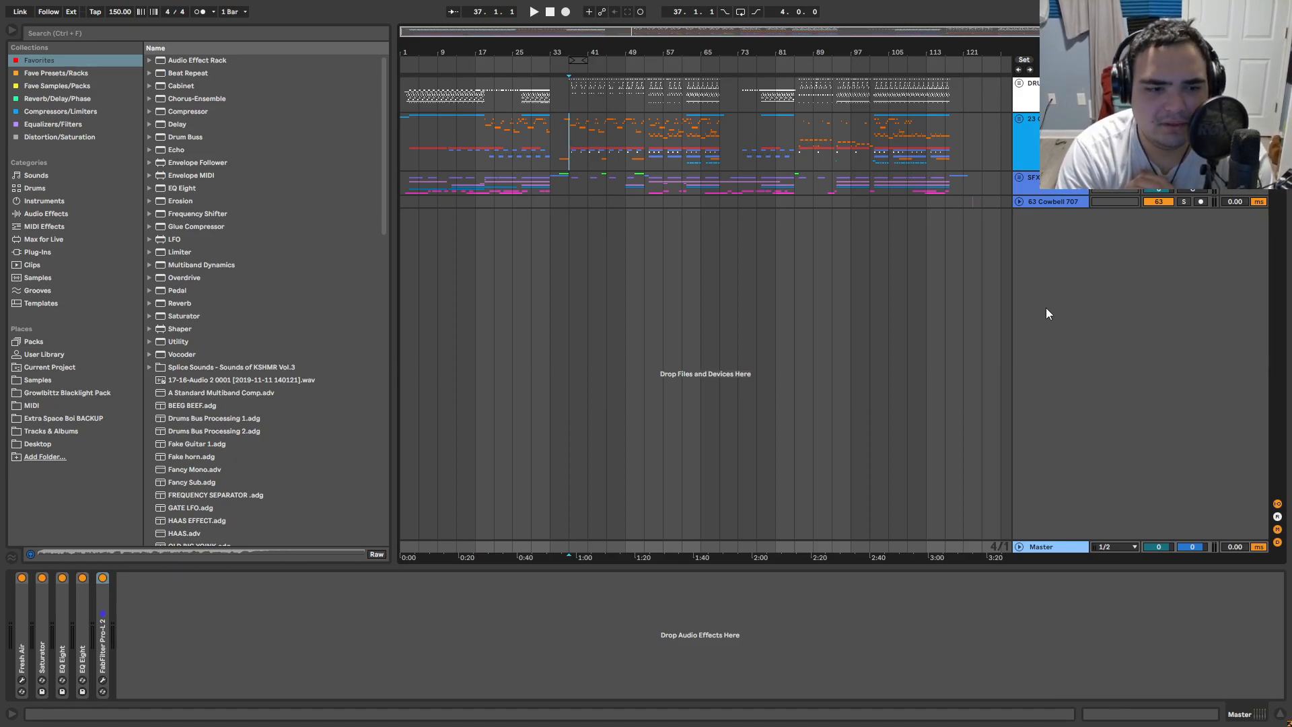
# Step: Add the BEEG BEEF.adg rack after Pro-L 2 on the Master and close both LMAOTT plug-in windows
pyautogui.moveTo(195, 405)
pyautogui.mouseDown()
pyautogui.moveTo(222, 580)
pyautogui.moveTo(203, 607)
pyautogui.mouseUp()
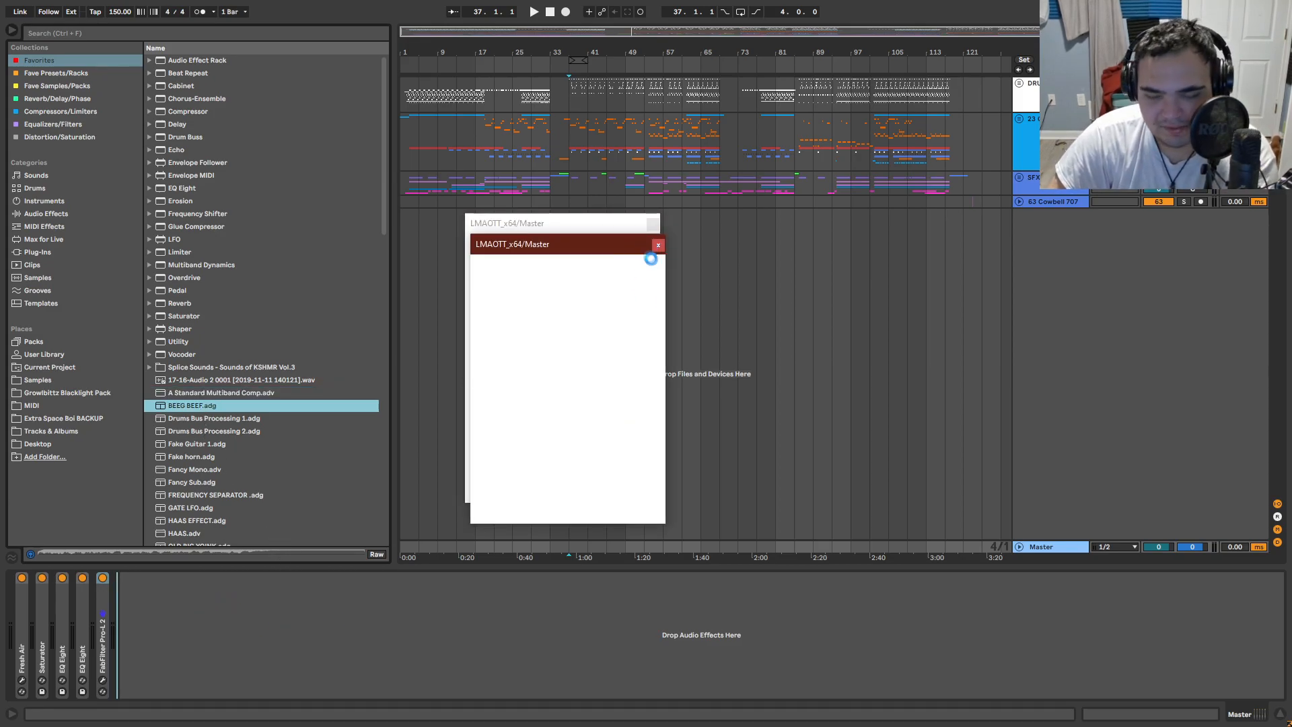
pyautogui.click(658, 245)
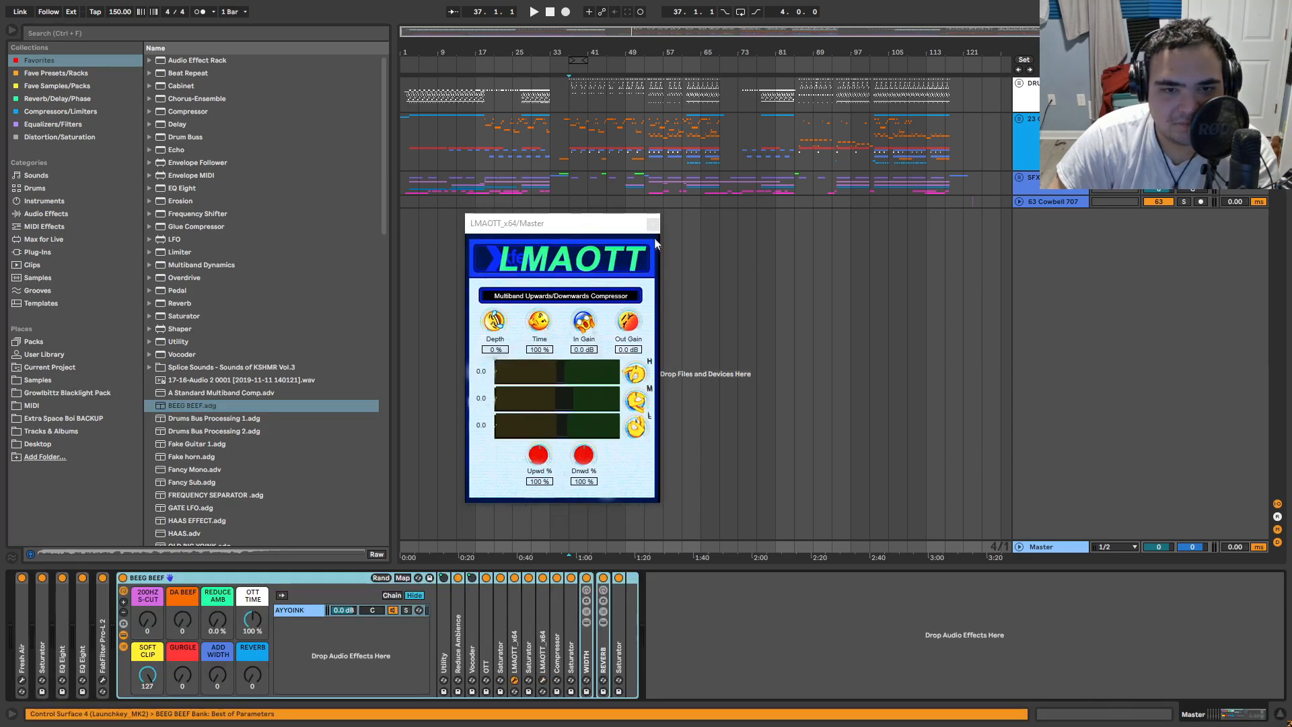
pyautogui.click(653, 225)
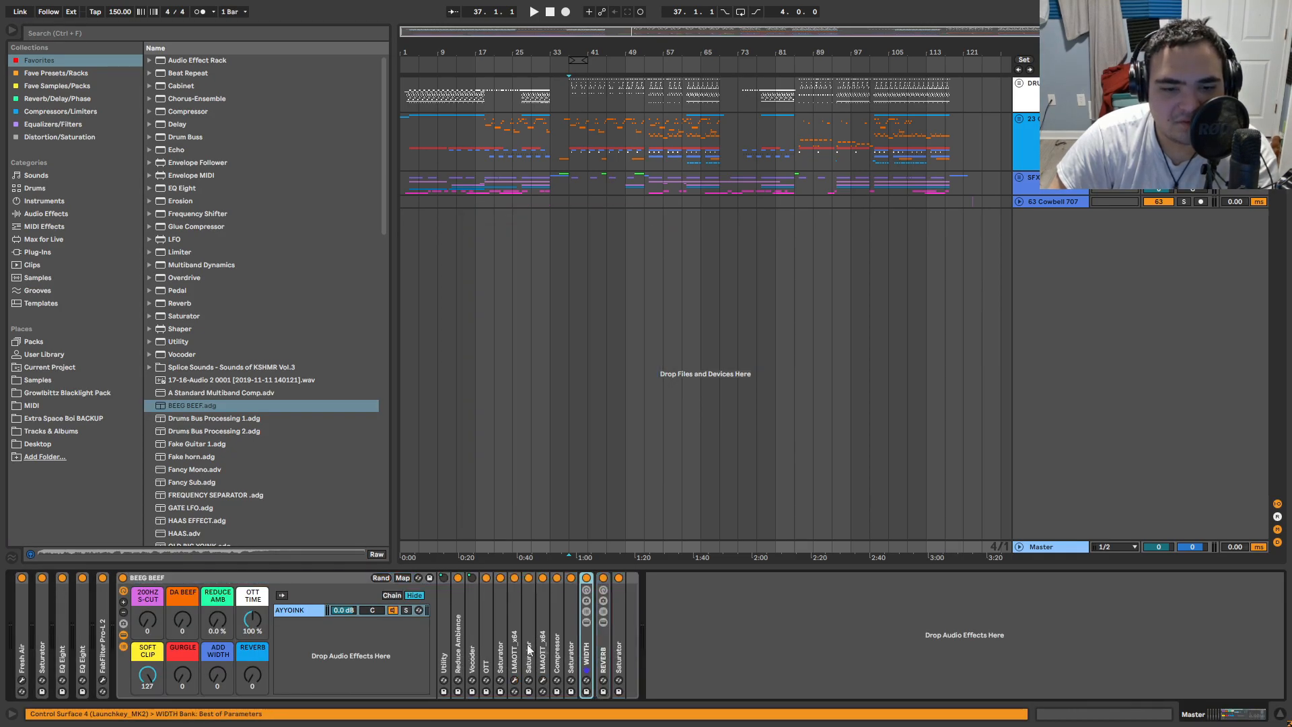